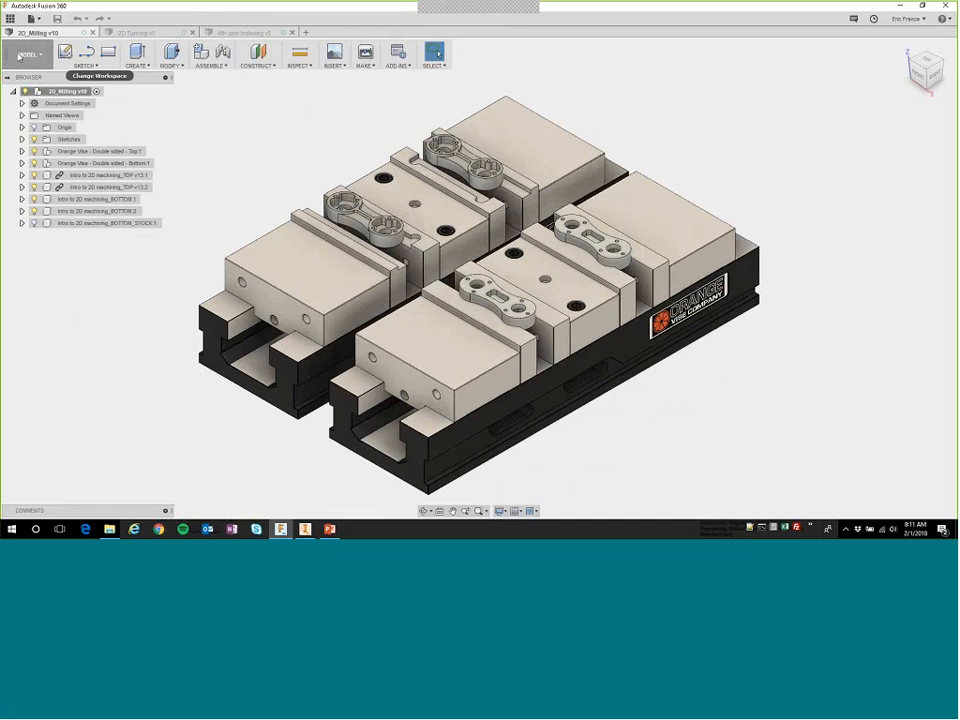
Switch to the CAM workspace and activate Setup1.
{"action": "left_click", "coordinate": [36, 56]}
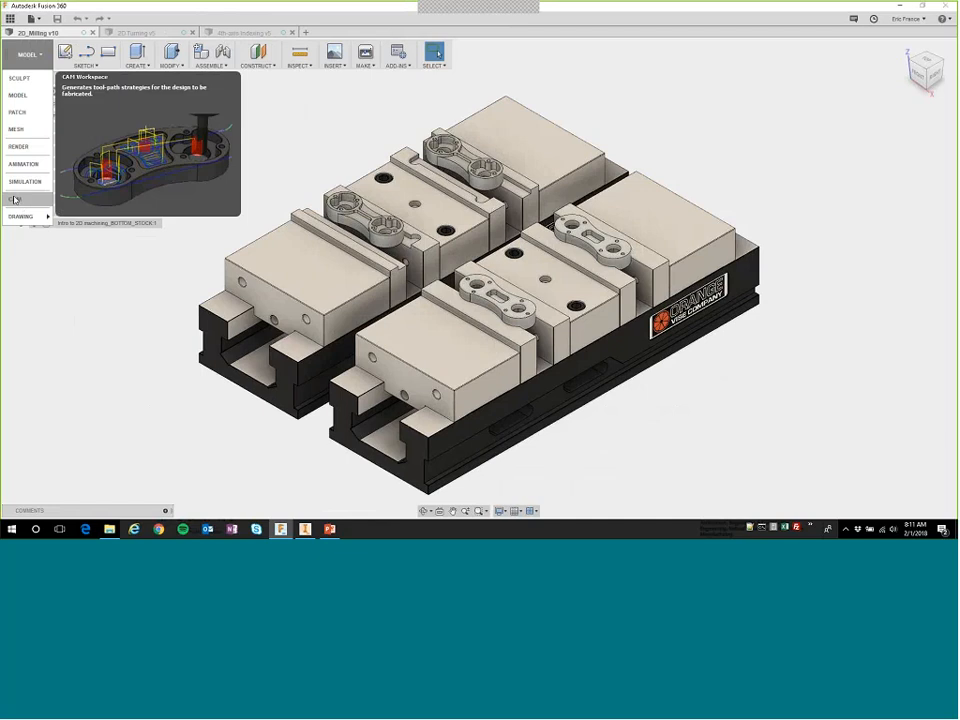
{"action": "left_click", "coordinate": [14, 199]}
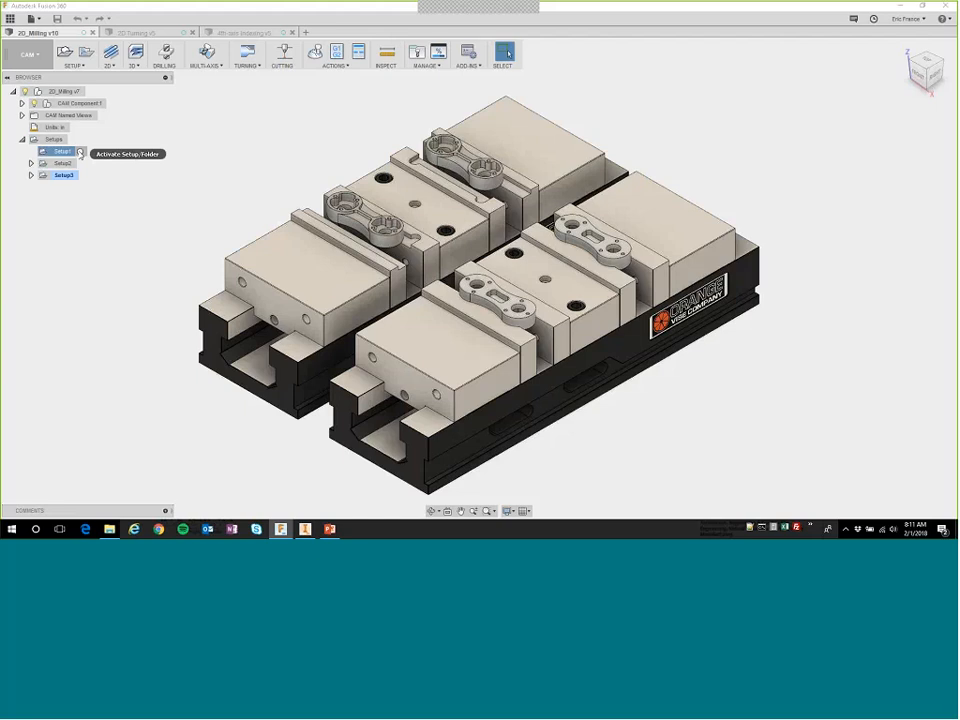
{"action": "left_click", "coordinate": [81, 153]}
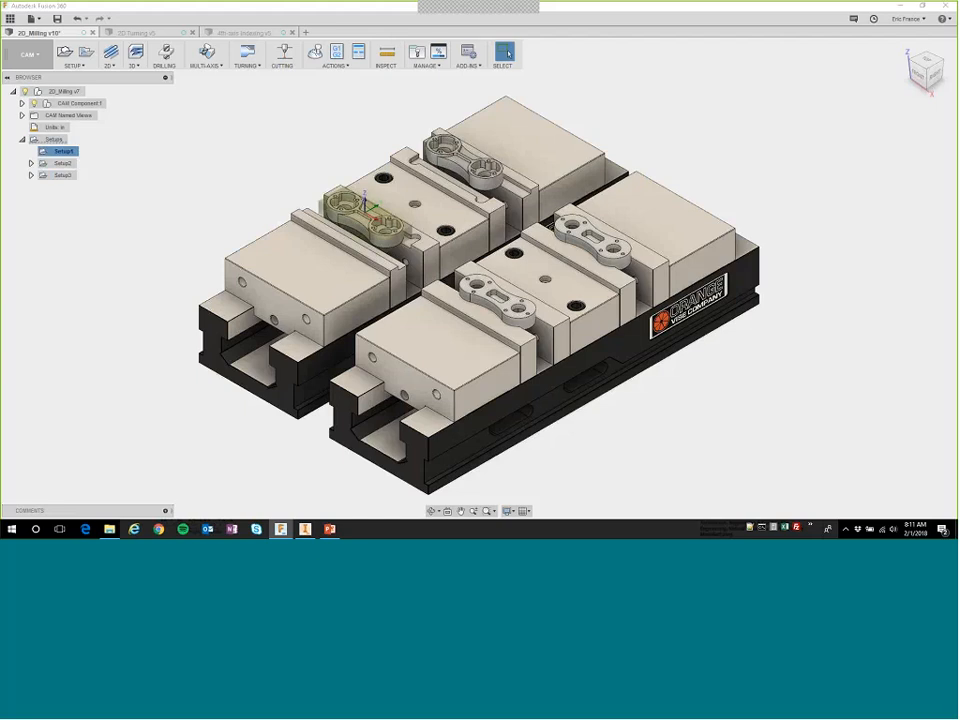
Open Setup1 for editing and place its WCS origin on the back-left top corner point of the stock box.
{"action": "scroll", "coordinate": [369, 212], "scroll_direction": "up", "scroll_amount": 10}
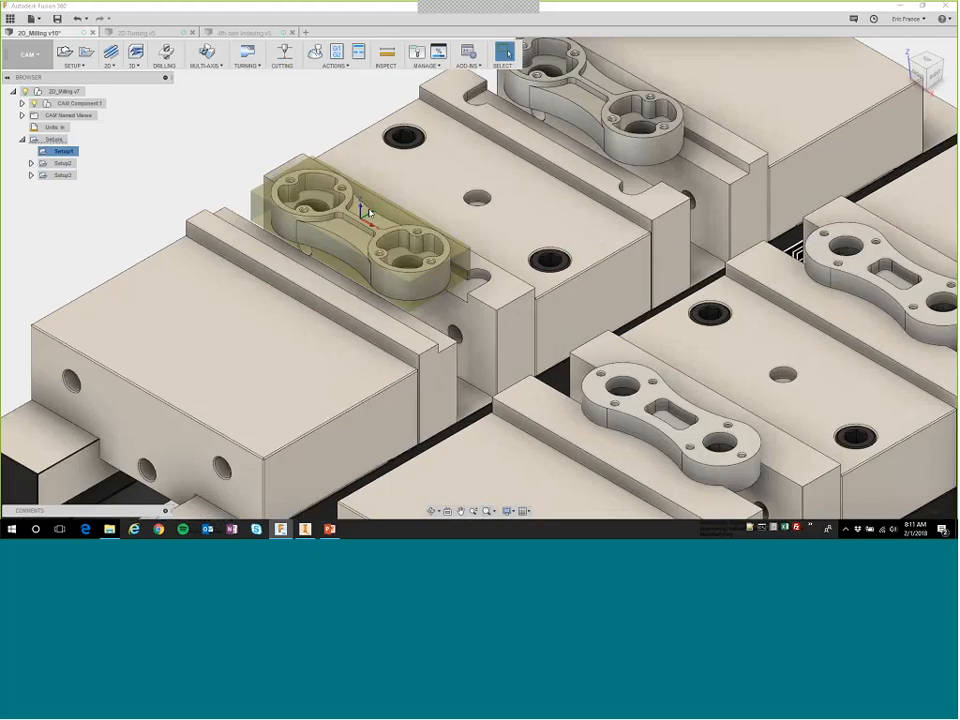
{"action": "scroll", "coordinate": [369, 212], "scroll_direction": "up", "scroll_amount": 3}
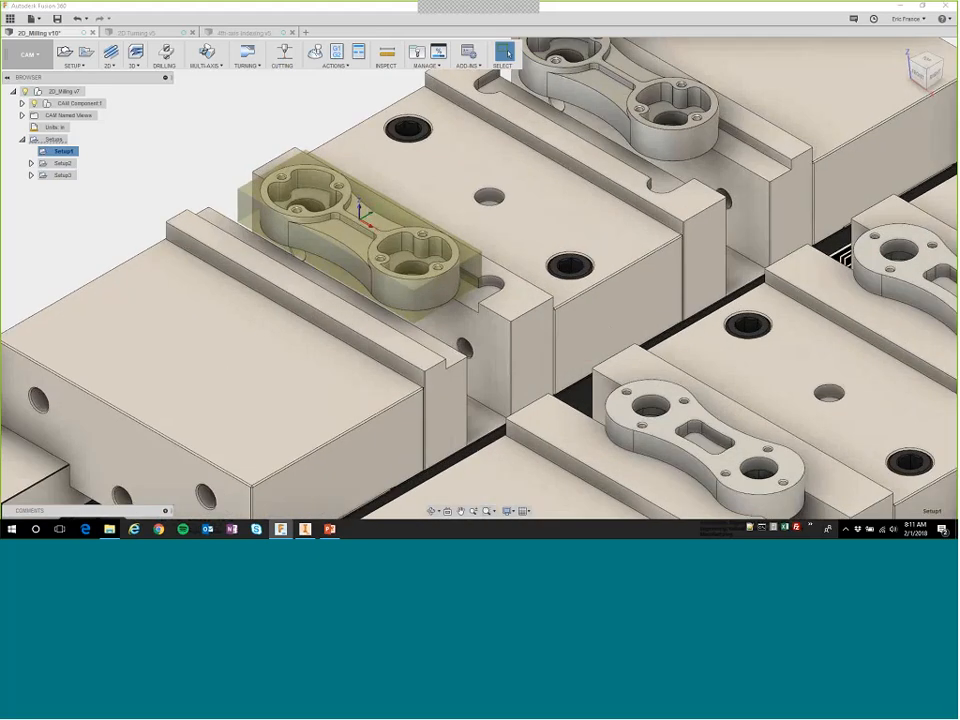
{"action": "middle_click_drag", "start_coordinate": [176, 173], "coordinate": [213, 185]}
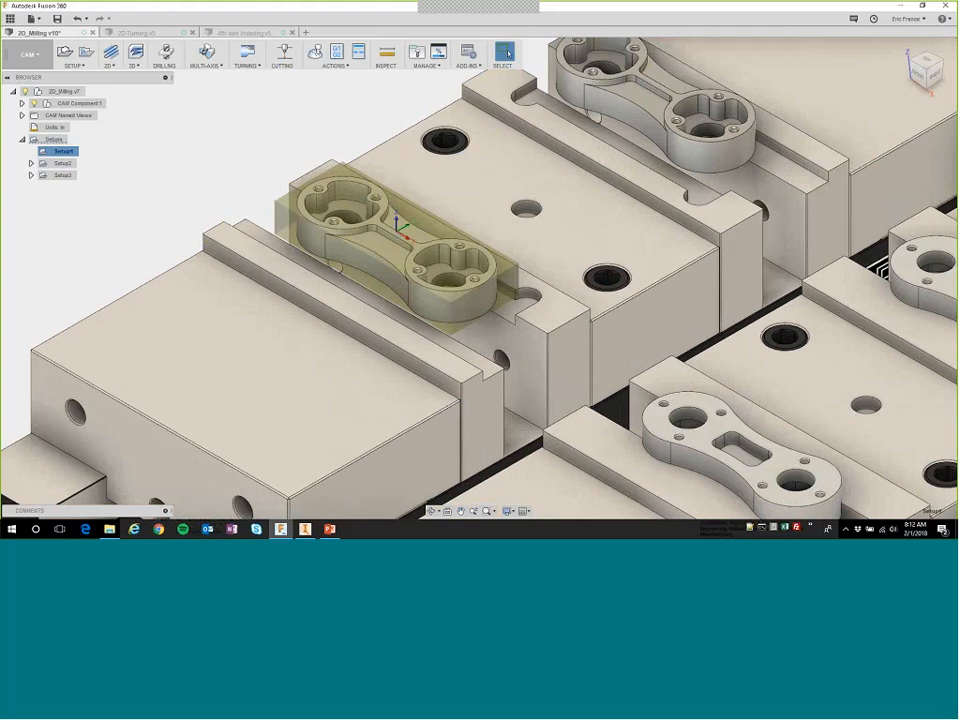
{"action": "right_click", "coordinate": [66, 150]}
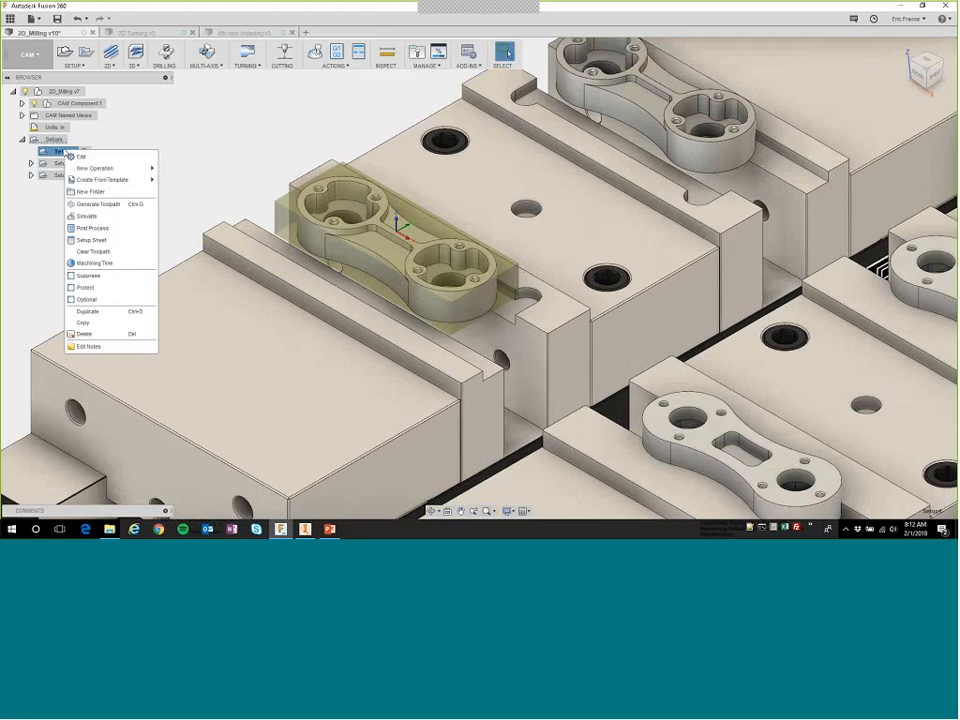
{"action": "left_click", "coordinate": [83, 157]}
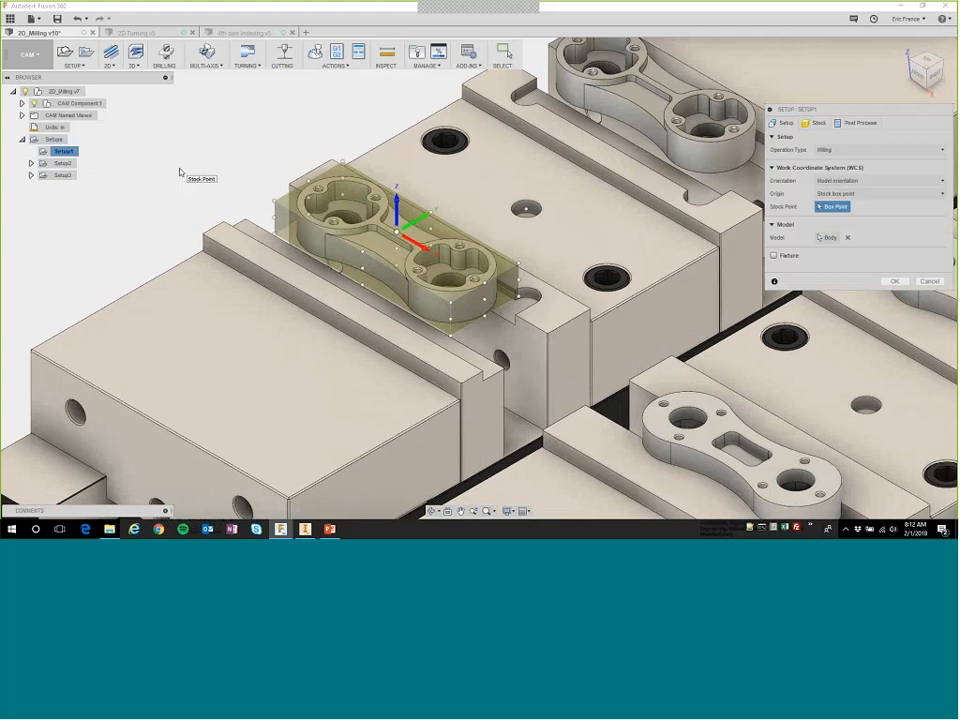
{"action": "left_click", "coordinate": [342, 160]}
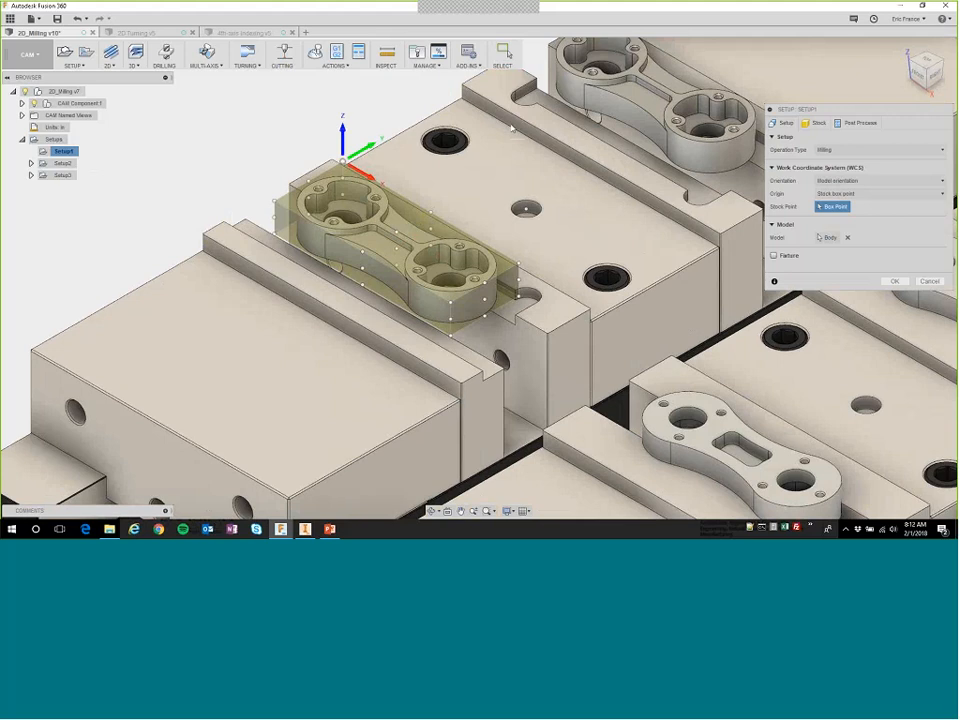
Try a selected point at the vise's centre hole as the WCS origin, and return the origin to Stock box point.
{"action": "left_click", "coordinate": [845, 194]}
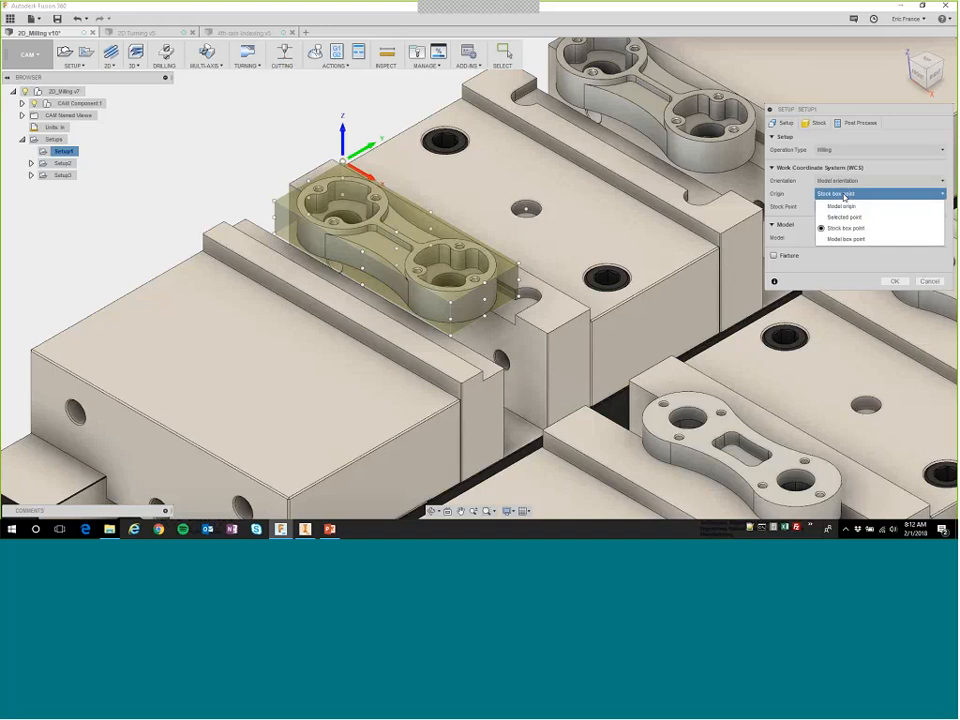
{"action": "left_click", "coordinate": [843, 217]}
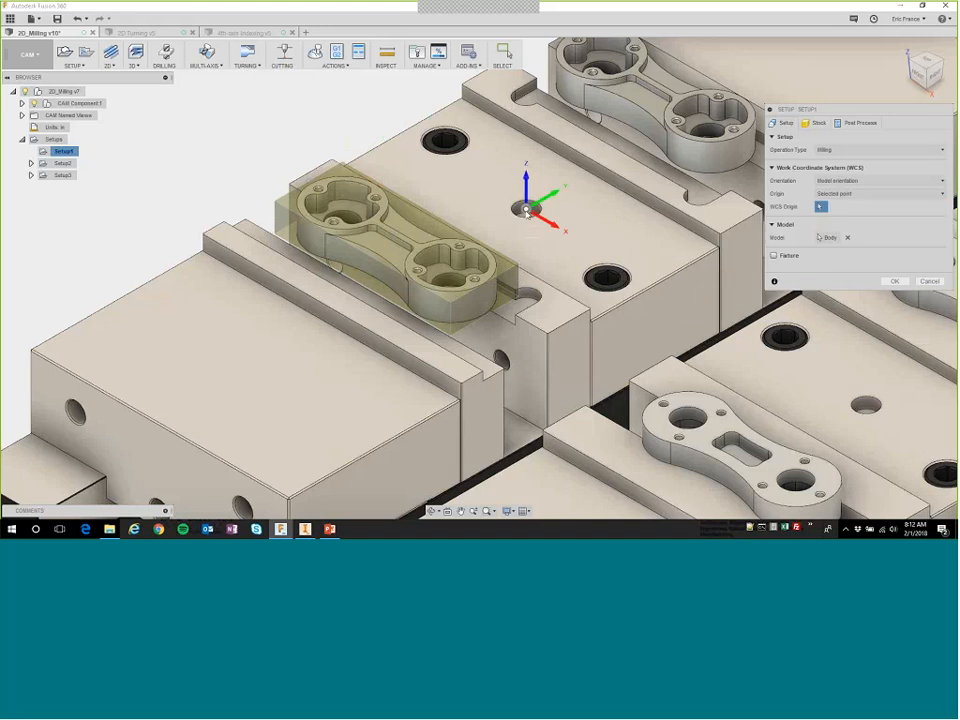
{"action": "left_click", "coordinate": [835, 194]}
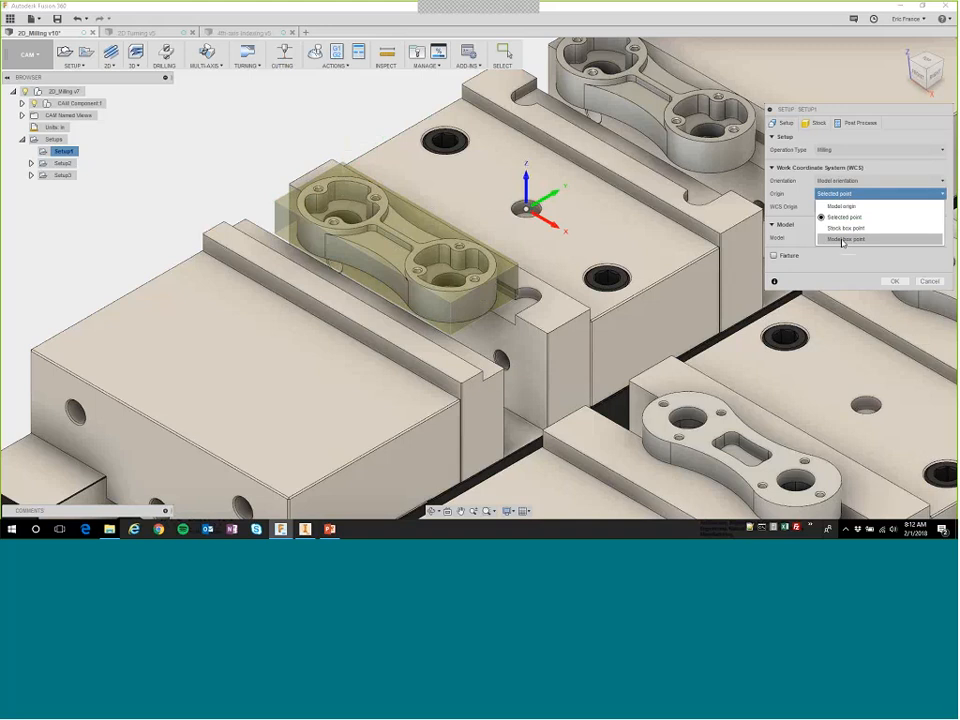
{"action": "left_click", "coordinate": [845, 228]}
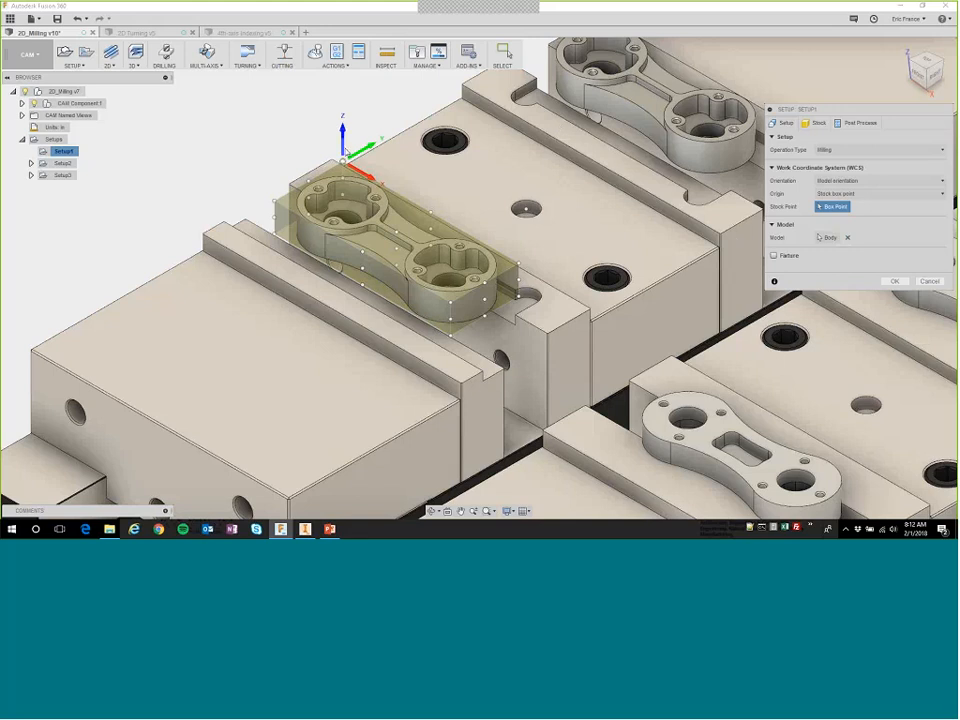
With the orientation set to Select Z axis/plane & X axis, try the narrow face in the part's middle pocket as Z axis and clear it.
{"action": "left_click", "coordinate": [346, 151]}
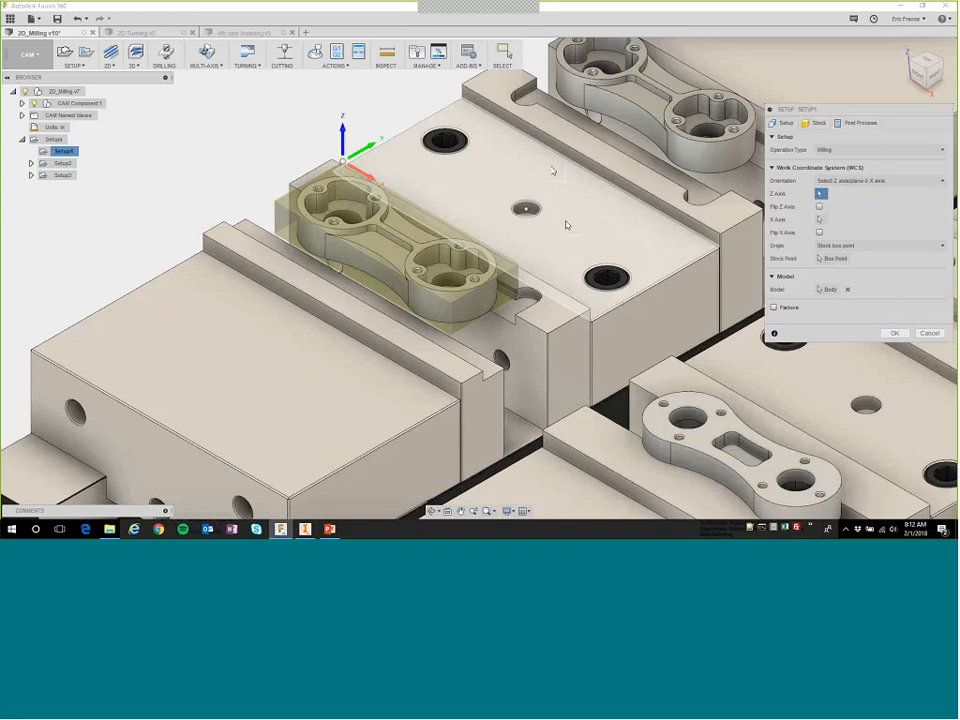
{"action": "middle_click_drag", "start_coordinate": [566, 224], "coordinate": [531, 309], "text": "shift"}
{"action": "scroll", "coordinate": [533, 325], "scroll_direction": "up", "scroll_amount": 3}
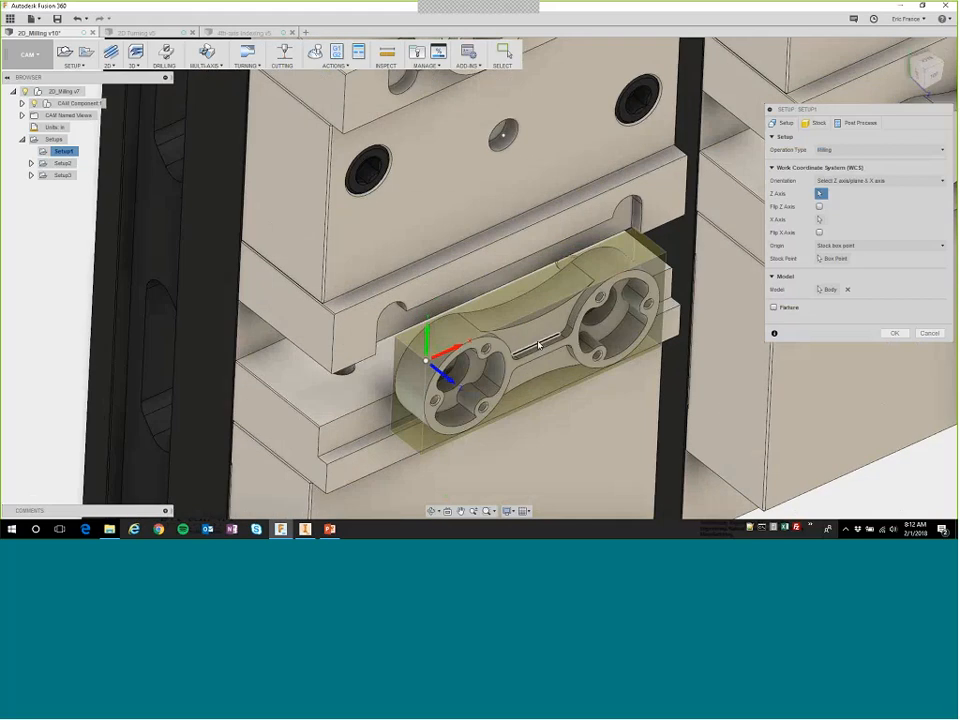
{"action": "scroll", "coordinate": [538, 345], "scroll_direction": "up", "scroll_amount": 2}
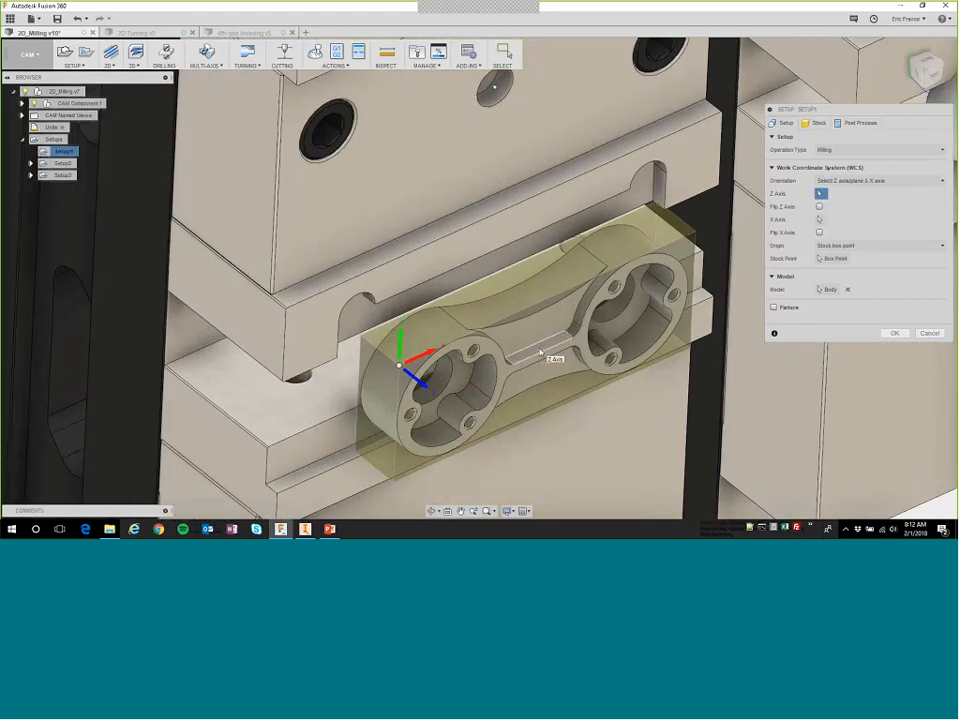
{"action": "left_click", "coordinate": [540, 352]}
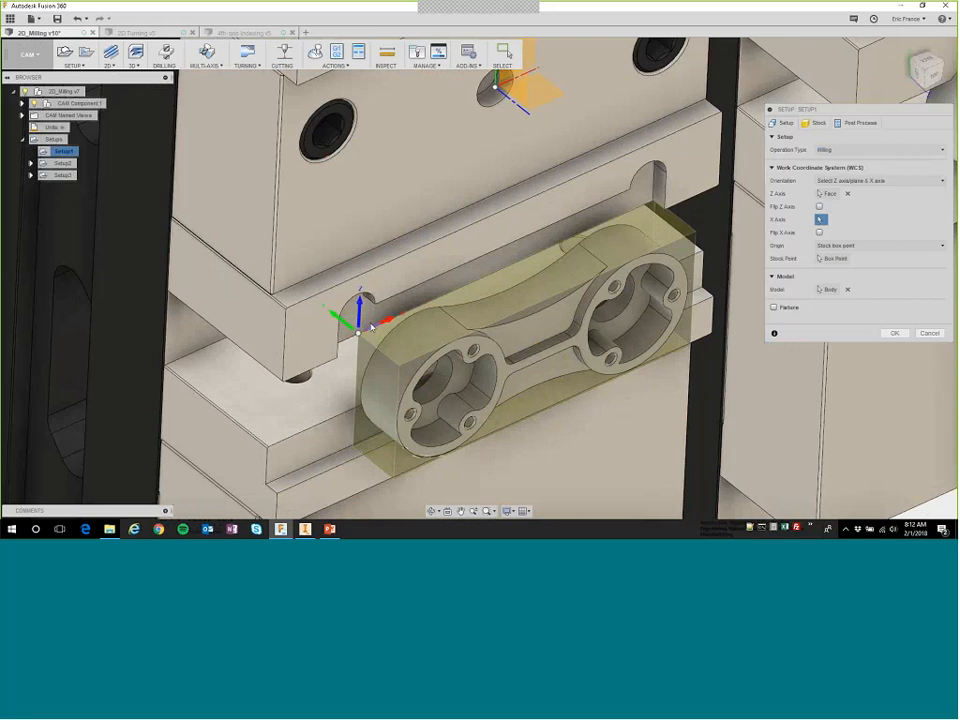
{"action": "left_click", "coordinate": [848, 194]}
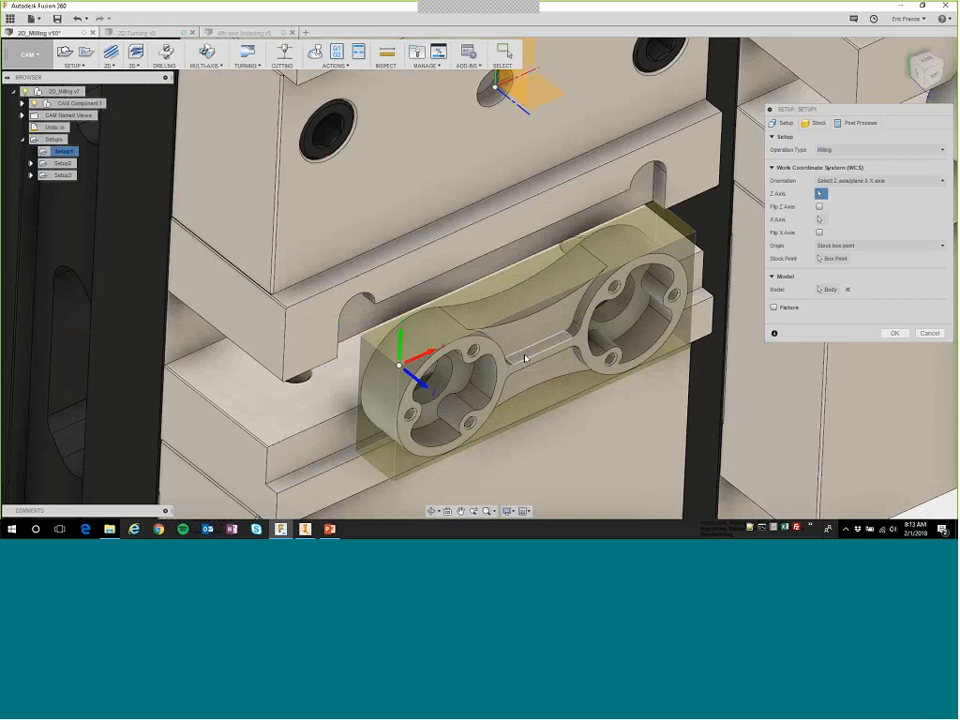
{"action": "middle_click_drag", "start_coordinate": [522, 330], "coordinate": [450, 159], "text": "shift"}
{"action": "middle_click_drag", "start_coordinate": [492, 237], "coordinate": [516, 178], "text": "shift"}
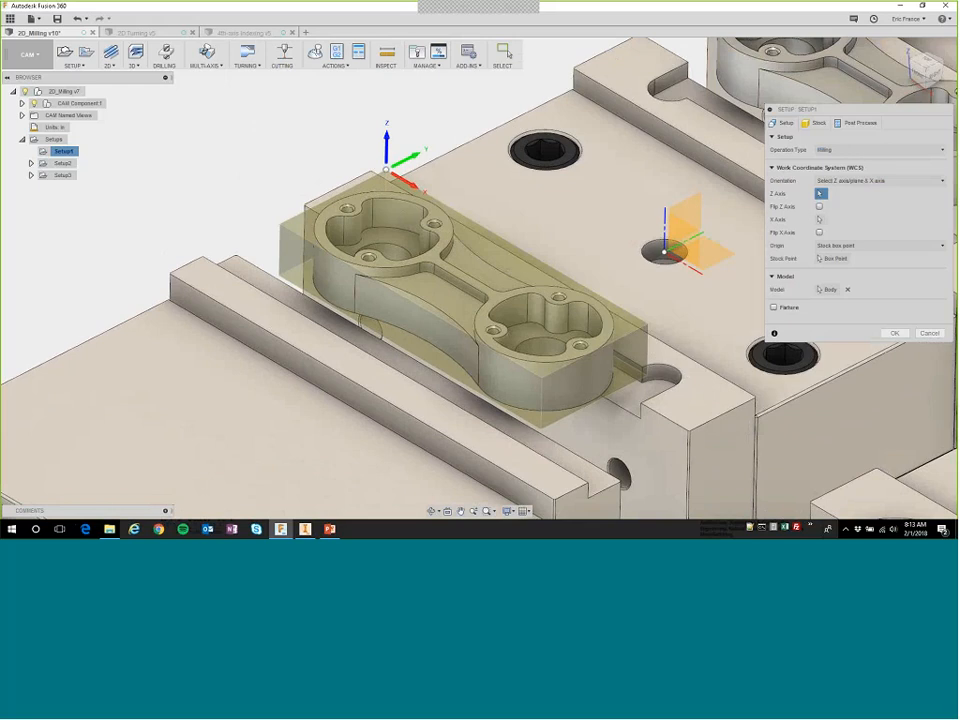
Keep the stock as a relative size box and set its side offset to 0.25 in.
{"action": "left_click", "coordinate": [815, 122]}
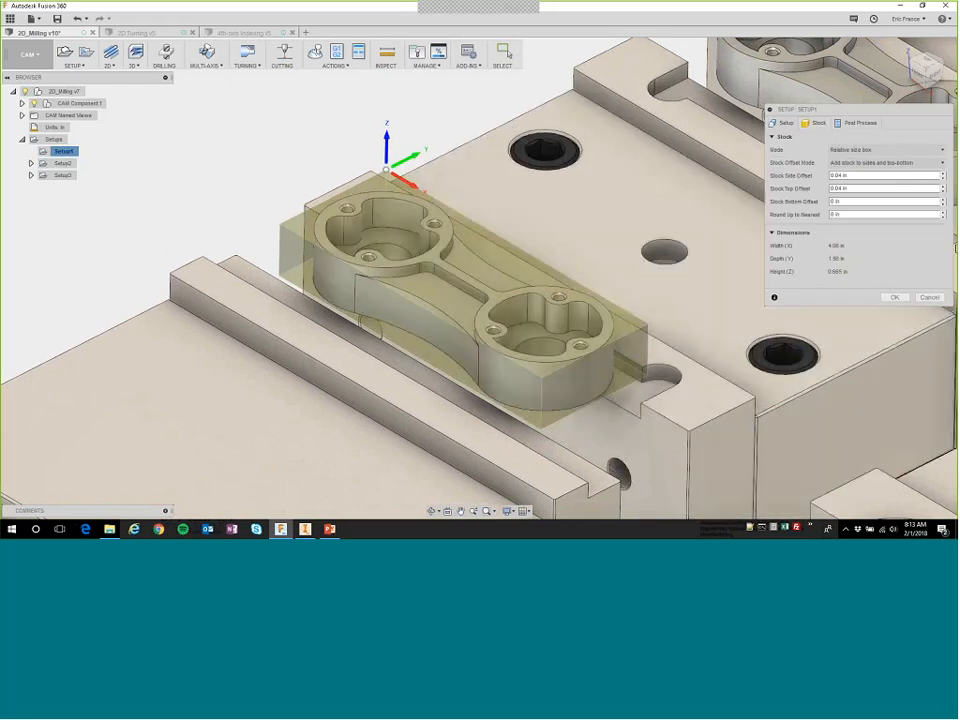
{"action": "left_click", "coordinate": [860, 150]}
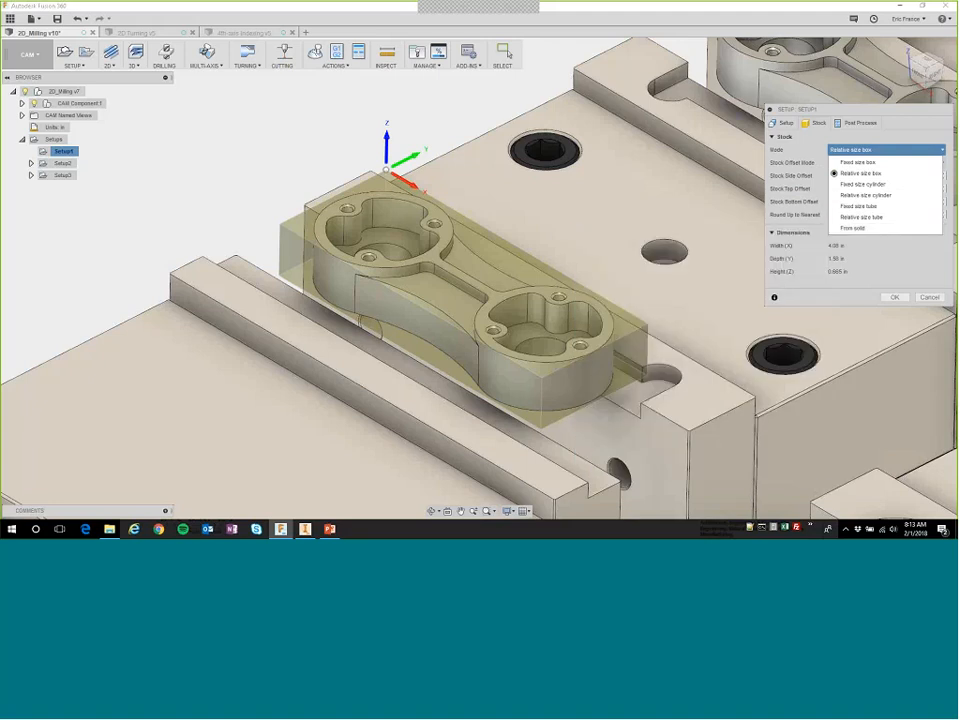
{"action": "left_click", "coordinate": [844, 174]}
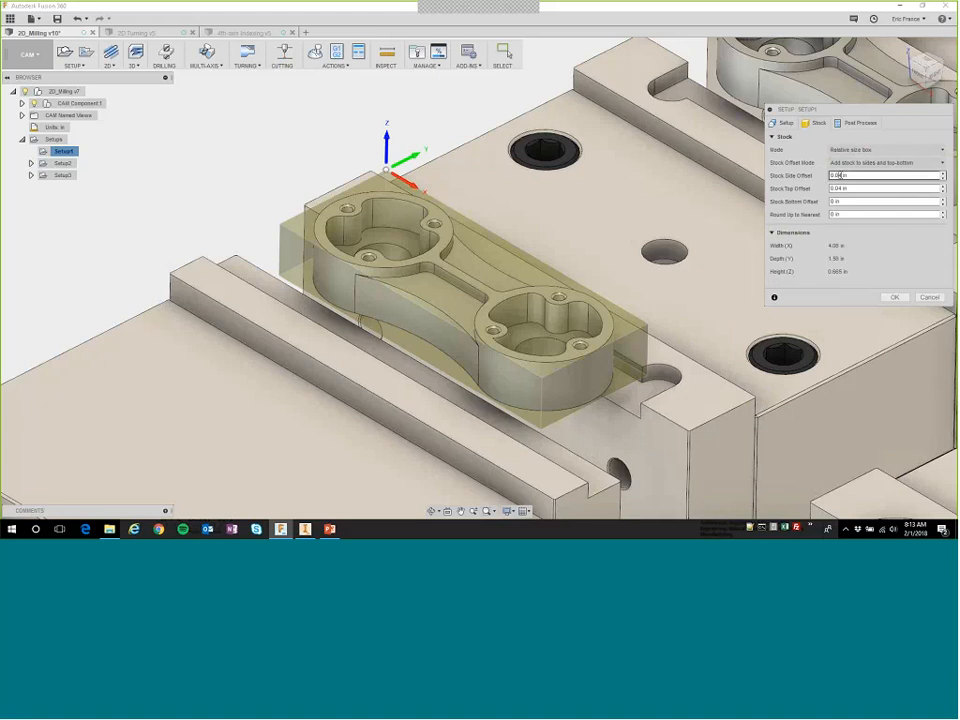
{"action": "left_click", "coordinate": [840, 175]}
{"action": "key", "text": "BackSpace"}
{"action": "key", "text": "BackSpace"}
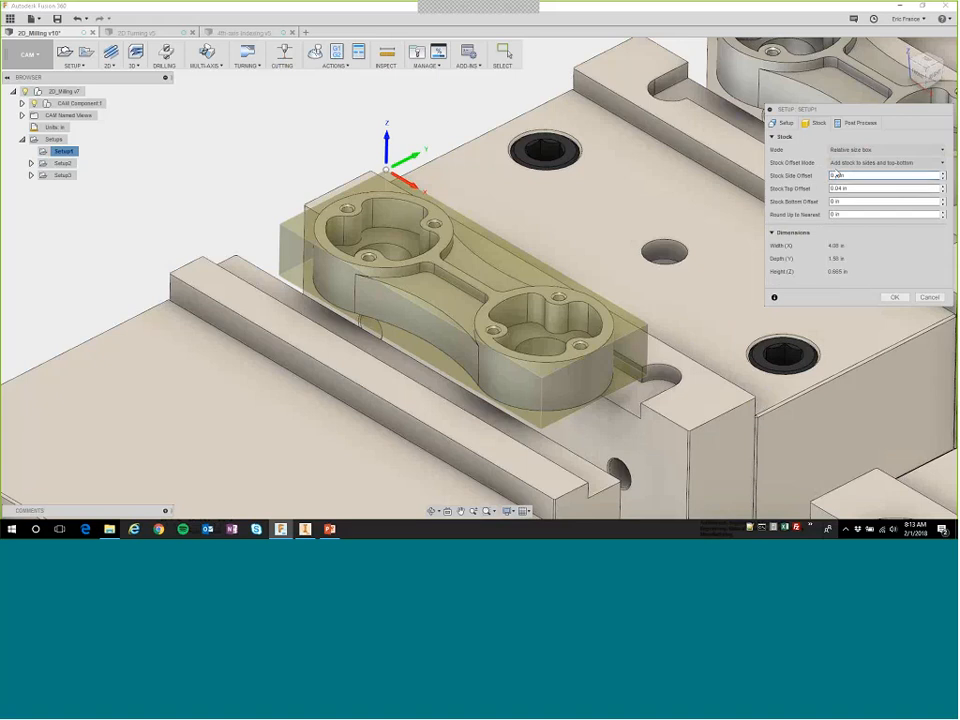
{"action": "type", "text": "25"}
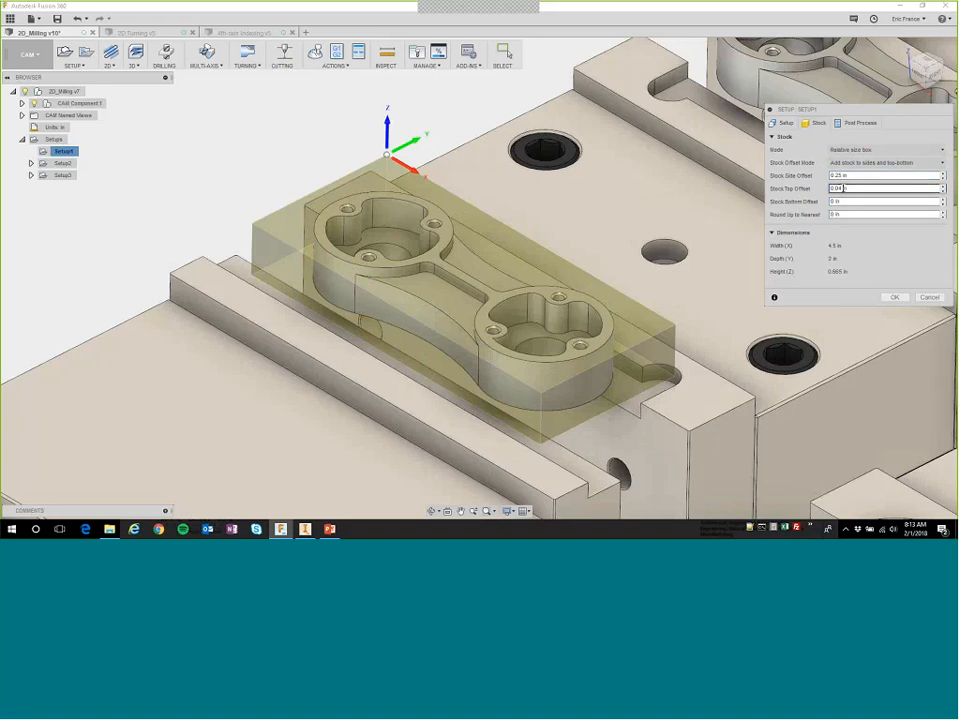
Set the stock top offset to 0.1 in and the stock bottom offset to 0.325 in.
{"action": "left_click_drag", "start_coordinate": [844, 188], "coordinate": [835, 188]}
{"action": "type", "text": "08"}
{"action": "left_click", "coordinate": [833, 201]}
{"action": "left_click", "coordinate": [834, 214]}
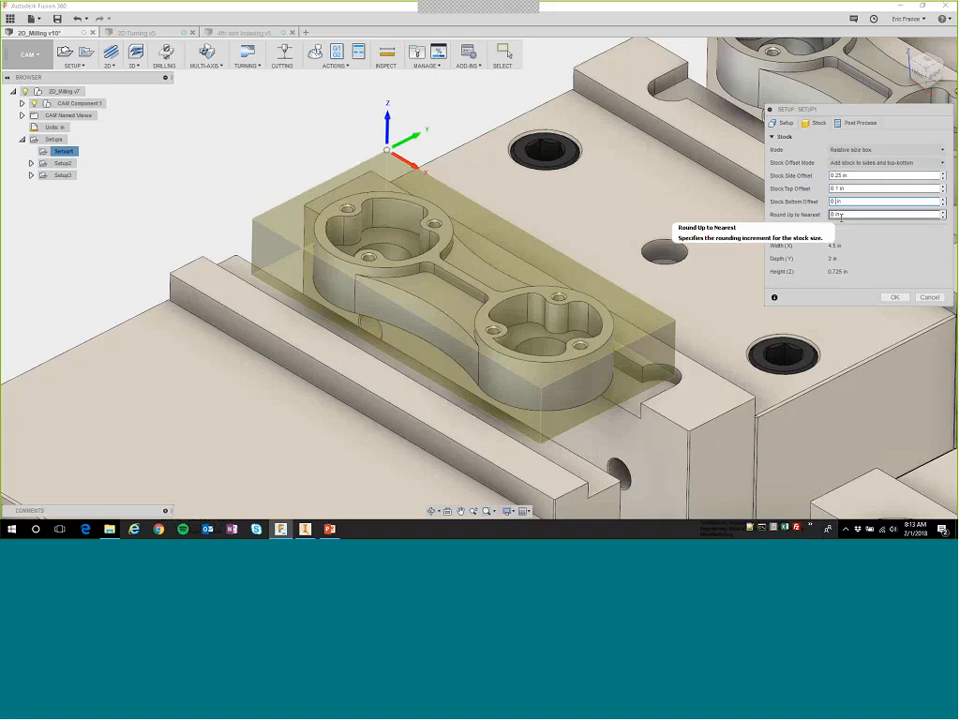
{"action": "type", "text": ".325"}
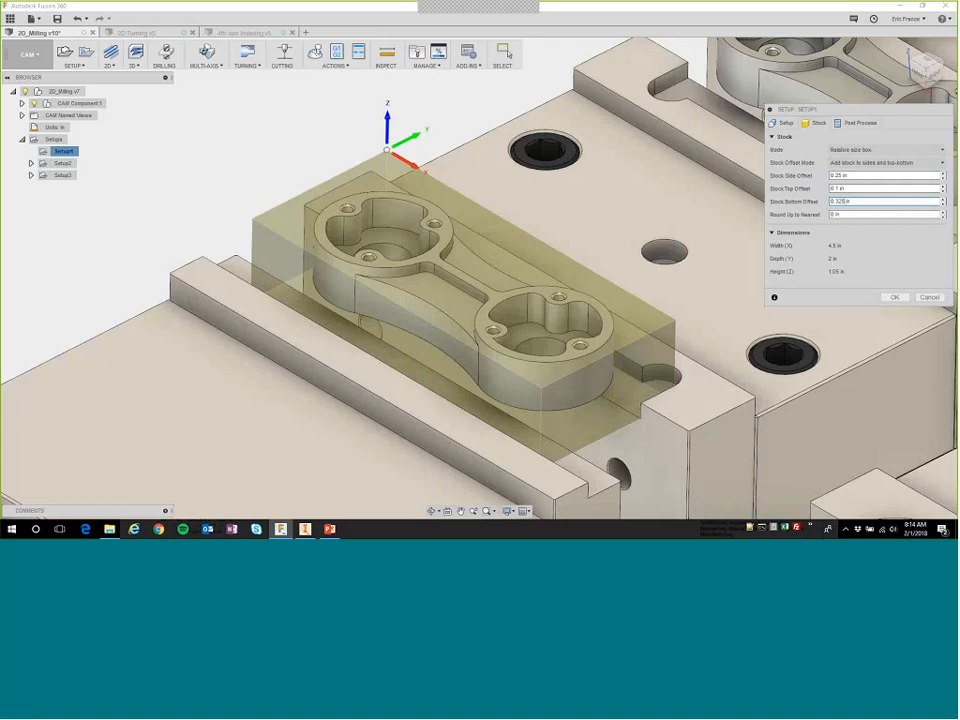
Check the Multiple WCS Offsets option in the post-process settings, leave it disabled, and accept the Setup1 edits.
{"action": "left_click", "coordinate": [856, 123]}
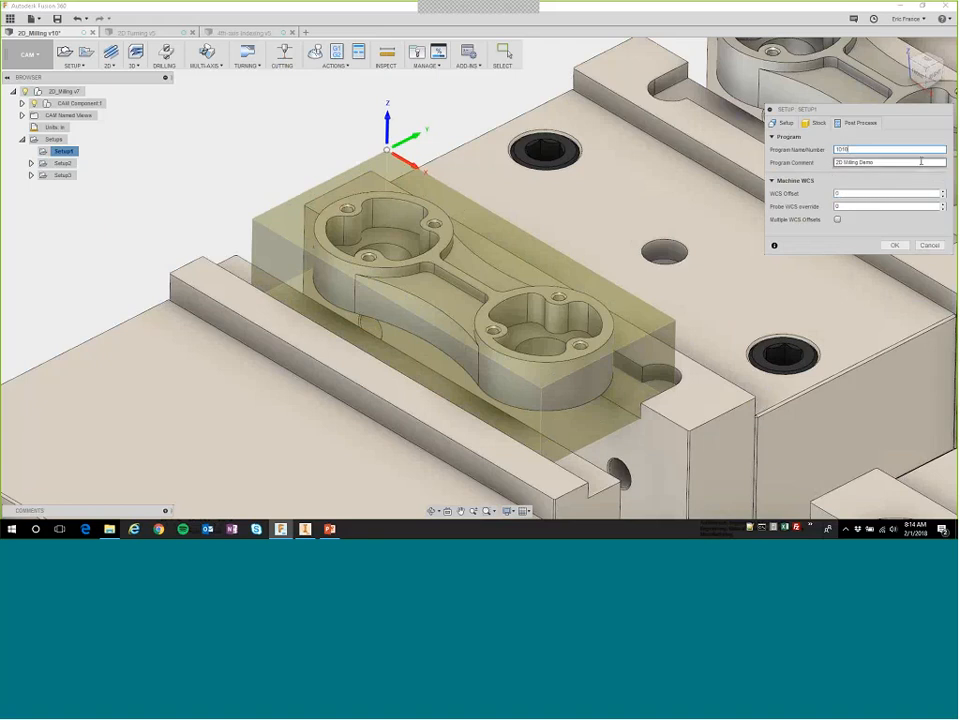
{"action": "left_click", "coordinate": [837, 219]}
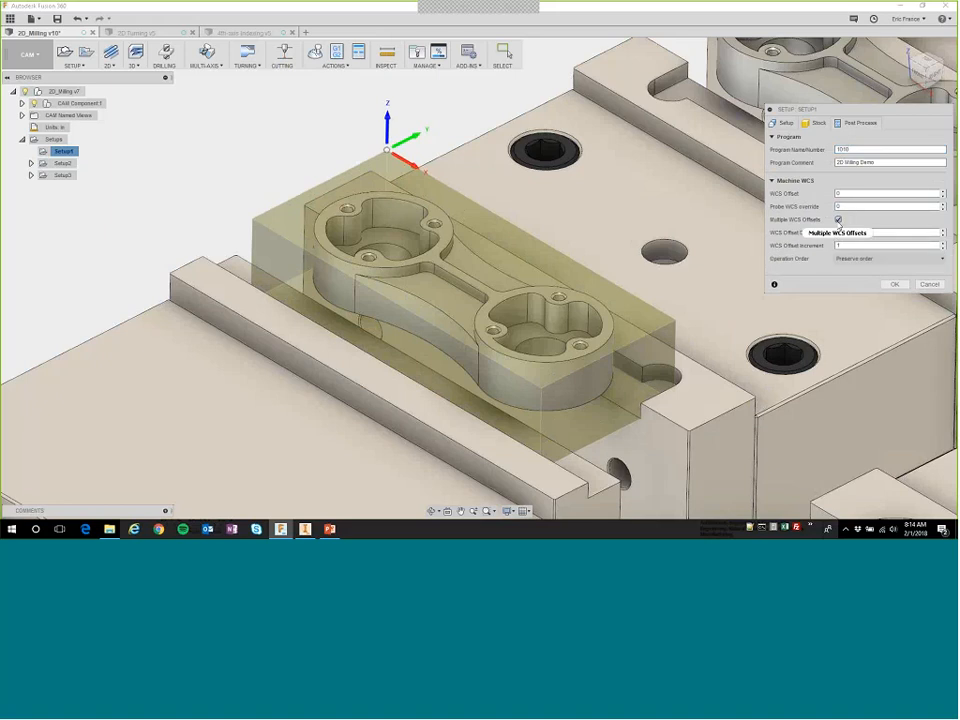
{"action": "left_click", "coordinate": [837, 220]}
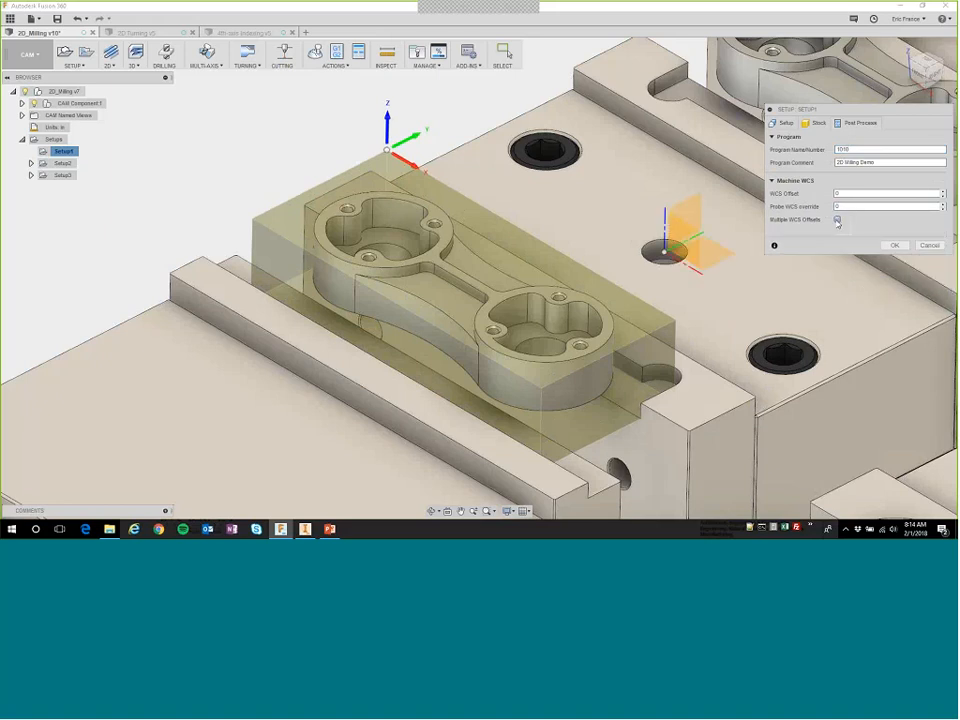
{"action": "left_click", "coordinate": [895, 246]}
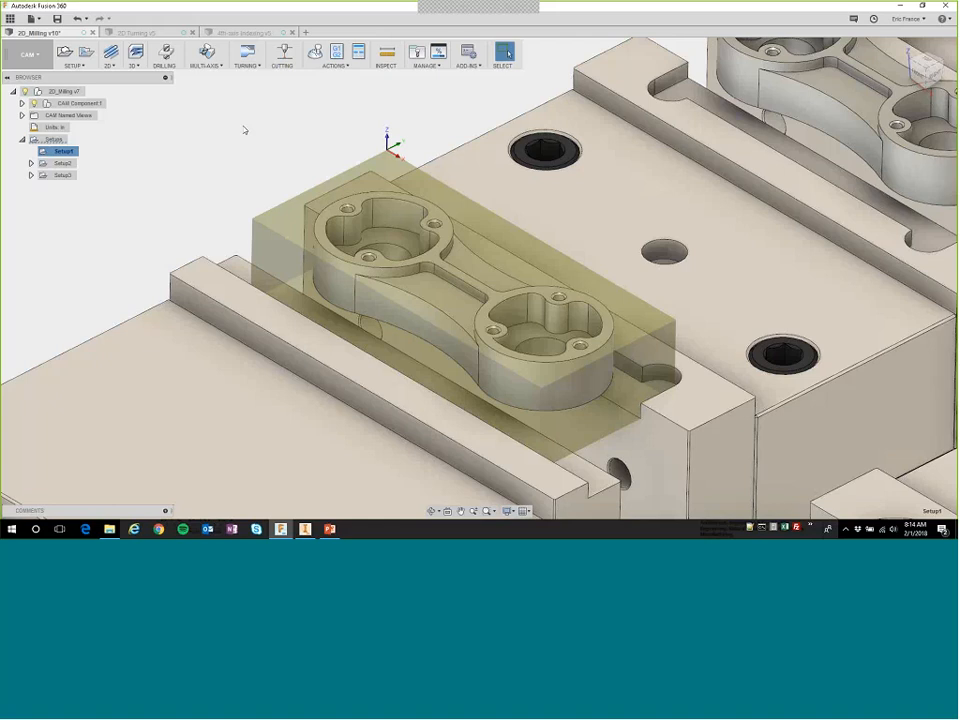
Create a 2D Face operation in Setup1 with tool 1, the 2" face mill from the 2D_Milling v10 library, keeping the default parameters.
{"action": "left_click", "coordinate": [107, 60]}
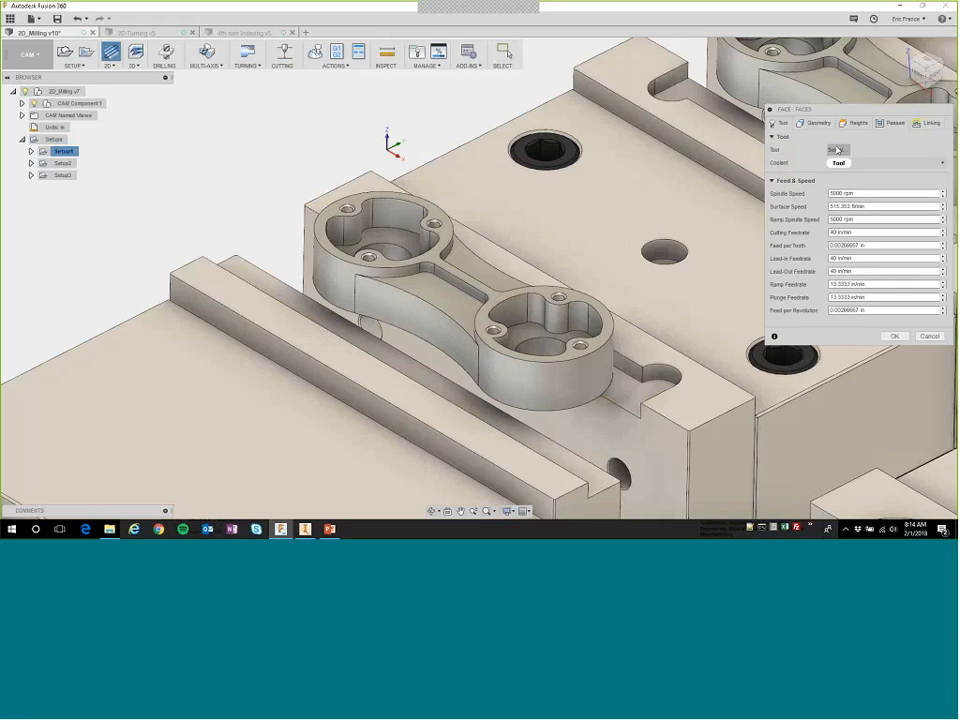
{"action": "left_click", "coordinate": [836, 149]}
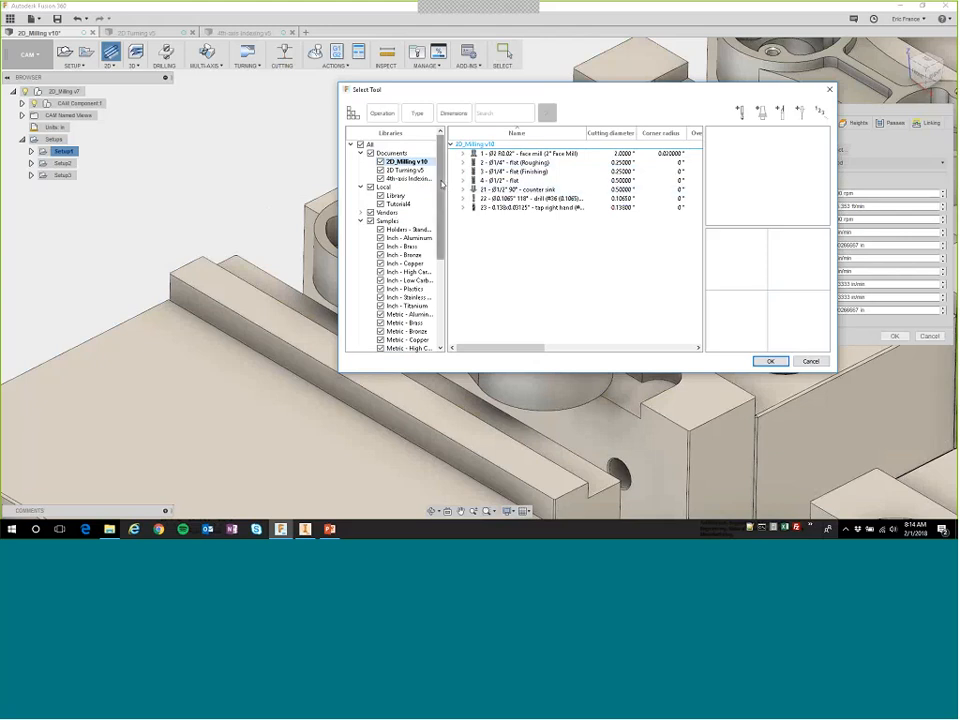
{"action": "left_click_drag", "start_coordinate": [441, 193], "coordinate": [445, 279]}
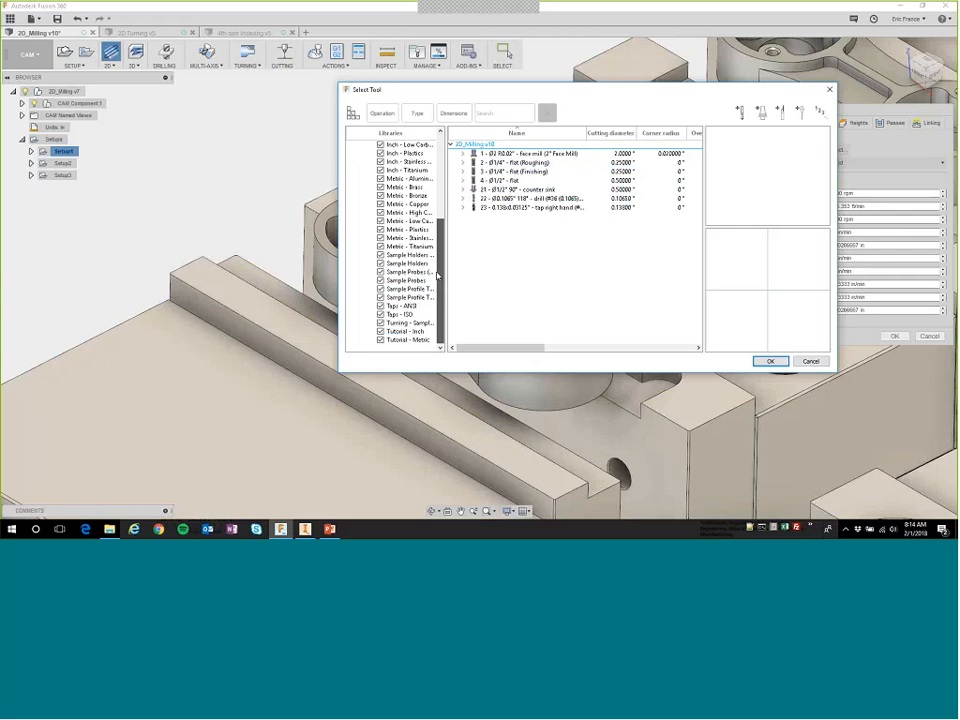
{"action": "left_click_drag", "start_coordinate": [437, 277], "coordinate": [444, 177]}
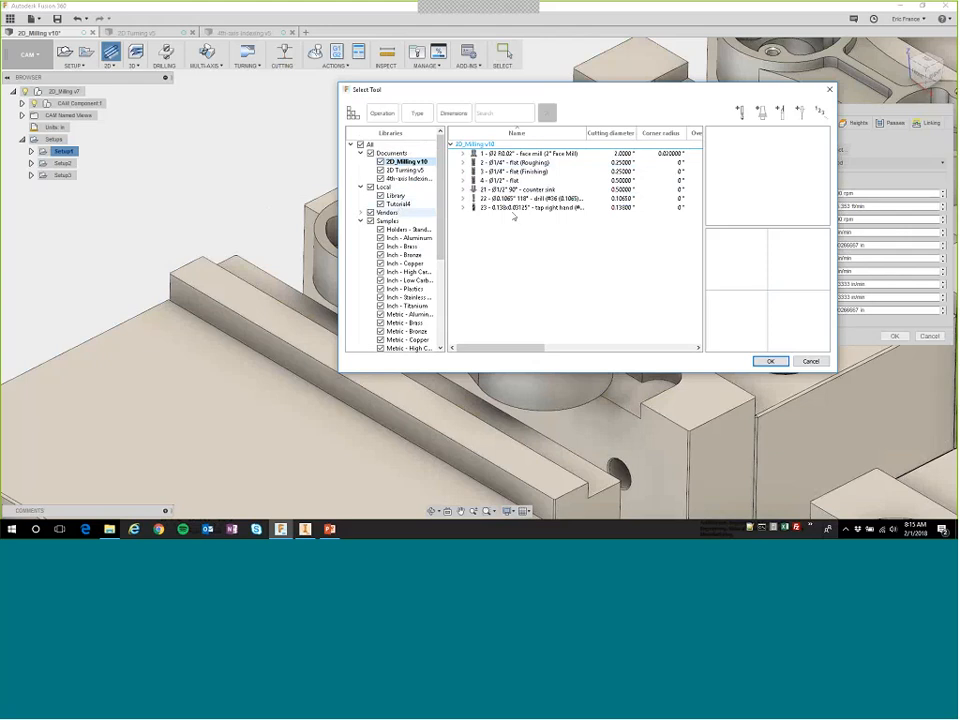
{"action": "left_click", "coordinate": [510, 154]}
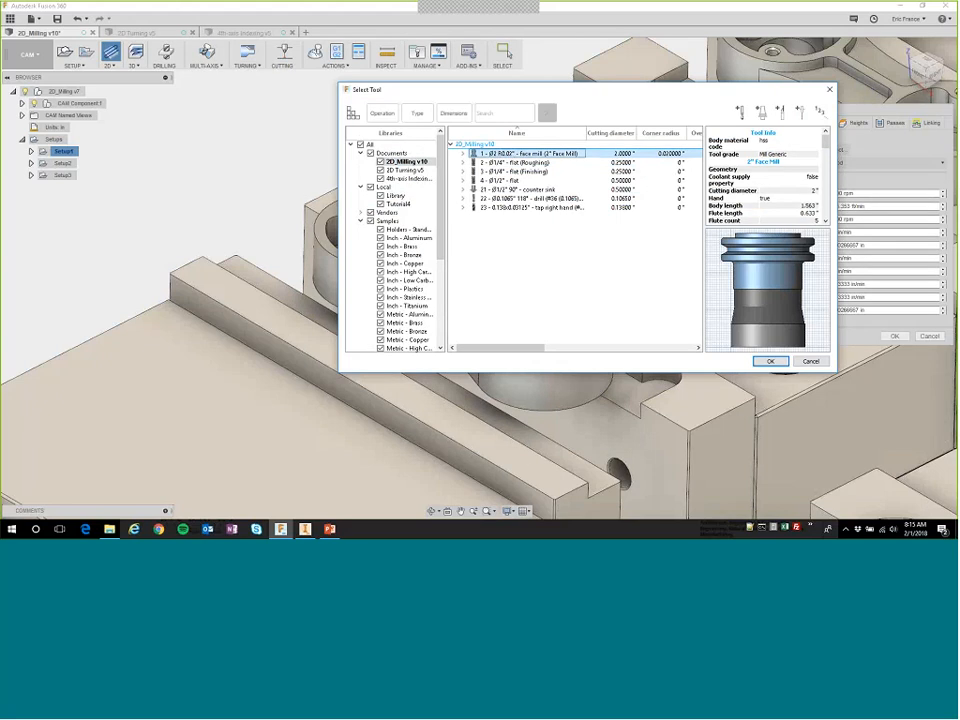
{"action": "left_click", "coordinate": [770, 361]}
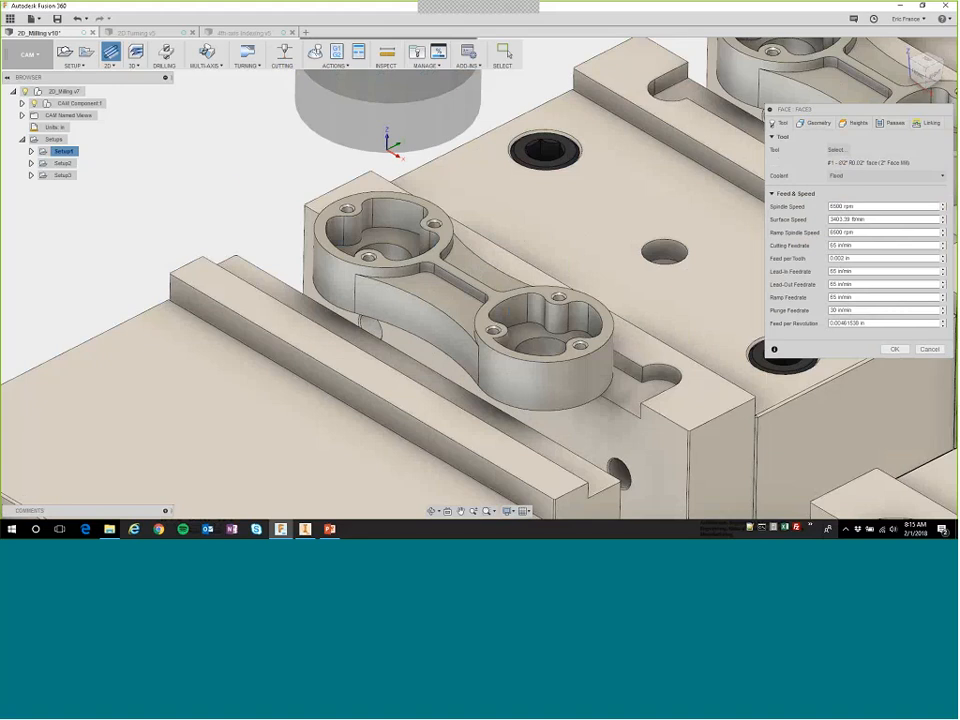
{"action": "left_click", "coordinate": [894, 349]}
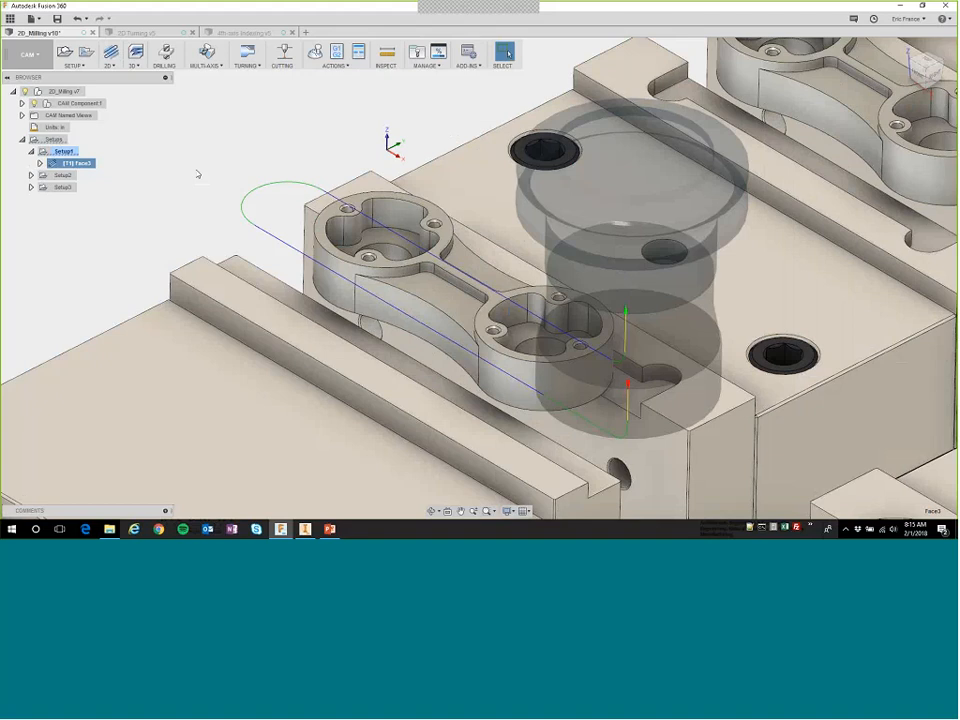
Simulate the Setup1 facing toolpath at a reduced playback speed.
{"action": "right_click", "coordinate": [62, 153]}
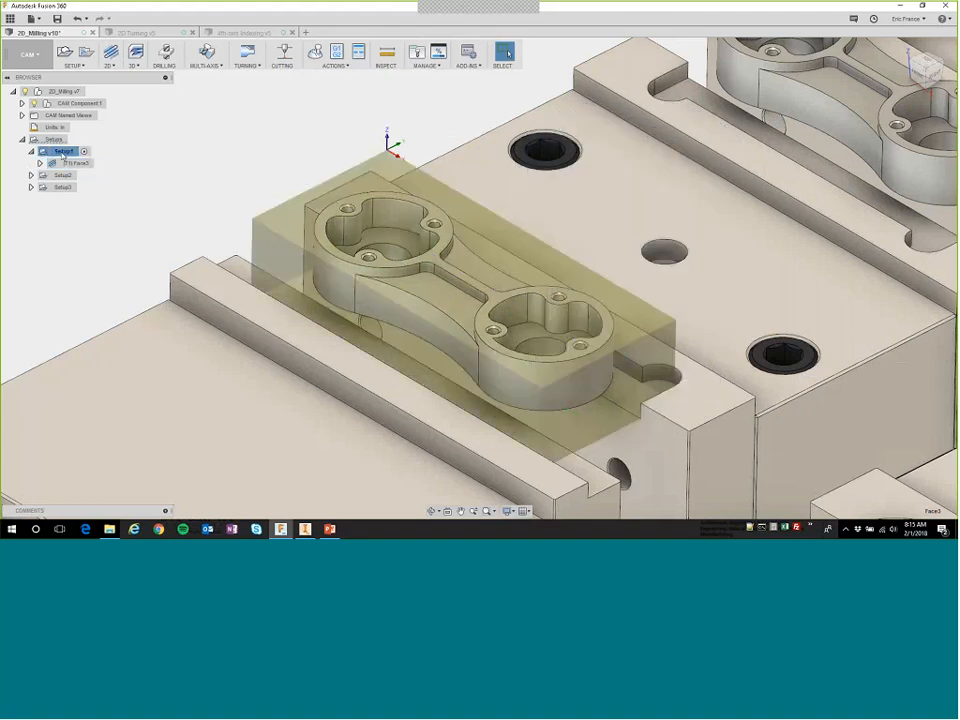
{"action": "left_click", "coordinate": [87, 223]}
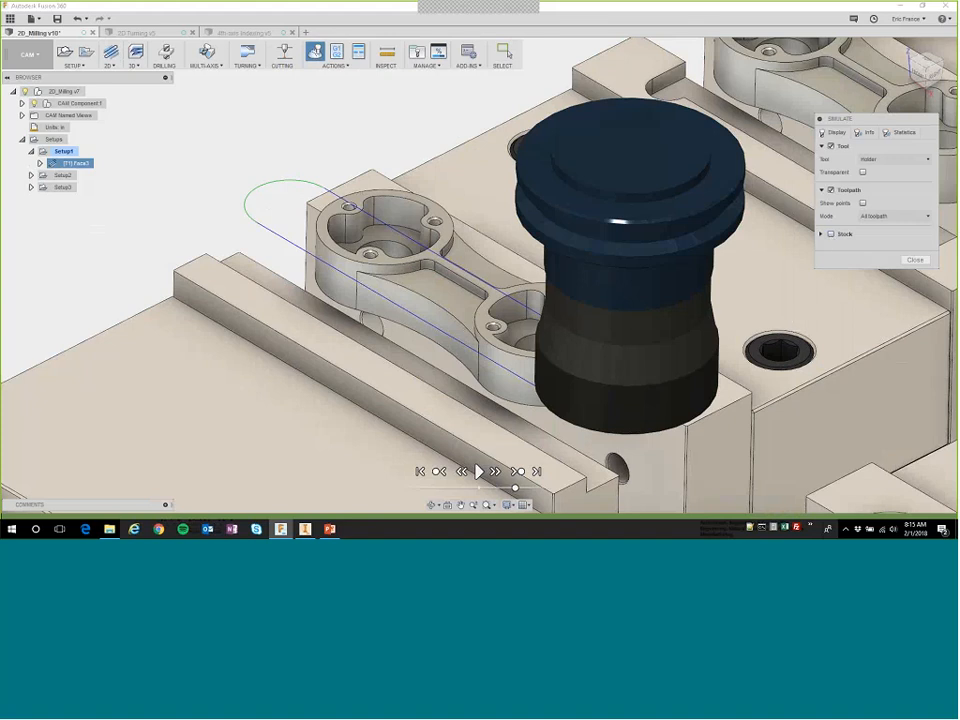
{"action": "left_click_drag", "start_coordinate": [515, 488], "coordinate": [491, 488]}
{"action": "left_click", "coordinate": [479, 471]}
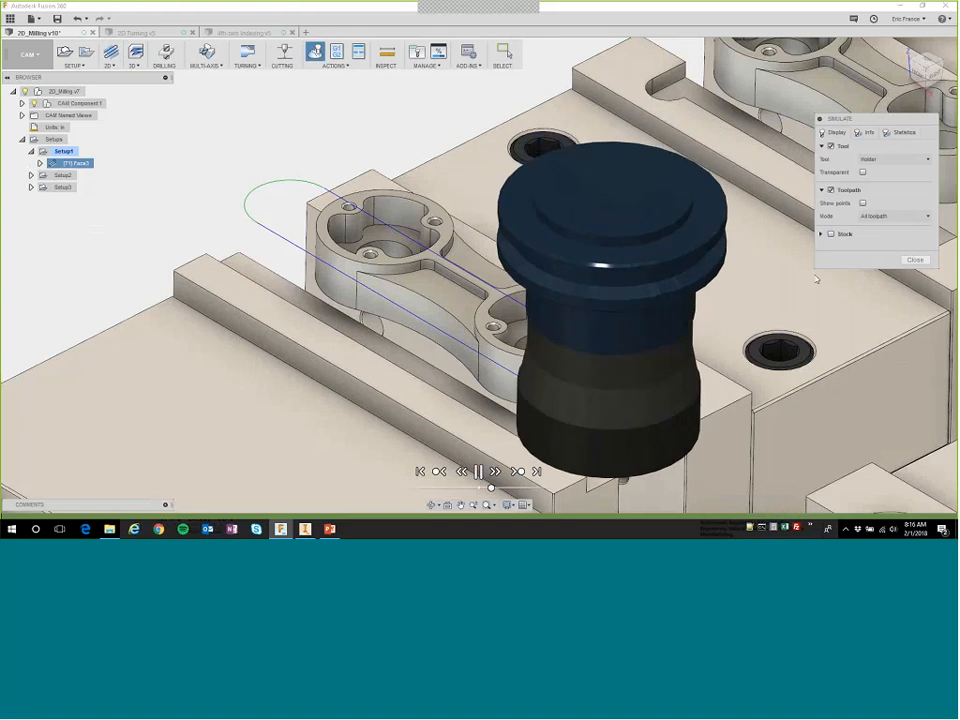
Show the stock and set the toolpath mode to Tail, watch the facing cut play at a moderate speed, and close the simulation.
{"action": "left_click", "coordinate": [830, 234]}
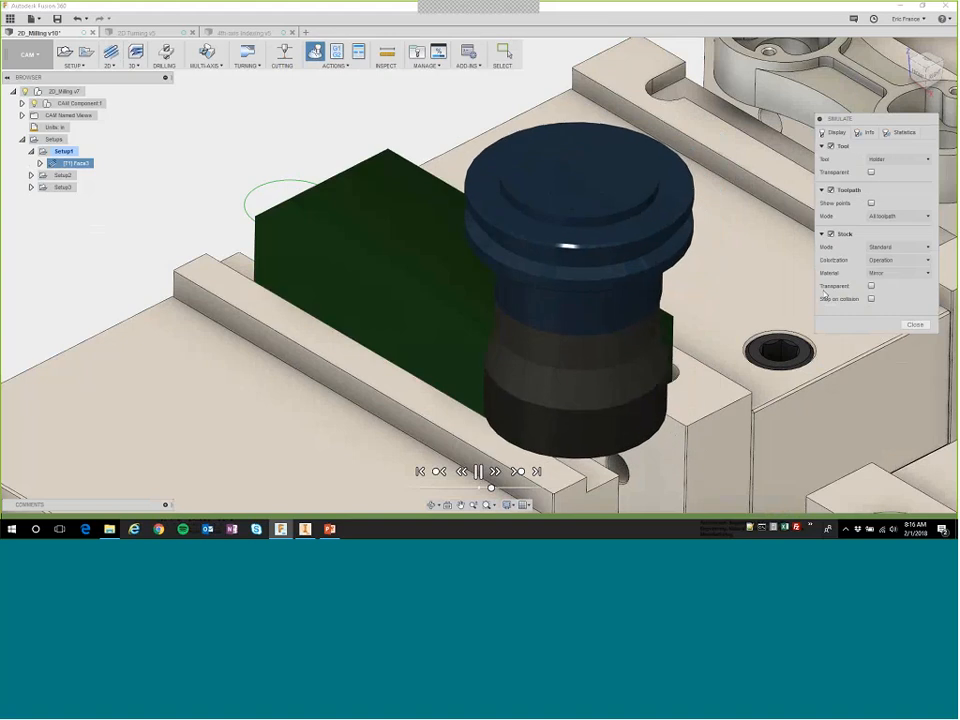
{"action": "left_click", "coordinate": [885, 216]}
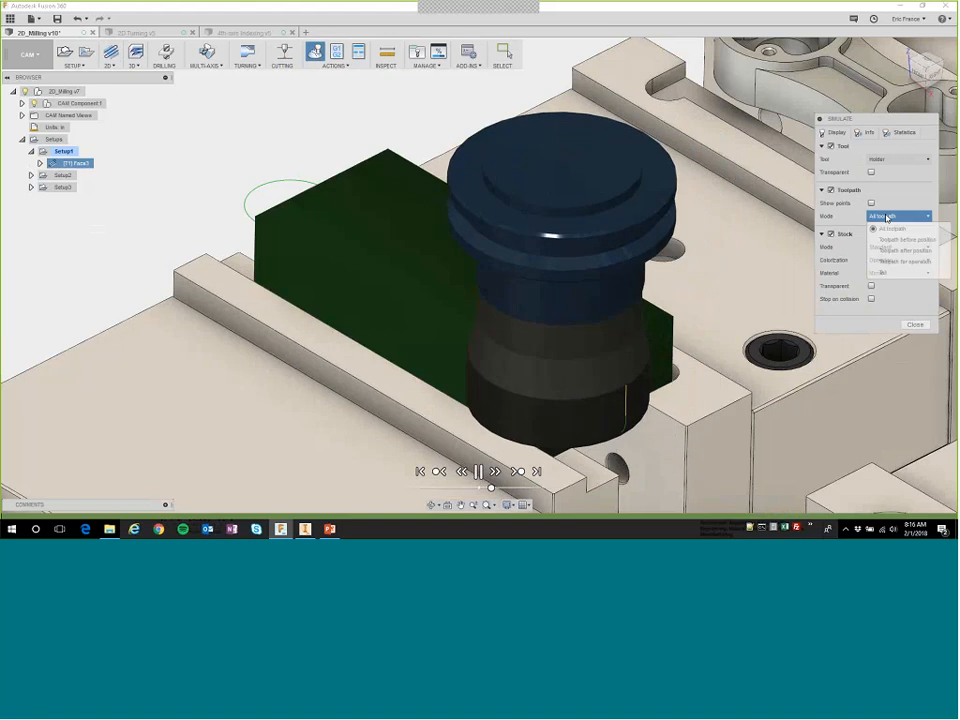
{"action": "left_click", "coordinate": [883, 274]}
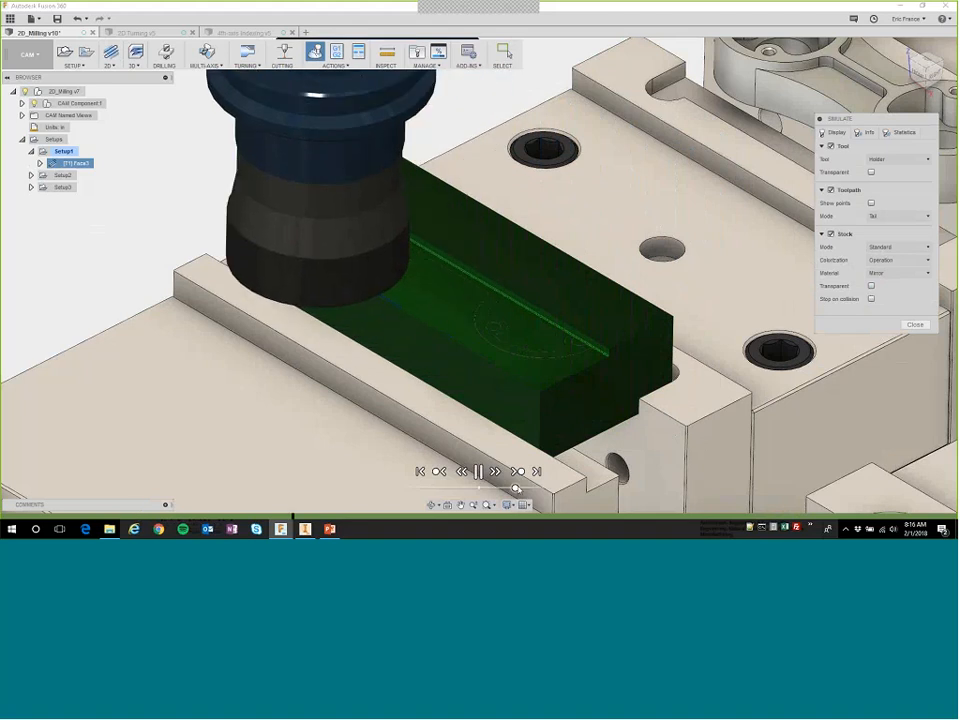
{"action": "left_click_drag", "start_coordinate": [515, 488], "coordinate": [502, 489]}
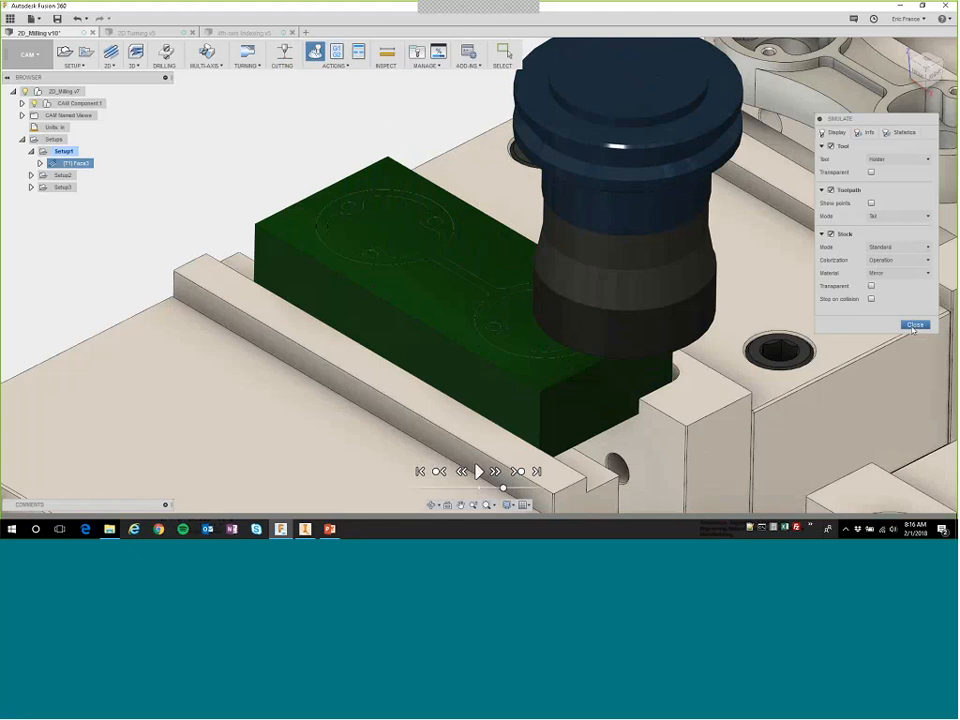
{"action": "left_click", "coordinate": [913, 326]}
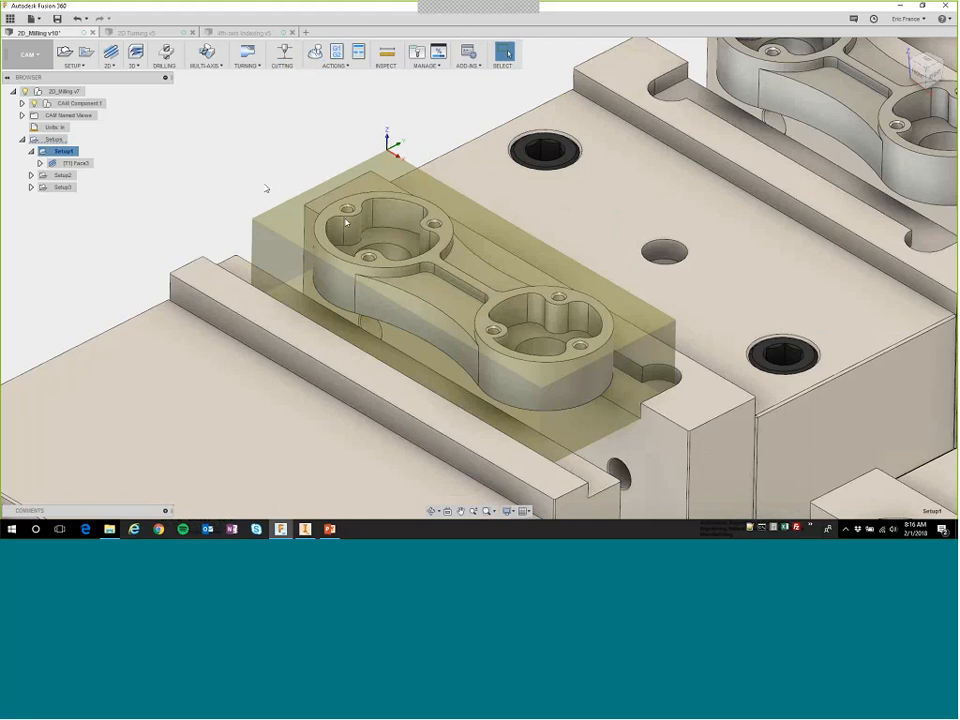
Edit the Face3 operation and set its pass extension to 1.25 in.
{"action": "right_click", "coordinate": [76, 164]}
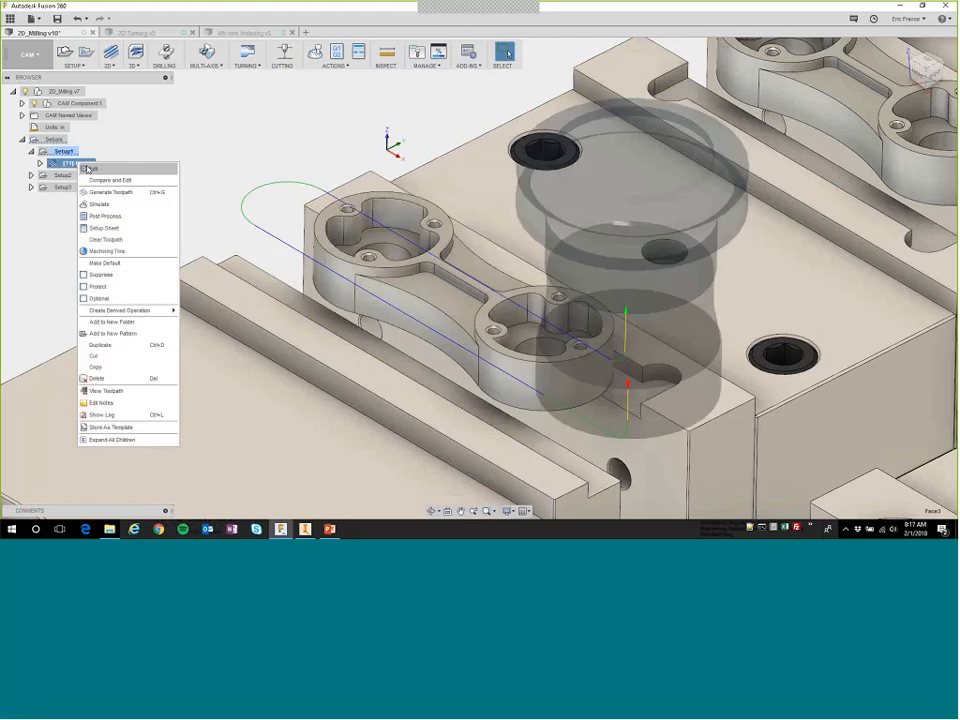
{"action": "left_click", "coordinate": [98, 203]}
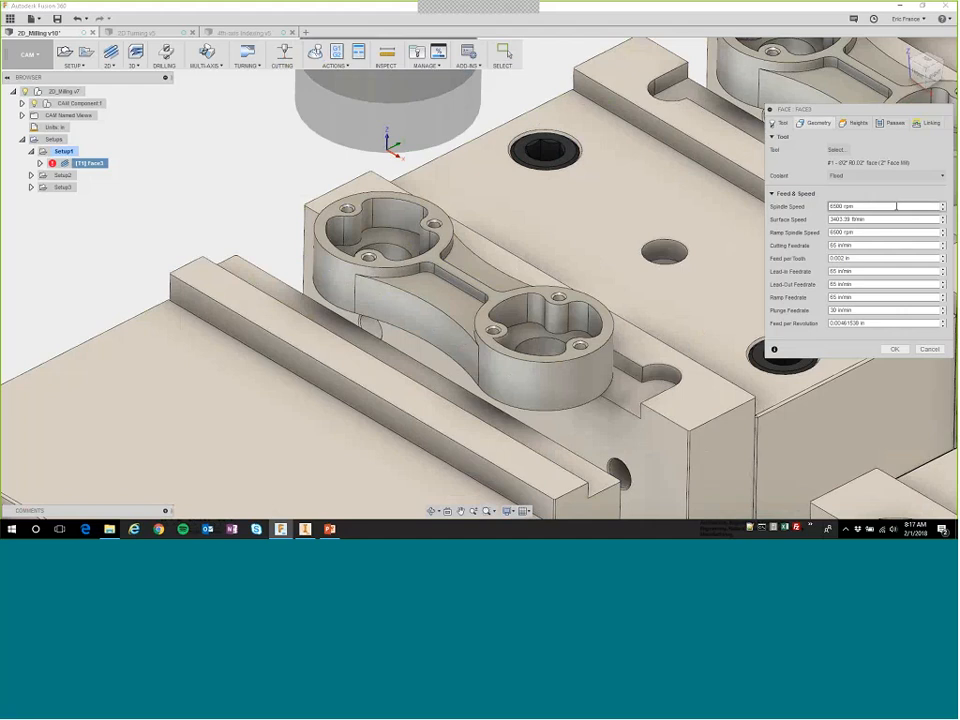
{"action": "left_click", "coordinate": [892, 123]}
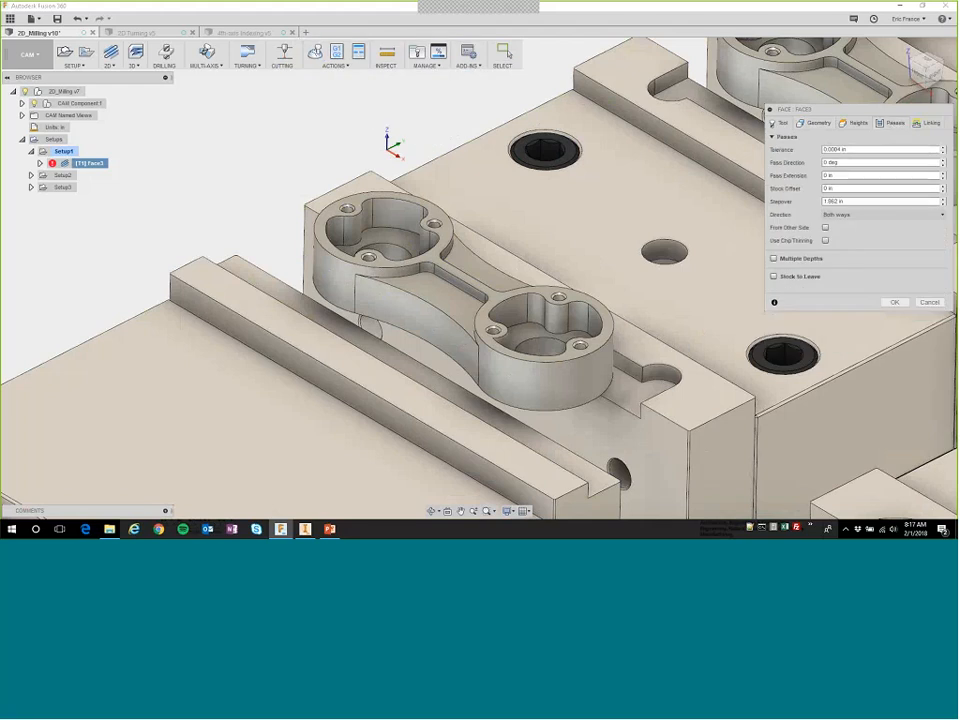
{"action": "left_click", "coordinate": [822, 175]}
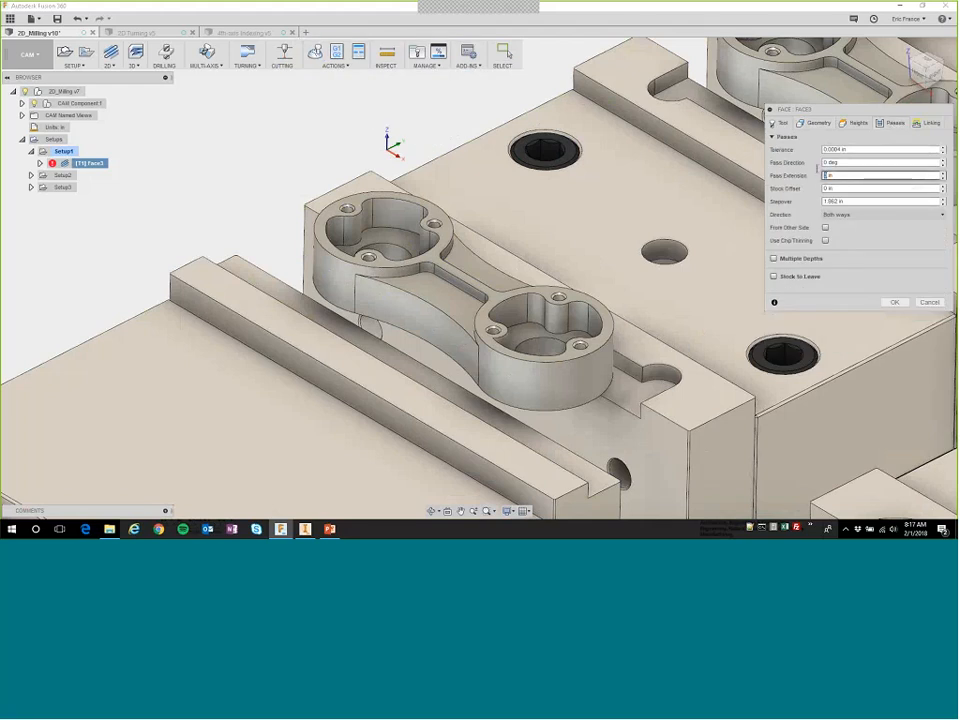
{"action": "double_click", "coordinate": [822, 175]}
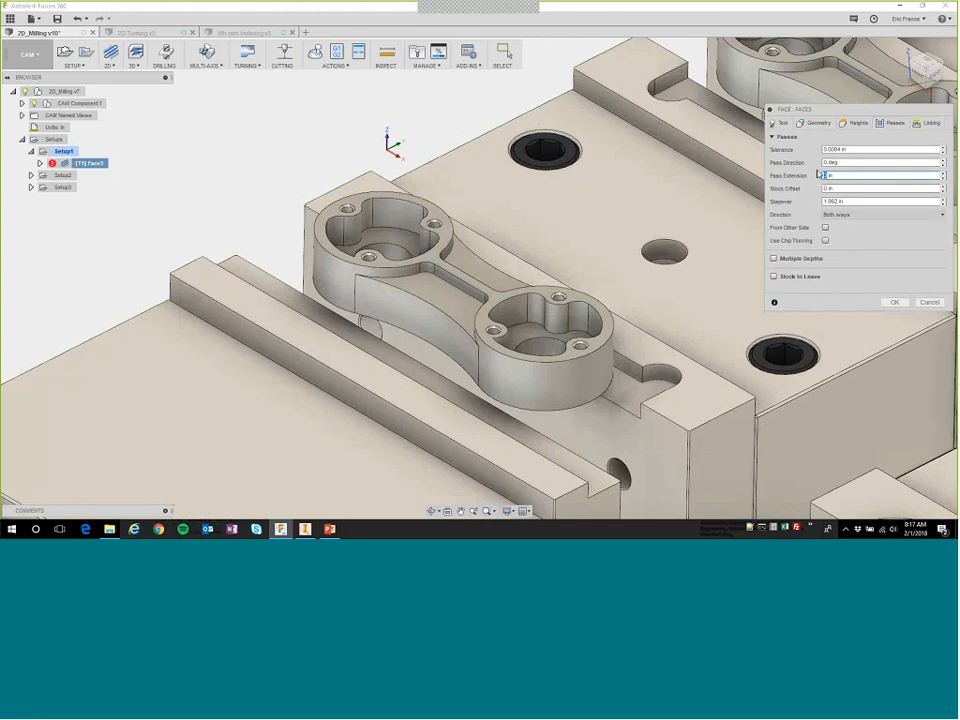
{"action": "type", "text": "1.25"}
Enable multiple depths for the facing operation with a maximum stepdown of 0.05 in and accept the edits.
{"action": "left_click", "coordinate": [781, 258]}
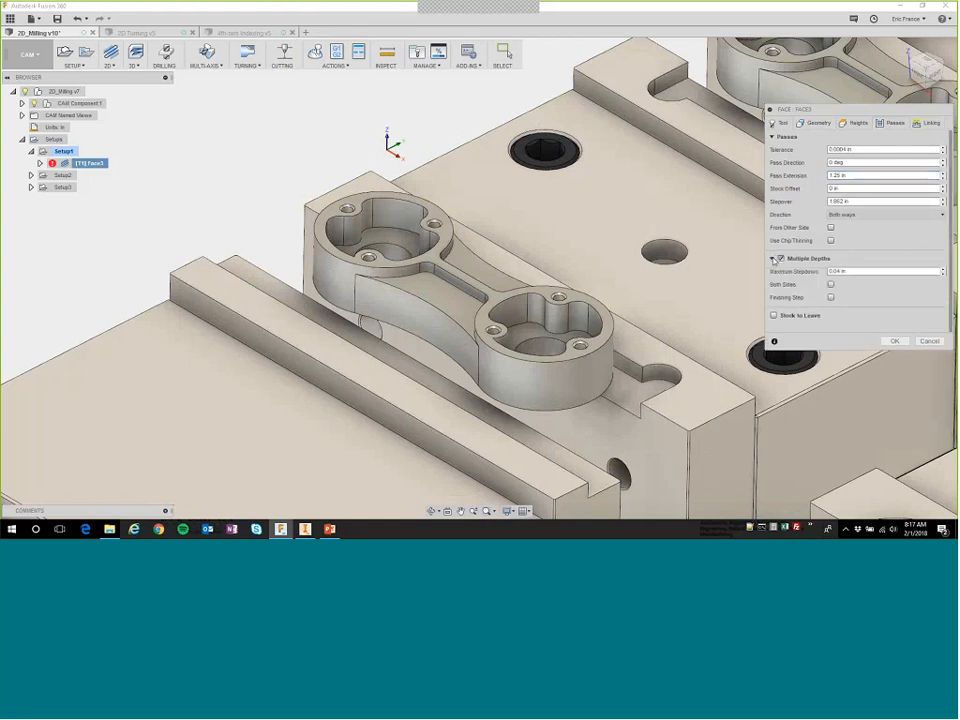
{"action": "double_click", "coordinate": [838, 271]}
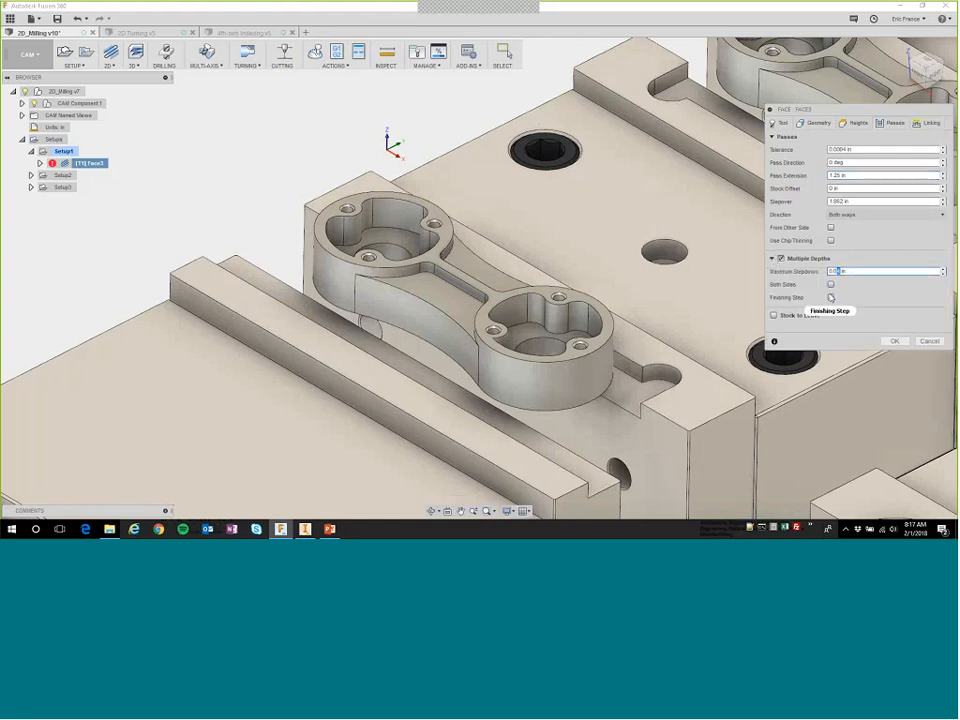
{"action": "type", "text": "5"}
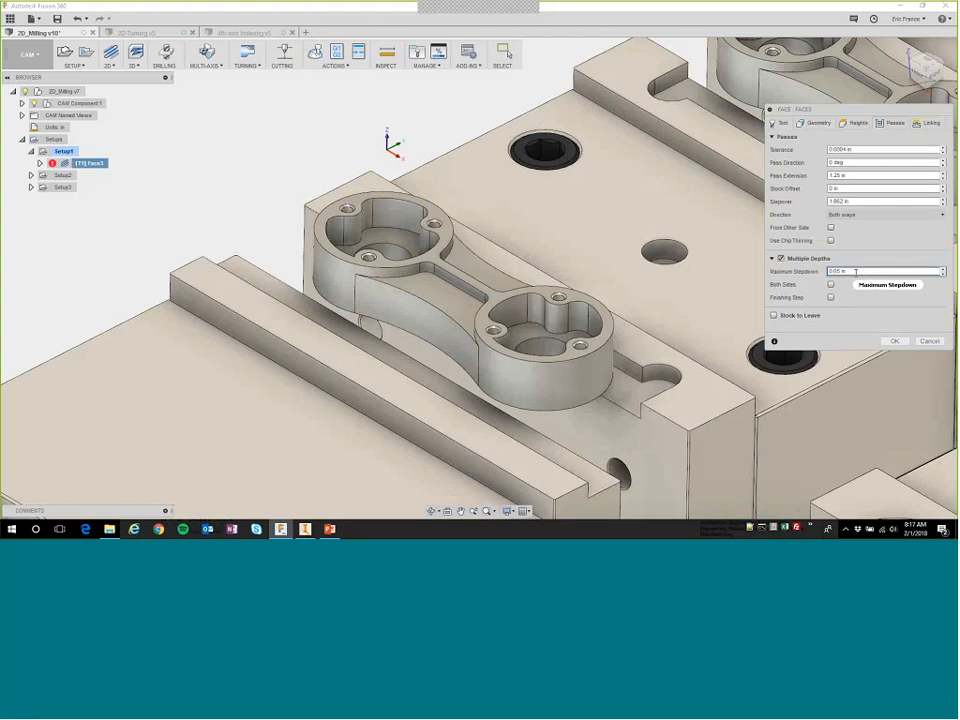
{"action": "mouse_move", "coordinate": [858, 271]}
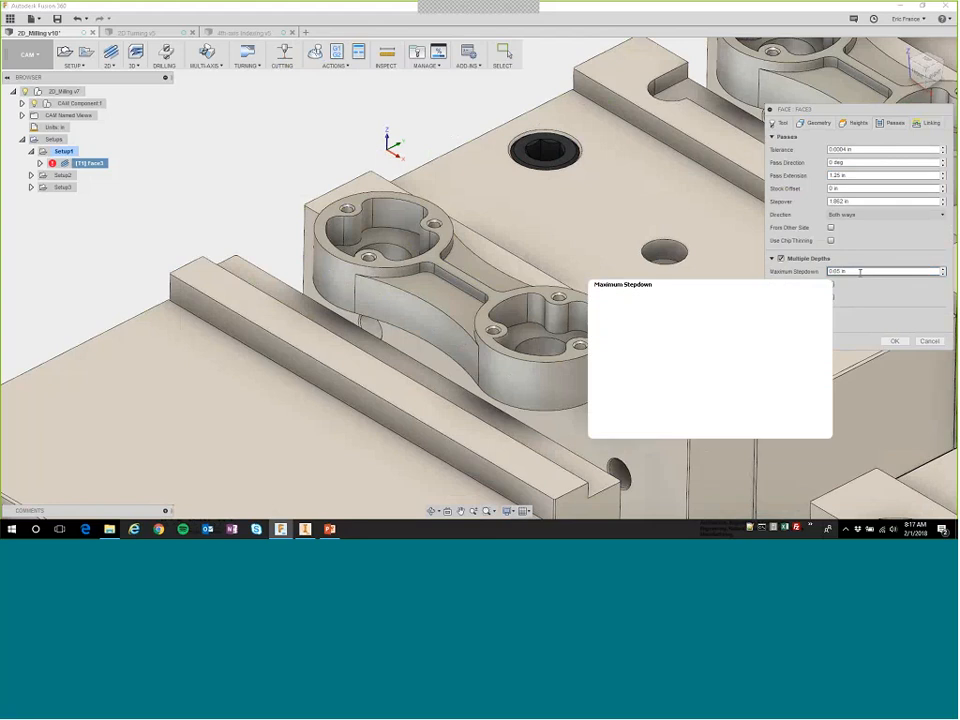
{"action": "left_click", "coordinate": [895, 343]}
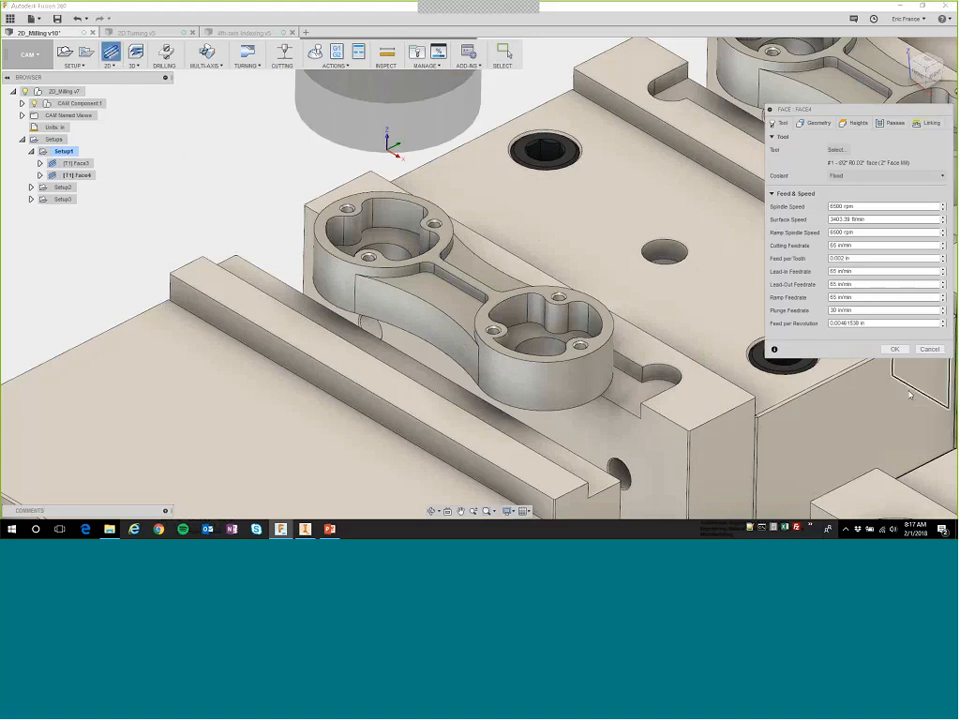
Discard the extra face operation and start a 2D Adaptive Clearing with tool 2, the 1/4" flat roughing end mill.
{"action": "left_click", "coordinate": [929, 349]}
{"action": "left_click", "coordinate": [112, 66]}
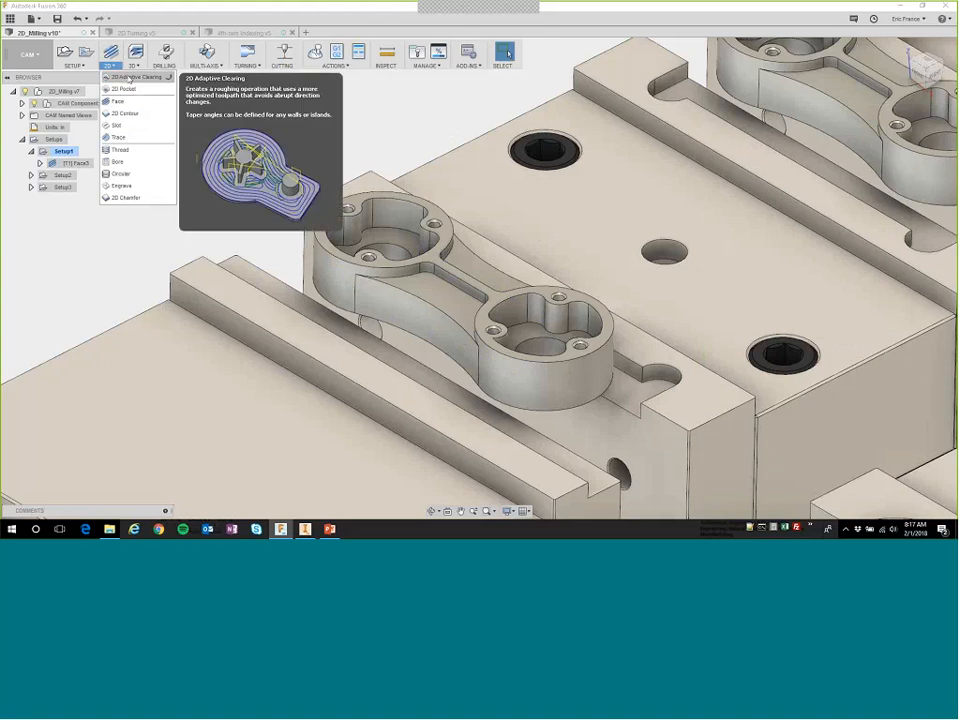
{"action": "left_click", "coordinate": [127, 97]}
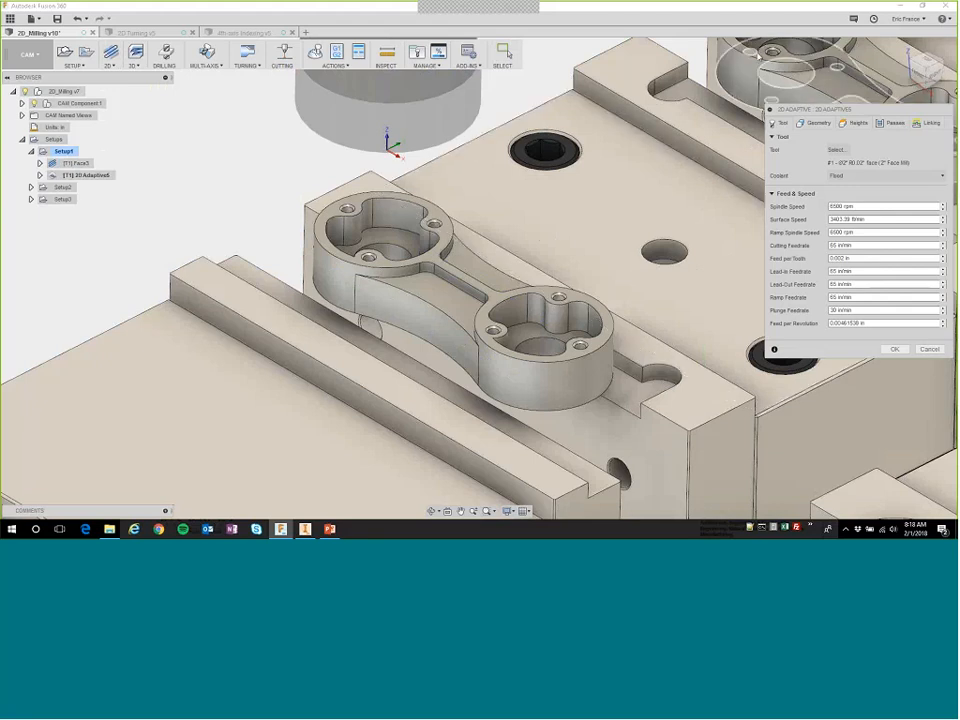
{"action": "left_click", "coordinate": [836, 149]}
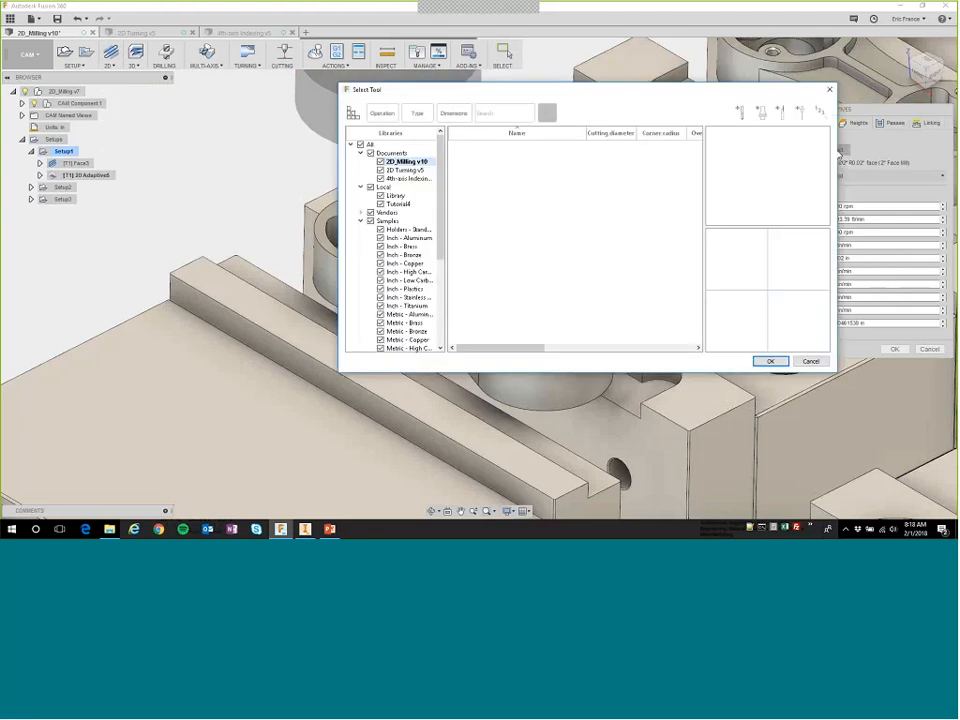
{"action": "left_click", "coordinate": [519, 162]}
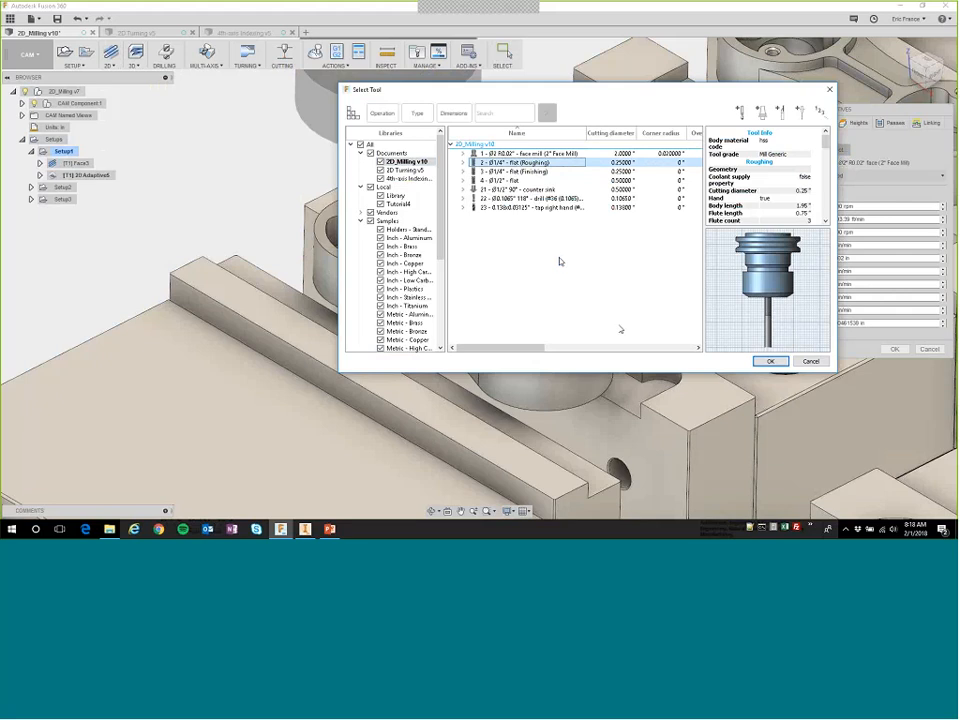
{"action": "left_click", "coordinate": [770, 361]}
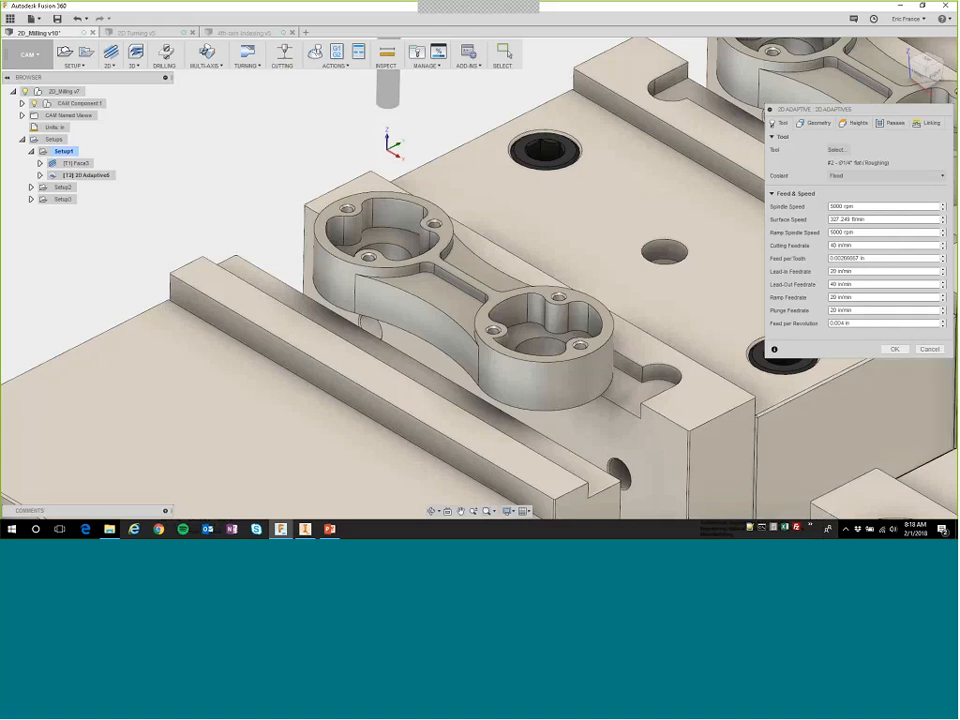
Select the floor contours of both round pockets and the open edges of the recesses on both sides of the web as adaptive pocket geometry.
{"action": "left_click", "coordinate": [818, 123]}
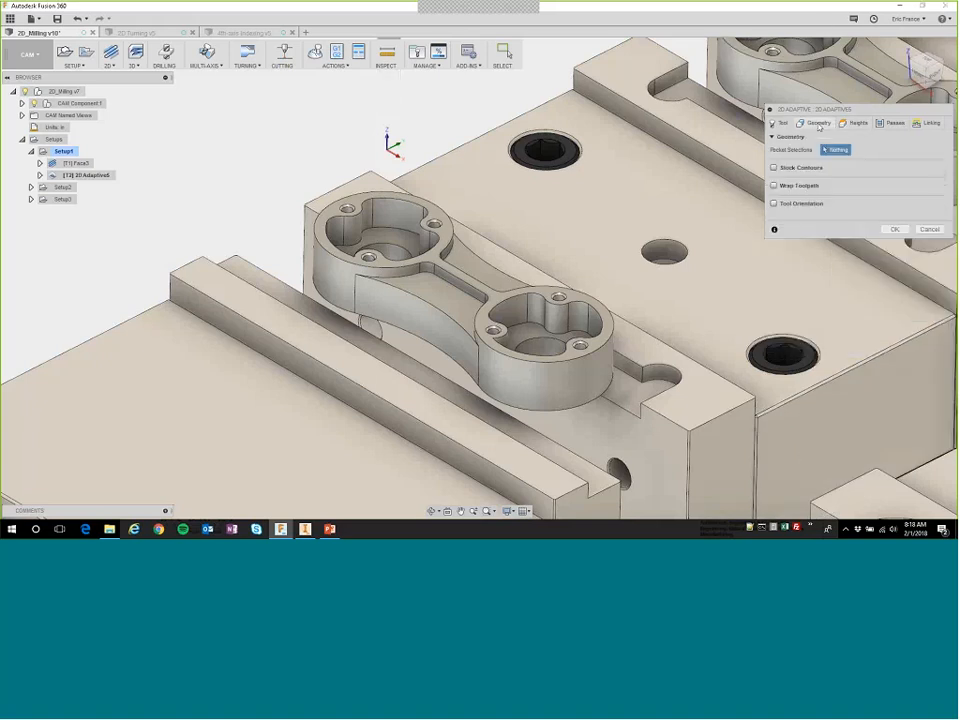
{"action": "left_click", "coordinate": [400, 233]}
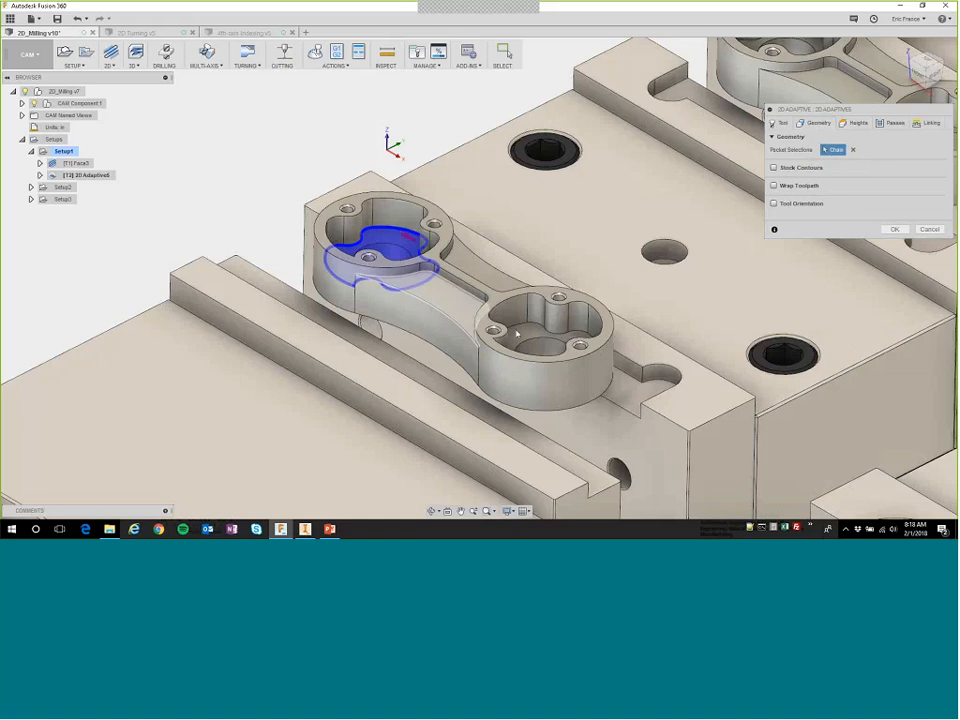
{"action": "left_click", "coordinate": [524, 326]}
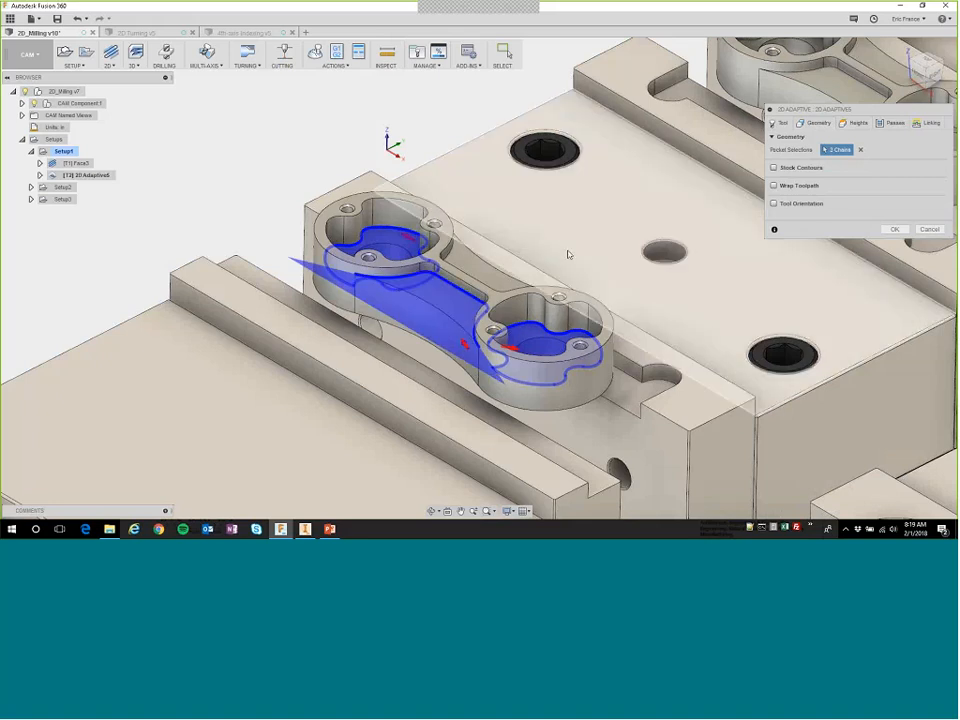
{"action": "middle_click_drag", "start_coordinate": [568, 253], "coordinate": [507, 270], "text": "shift"}
{"action": "left_click", "coordinate": [358, 174]}
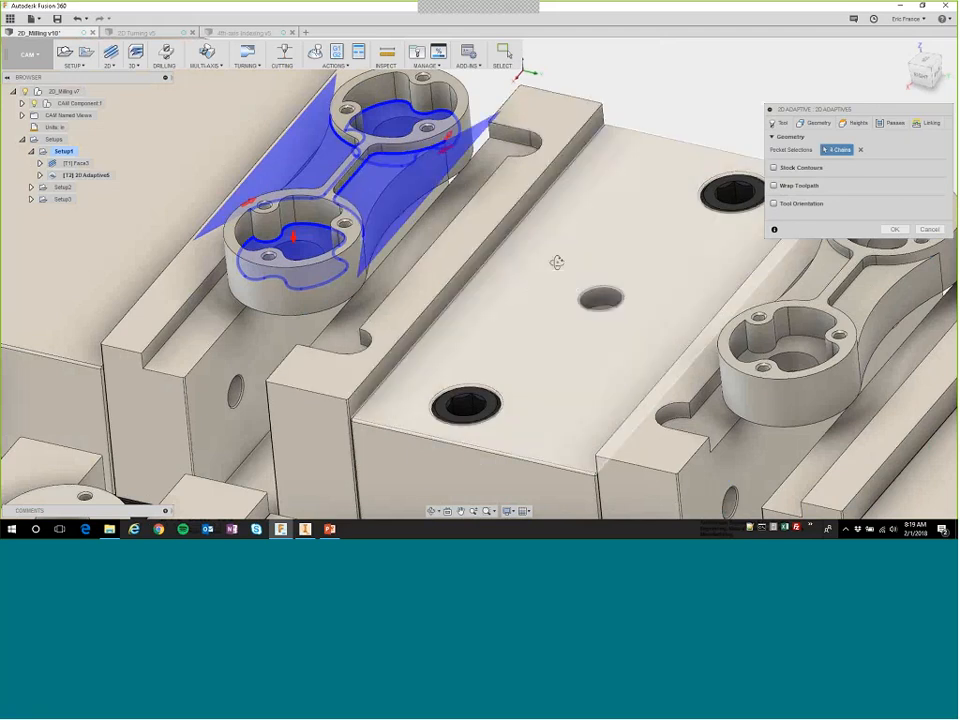
{"action": "middle_click_drag", "start_coordinate": [557, 261], "coordinate": [617, 270], "text": "shift"}
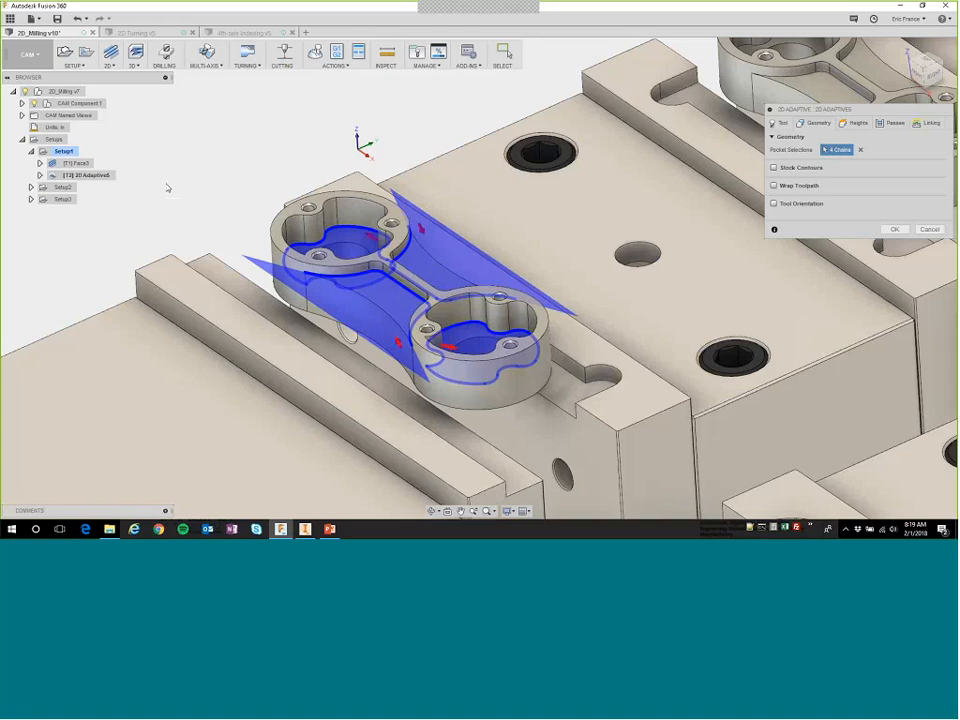
Accept the 2D Adaptive operation to generate its toolpath, and inspect the roughing passes in the round pockets and side recesses.
{"action": "left_click", "coordinate": [897, 231]}
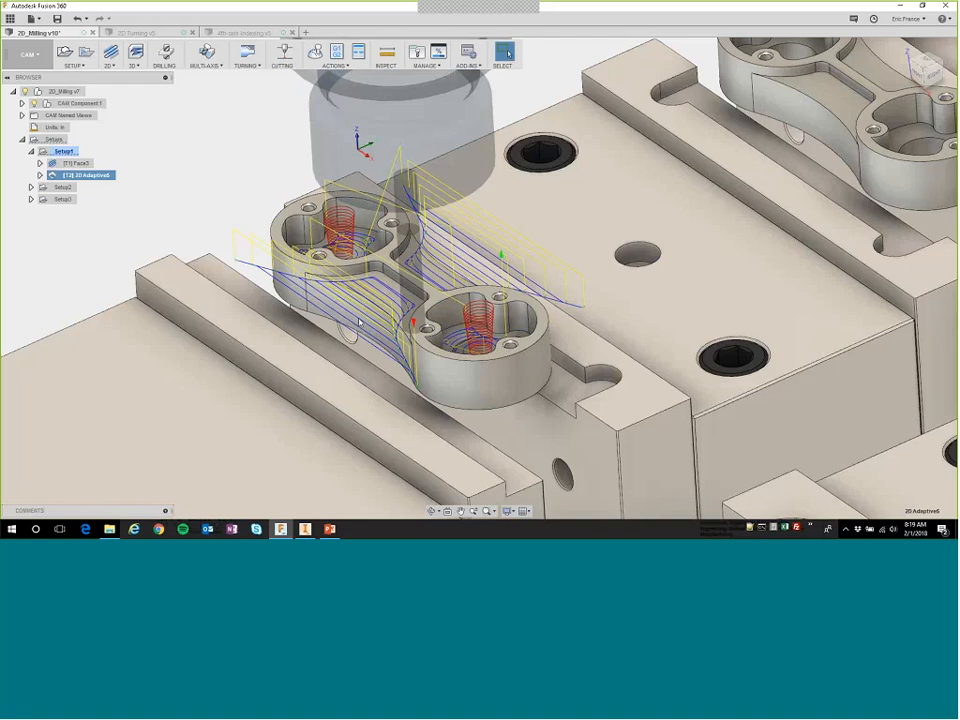
{"action": "scroll", "coordinate": [390, 310], "scroll_direction": "up", "scroll_amount": 3}
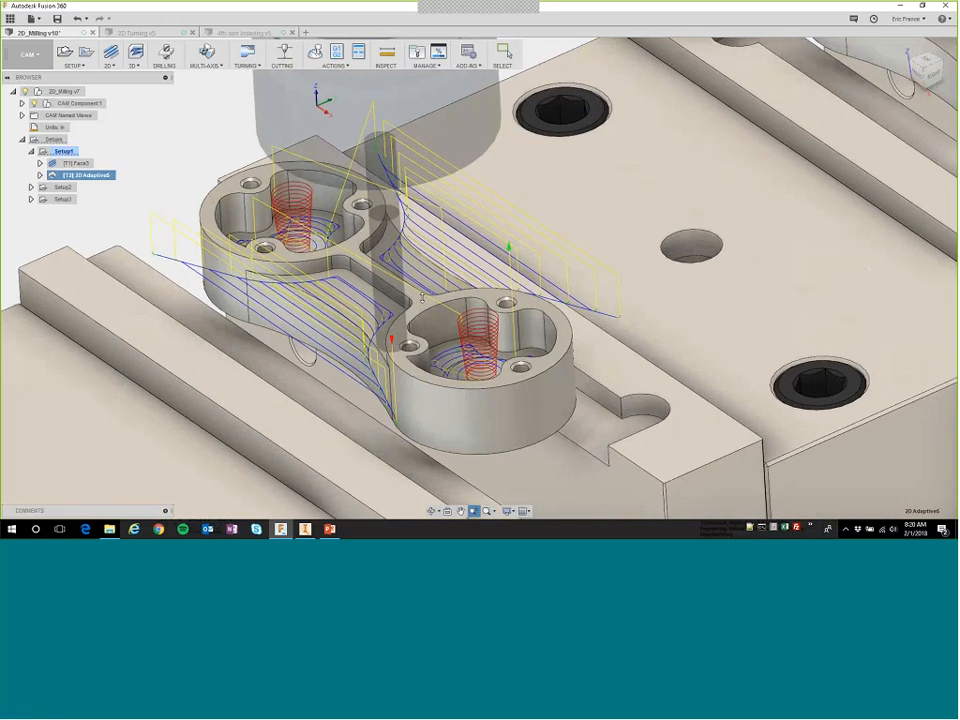
{"action": "scroll", "coordinate": [390, 306], "scroll_direction": "up", "scroll_amount": 1}
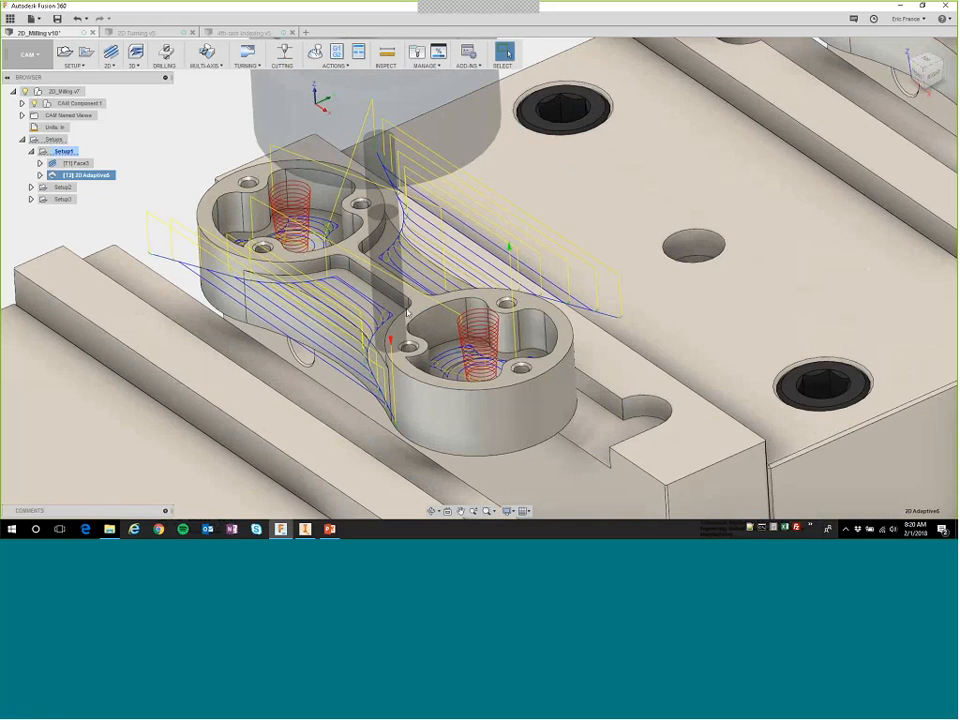
{"action": "middle_click_drag", "start_coordinate": [388, 288], "coordinate": [405, 353], "text": "shift"}
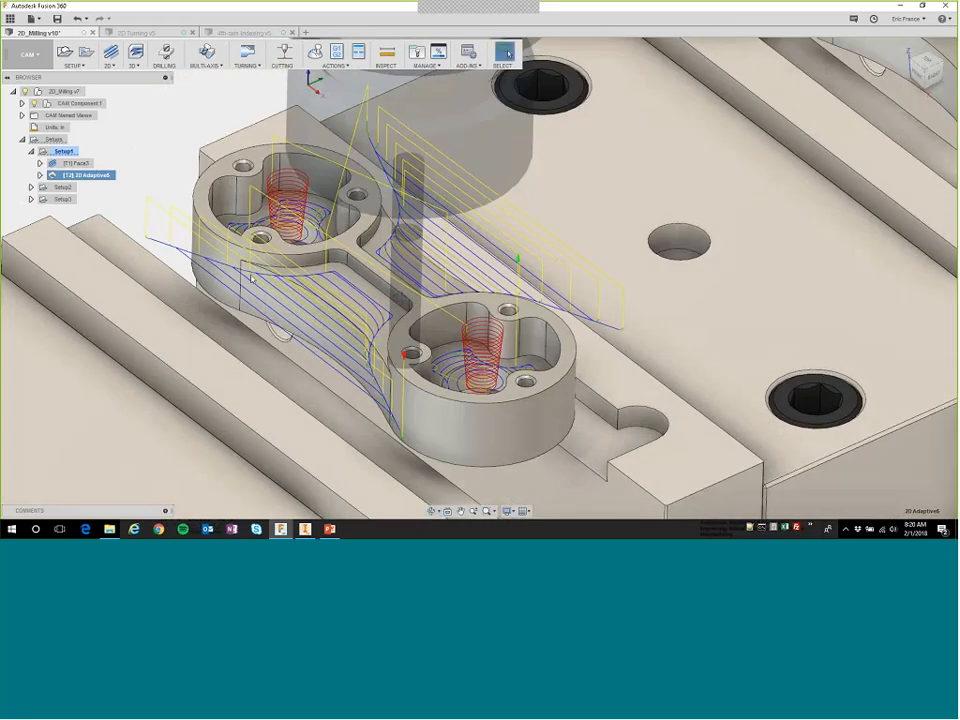
{"action": "left_click", "coordinate": [178, 126]}
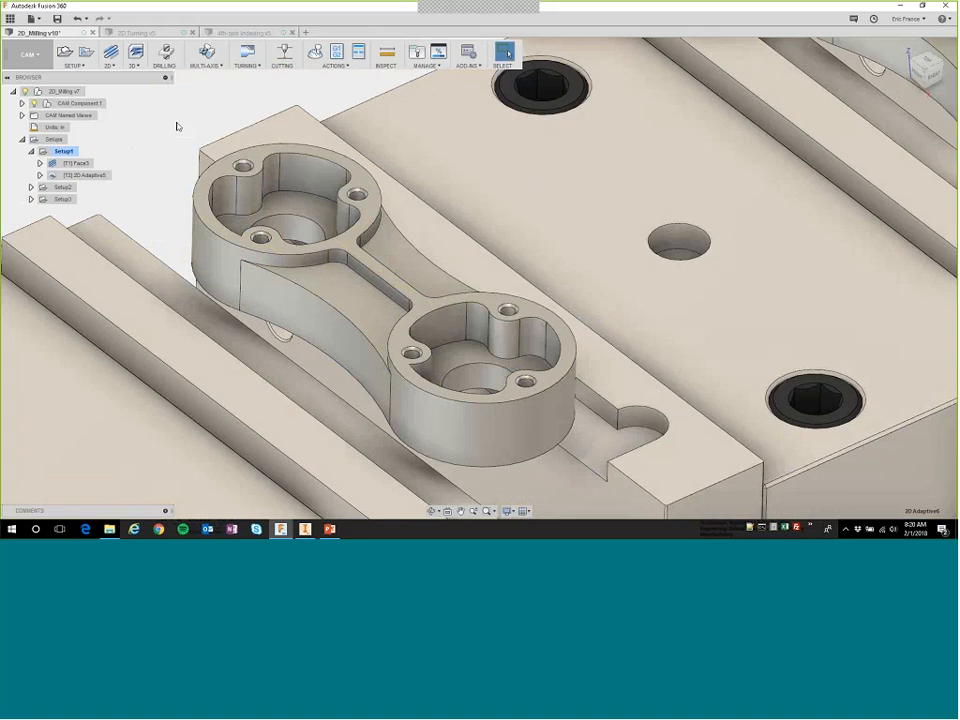
Expand Setup2 for the part in the neighbouring vise station and generate the toolpaths of all its operations.
{"action": "middle_click_drag", "start_coordinate": [420, 290], "coordinate": [490, 256]}
{"action": "scroll", "coordinate": [478, 262], "scroll_direction": "down", "scroll_amount": 3}
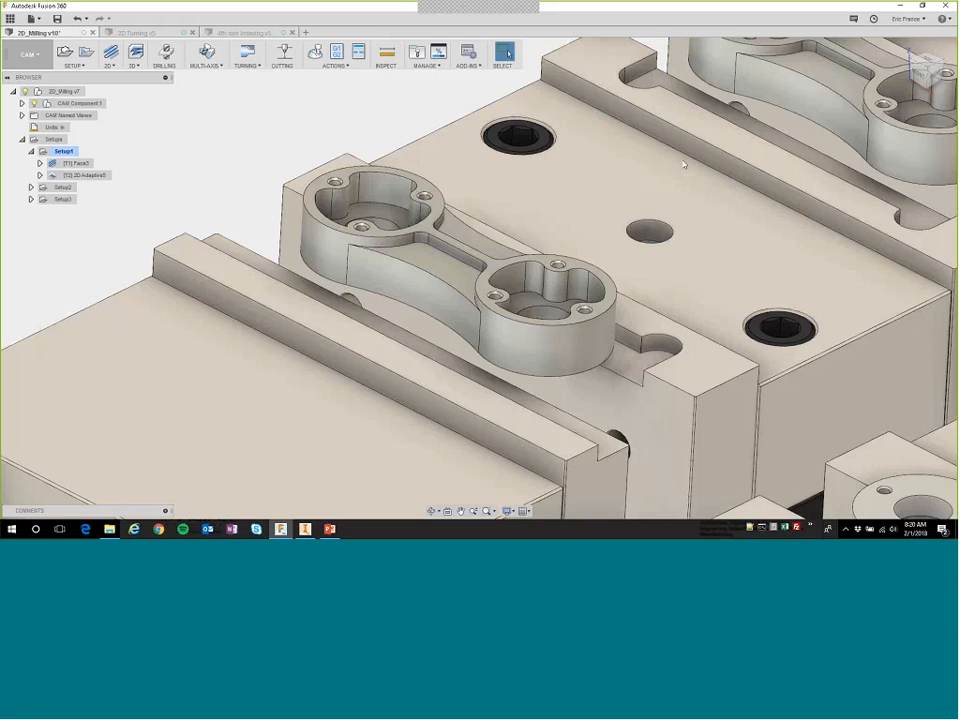
{"action": "scroll", "coordinate": [684, 165], "scroll_direction": "up", "scroll_amount": 1}
{"action": "middle_click_drag", "start_coordinate": [686, 172], "coordinate": [354, 392]}
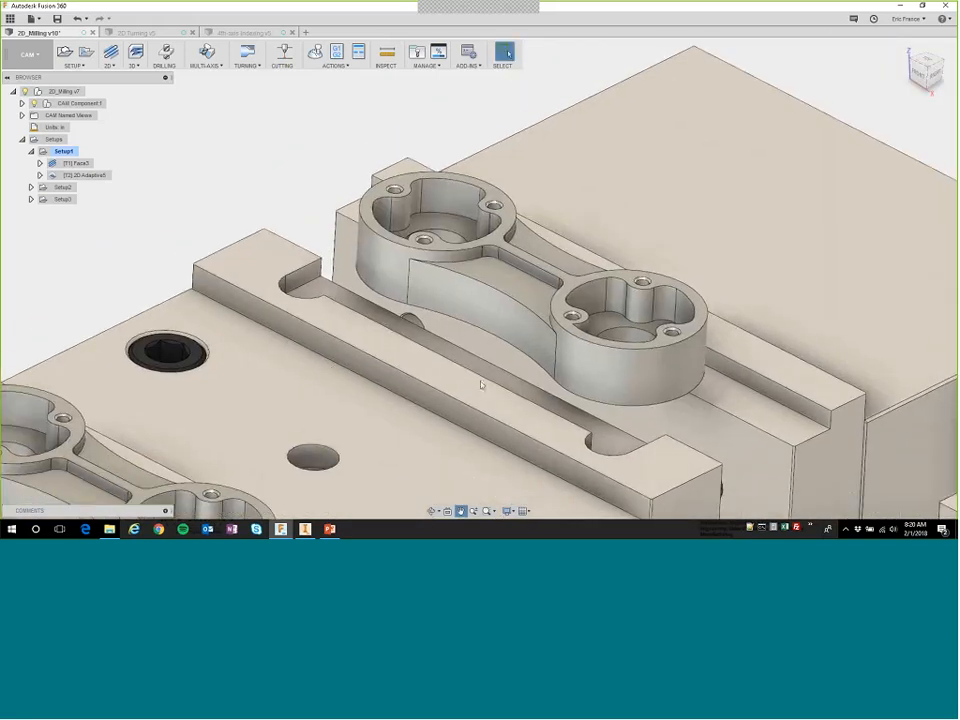
{"action": "scroll", "coordinate": [481, 384], "scroll_direction": "down", "scroll_amount": 1}
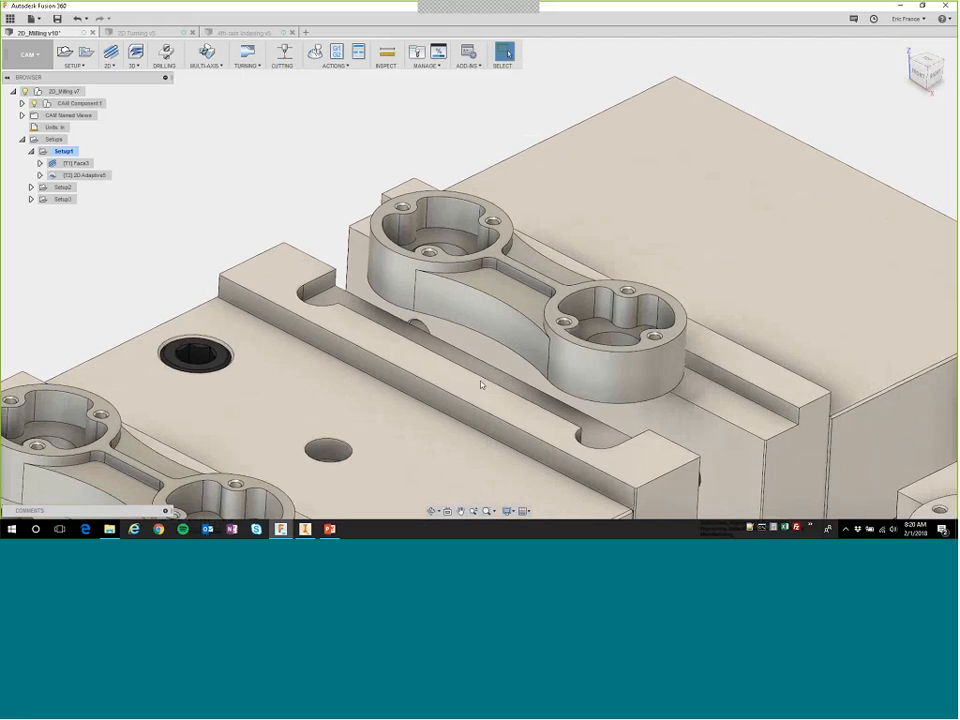
{"action": "left_click", "coordinate": [60, 187]}
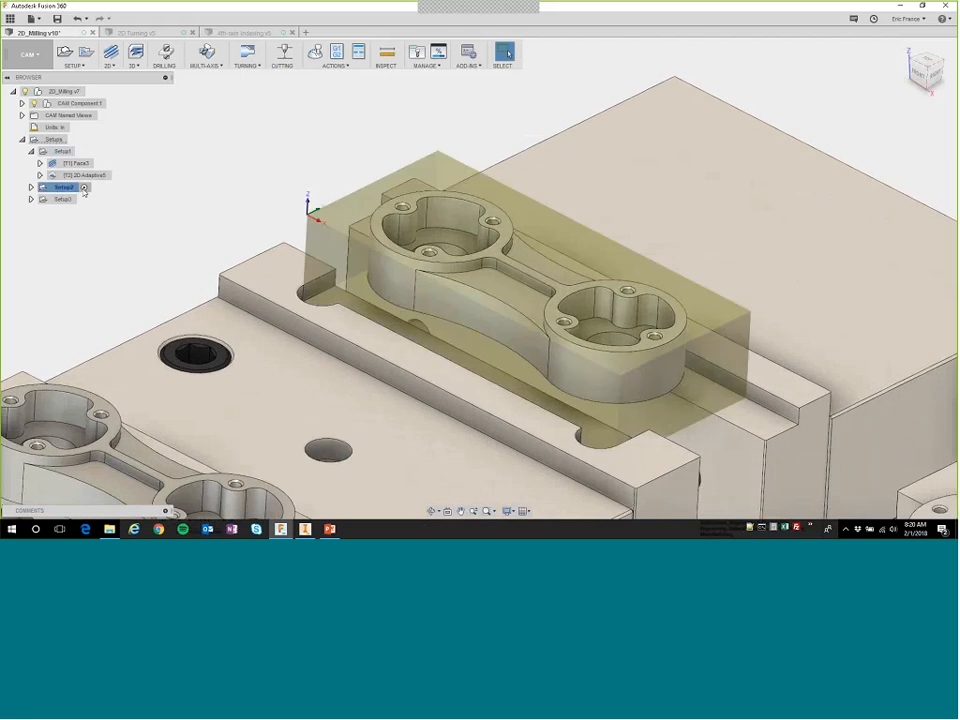
{"action": "left_click", "coordinate": [31, 187]}
{"action": "right_click", "coordinate": [62, 188]}
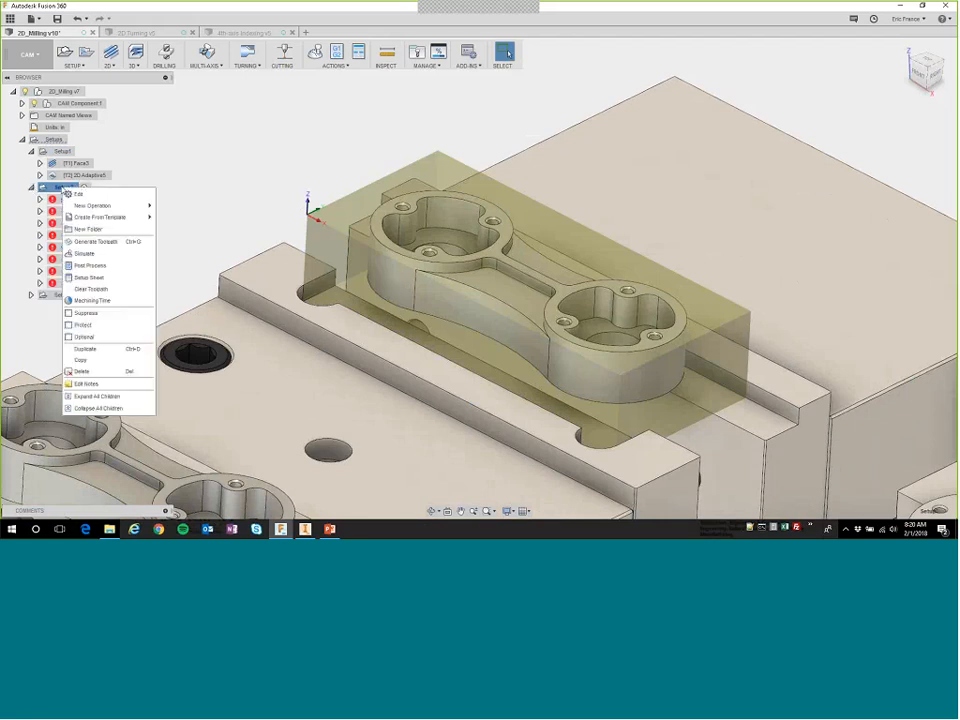
{"action": "left_click", "coordinate": [94, 242]}
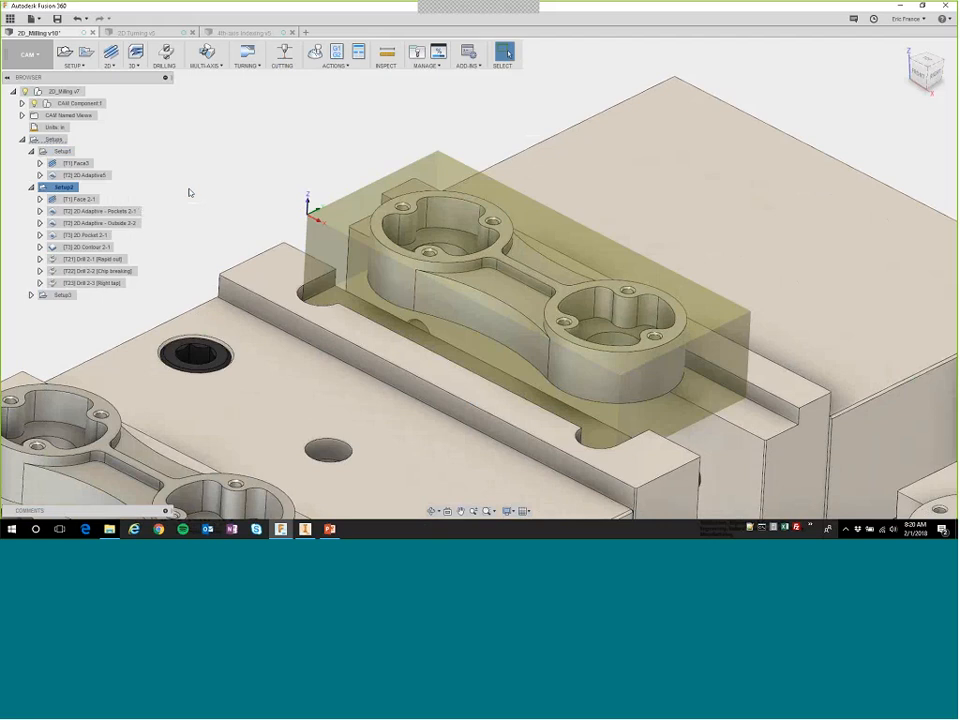
Review the toolpaths of Setup2's Face 2-1, 2D Adaptive - Pockets 2-1 and 2D Adaptive - Outside 2-2 operations.
{"action": "mouse_move", "coordinate": [466, 325]}
{"action": "middle_mouse_down", "text": "shift"}
{"action": "mouse_move", "coordinate": [470, 344]}
{"action": "mouse_move", "coordinate": [460, 338]}
{"action": "middle_mouse_up", "text": "shift"}
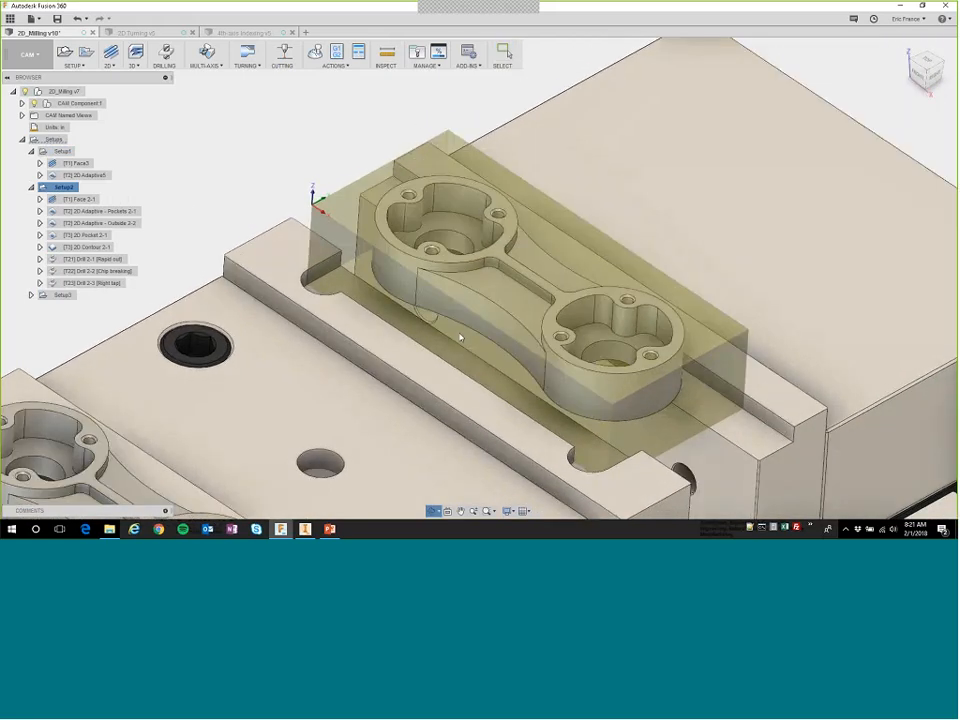
{"action": "left_click", "coordinate": [80, 199]}
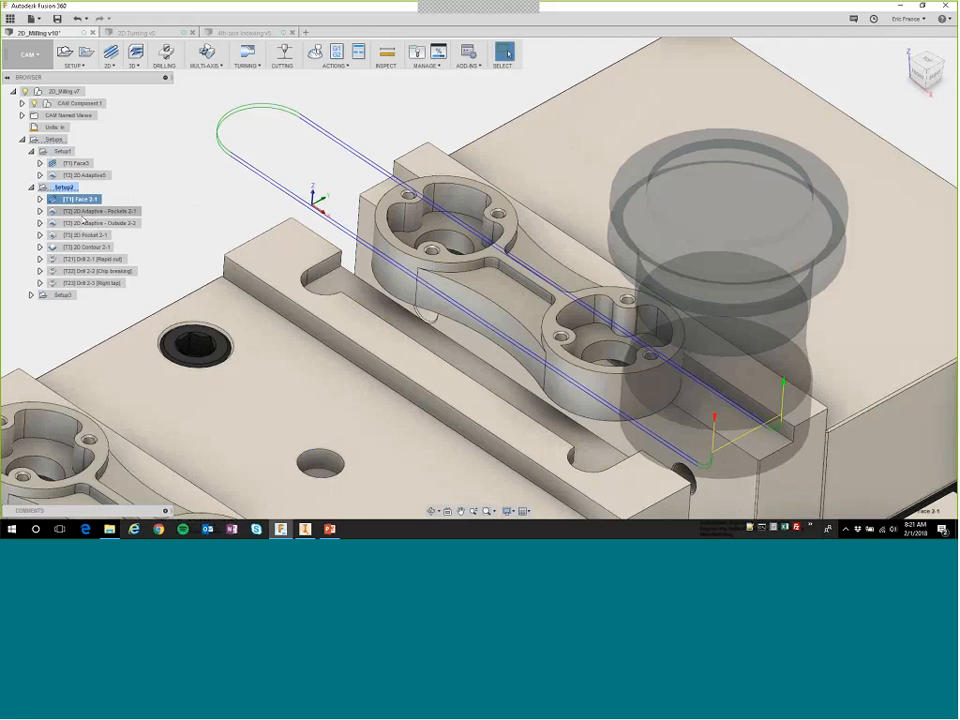
{"action": "left_click", "coordinate": [83, 212]}
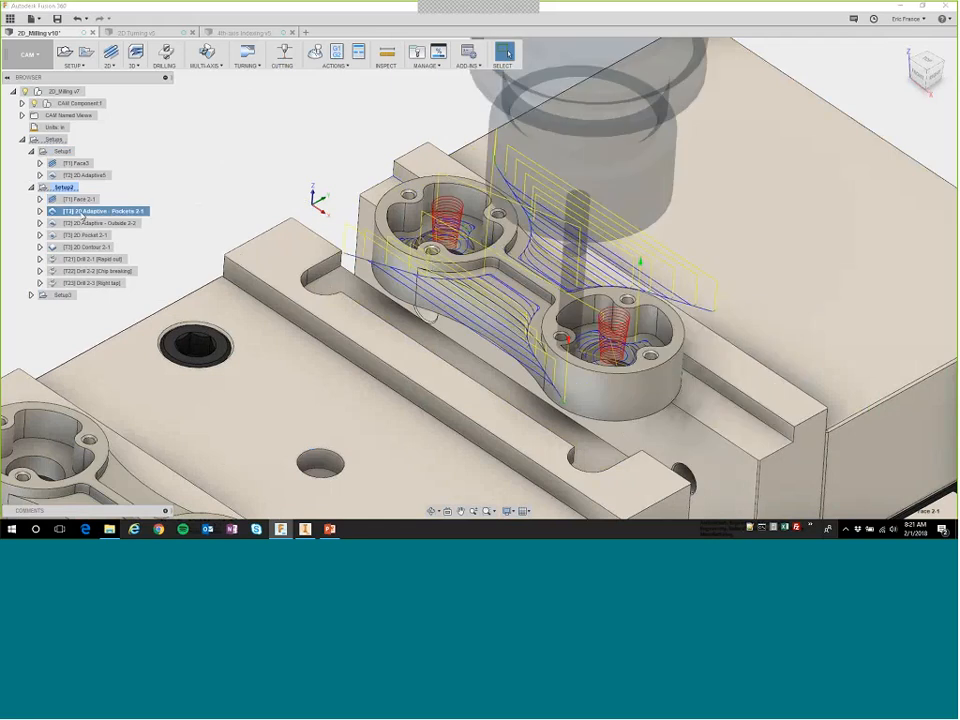
{"action": "left_click", "coordinate": [86, 223]}
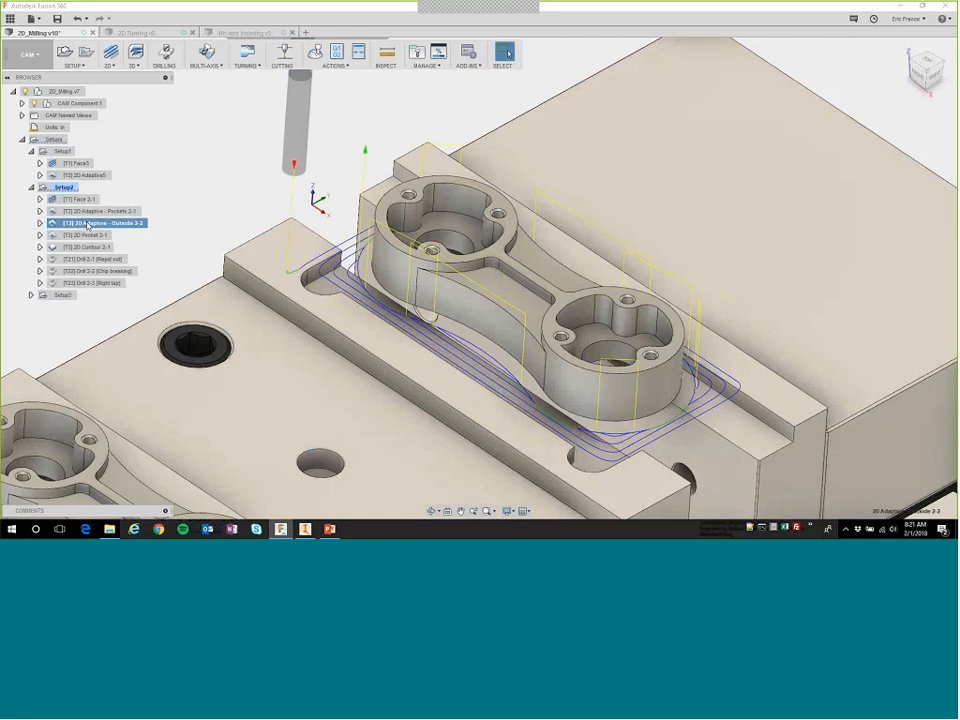
{"action": "mouse_move", "coordinate": [475, 369]}
{"action": "middle_mouse_down", "text": "shift"}
{"action": "mouse_move", "coordinate": [456, 336]}
{"action": "mouse_move", "coordinate": [480, 366]}
{"action": "middle_mouse_up", "text": "shift"}
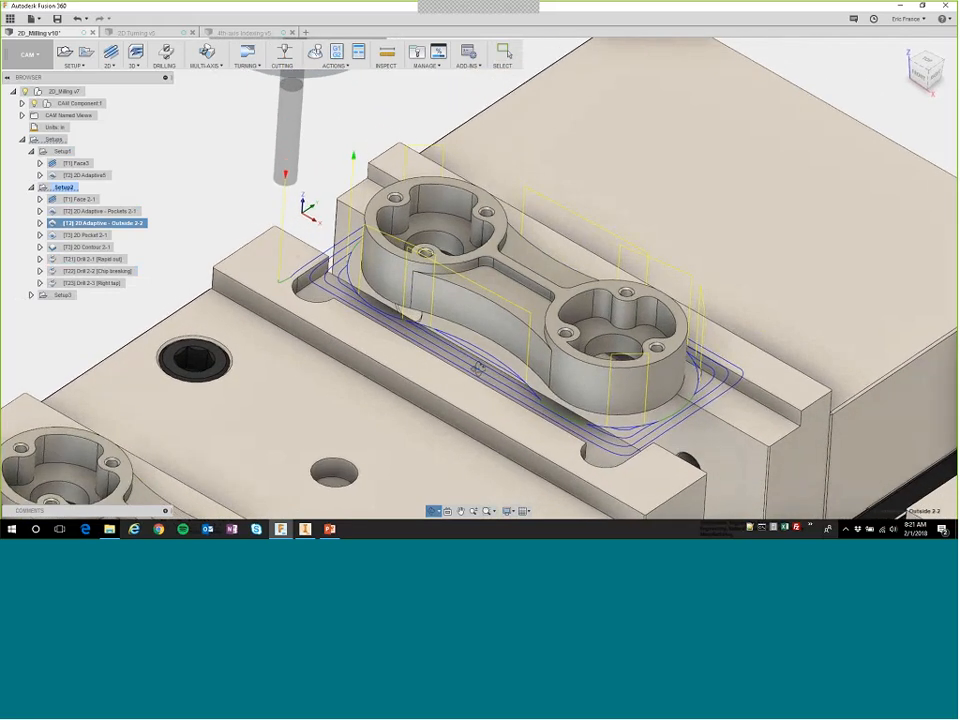
Review the toolpaths of Setup2's 2D Pocket 2-1, 2D Contour 2-1 and the three drilling operations, including the right tap.
{"action": "left_click", "coordinate": [88, 235]}
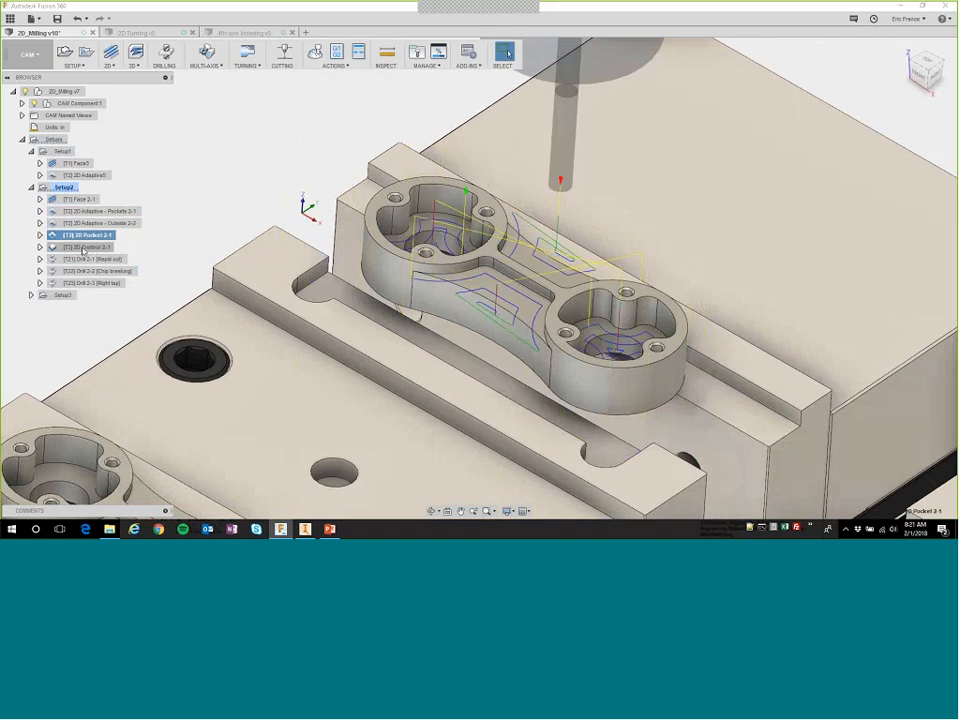
{"action": "left_click", "coordinate": [92, 248]}
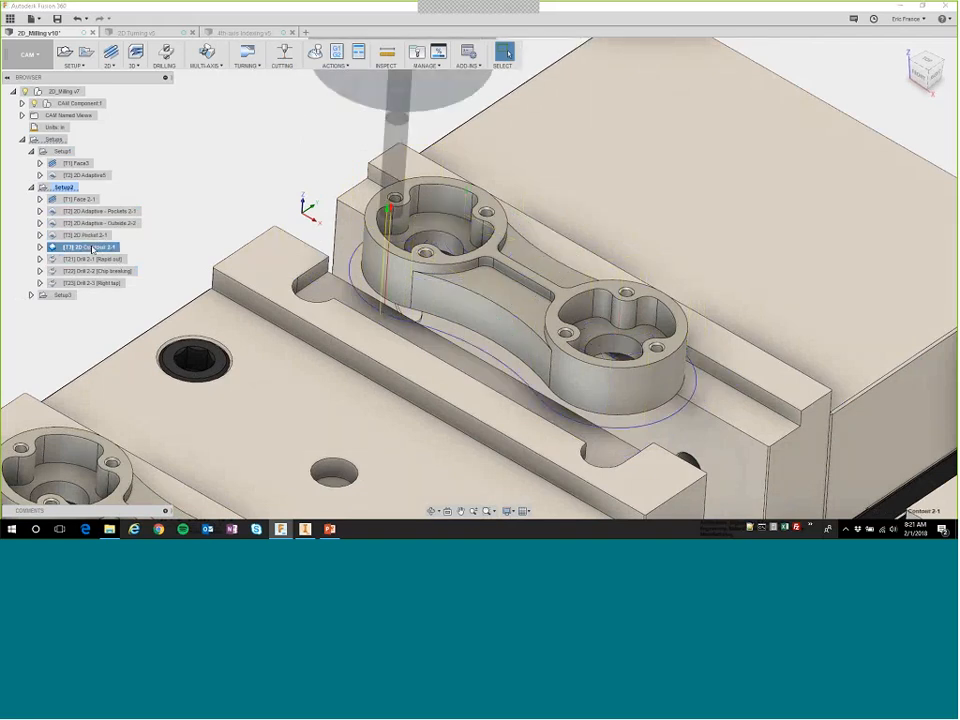
{"action": "left_click", "coordinate": [90, 260]}
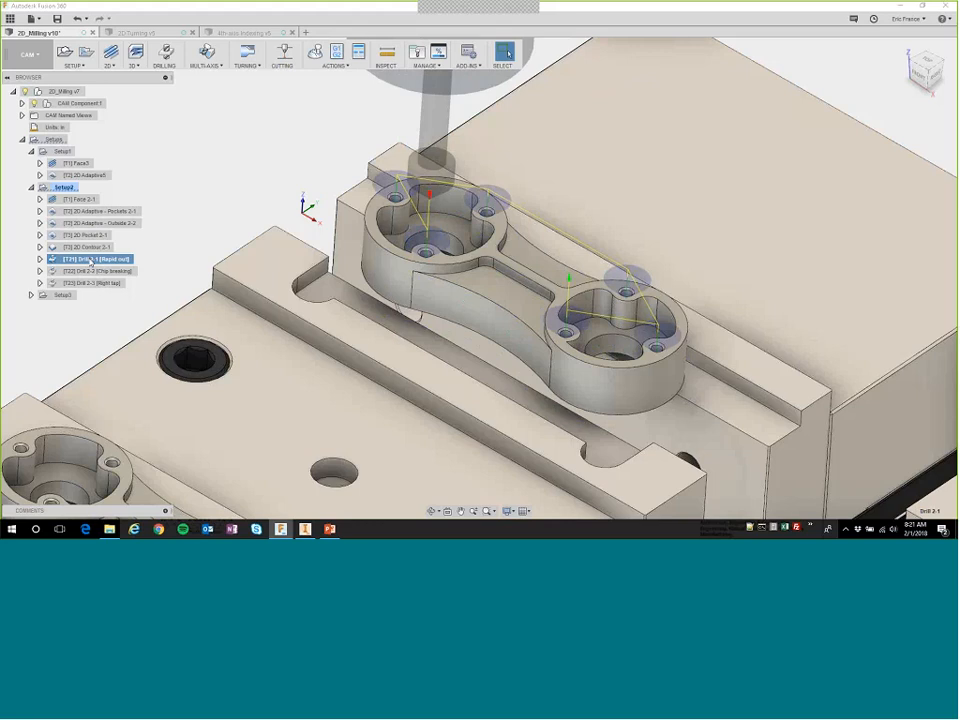
{"action": "left_click", "coordinate": [92, 272]}
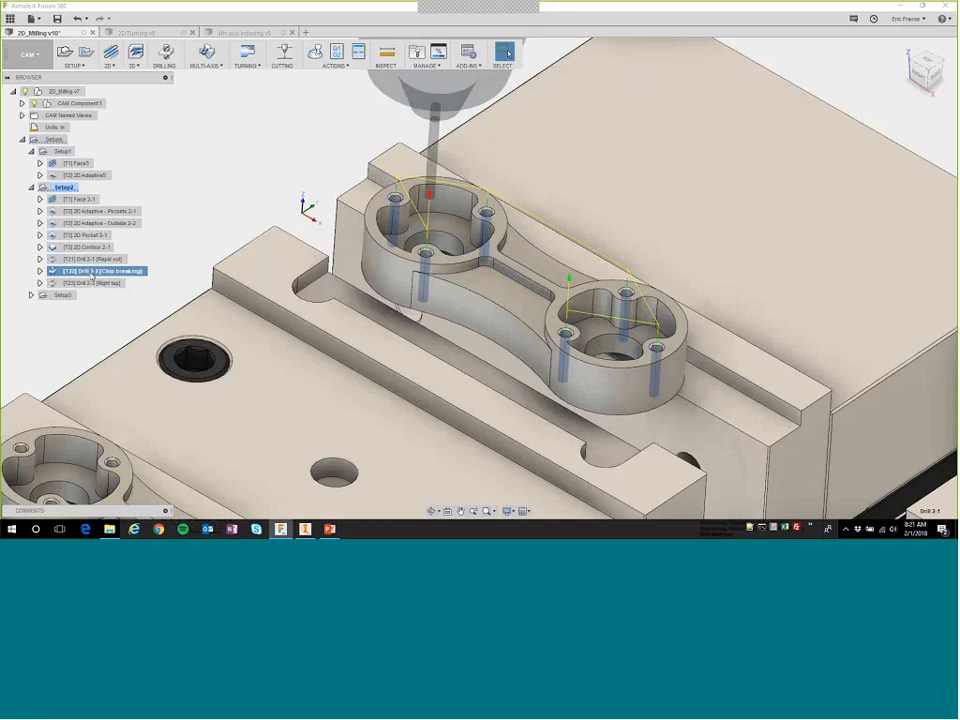
{"action": "left_click", "coordinate": [89, 284]}
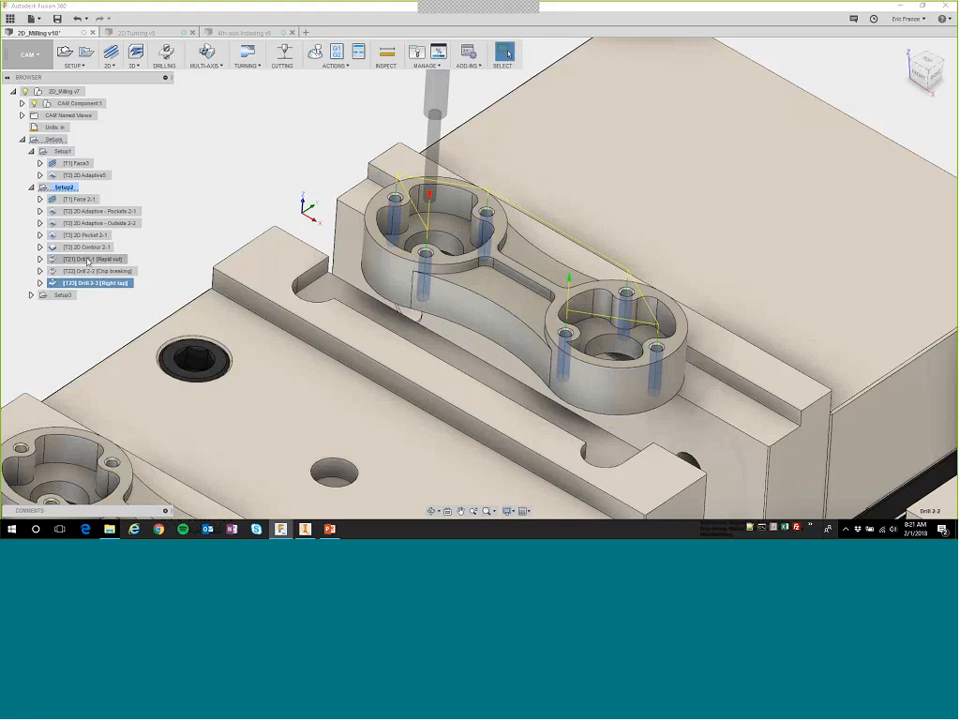
Select the three drilling operations of Setup2 together and look over the actions offered for them, such as Store As Template.
{"action": "left_click", "coordinate": [88, 262], "text": "shift"}
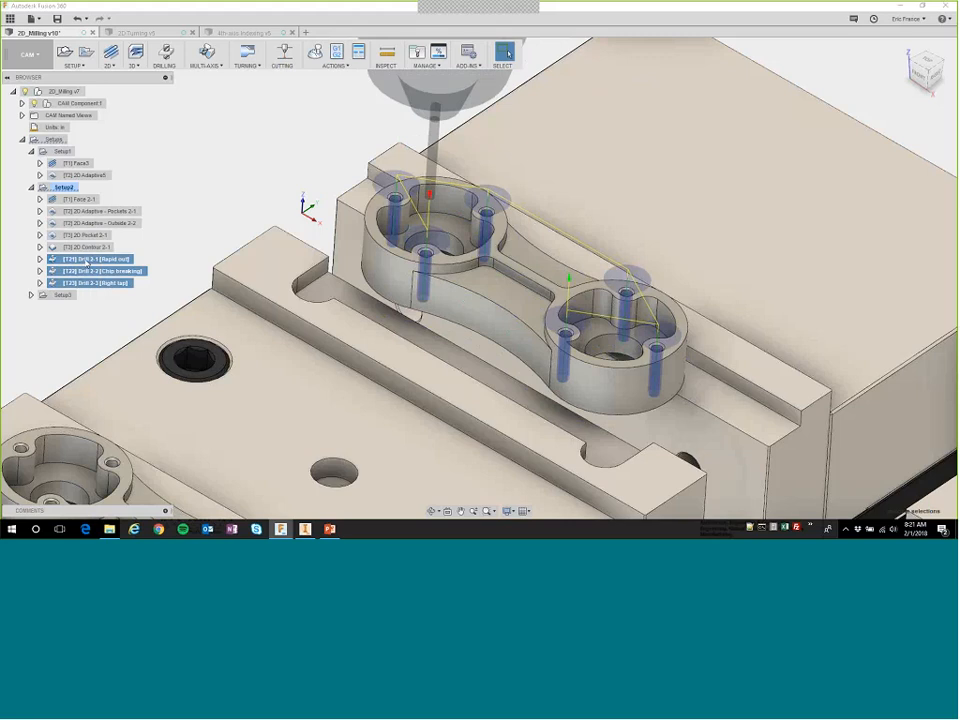
{"action": "right_click", "coordinate": [89, 261]}
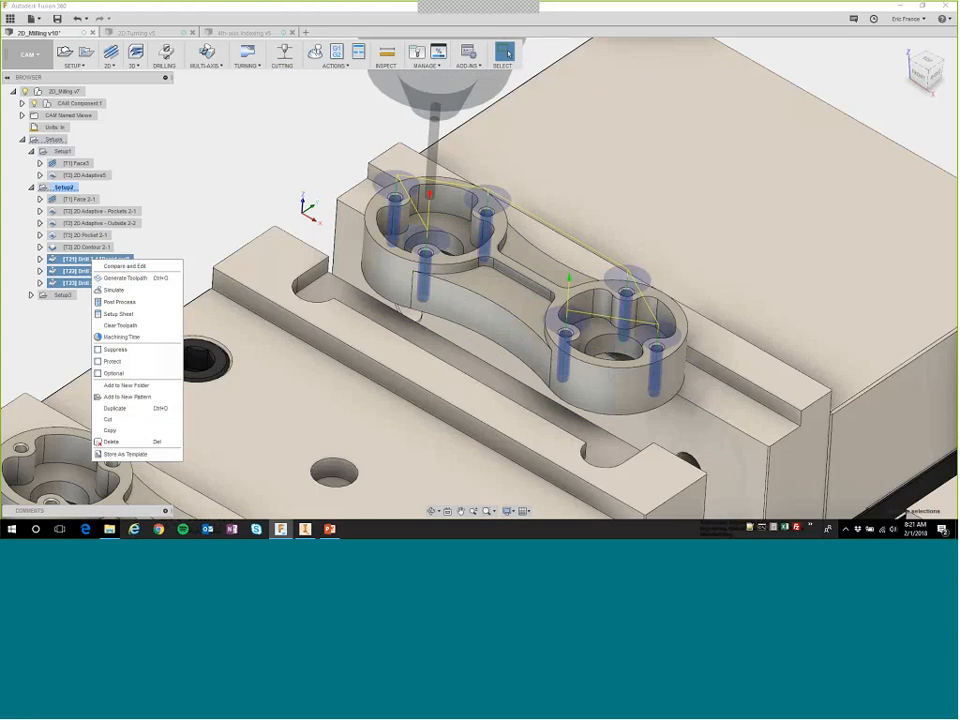
{"action": "key", "text": "Escape"}
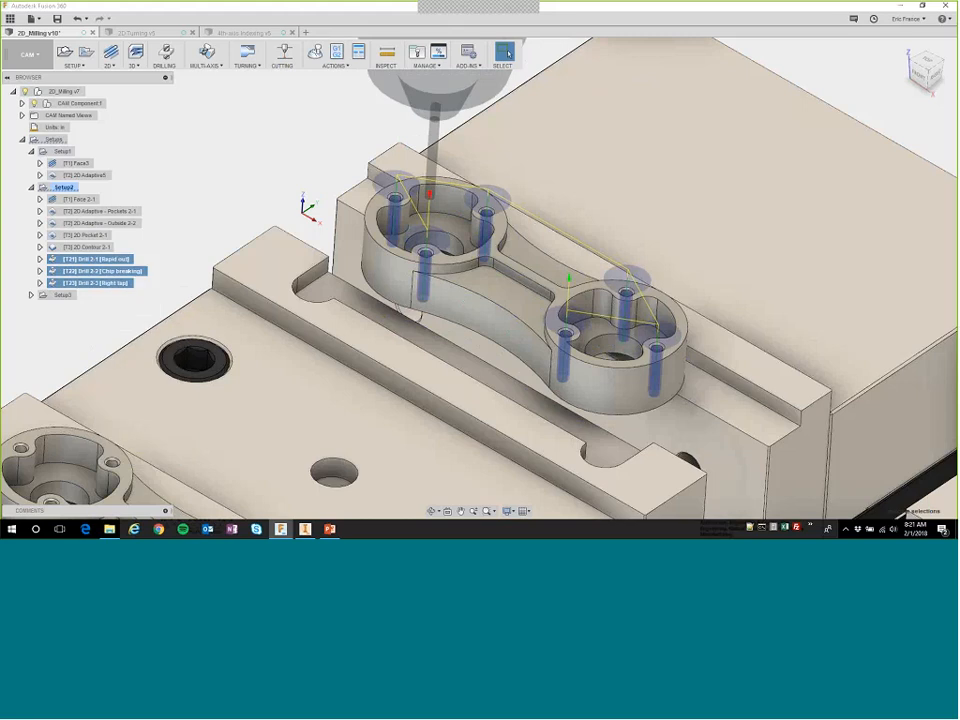
{"action": "left_click", "coordinate": [198, 198]}
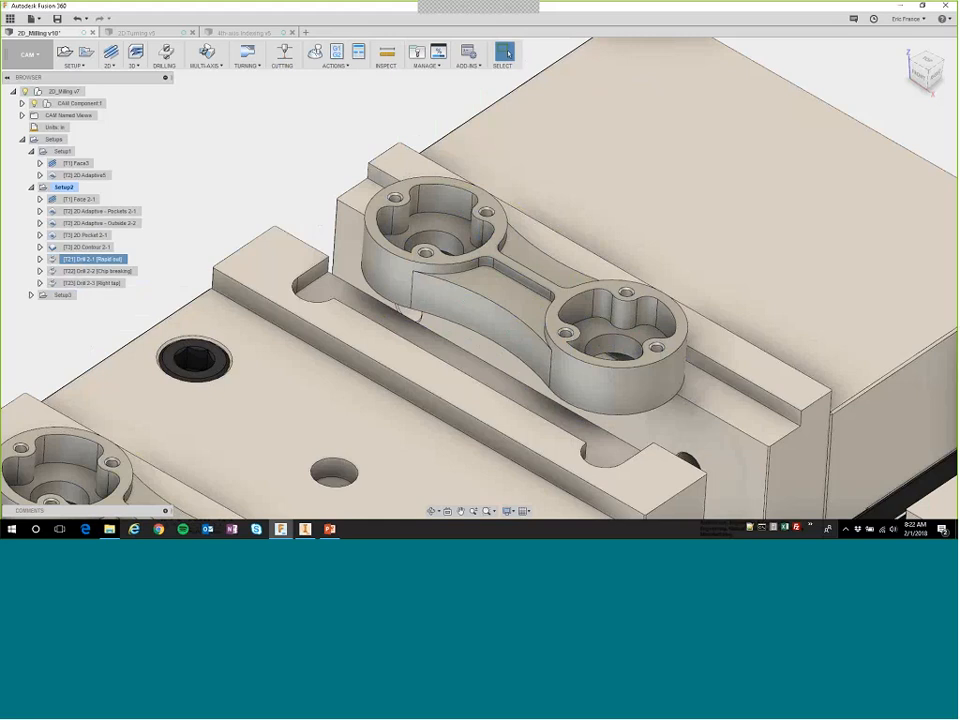
{"action": "mouse_move", "coordinate": [276, 200]}
{"action": "middle_mouse_down", "text": "shift"}
{"action": "mouse_move", "coordinate": [285, 200]}
{"action": "mouse_move", "coordinate": [276, 200]}
{"action": "middle_mouse_up", "text": "shift"}
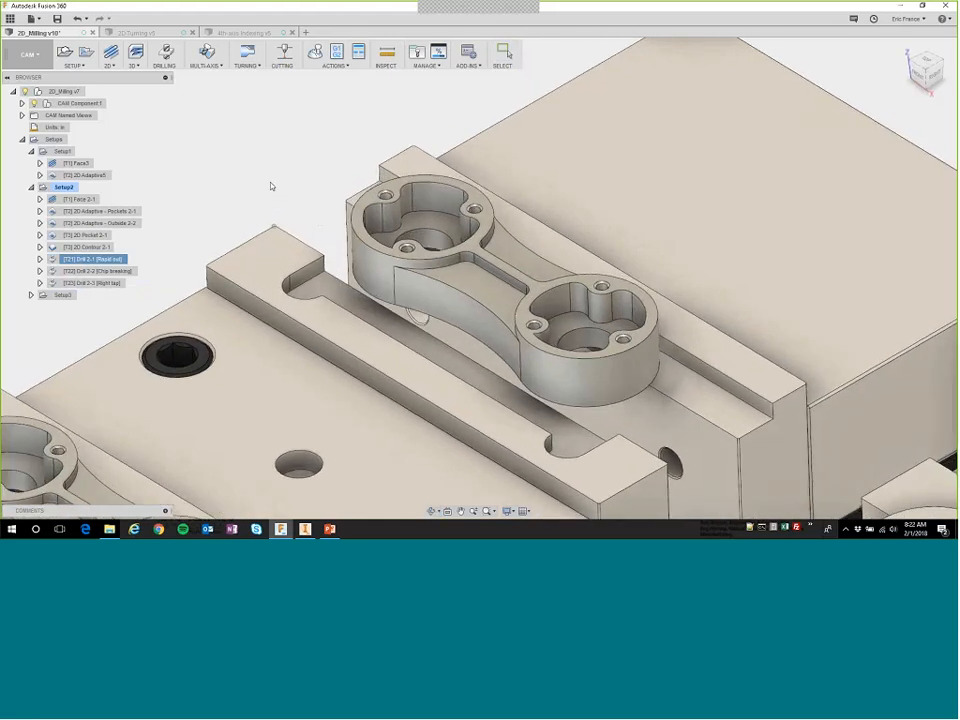
{"action": "key", "text": "Escape"}
Start Post Process for Setup2 and browse the available post configurations, keeping HAAS UMC-750 selected.
{"action": "left_click", "coordinate": [230, 184]}
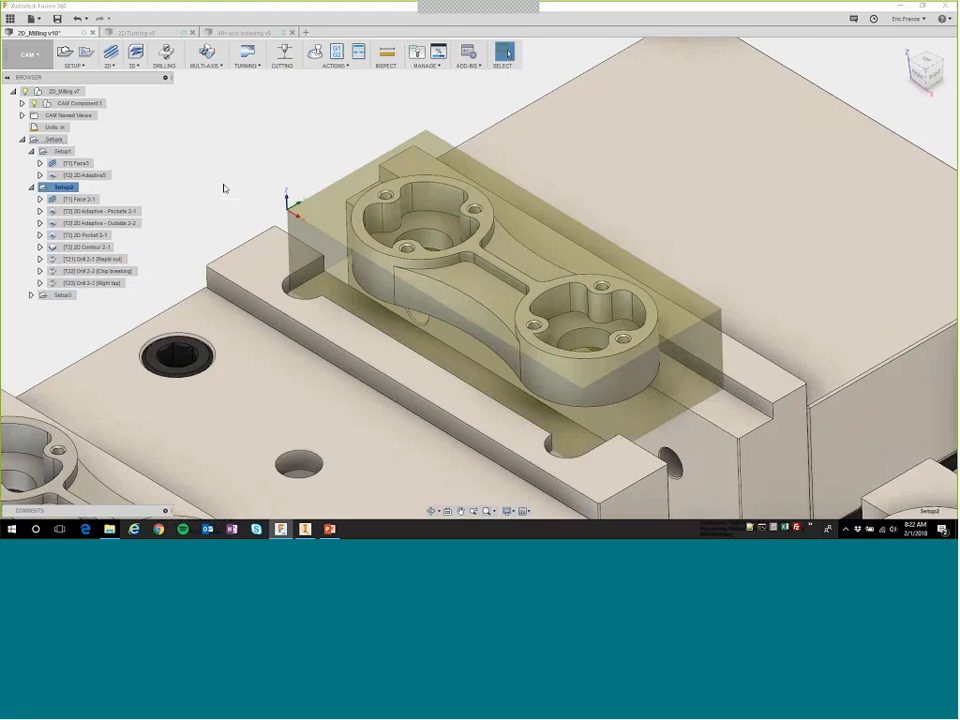
{"action": "left_click", "coordinate": [336, 51]}
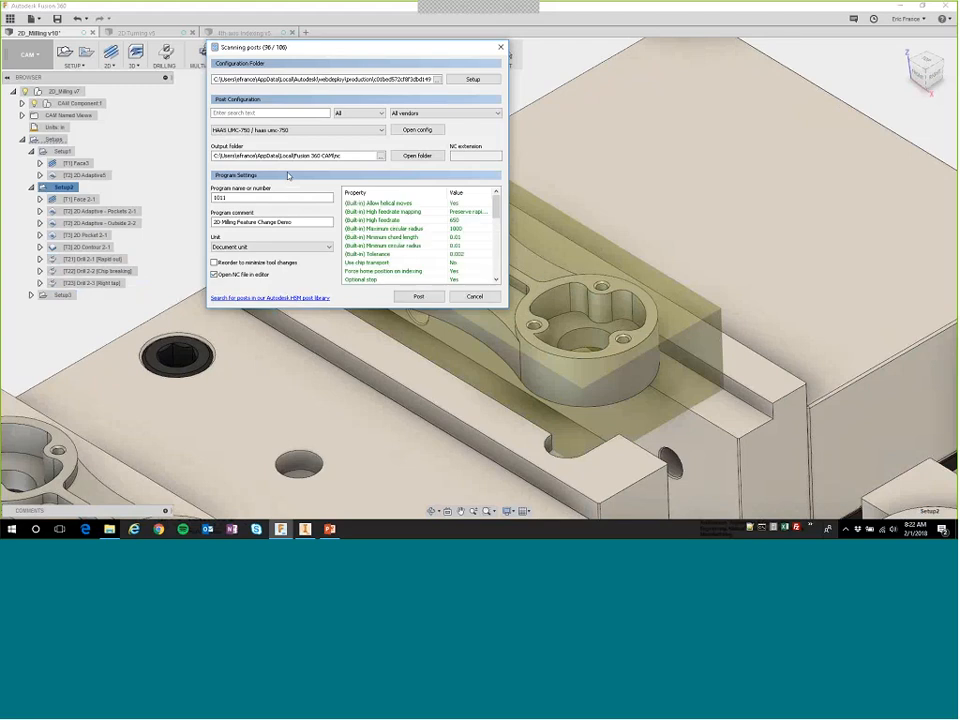
{"action": "left_click", "coordinate": [255, 131]}
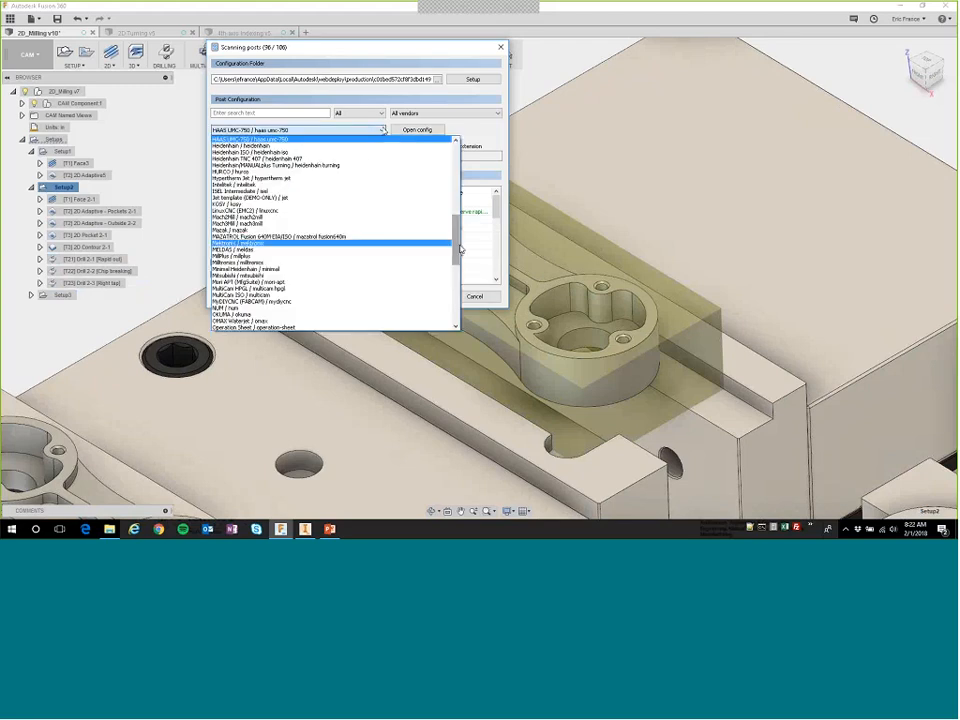
{"action": "left_click_drag", "start_coordinate": [458, 230], "coordinate": [450, 321]}
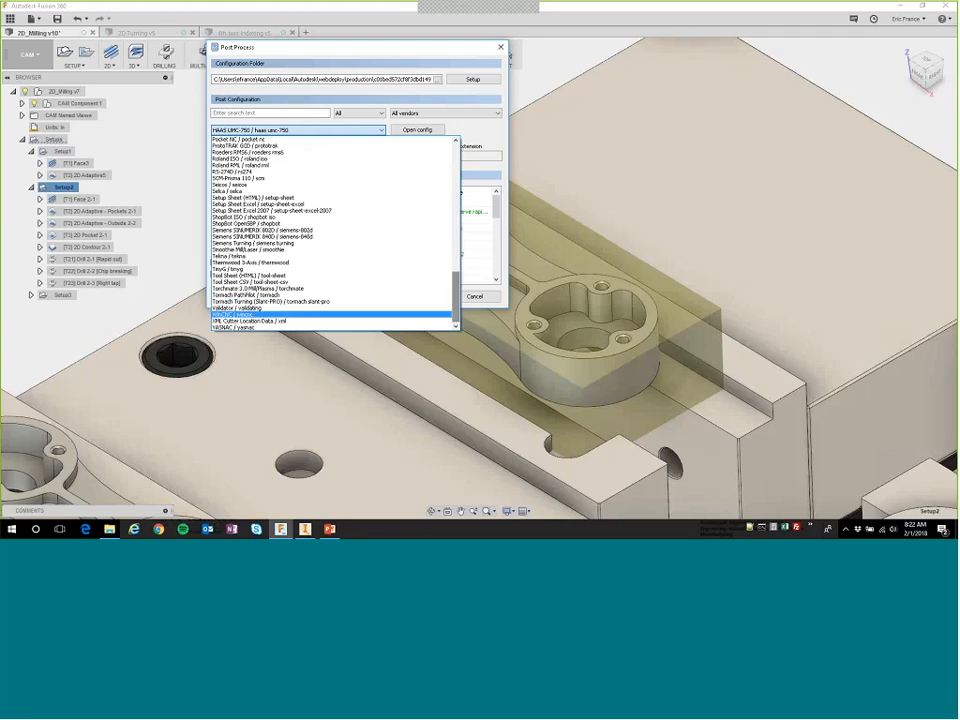
{"action": "left_click", "coordinate": [474, 131]}
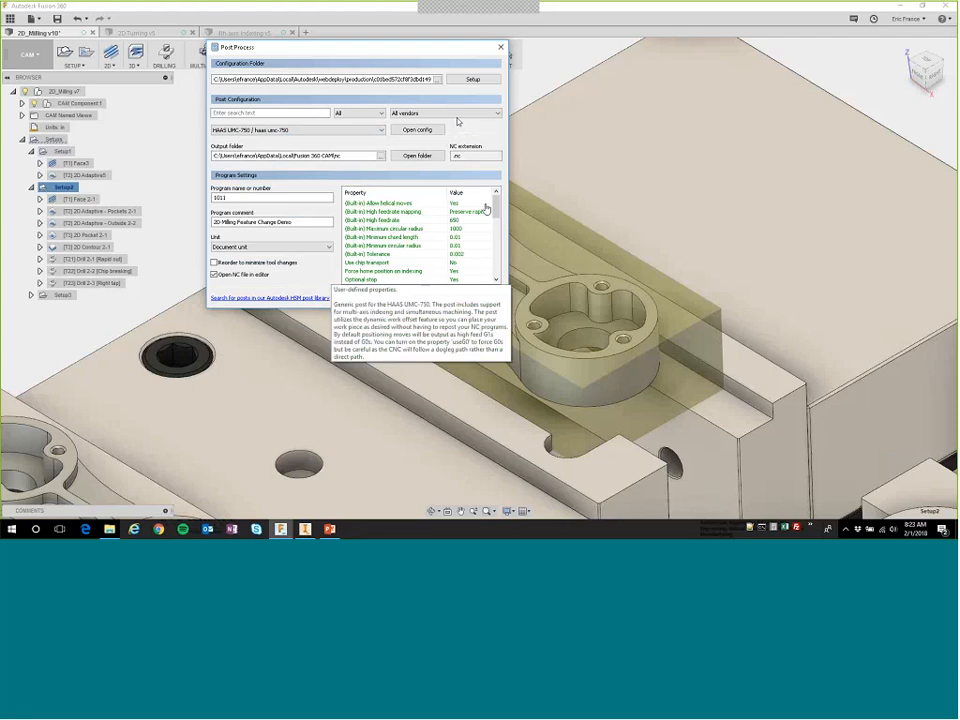
Examine the built-in and user-defined properties of the HAAS UMC-750 post, such as sequence numbers, G0, G28 and subroutine options.
{"action": "scroll", "coordinate": [488, 212], "scroll_direction": "down", "scroll_amount": 3}
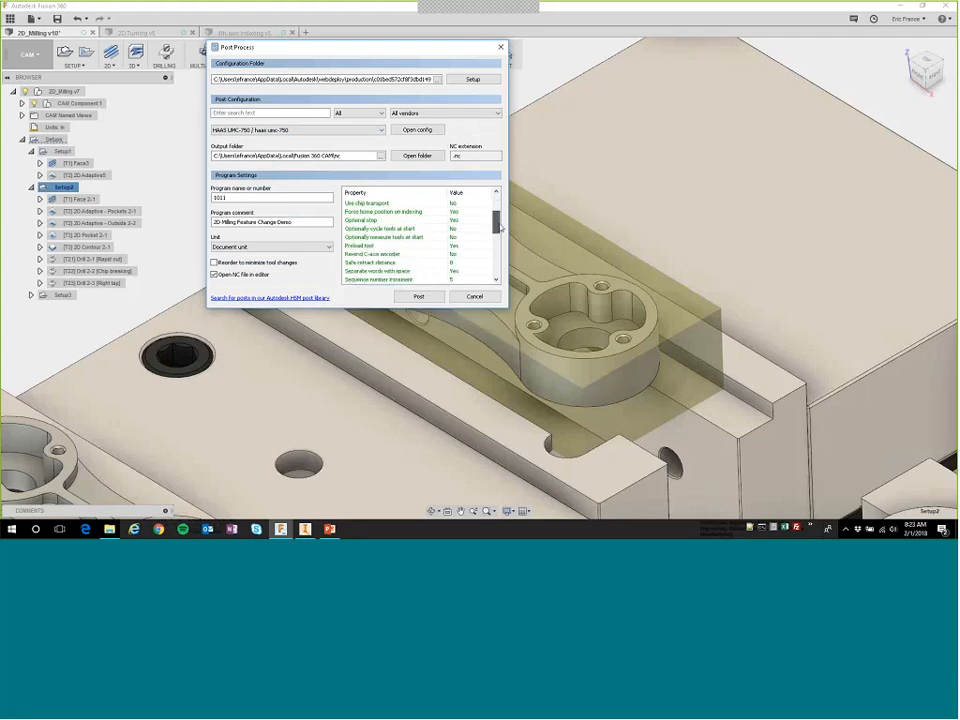
{"action": "left_click_drag", "start_coordinate": [497, 226], "coordinate": [500, 239]}
{"action": "scroll", "coordinate": [500, 245], "scroll_direction": "down", "scroll_amount": 3}
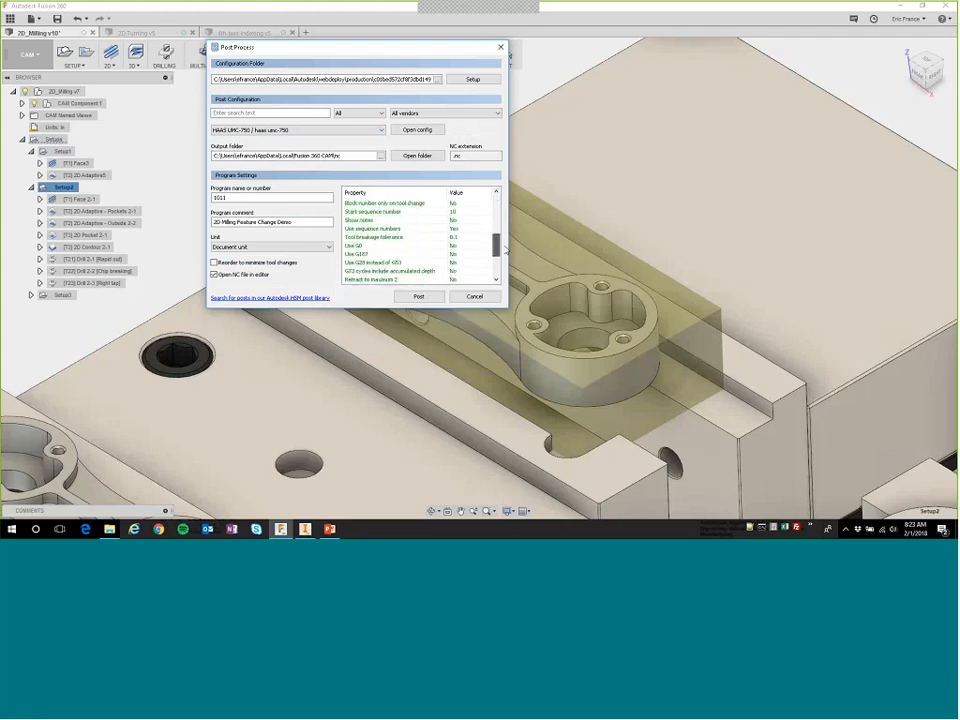
{"action": "mouse_move", "coordinate": [356, 224]}
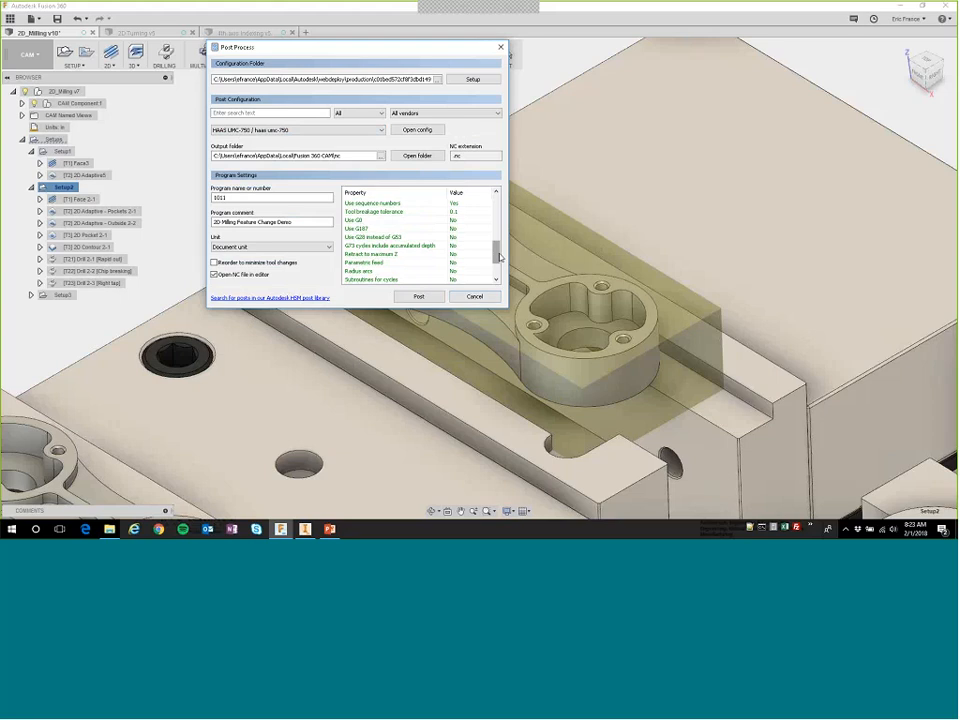
{"action": "mouse_move", "coordinate": [494, 254]}
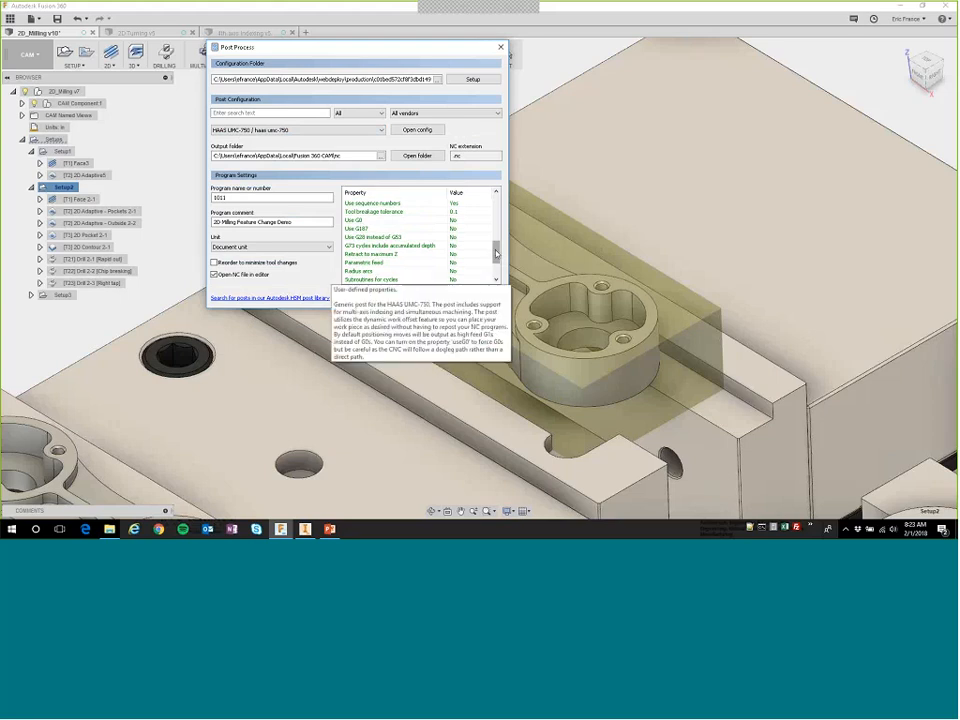
Post process Setup2 with the HAAS UMC-750 post and save the output as 1011.nc, replacing the existing file.
{"action": "left_click_drag", "start_coordinate": [495, 254], "coordinate": [493, 208]}
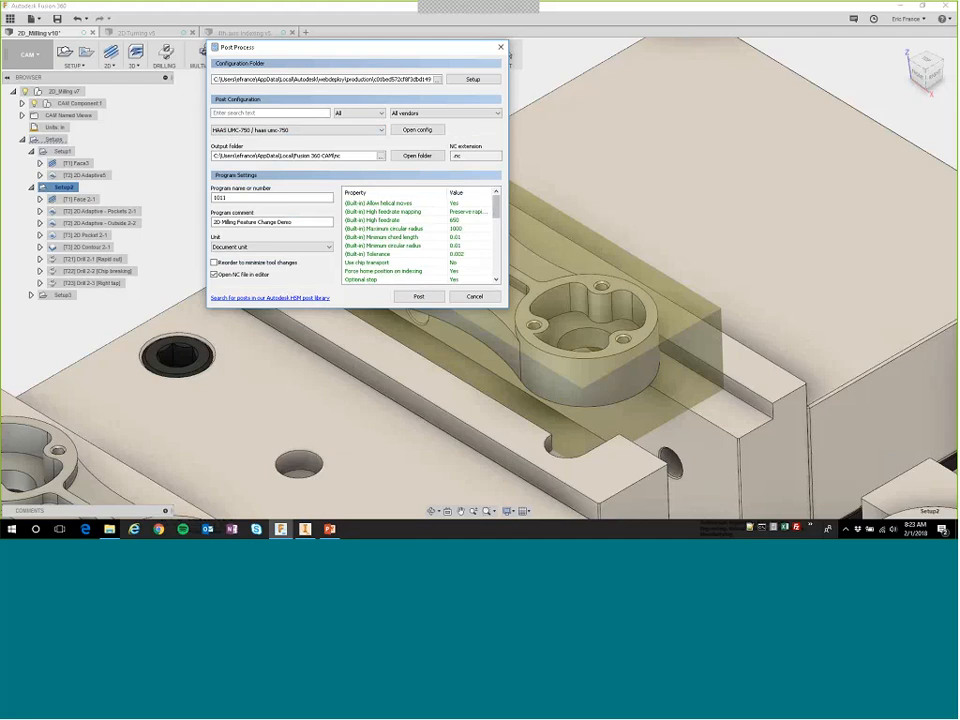
{"action": "left_click", "coordinate": [418, 298]}
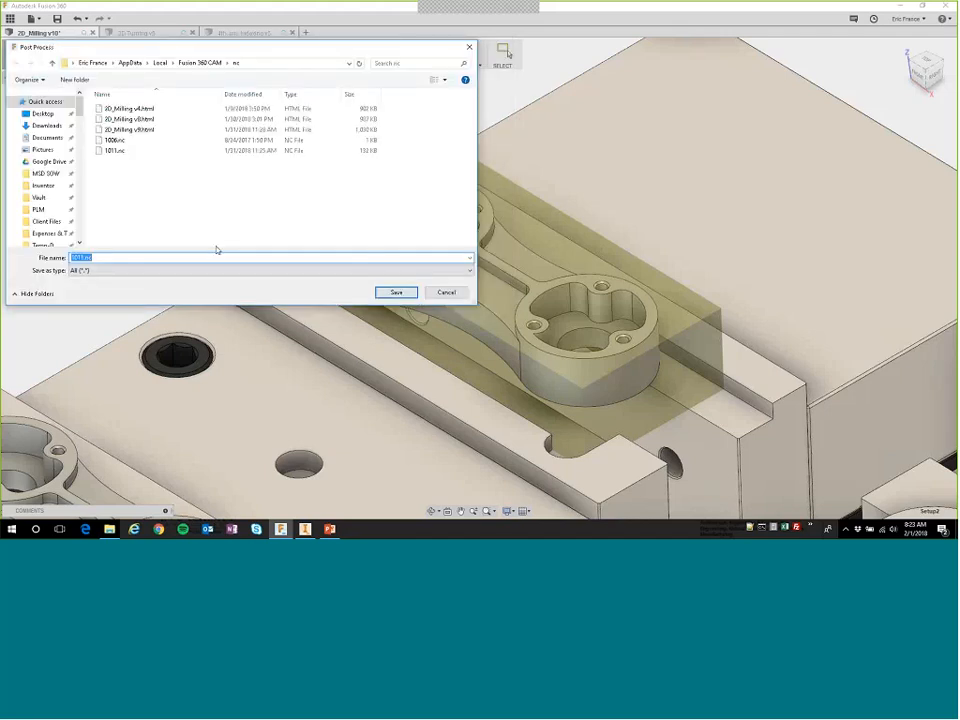
{"action": "left_click", "coordinate": [396, 292]}
{"action": "left_click", "coordinate": [497, 264]}
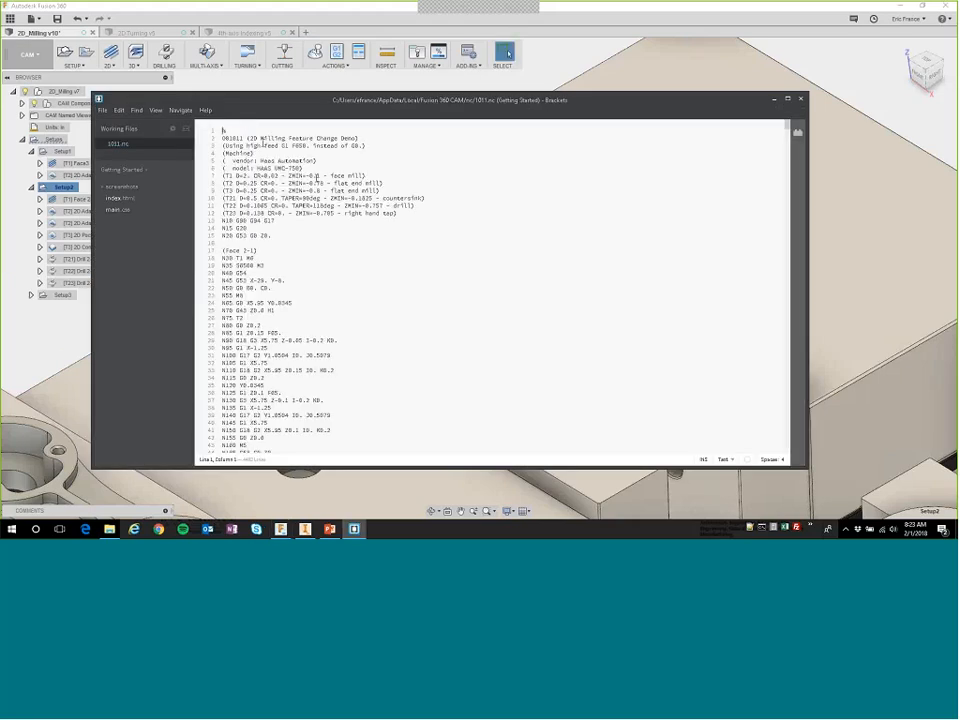
Examine the header of 1011.nc, including the program comment, the high-feed note, the machine vendor and model, and the tool list.
{"action": "left_click_drag", "start_coordinate": [235, 138], "coordinate": [337, 139]}
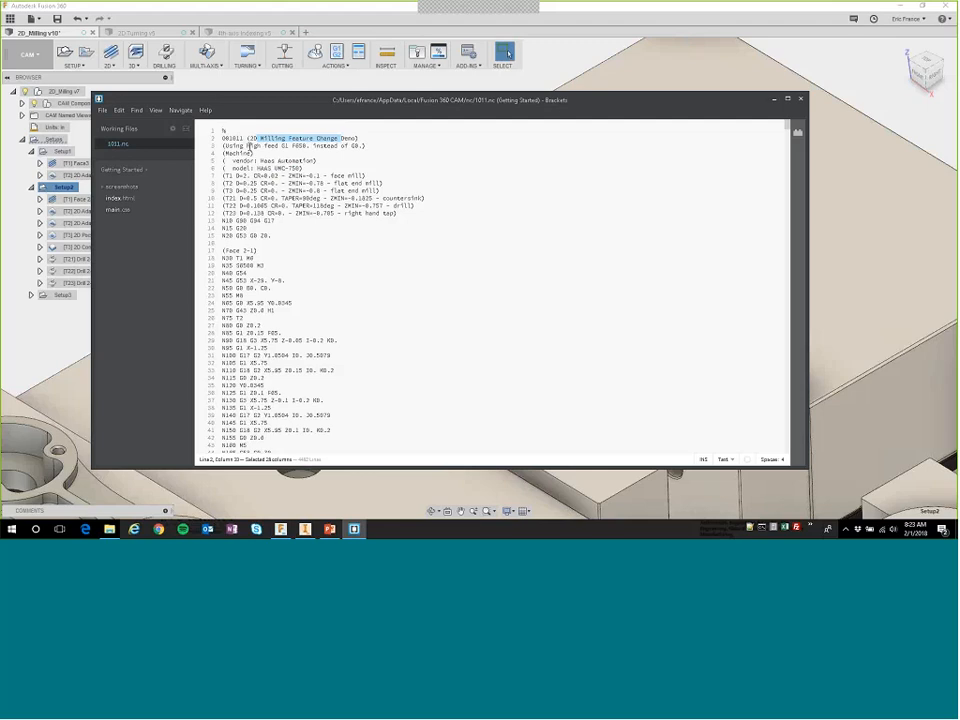
{"action": "left_click_drag", "start_coordinate": [249, 146], "coordinate": [347, 146]}
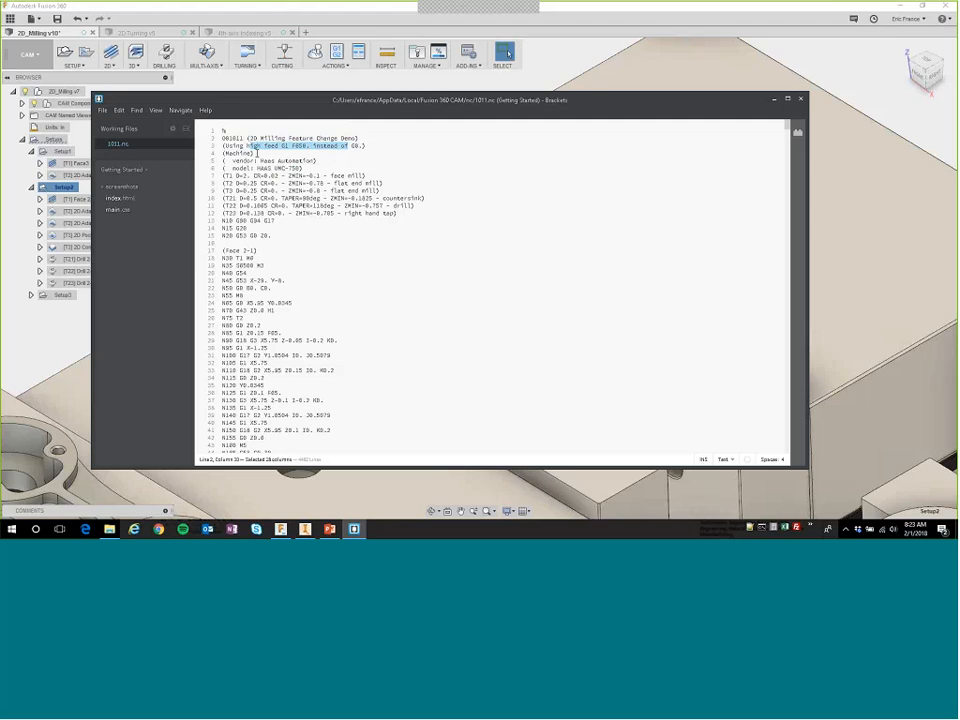
{"action": "left_click_drag", "start_coordinate": [257, 160], "coordinate": [305, 171]}
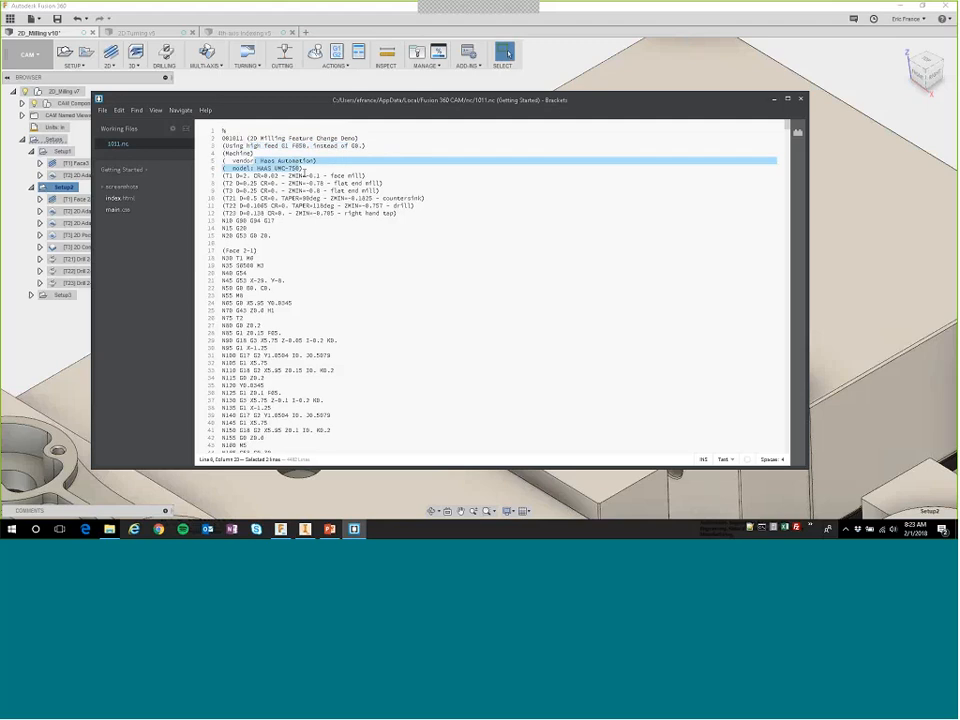
{"action": "scroll", "coordinate": [280, 189], "scroll_direction": "down", "scroll_amount": 15}
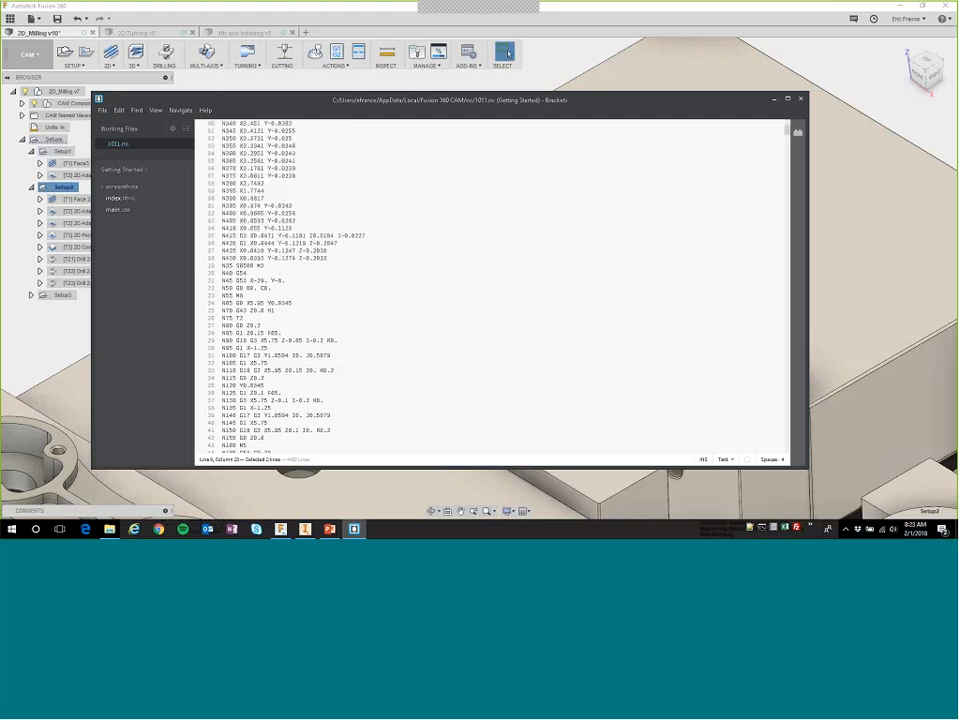
{"action": "scroll", "coordinate": [224, 246], "scroll_direction": "up", "scroll_amount": 15}
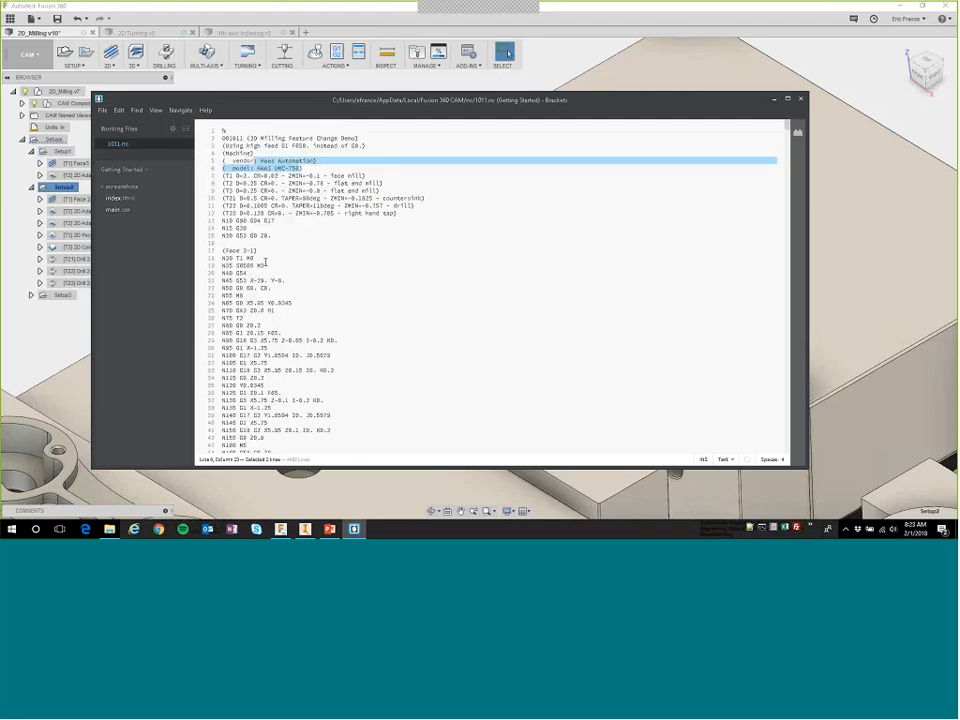
Examine the NC code from the Face 2-1 block to the Drill 2-3 tapping cycle at the end, and close the file.
{"action": "left_click_drag", "start_coordinate": [222, 250], "coordinate": [258, 251]}
{"action": "scroll", "coordinate": [263, 291], "scroll_direction": "down", "scroll_amount": 20}
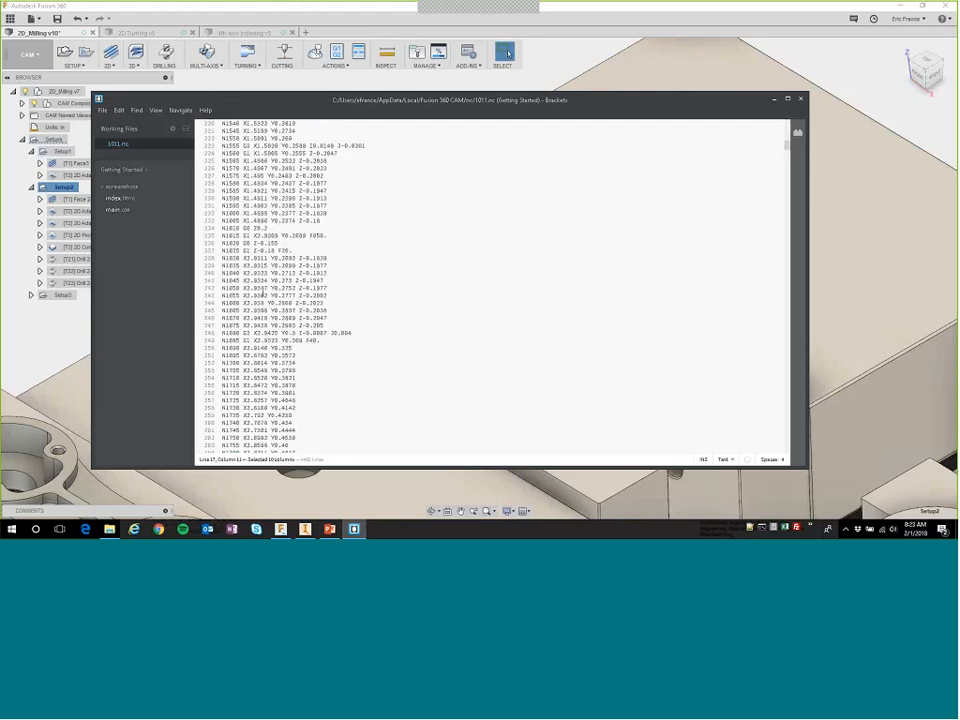
{"action": "scroll", "coordinate": [263, 288], "scroll_direction": "down", "scroll_amount": 20}
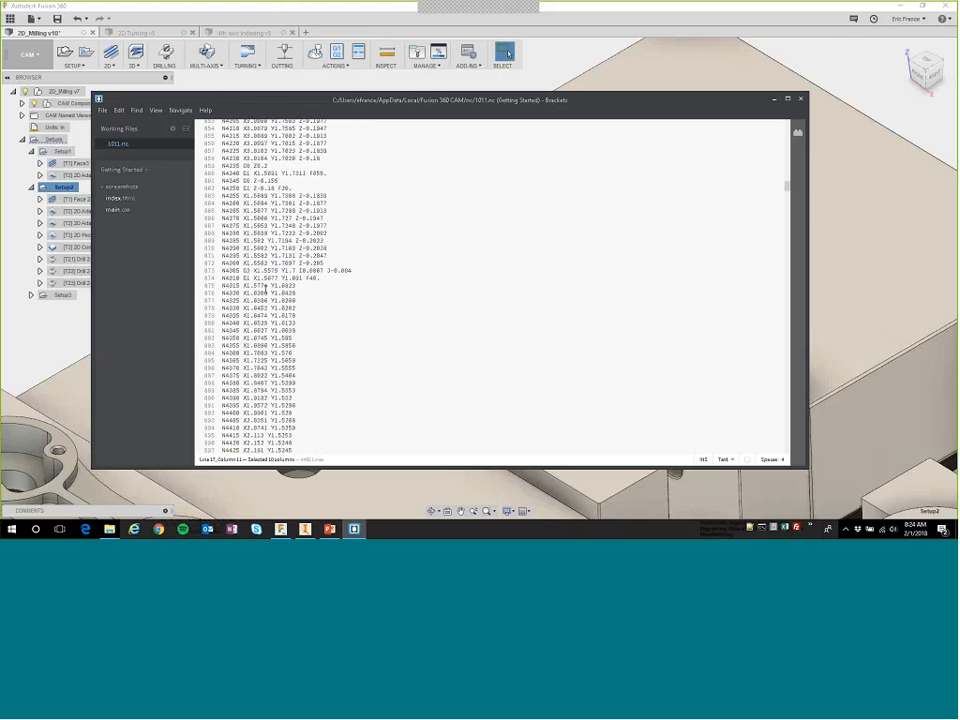
{"action": "scroll", "coordinate": [262, 288], "scroll_direction": "down", "scroll_amount": 20}
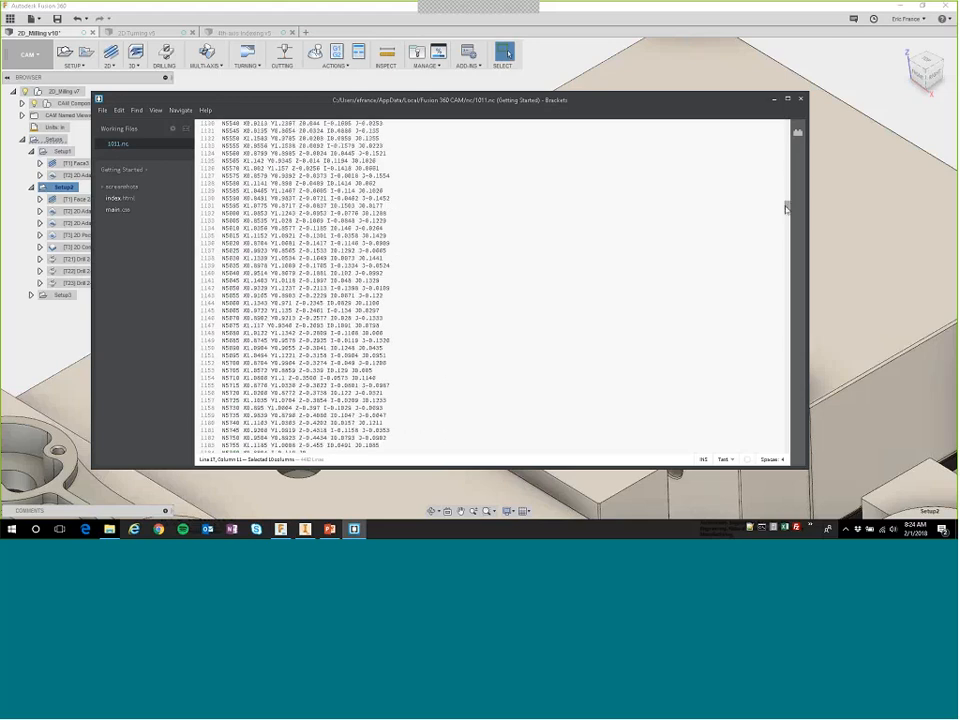
{"action": "left_click_drag", "start_coordinate": [787, 205], "coordinate": [787, 450]}
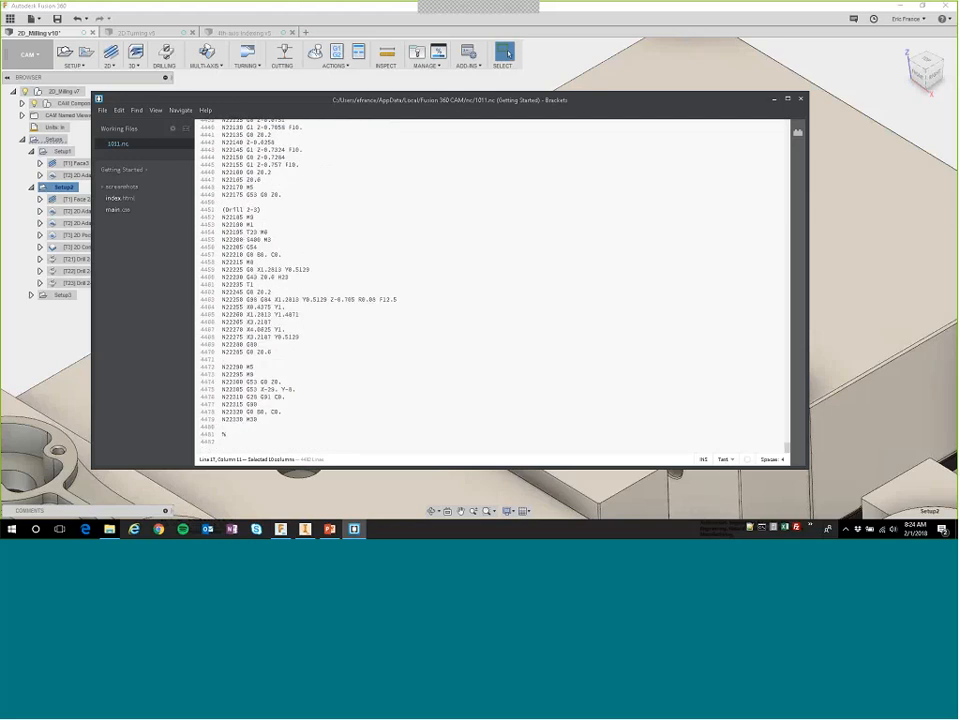
{"action": "left_click_drag", "start_coordinate": [300, 337], "coordinate": [222, 300]}
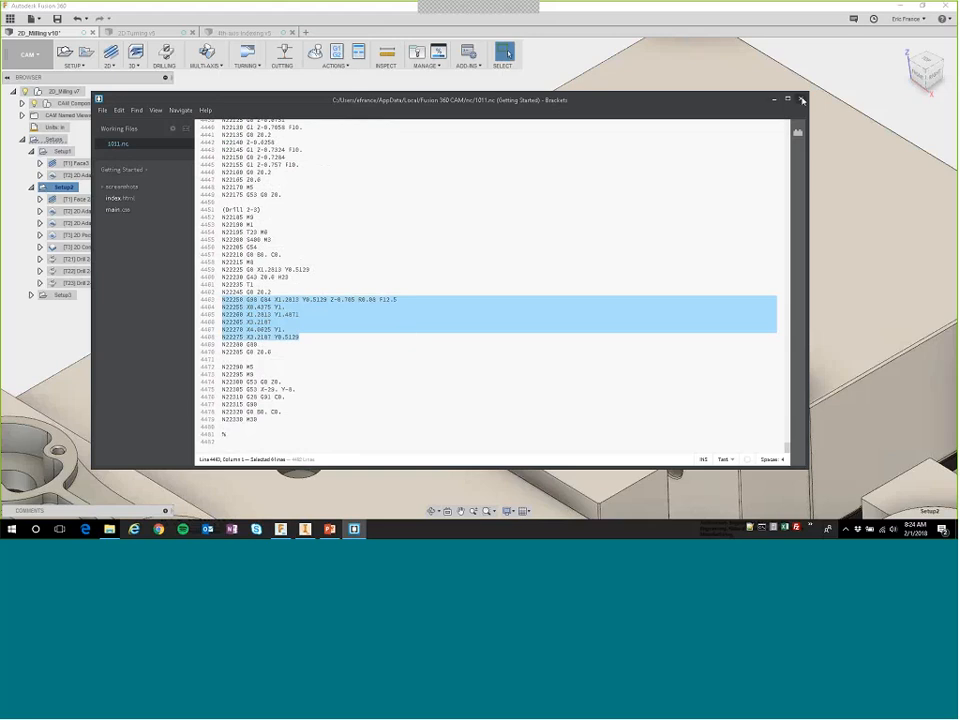
{"action": "left_click", "coordinate": [802, 100]}
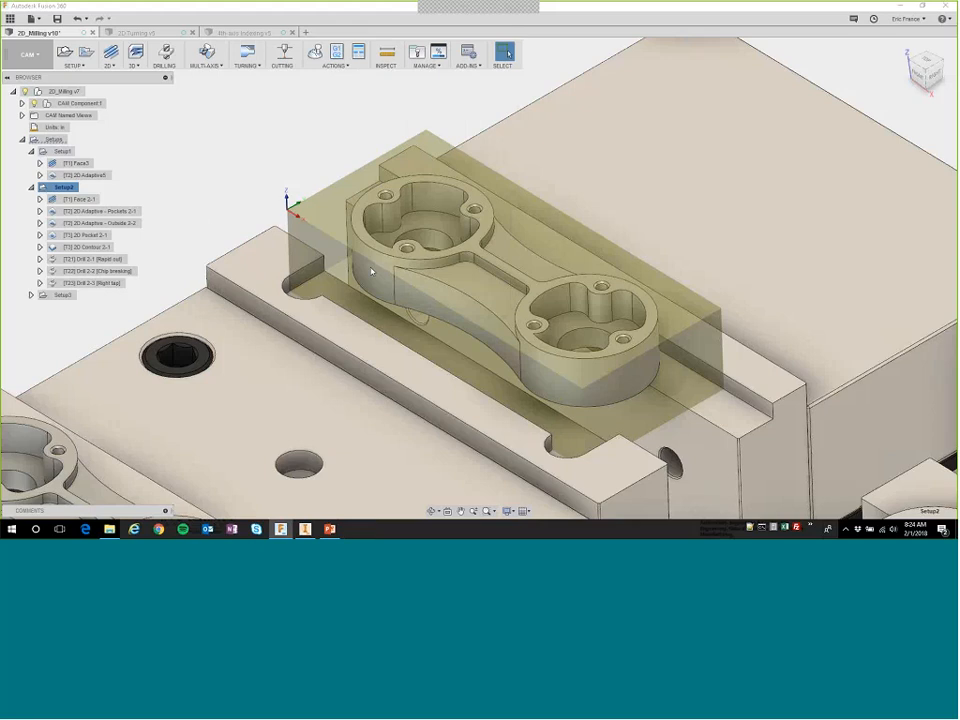
{"action": "left_click", "coordinate": [246, 172]}
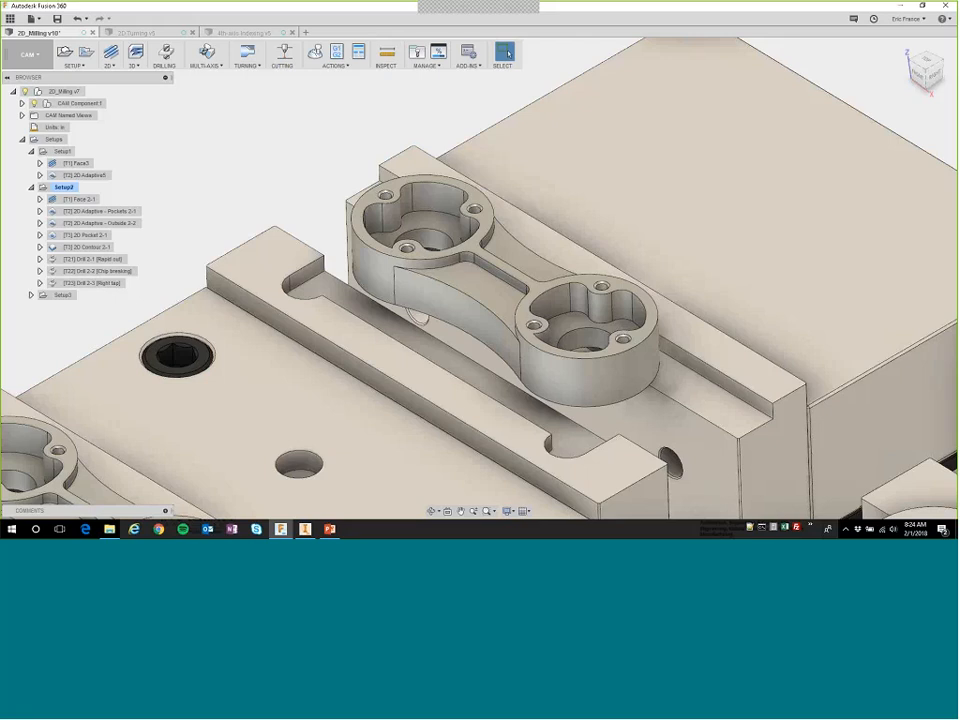
Switch to the Model workspace and open the second linked Intro to 2D machining_TOP component as its own document.
{"action": "left_click", "coordinate": [30, 55]}
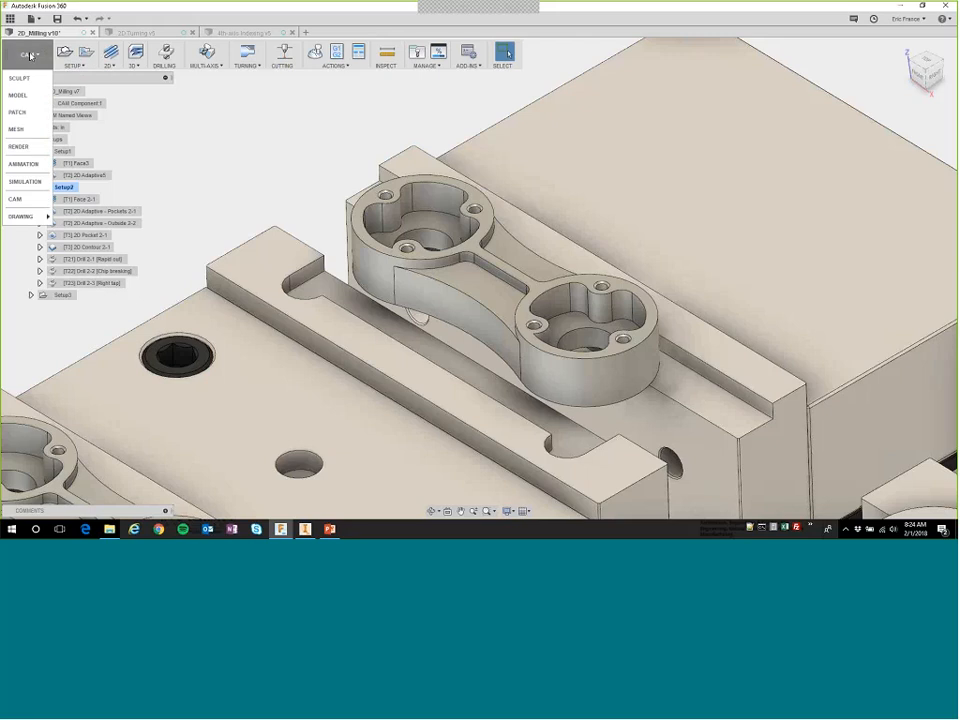
{"action": "left_click", "coordinate": [20, 95]}
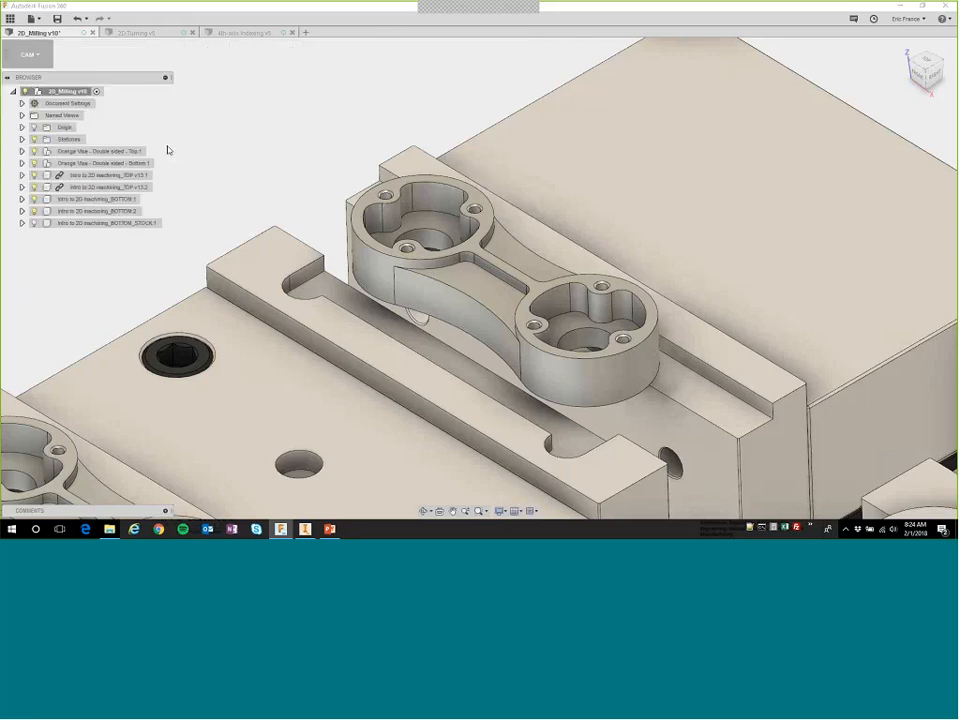
{"action": "left_click", "coordinate": [113, 188]}
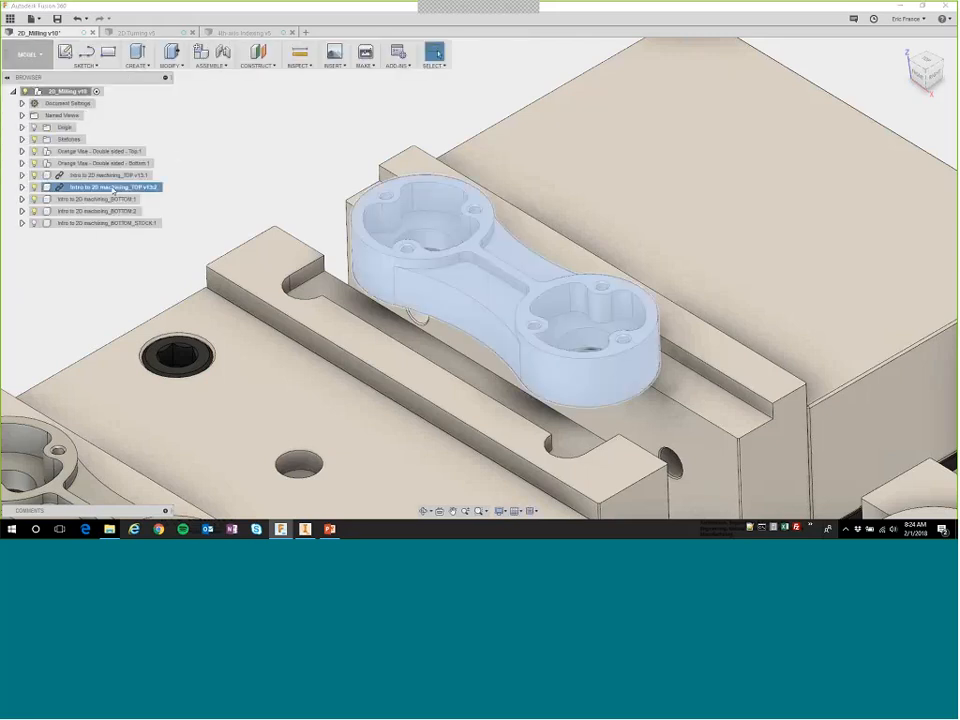
{"action": "right_click", "coordinate": [113, 189]}
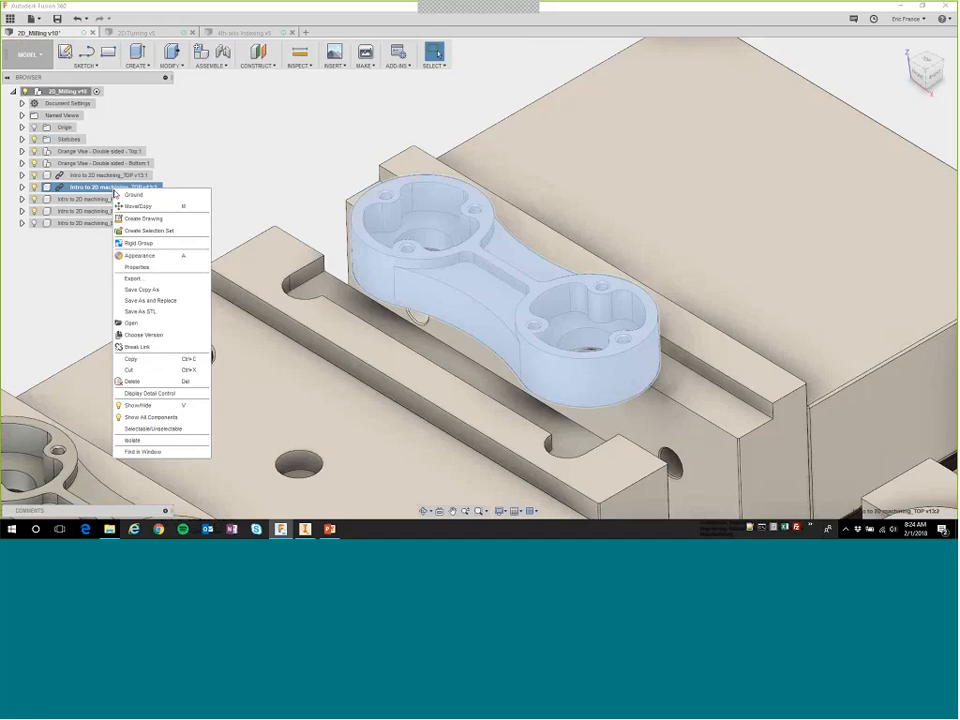
{"action": "left_click", "coordinate": [134, 324]}
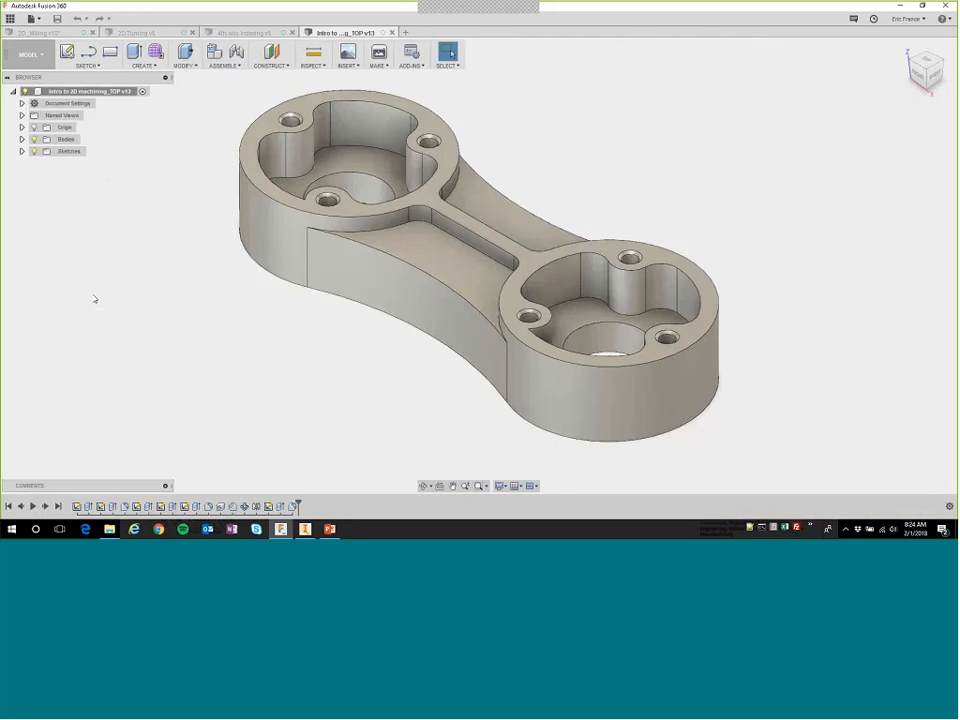
Edit the Hole Pattern feature of the part and set its quantity to 5.
{"action": "right_click", "coordinate": [243, 507]}
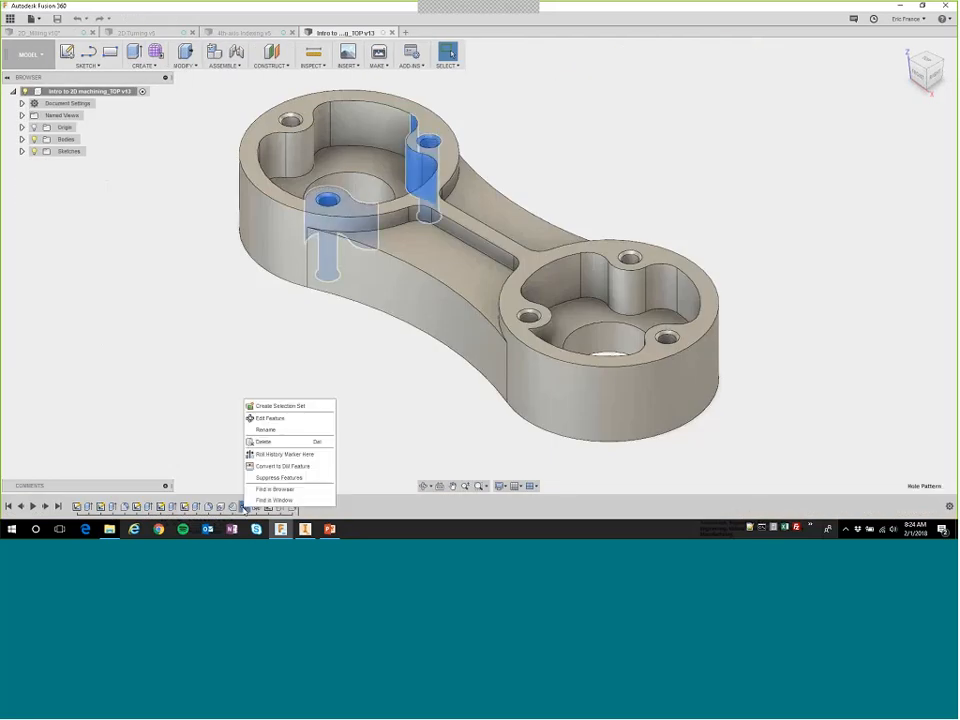
{"action": "left_click", "coordinate": [258, 454]}
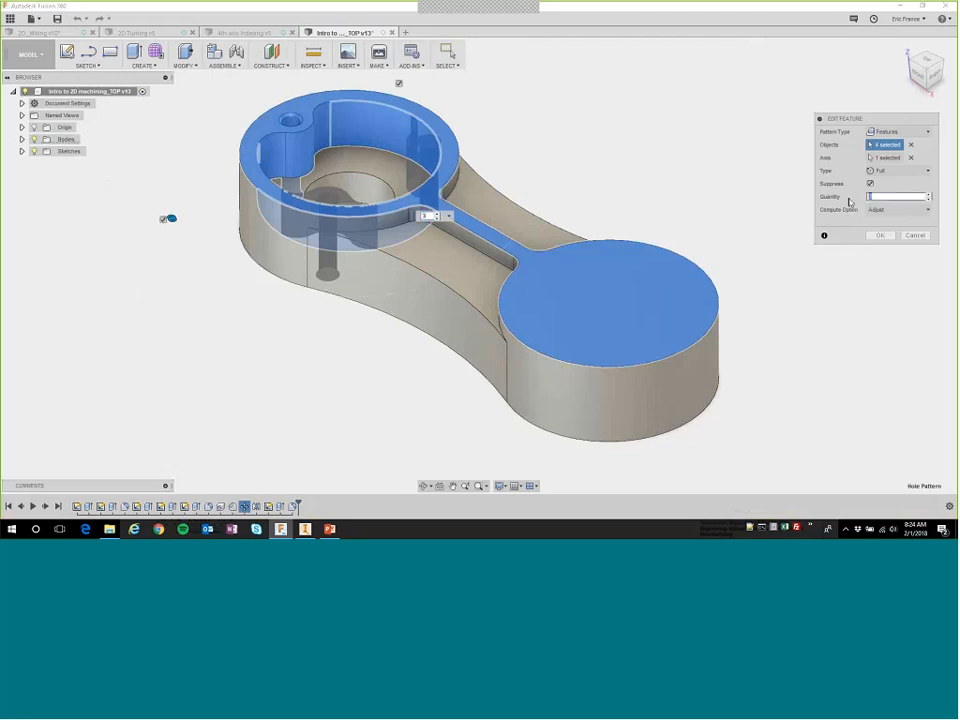
{"action": "type", "text": "5"}
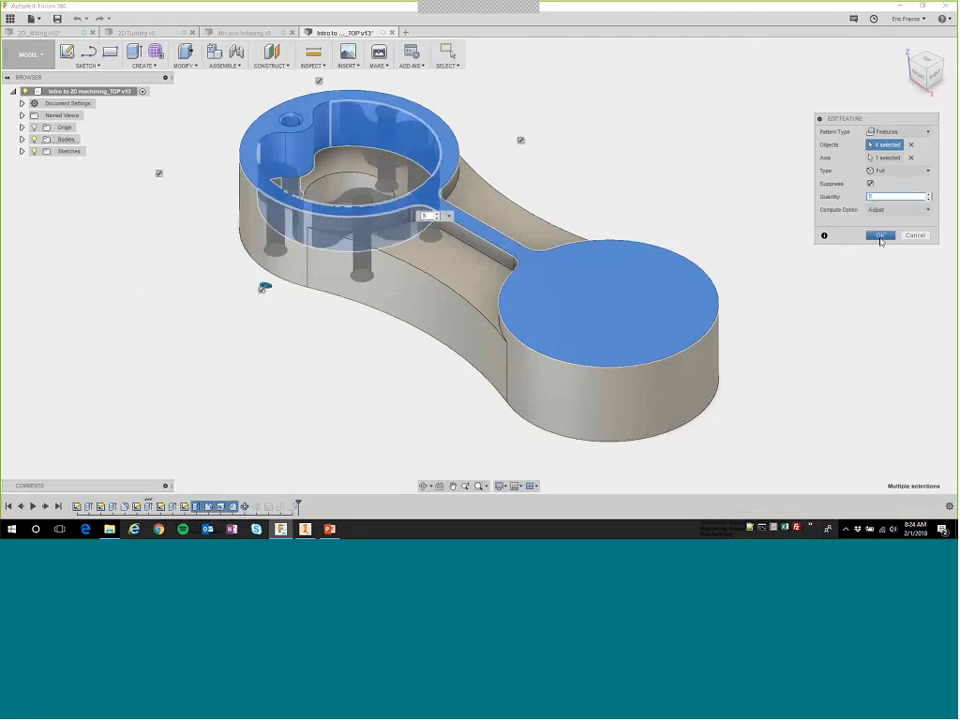
{"action": "left_click", "coordinate": [880, 236]}
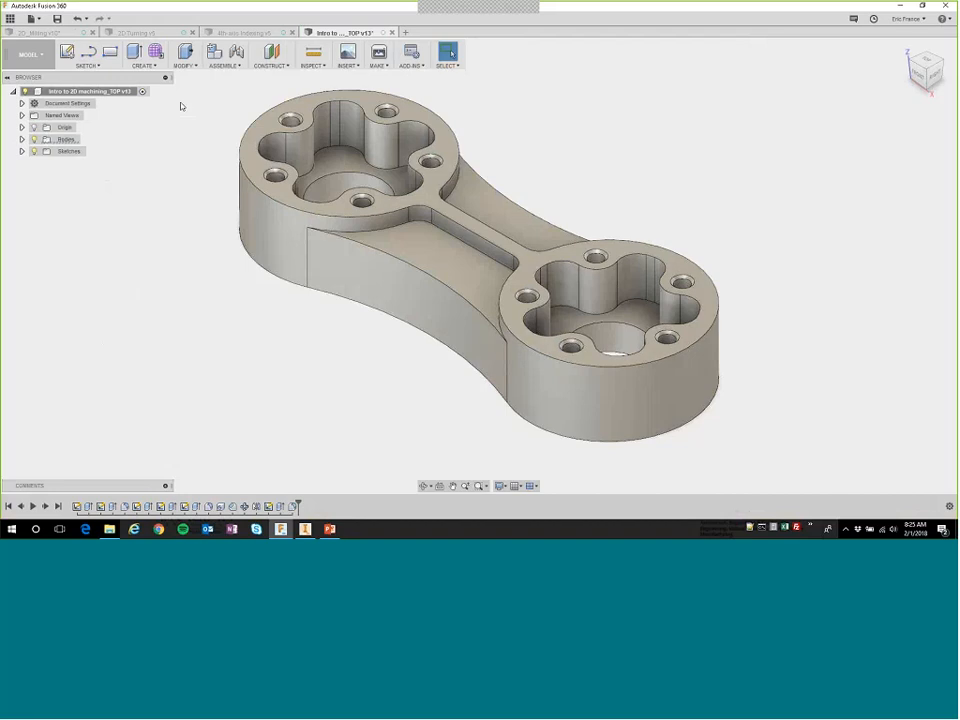
Save the modified part as a new version, replacing the default version description with one naming the change.
{"action": "left_click", "coordinate": [57, 18]}
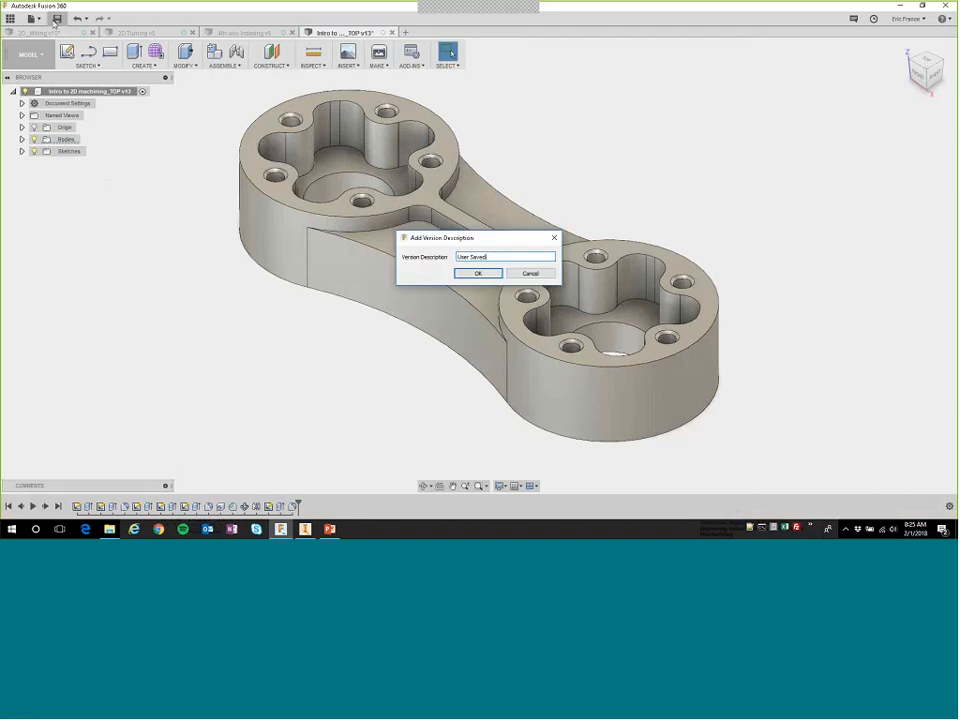
{"action": "left_click_drag", "start_coordinate": [497, 255], "coordinate": [420, 250]}
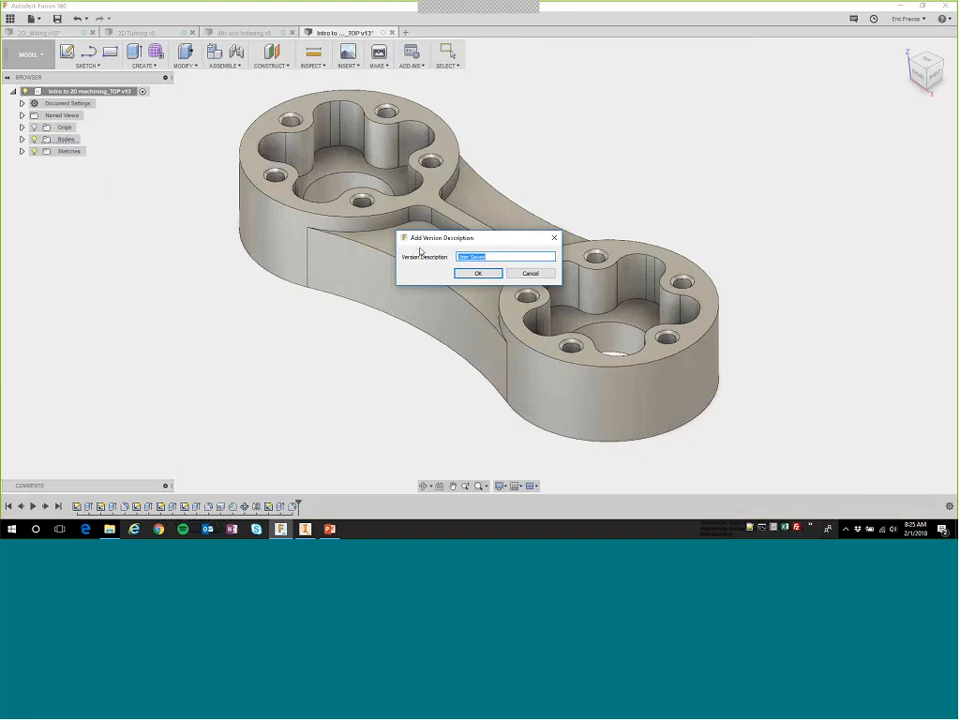
{"action": "type", "text": "d"}
{"action": "type", "text": "hange"}
{"action": "left_click", "coordinate": [476, 273]}
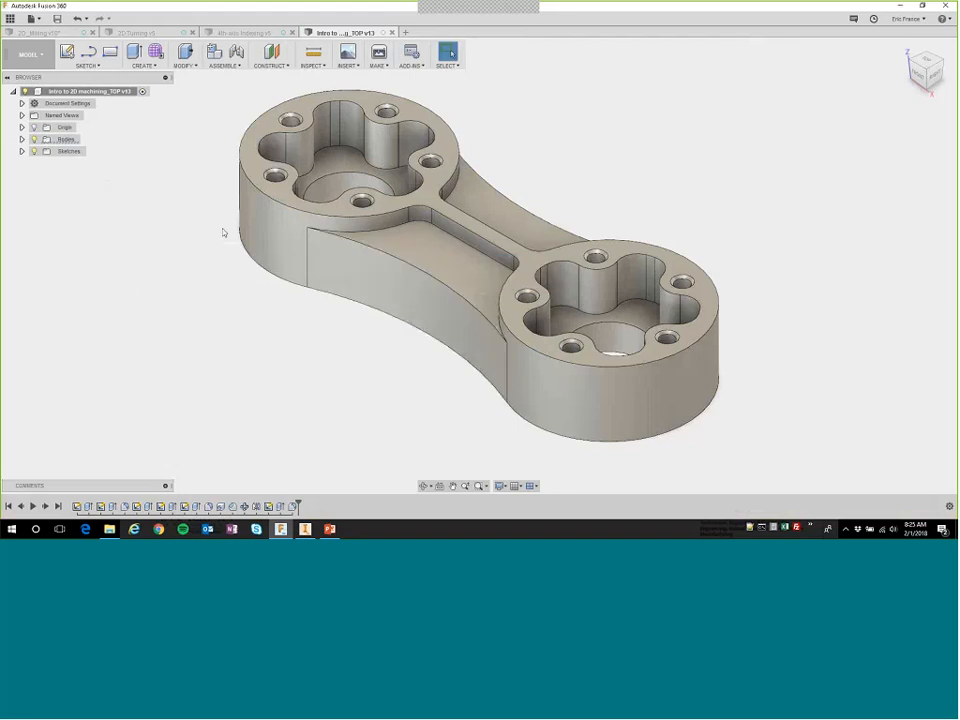
Return to the 2D_Milling design, update its out-of-date linked components, and close the separate part document.
{"action": "left_click", "coordinate": [36, 33]}
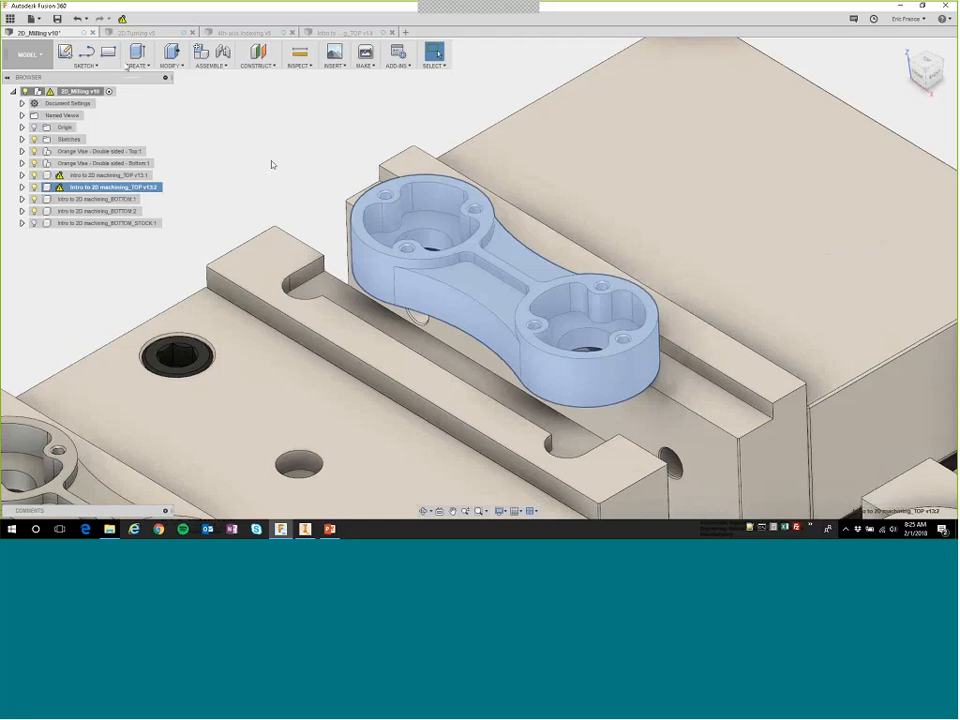
{"action": "left_click", "coordinate": [122, 18]}
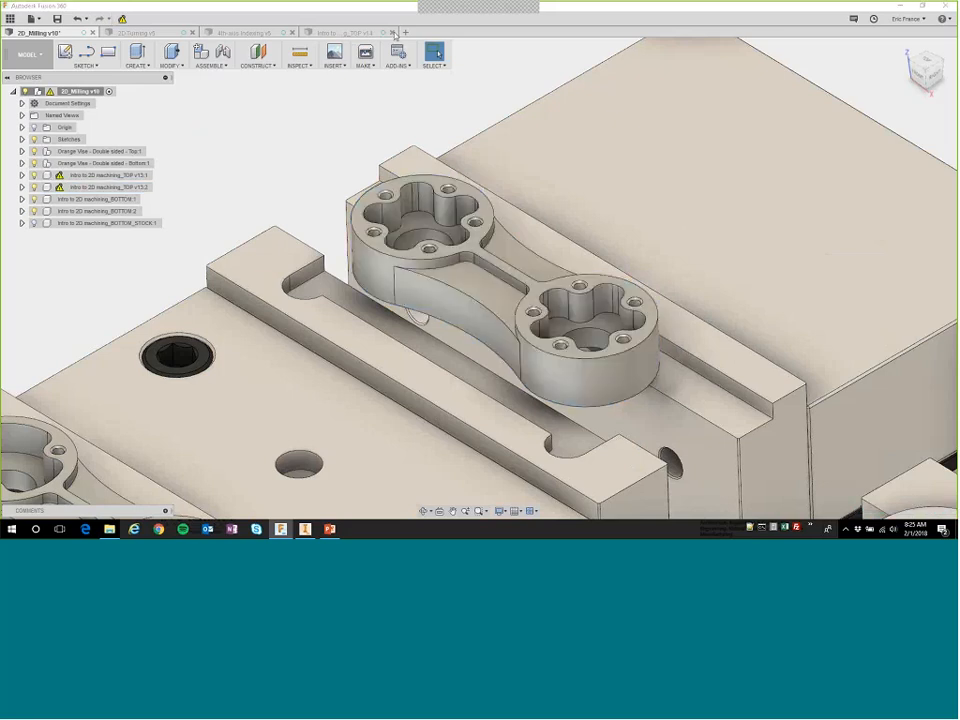
{"action": "left_click", "coordinate": [393, 33]}
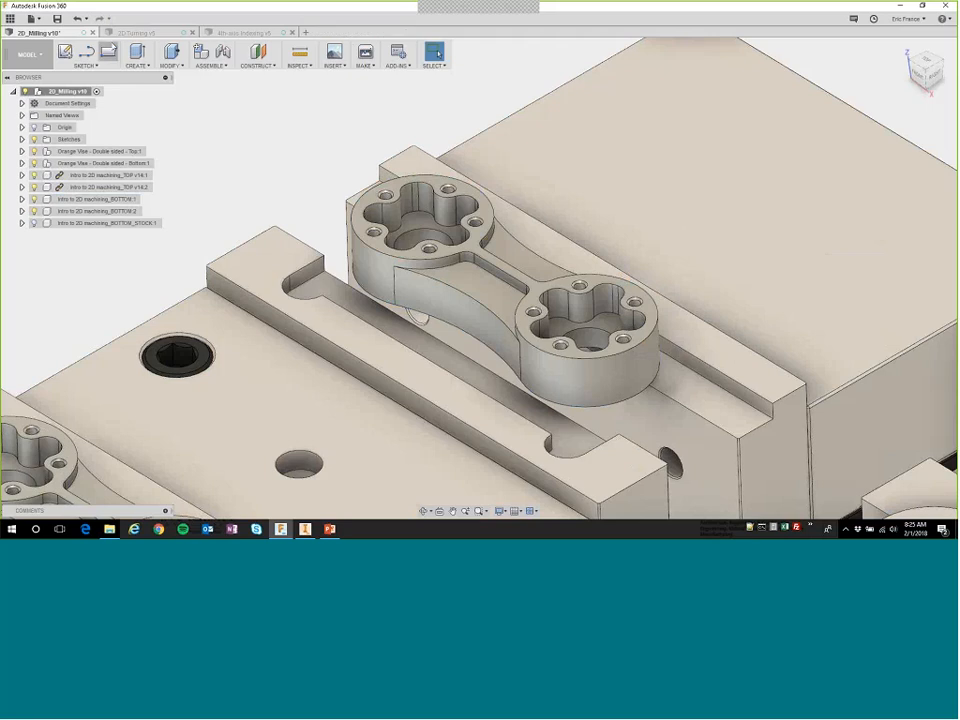
In the CAM workspace, regenerate all toolpaths of Setup2 for the changed part and display the Face 2-1 toolpath.
{"action": "left_click", "coordinate": [22, 54]}
{"action": "left_click", "coordinate": [16, 198]}
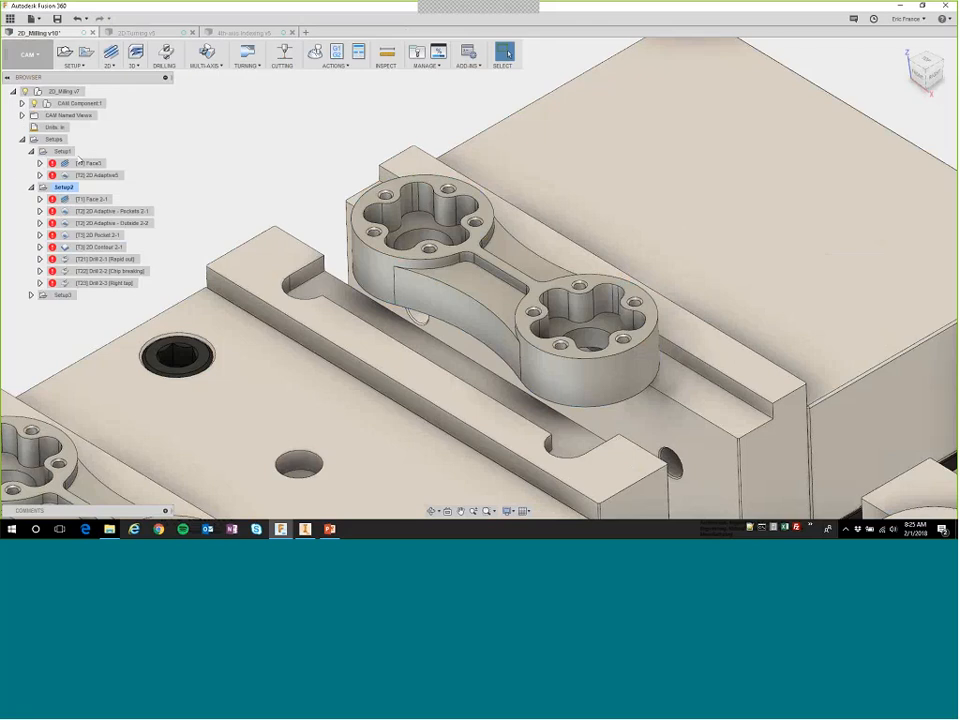
{"action": "left_click", "coordinate": [31, 151]}
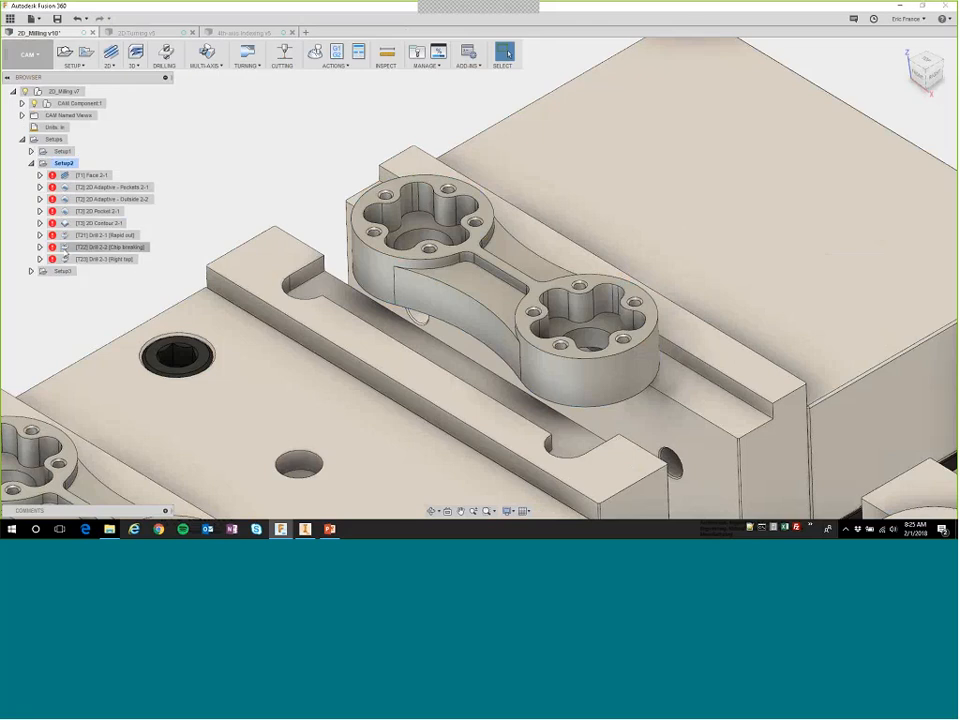
{"action": "right_click", "coordinate": [62, 164]}
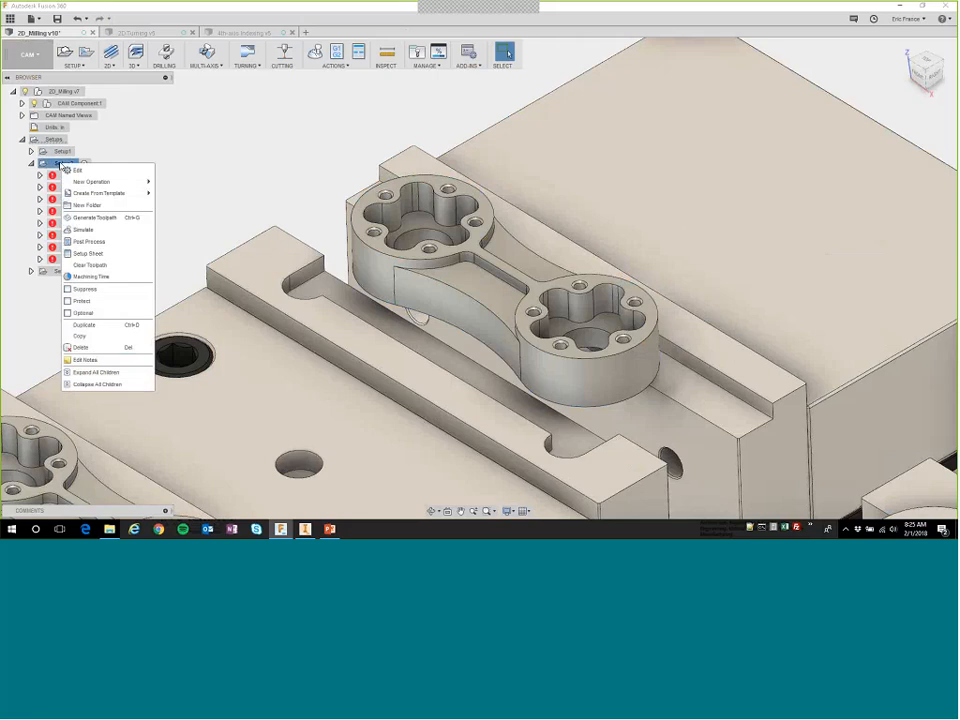
{"action": "left_click", "coordinate": [89, 218]}
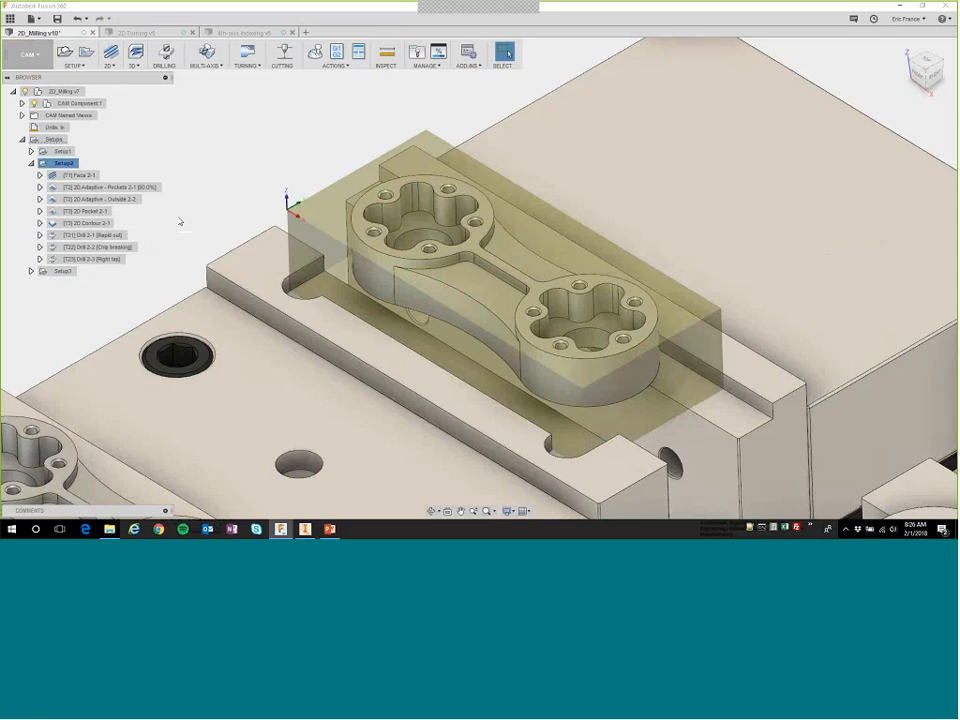
{"action": "left_click", "coordinate": [80, 175]}
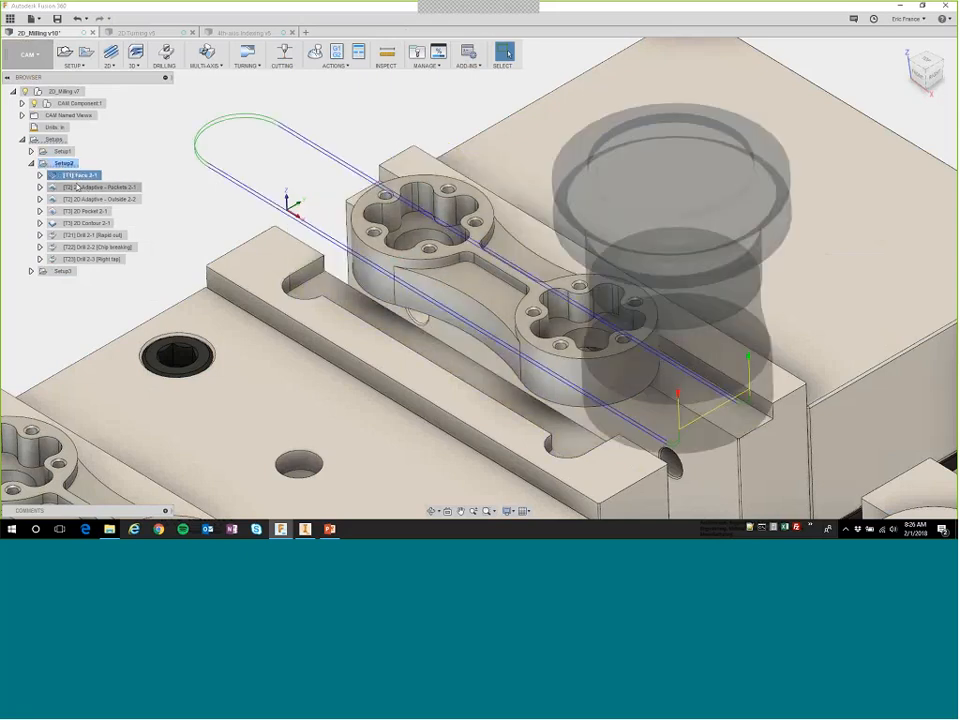
Display the 2D Adaptive - Pockets 2-1 toolpath and examine it around the five-hole pockets from above.
{"action": "left_click", "coordinate": [80, 187]}
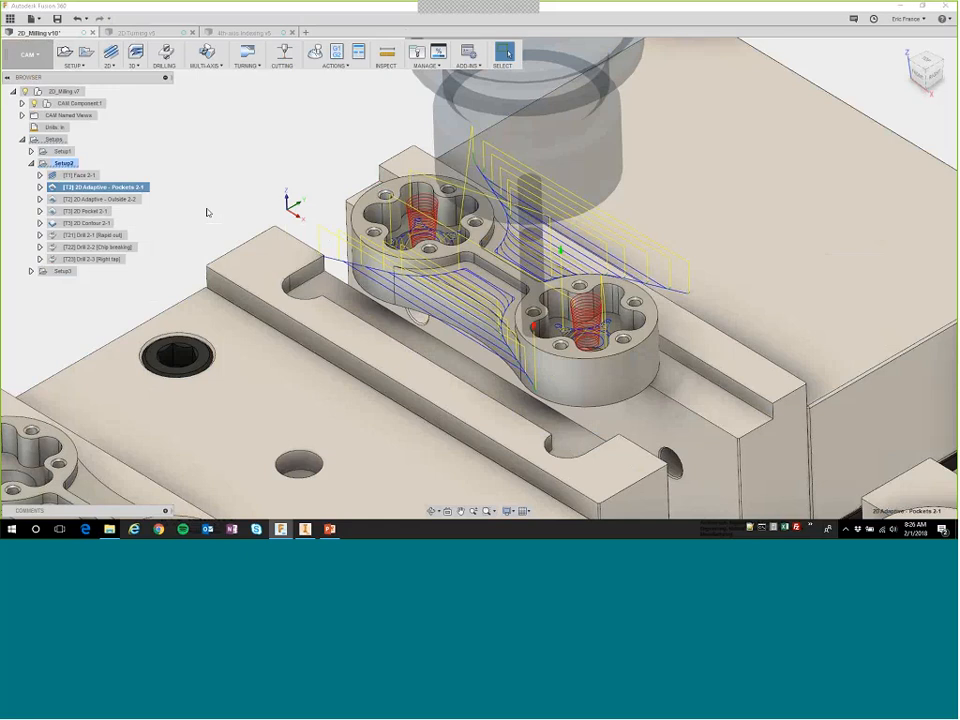
{"action": "middle_click_drag", "start_coordinate": [438, 236], "coordinate": [493, 324], "text": "shift"}
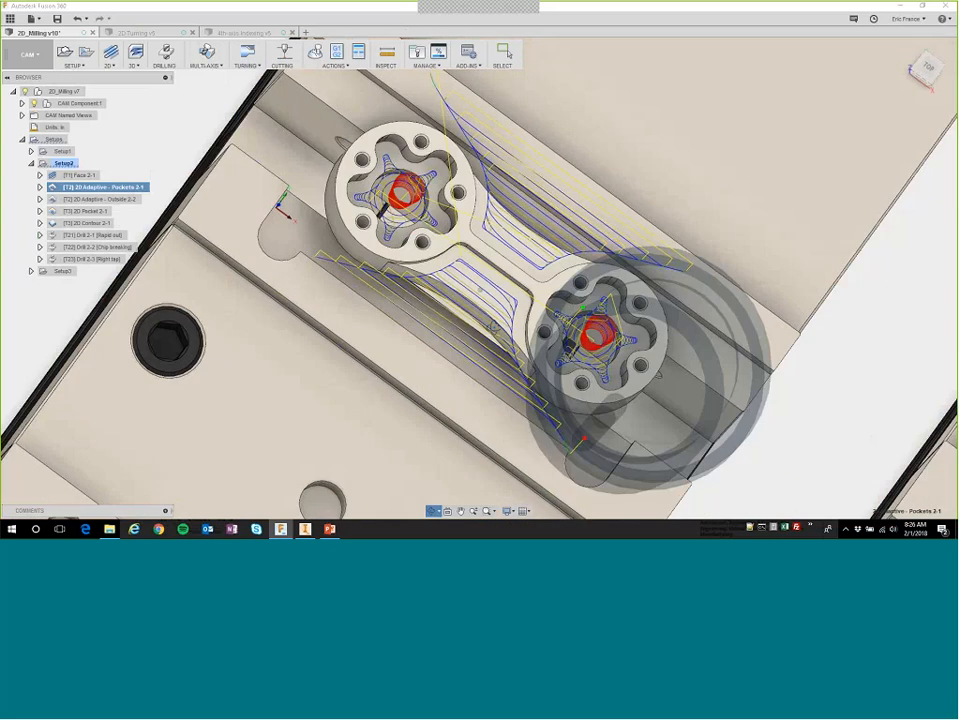
{"action": "scroll", "coordinate": [391, 189], "scroll_direction": "up", "scroll_amount": 2}
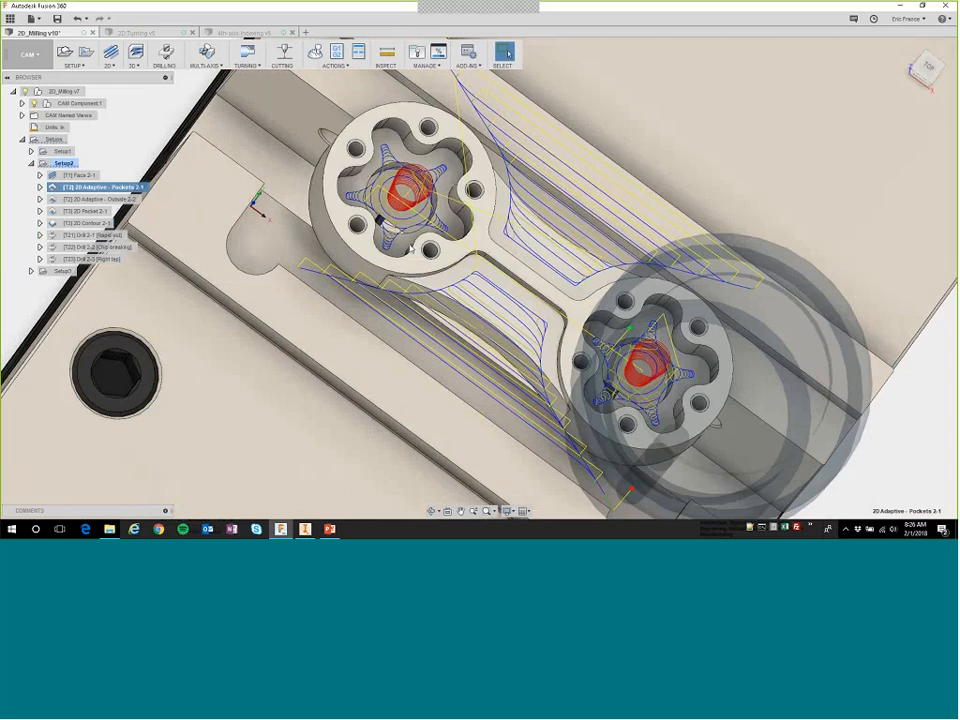
{"action": "middle_click_drag", "start_coordinate": [498, 342], "coordinate": [484, 303], "text": "shift"}
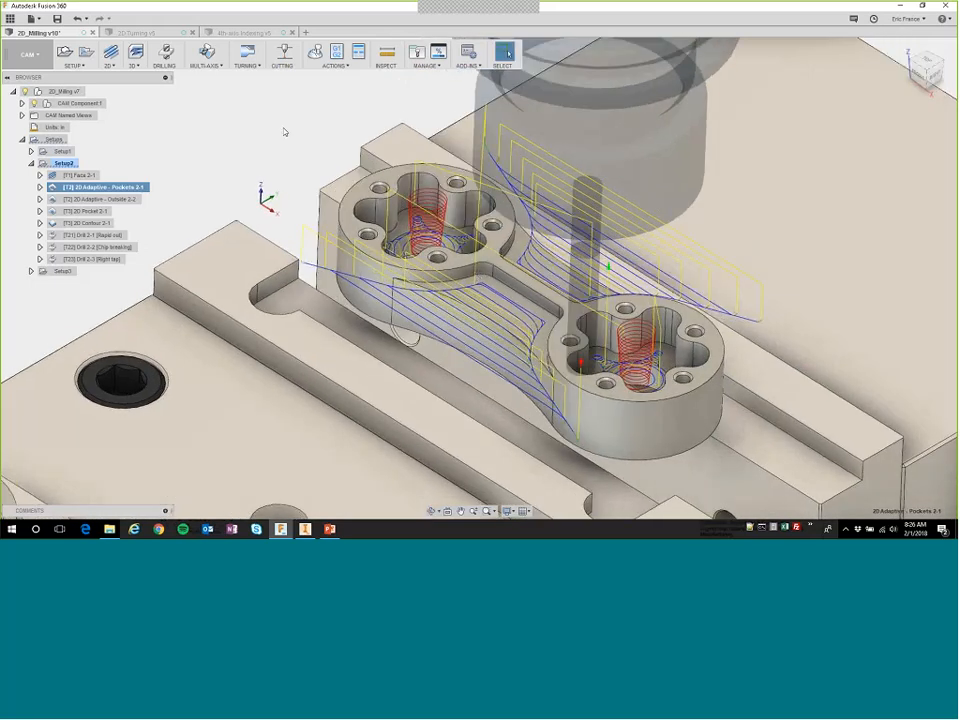
Post process Setup2 with the HAAS UMC-750 configuration, overwriting the existing 1011.nc file.
{"action": "key", "text": "Up"}
{"action": "key", "text": "Up"}
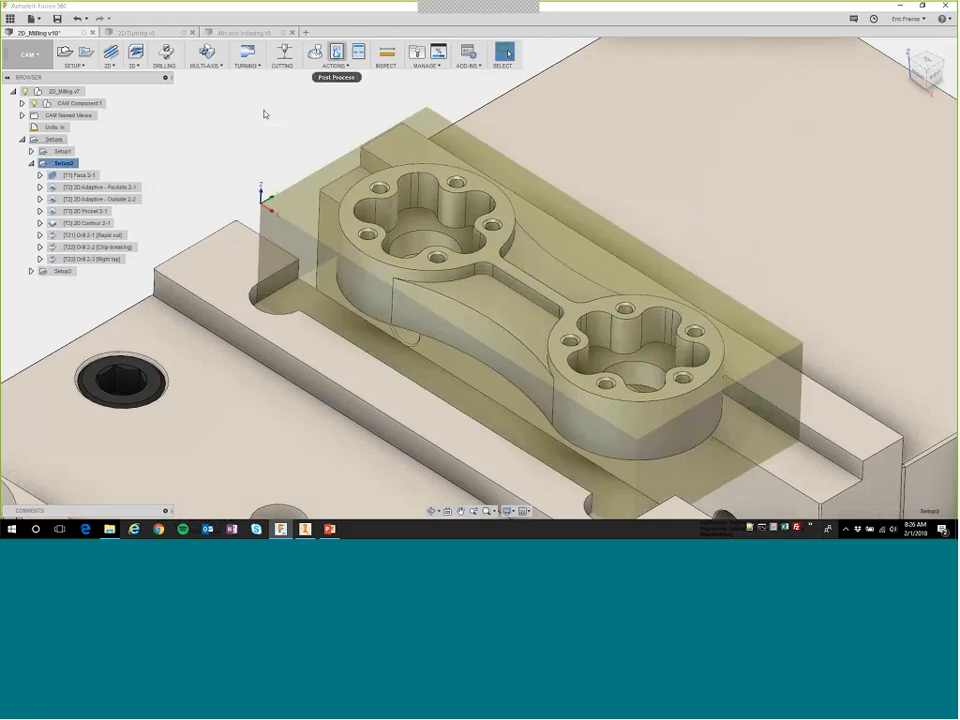
{"action": "left_click", "coordinate": [336, 52]}
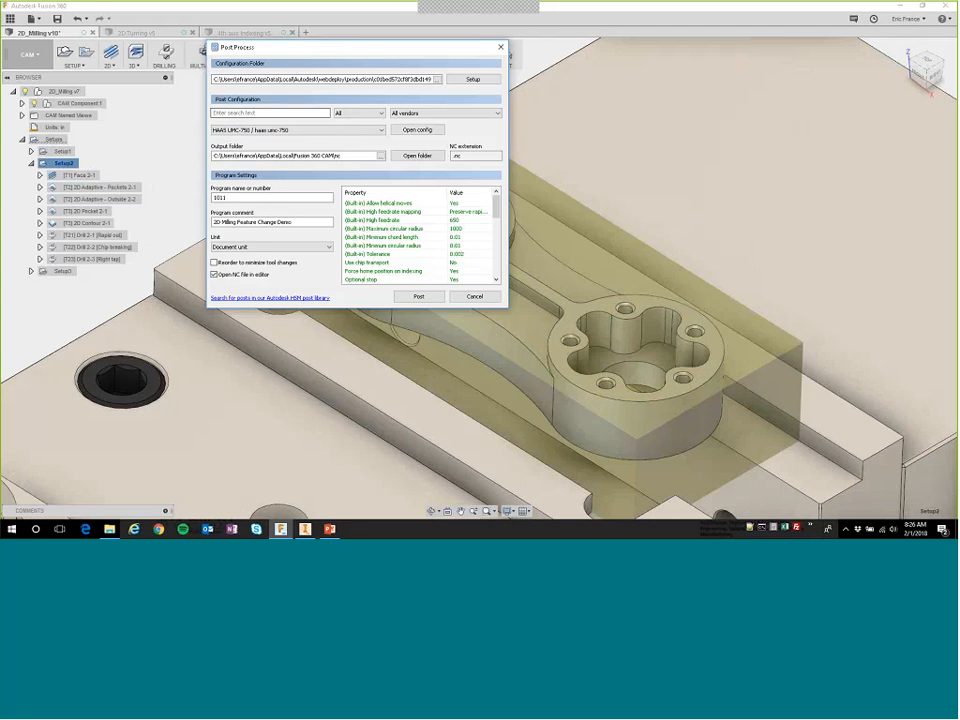
{"action": "left_click", "coordinate": [419, 298]}
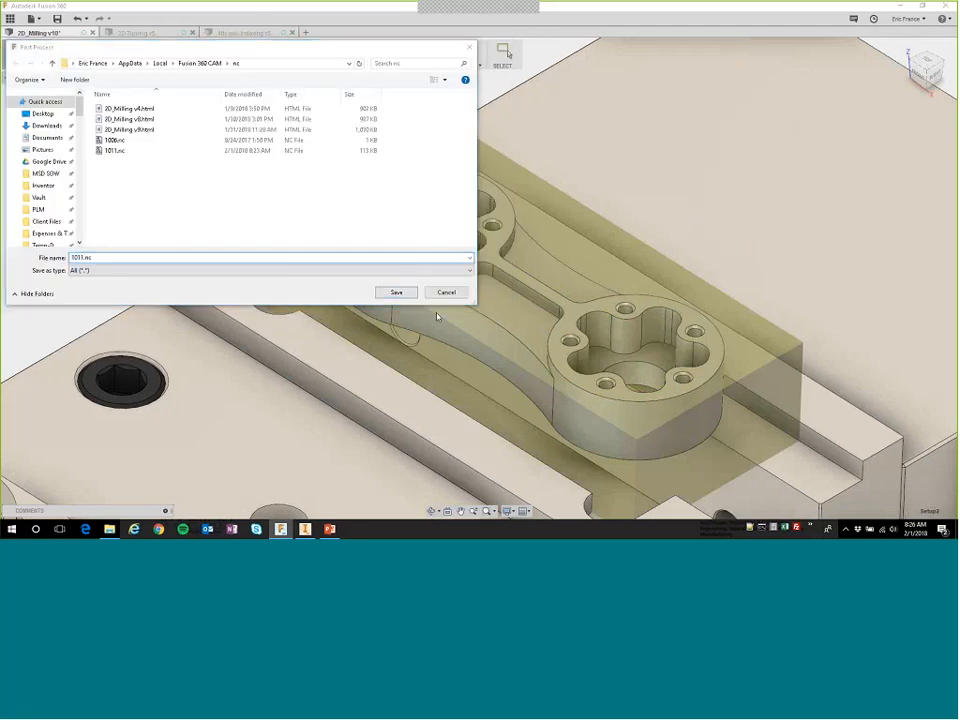
{"action": "left_click", "coordinate": [396, 292]}
{"action": "left_click", "coordinate": [497, 264]}
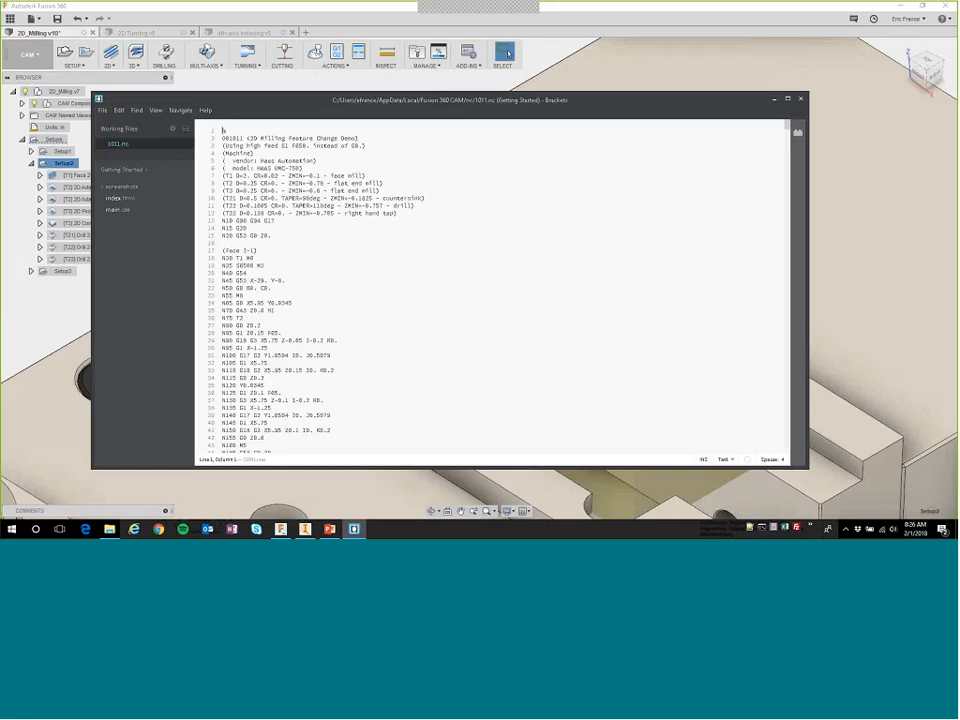
Examine the Drill 2-3 tapping cycle coordinates at the end of the 1011.nc code, and close the editor.
{"action": "left_click_drag", "start_coordinate": [787, 128], "coordinate": [783, 453]}
{"action": "scroll", "coordinate": [711, 422], "scroll_direction": "down", "scroll_amount": 10}
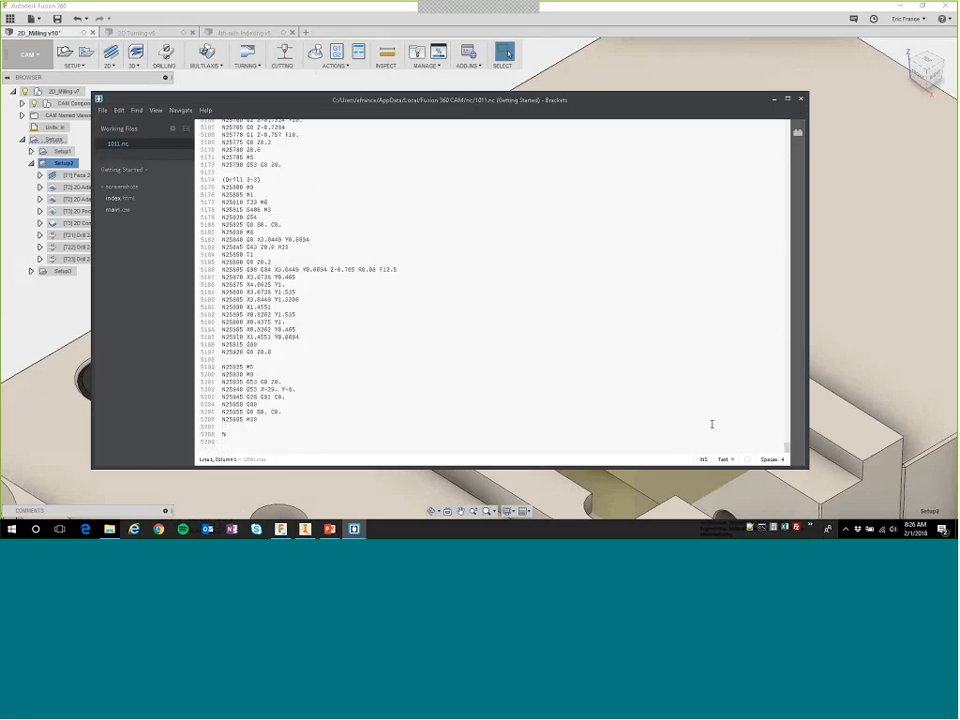
{"action": "left_click_drag", "start_coordinate": [222, 268], "coordinate": [300, 338]}
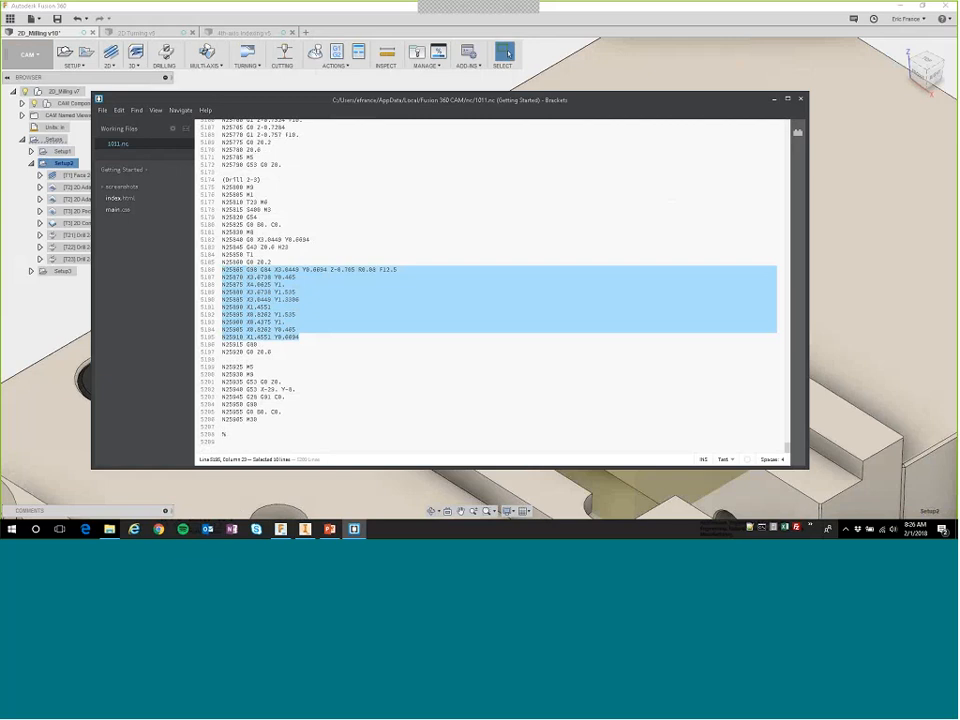
{"action": "left_click", "coordinate": [802, 100]}
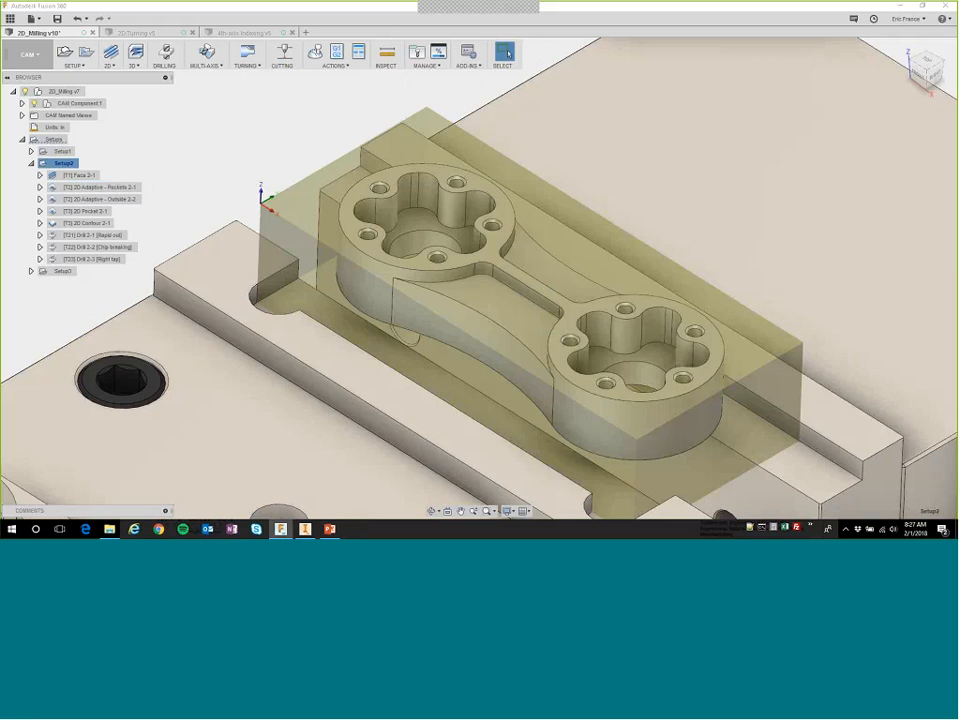
{"action": "left_click", "coordinate": [260, 148]}
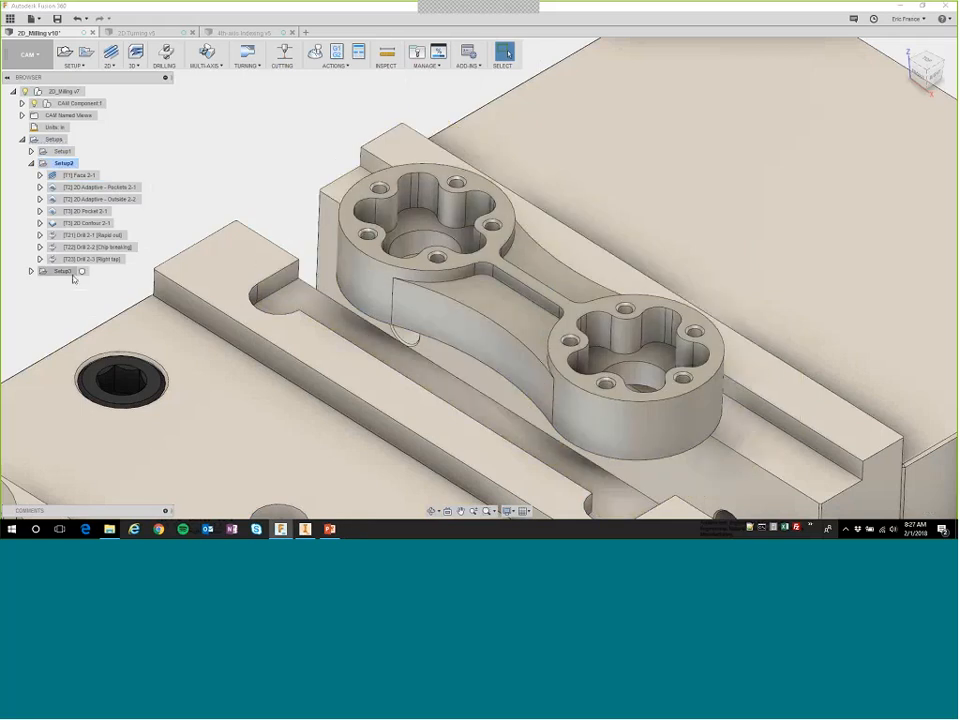
Regenerate all out-of-date toolpaths of Setup3, the setup machining the part's bottom side, with only its operations expanded.
{"action": "scroll", "coordinate": [374, 290], "scroll_direction": "down", "scroll_amount": 5}
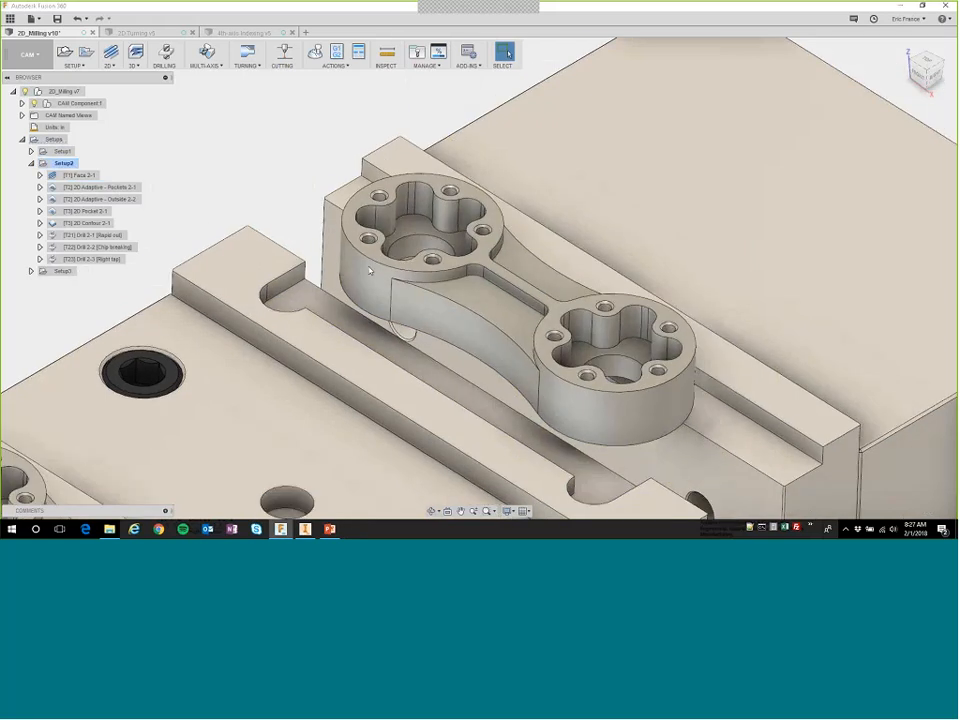
{"action": "middle_click_drag", "start_coordinate": [400, 421], "coordinate": [461, 285]}
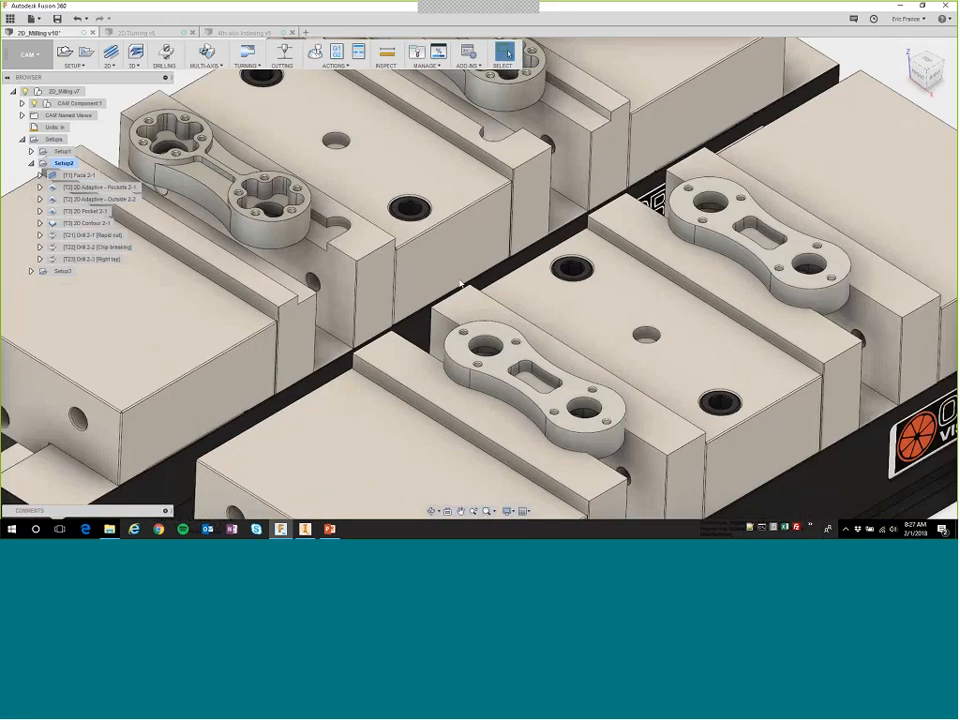
{"action": "middle_click_drag", "start_coordinate": [447, 367], "coordinate": [394, 256]}
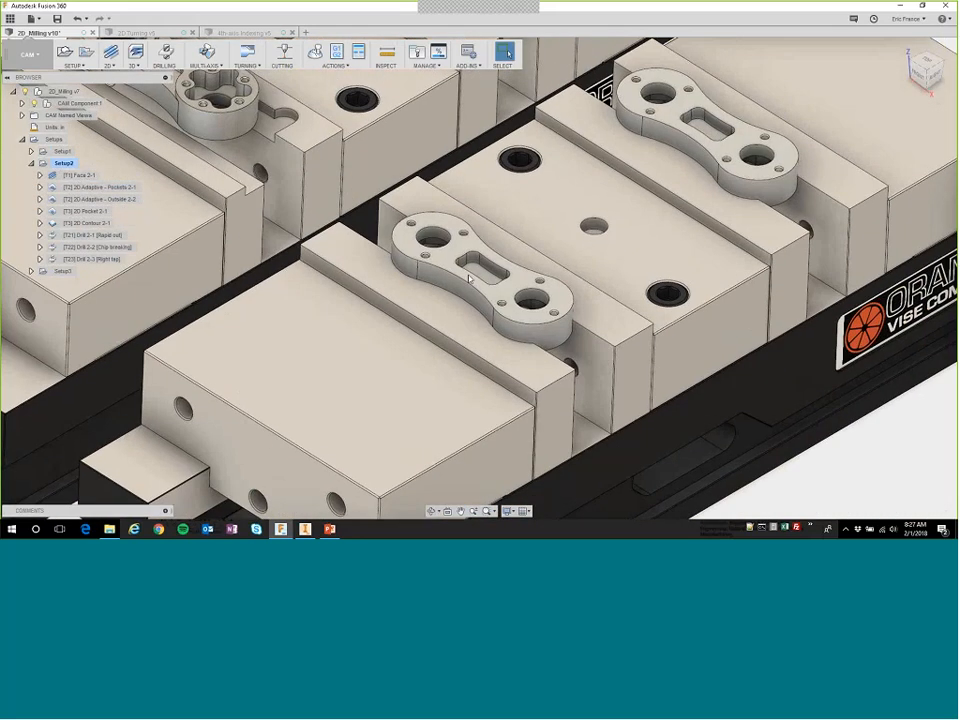
{"action": "scroll", "coordinate": [468, 279], "scroll_direction": "down", "scroll_amount": 2}
{"action": "scroll", "coordinate": [467, 279], "scroll_direction": "up", "scroll_amount": 4}
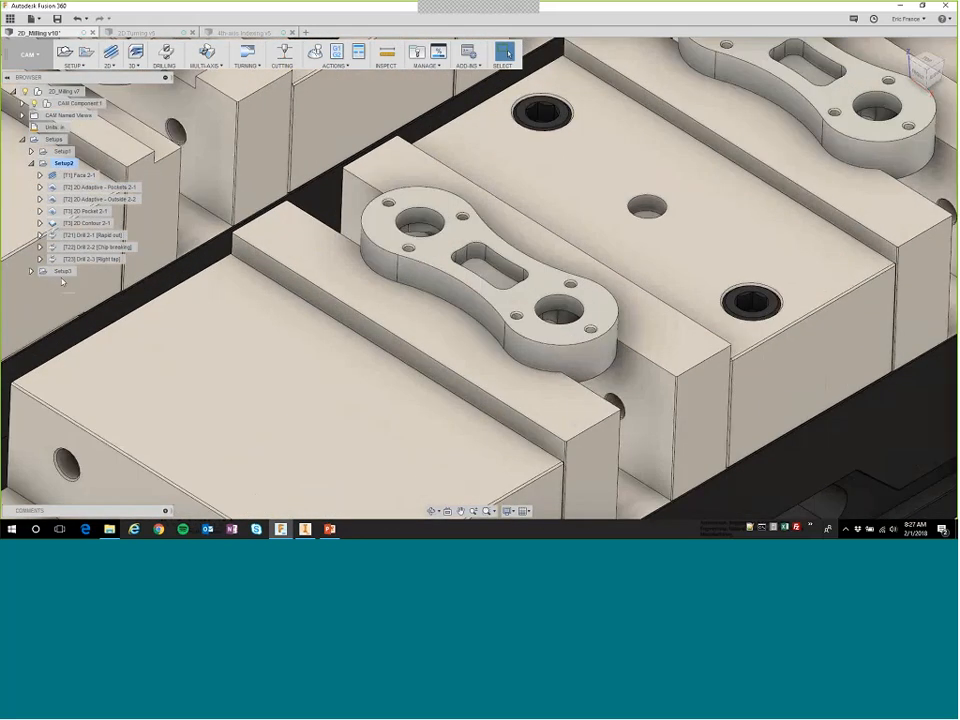
{"action": "left_click", "coordinate": [62, 271]}
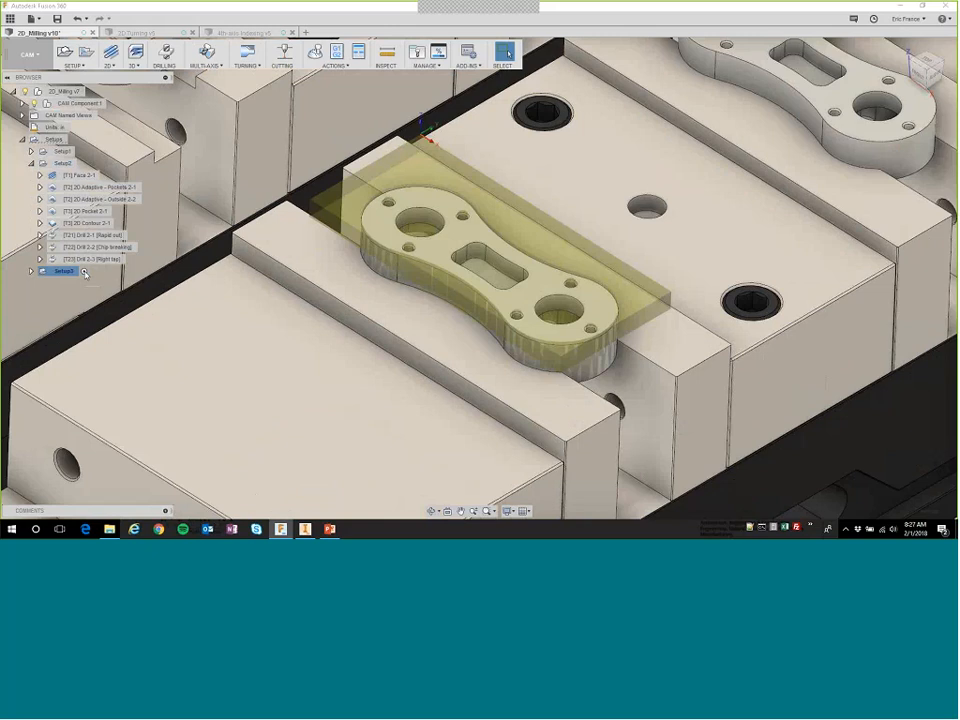
{"action": "left_click", "coordinate": [31, 272]}
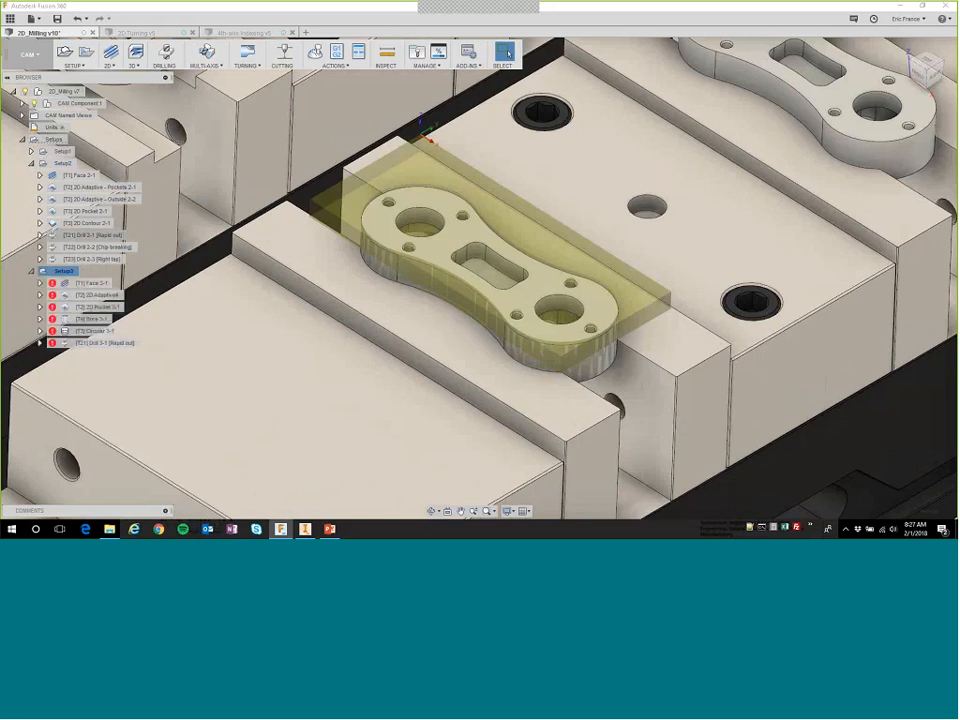
{"action": "left_click", "coordinate": [31, 163]}
{"action": "right_click", "coordinate": [61, 176]}
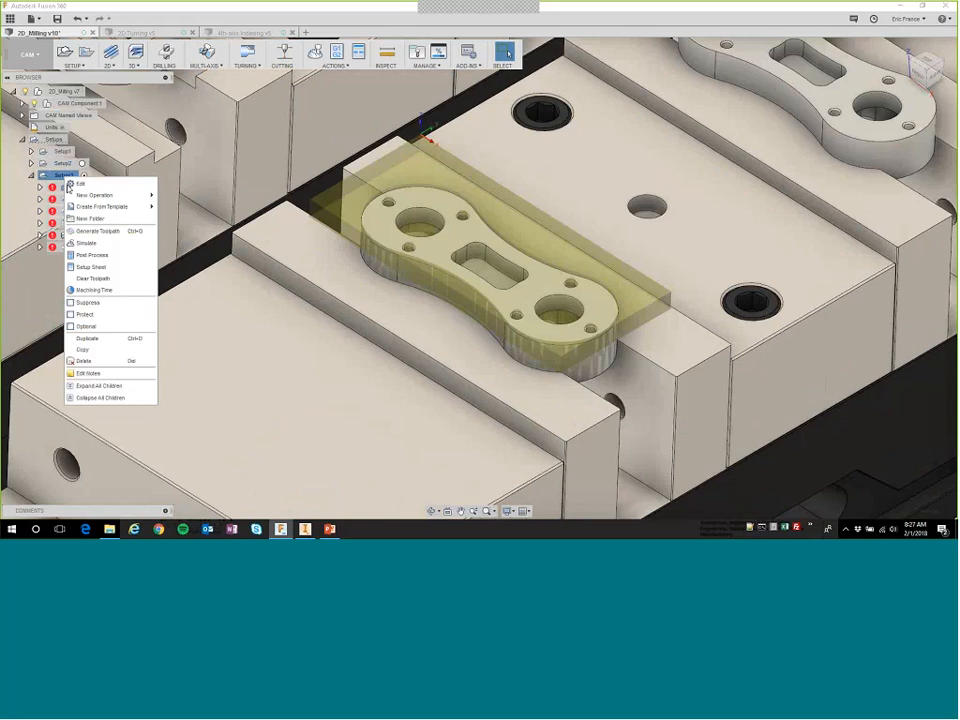
{"action": "left_click", "coordinate": [96, 228]}
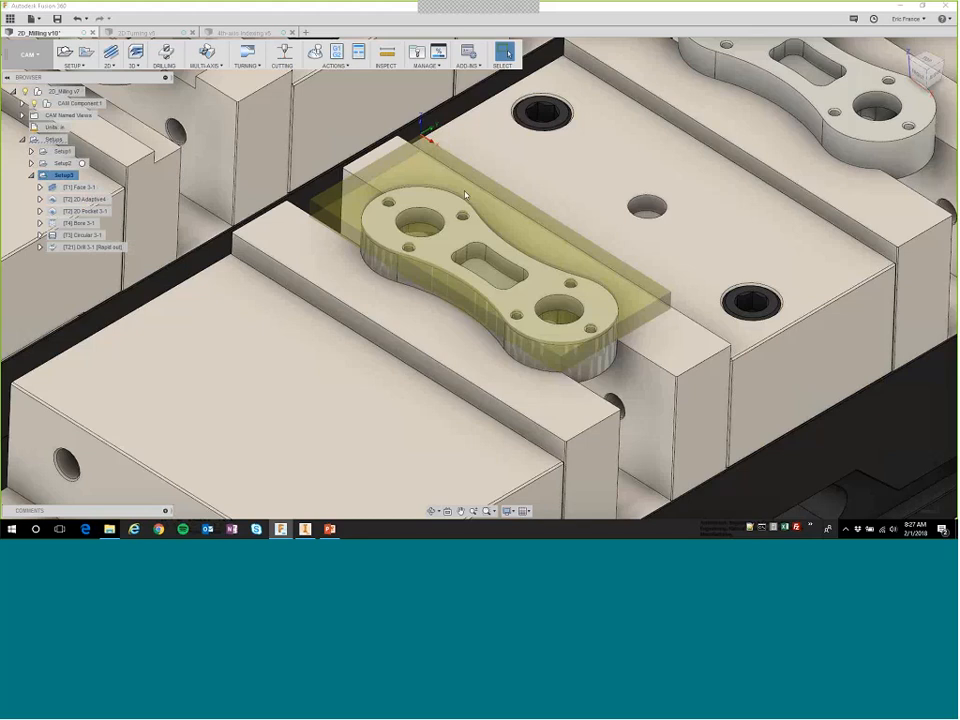
Open Setup3 for editing, review its stock solid and post process settings, and accept the setup.
{"action": "right_click", "coordinate": [72, 178]}
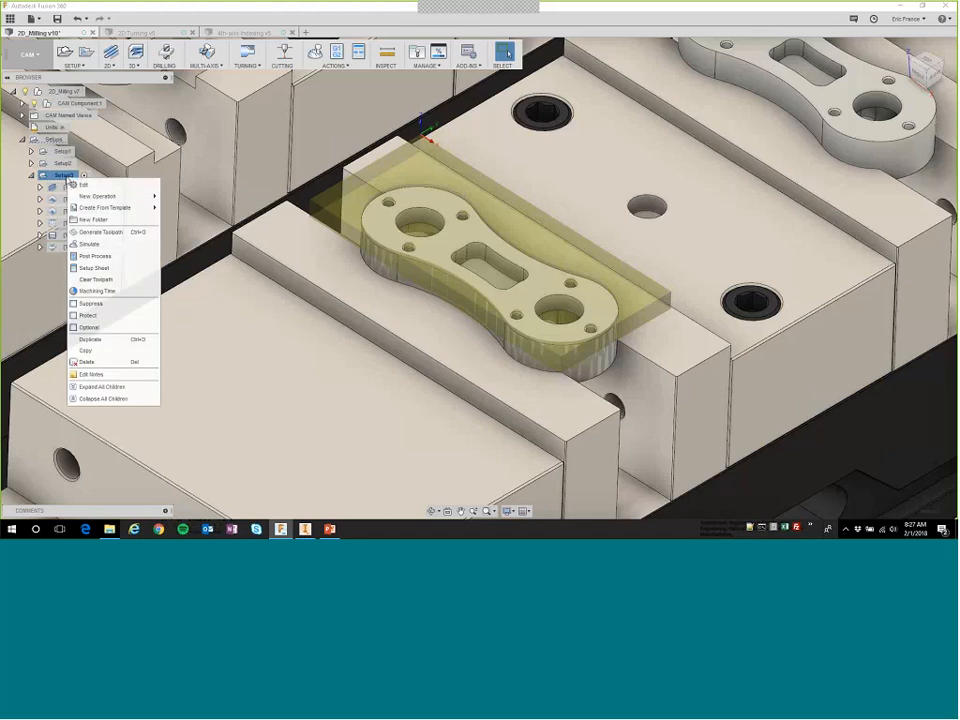
{"action": "left_click", "coordinate": [78, 184]}
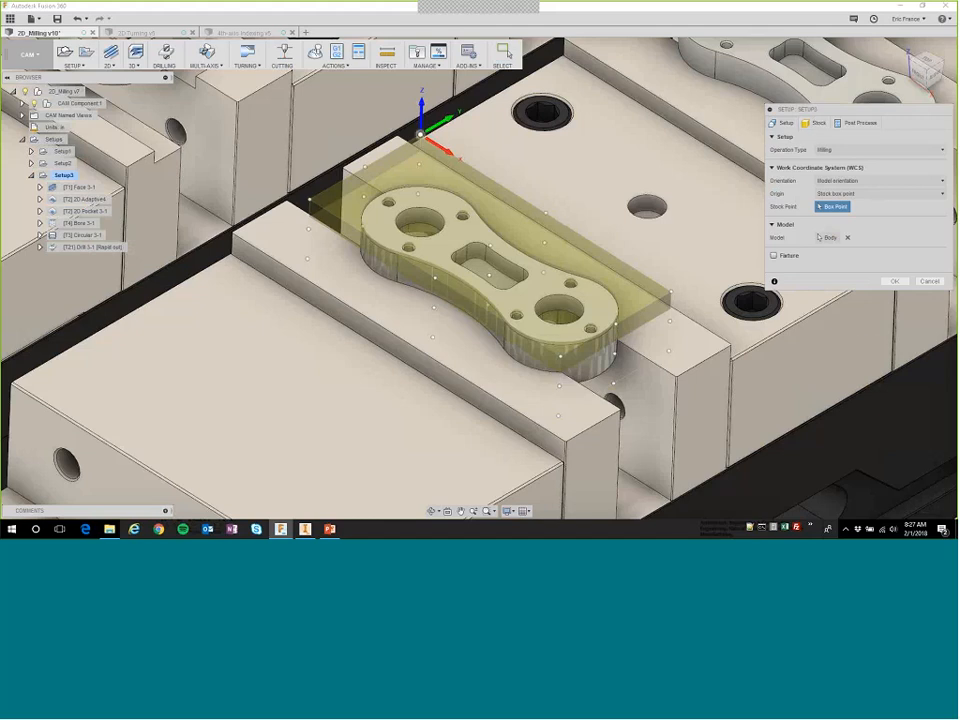
{"action": "left_click", "coordinate": [815, 122]}
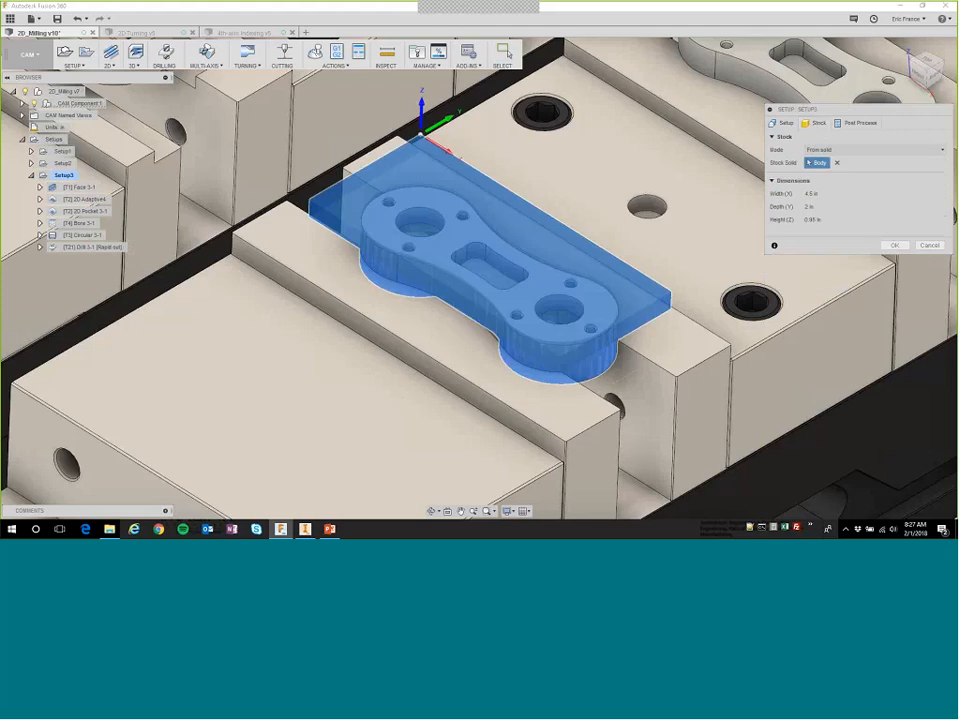
{"action": "left_click", "coordinate": [819, 163]}
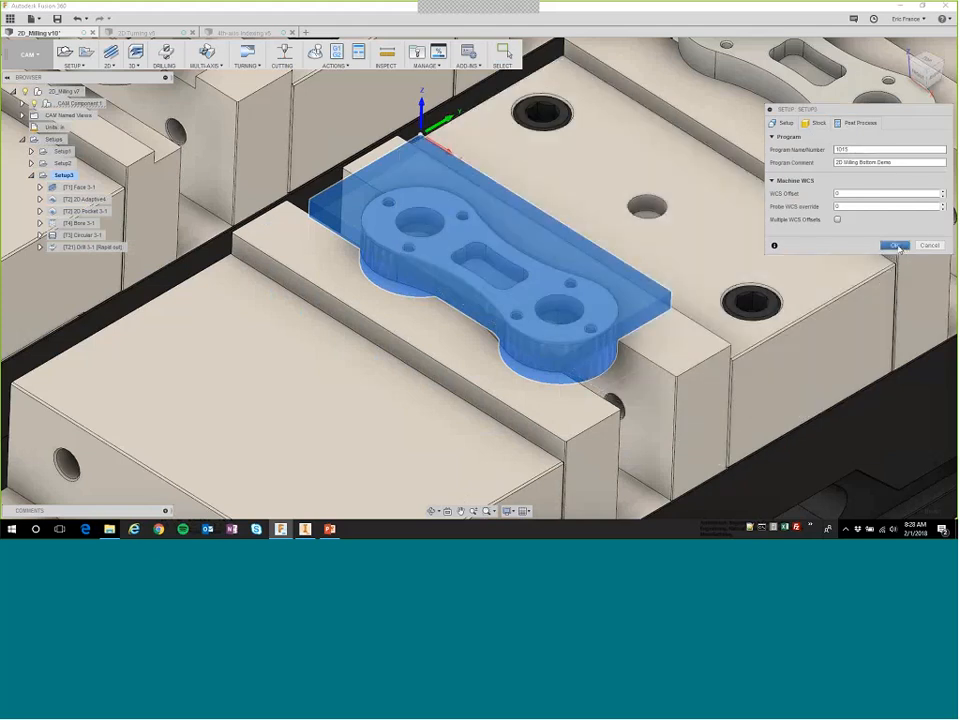
{"action": "left_click", "coordinate": [895, 245]}
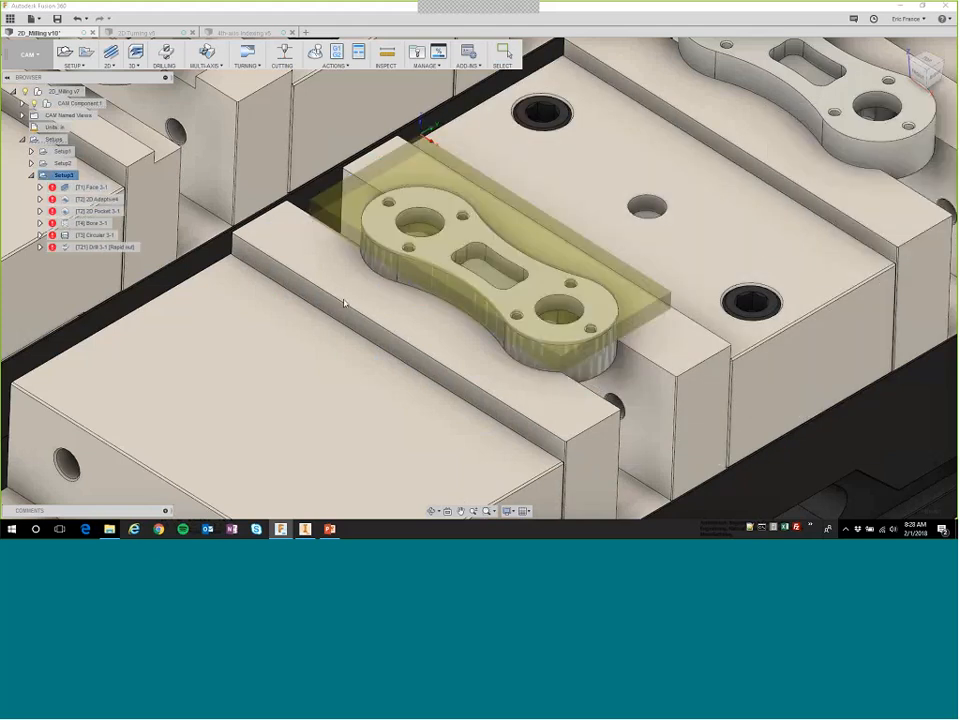
Generate the Setup3 toolpaths again after the setup edit and display the Face 3-1 toolpath.
{"action": "right_click", "coordinate": [64, 177]}
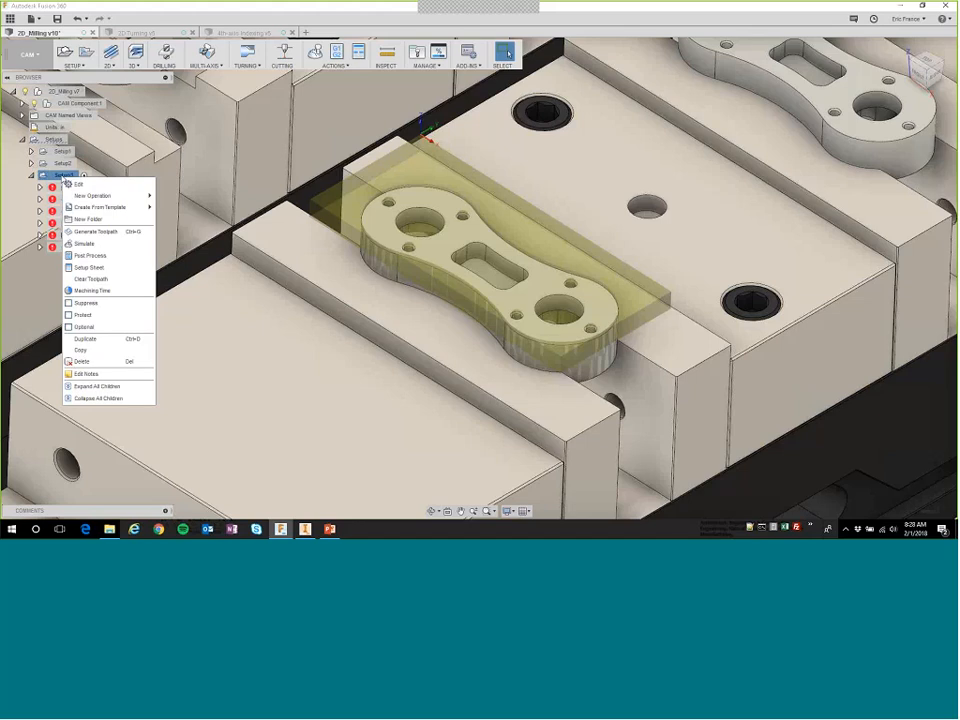
{"action": "left_click", "coordinate": [95, 231]}
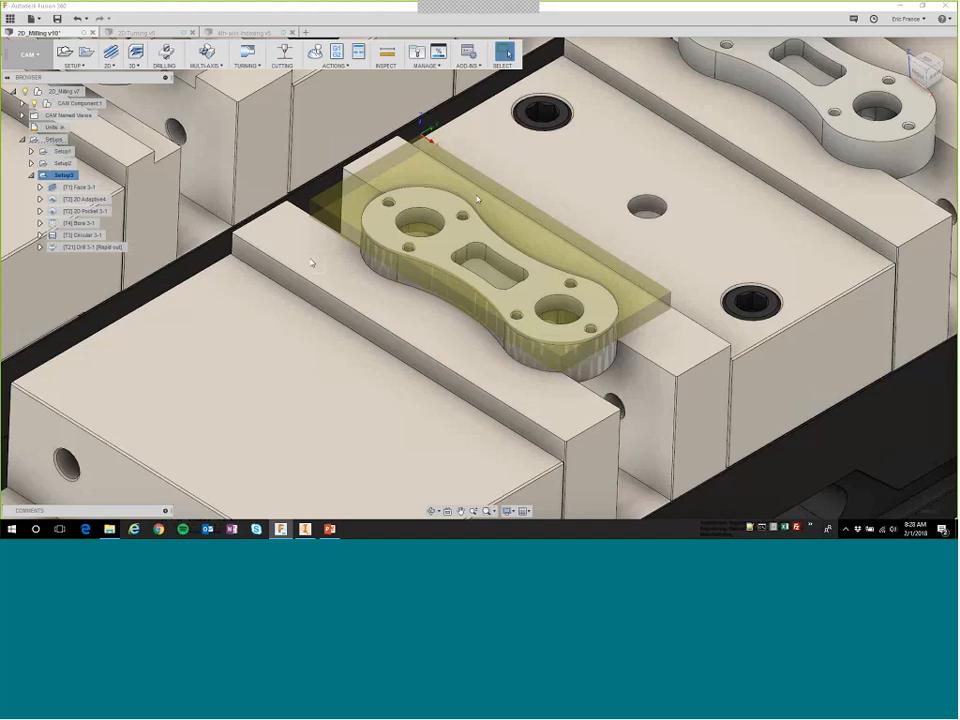
{"action": "left_click", "coordinate": [73, 188]}
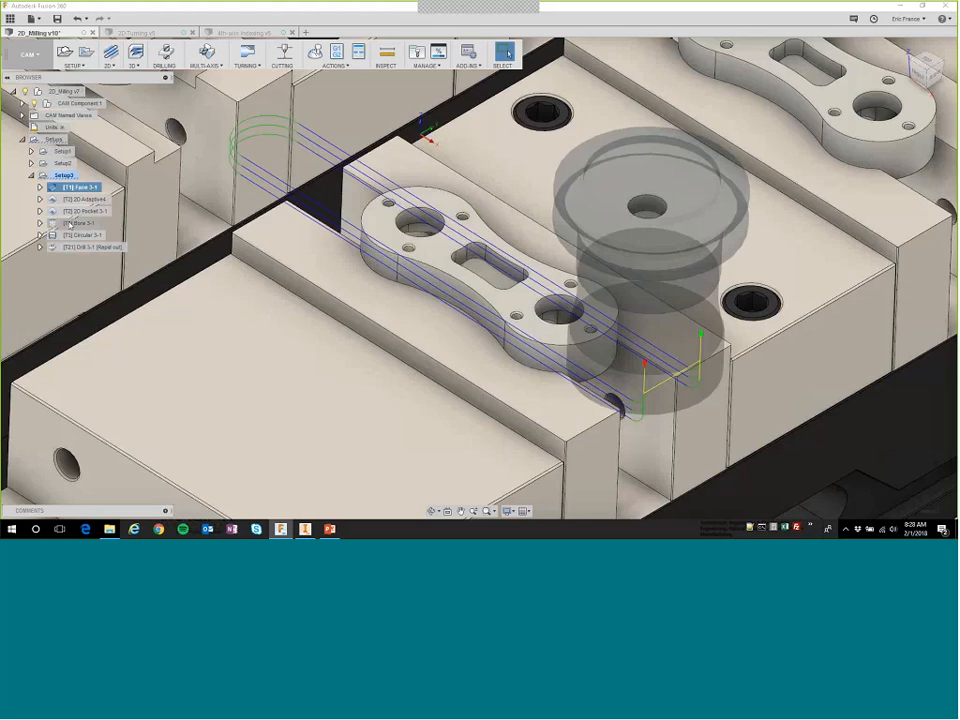
Simulate Setup3 with the stock shown, lower the playback speed, and start playing the machining.
{"action": "left_click", "coordinate": [62, 176]}
{"action": "right_click", "coordinate": [62, 178]}
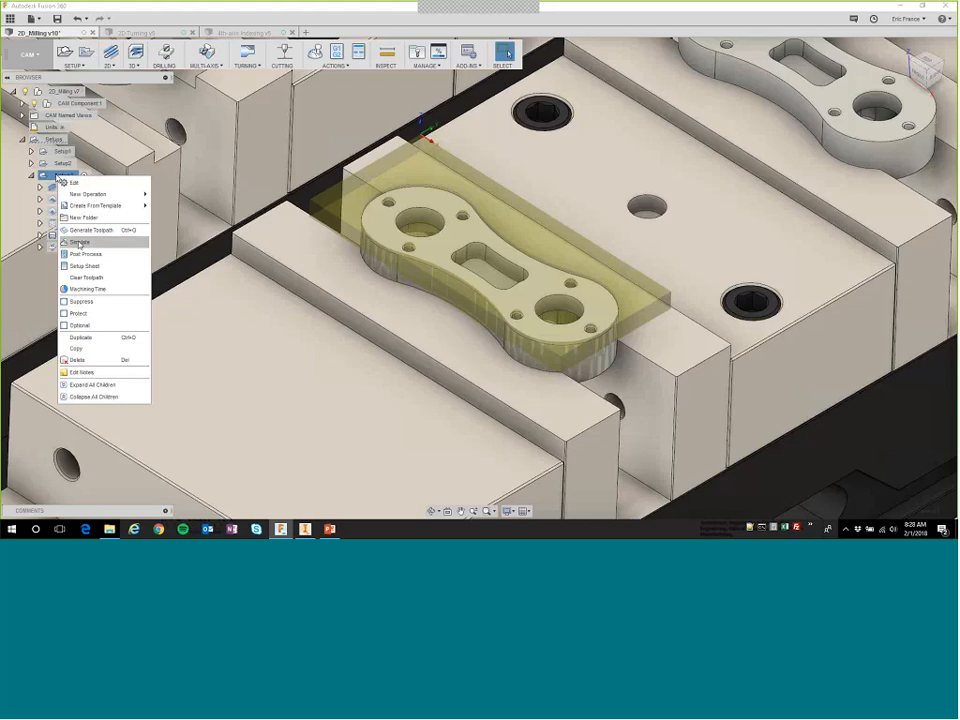
{"action": "left_click", "coordinate": [79, 242]}
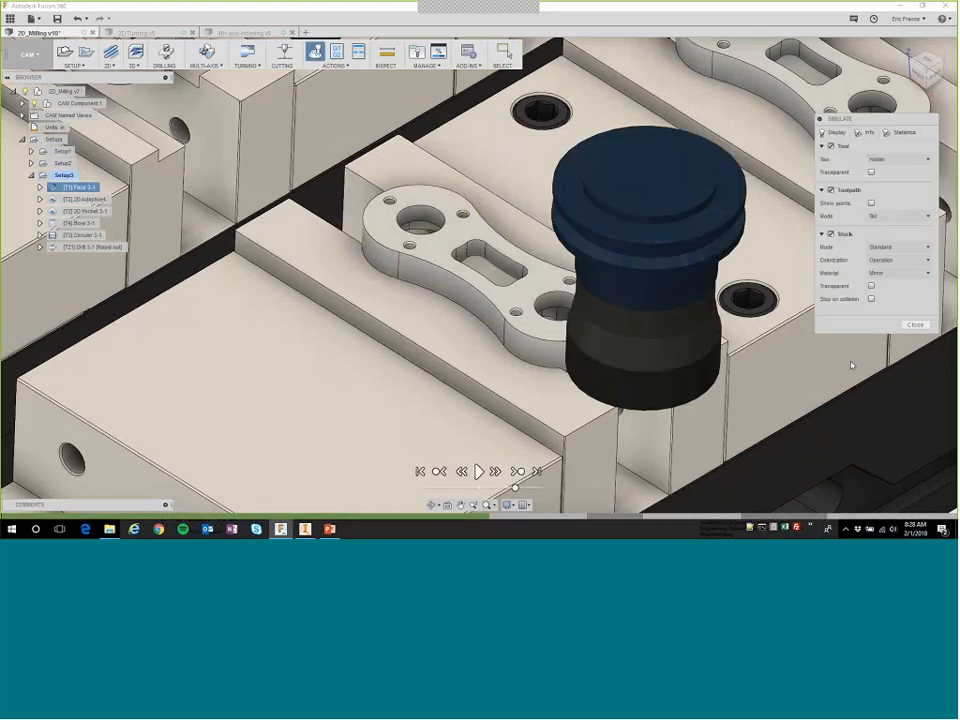
{"action": "left_click", "coordinate": [831, 235]}
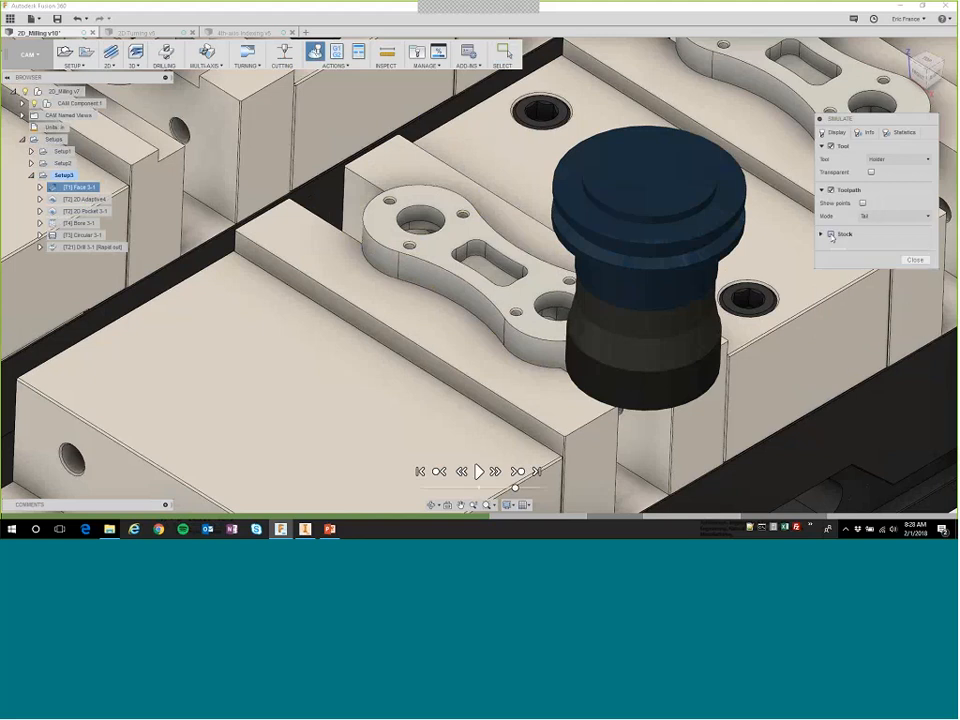
{"action": "left_click", "coordinate": [831, 236]}
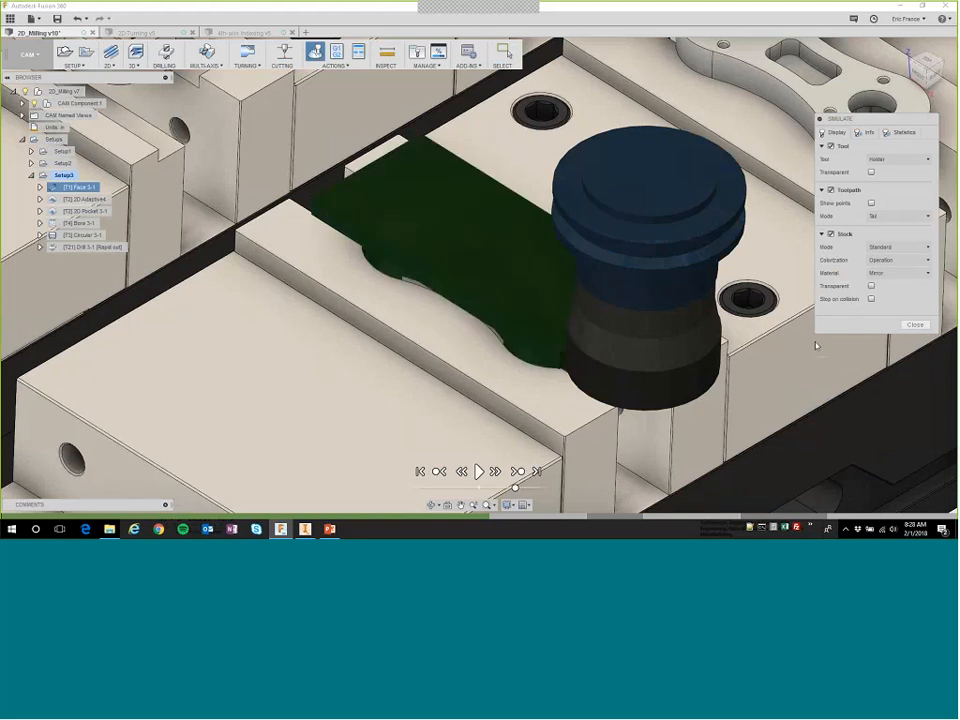
{"action": "mouse_move", "coordinate": [474, 372]}
{"action": "middle_mouse_down", "text": "shift"}
{"action": "mouse_move", "coordinate": [472, 290]}
{"action": "mouse_move", "coordinate": [475, 375]}
{"action": "middle_mouse_up", "text": "shift"}
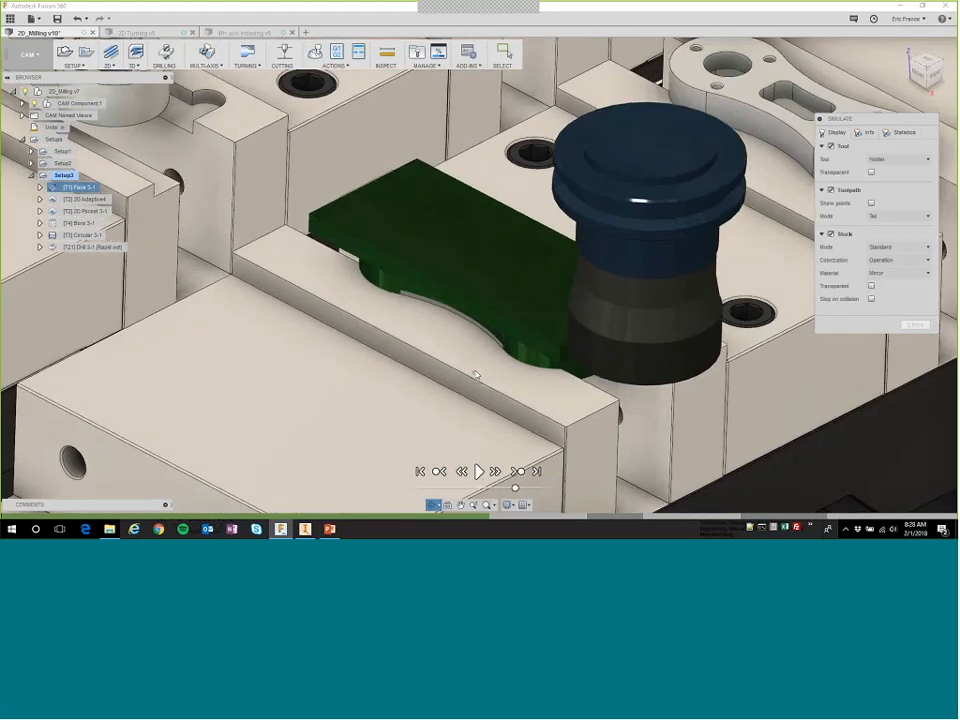
{"action": "left_click", "coordinate": [488, 488]}
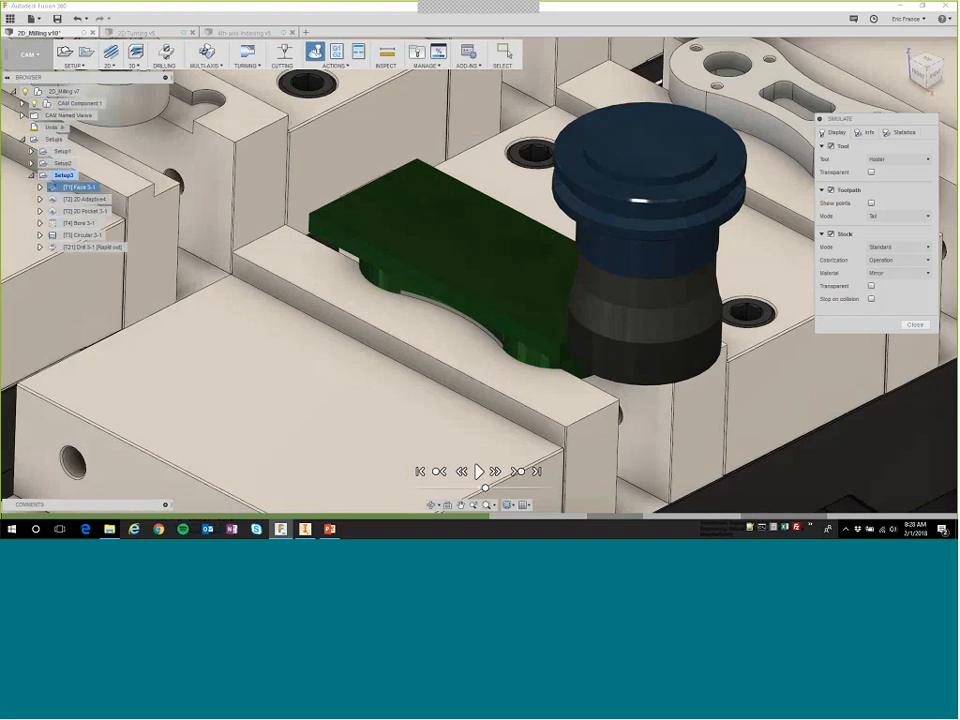
{"action": "left_click", "coordinate": [478, 472]}
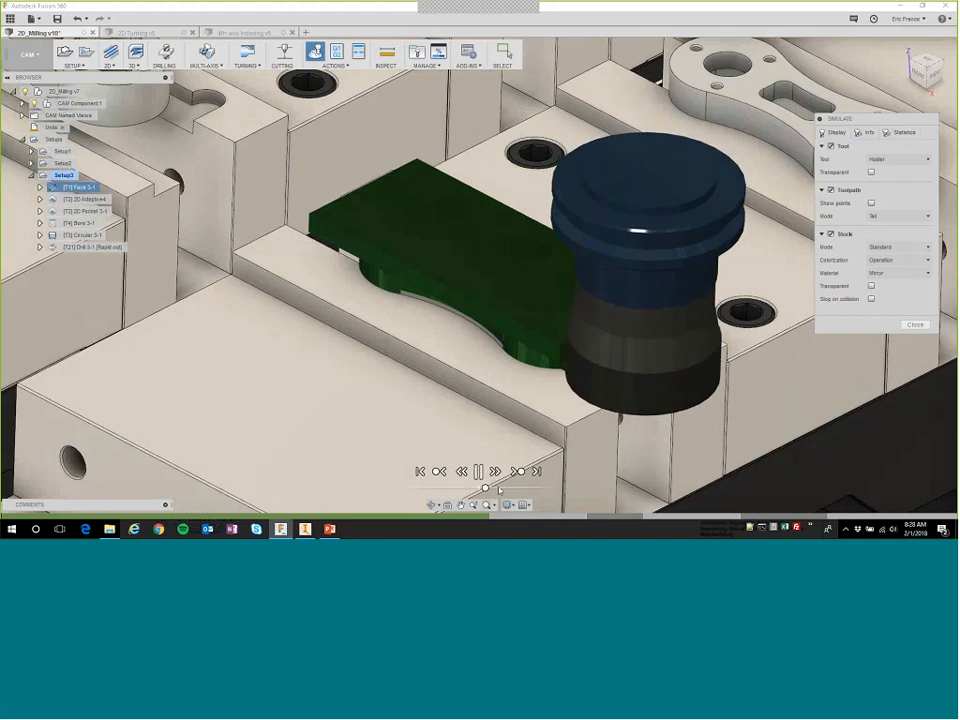
Speed up the Setup3 simulation, review its position, operation and verification info and the machining statistics, and close the simulation.
{"action": "left_click", "coordinate": [514, 488]}
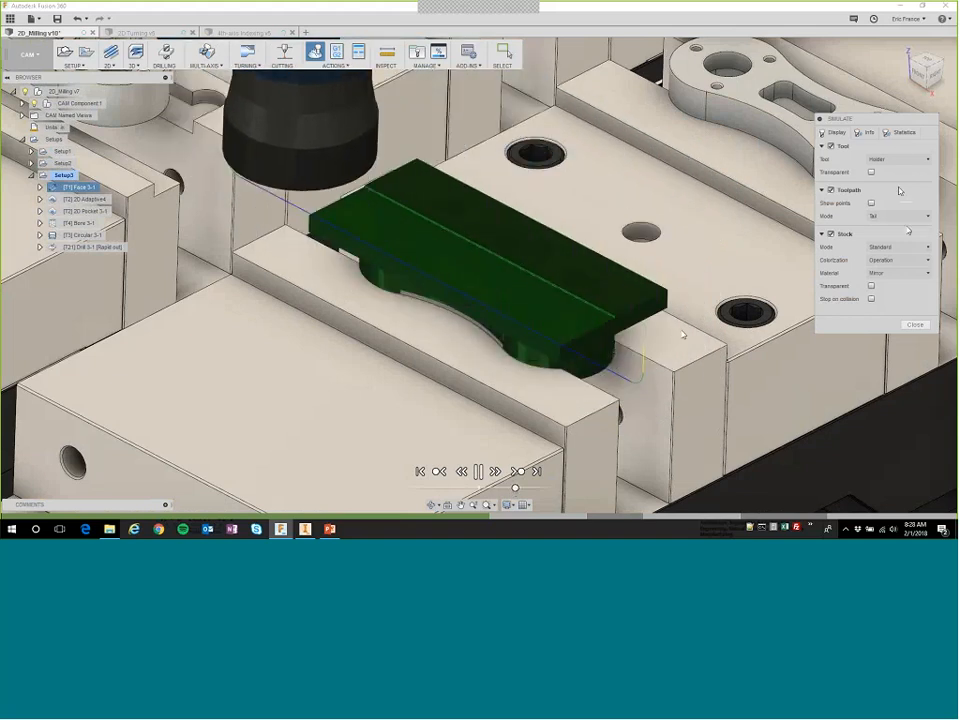
{"action": "left_click", "coordinate": [866, 132]}
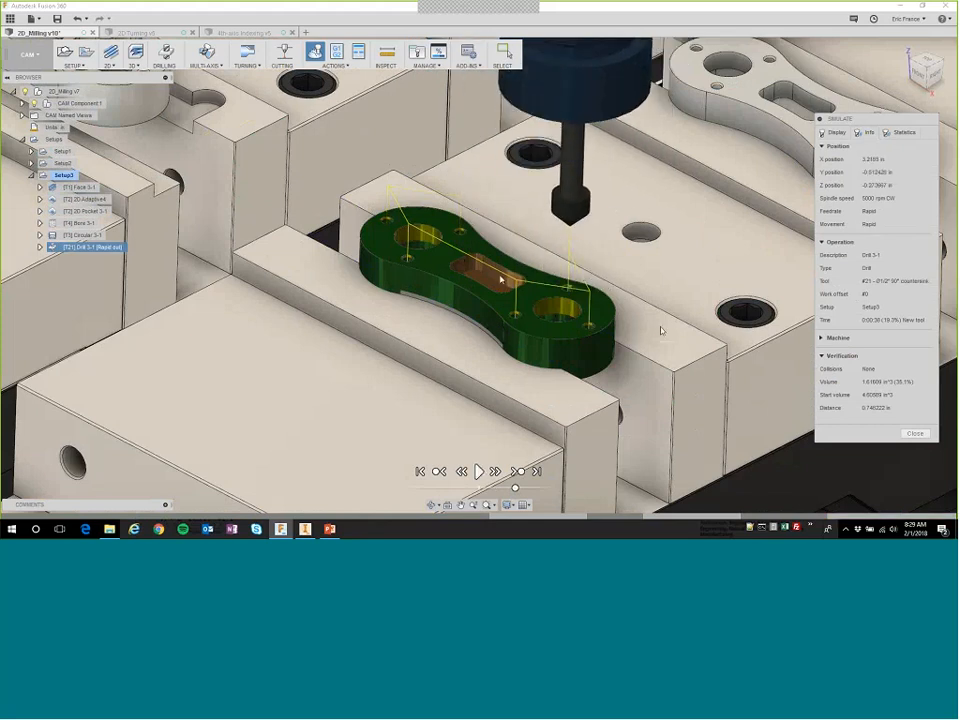
{"action": "left_click", "coordinate": [903, 133]}
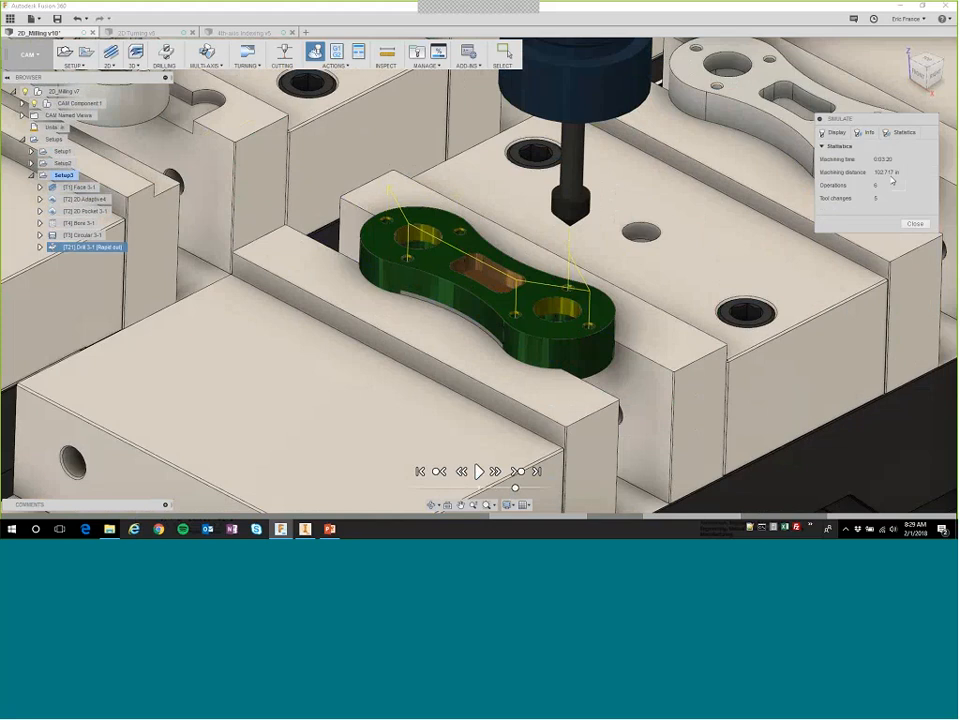
{"action": "left_click", "coordinate": [868, 134]}
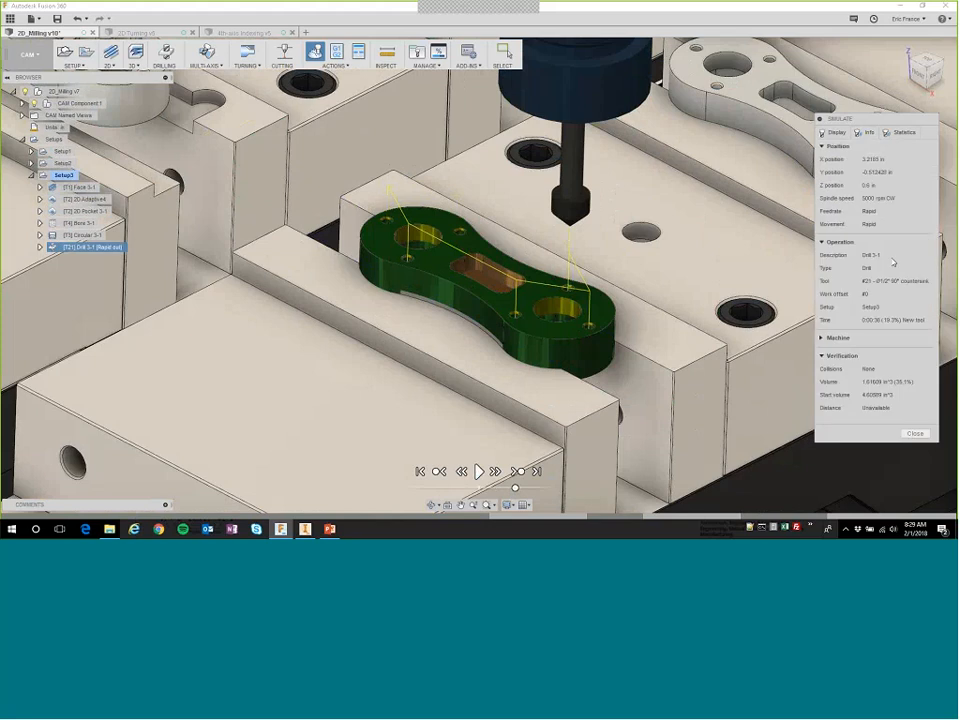
{"action": "left_click", "coordinate": [903, 133]}
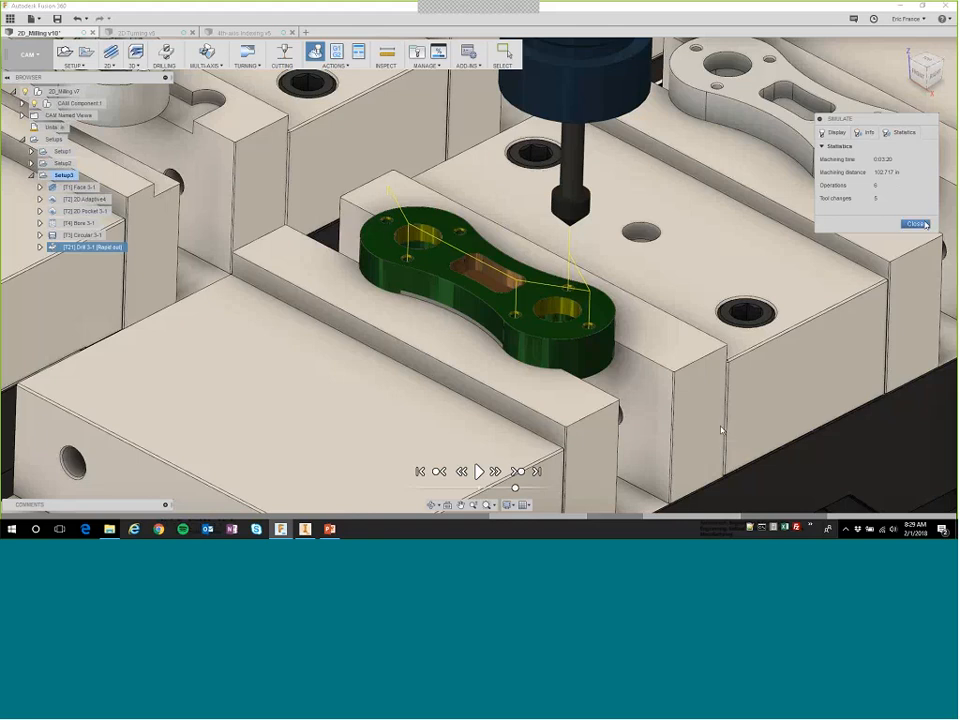
{"action": "left_click", "coordinate": [838, 133]}
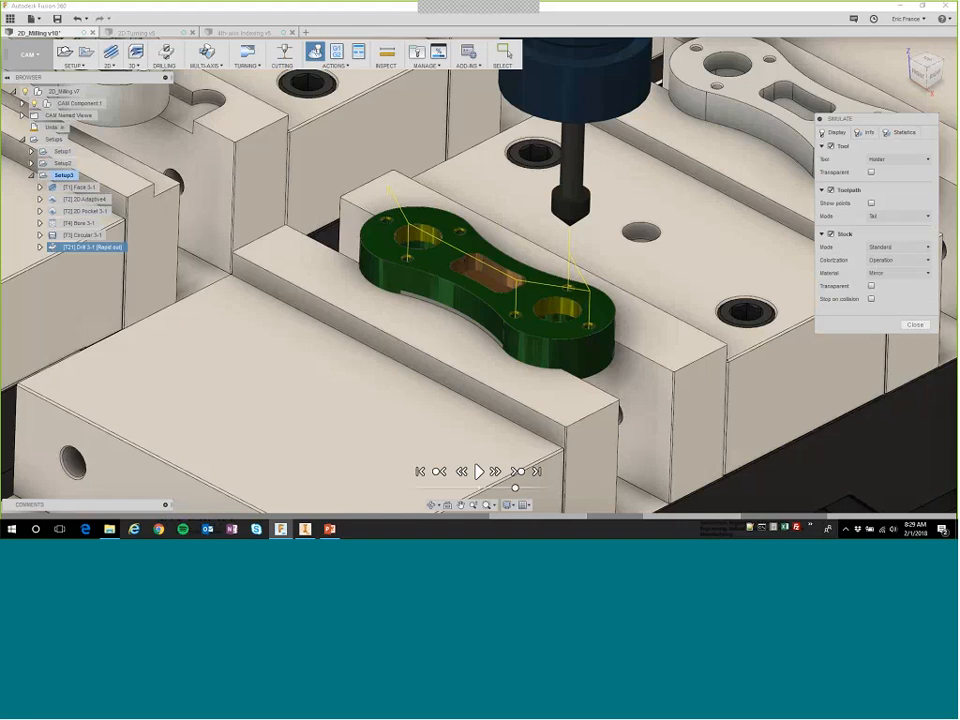
{"action": "left_click", "coordinate": [900, 325]}
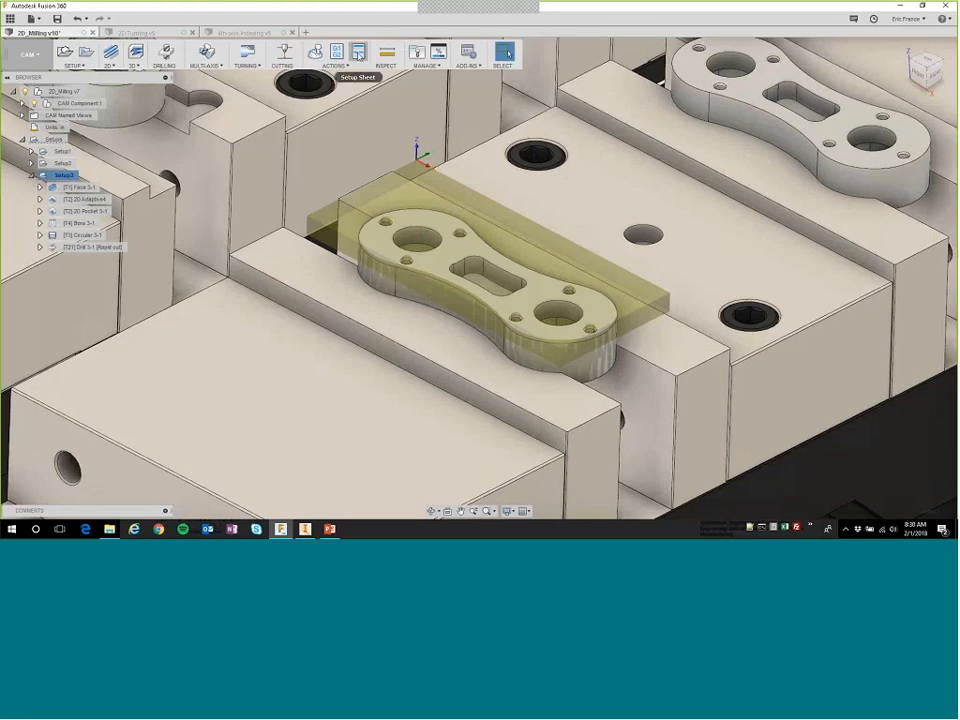
Create the setup sheet for Setup3, examine its totals, tools and operations through to the last operation, and close the sheet.
{"action": "left_click", "coordinate": [358, 54]}
{"action": "left_click", "coordinate": [384, 265]}
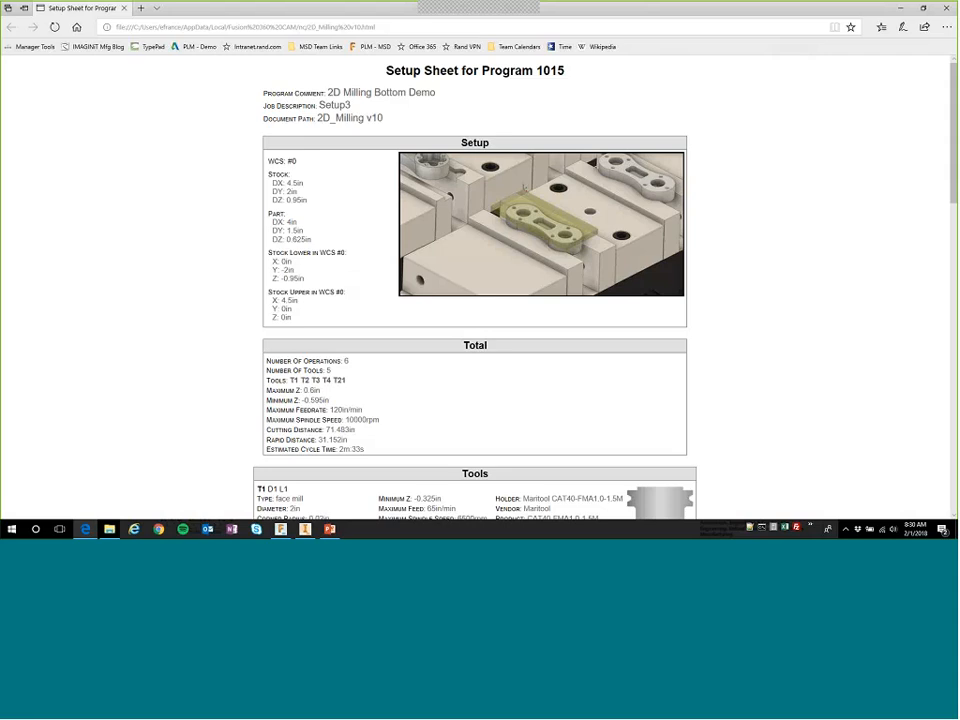
{"action": "scroll", "coordinate": [337, 374], "scroll_direction": "down", "scroll_amount": 1}
{"action": "scroll", "coordinate": [337, 374], "scroll_direction": "down", "scroll_amount": 3}
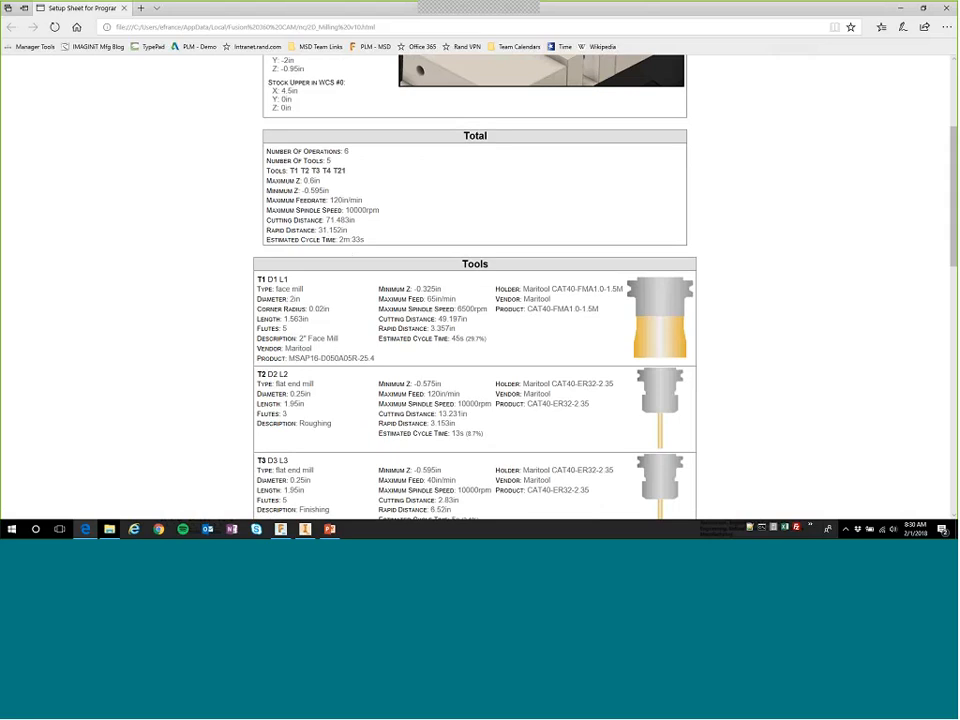
{"action": "scroll", "coordinate": [446, 317], "scroll_direction": "down", "scroll_amount": 3}
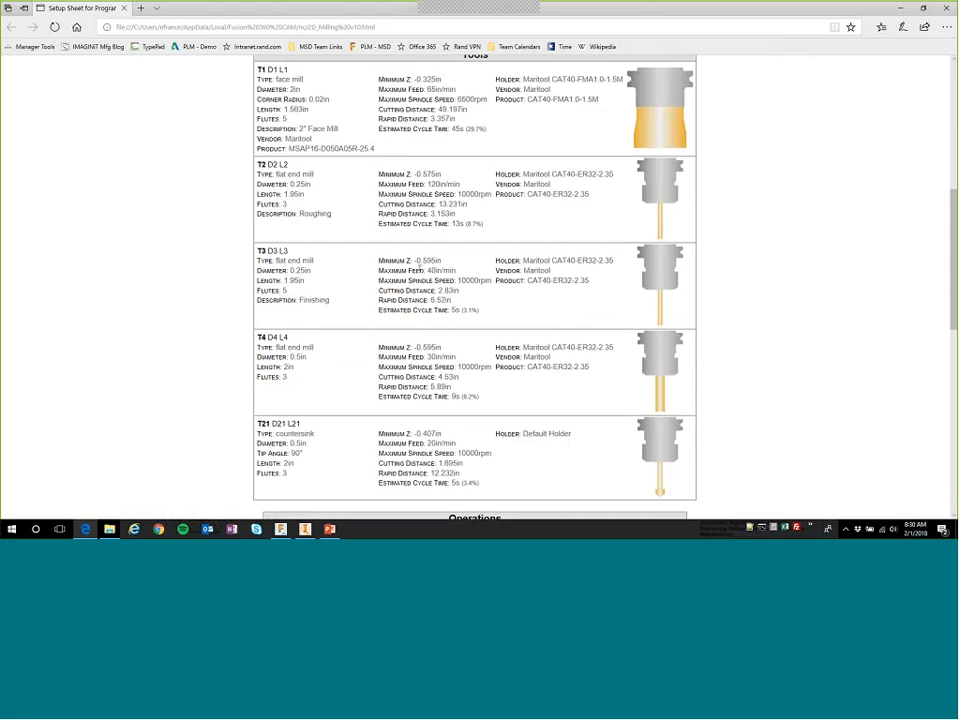
{"action": "scroll", "coordinate": [420, 267], "scroll_direction": "down", "scroll_amount": 4}
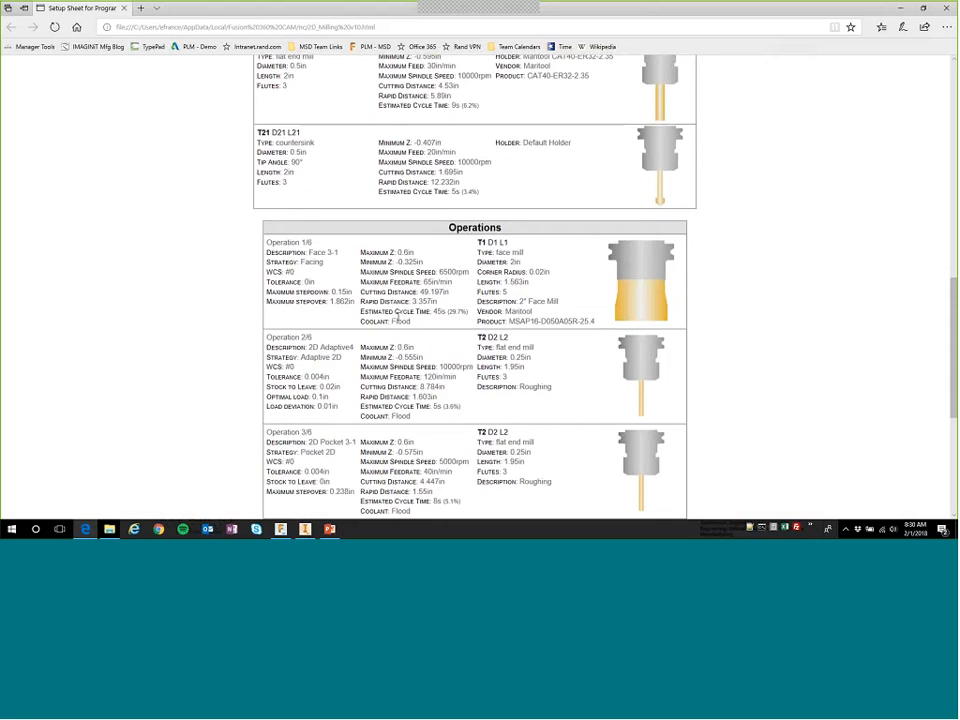
{"action": "scroll", "coordinate": [397, 318], "scroll_direction": "down", "scroll_amount": 2}
{"action": "scroll", "coordinate": [404, 134], "scroll_direction": "down", "scroll_amount": 3}
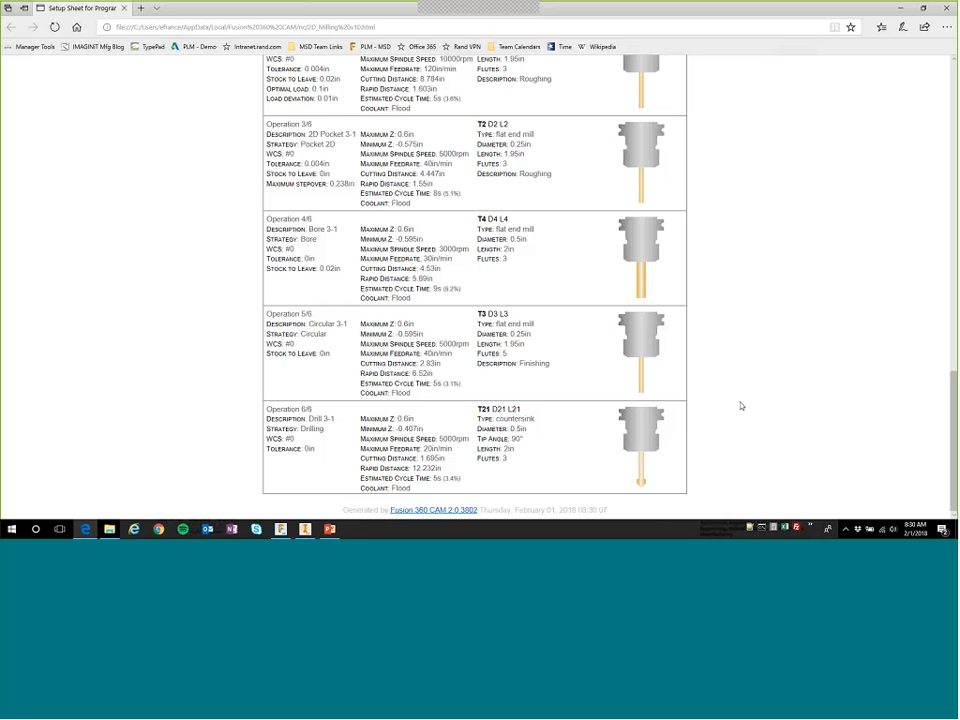
{"action": "left_click", "coordinate": [946, 9]}
View the whole vise assembly and close the 2D_Milling document without saving its changes.
{"action": "scroll", "coordinate": [658, 475], "scroll_direction": "down", "scroll_amount": 5}
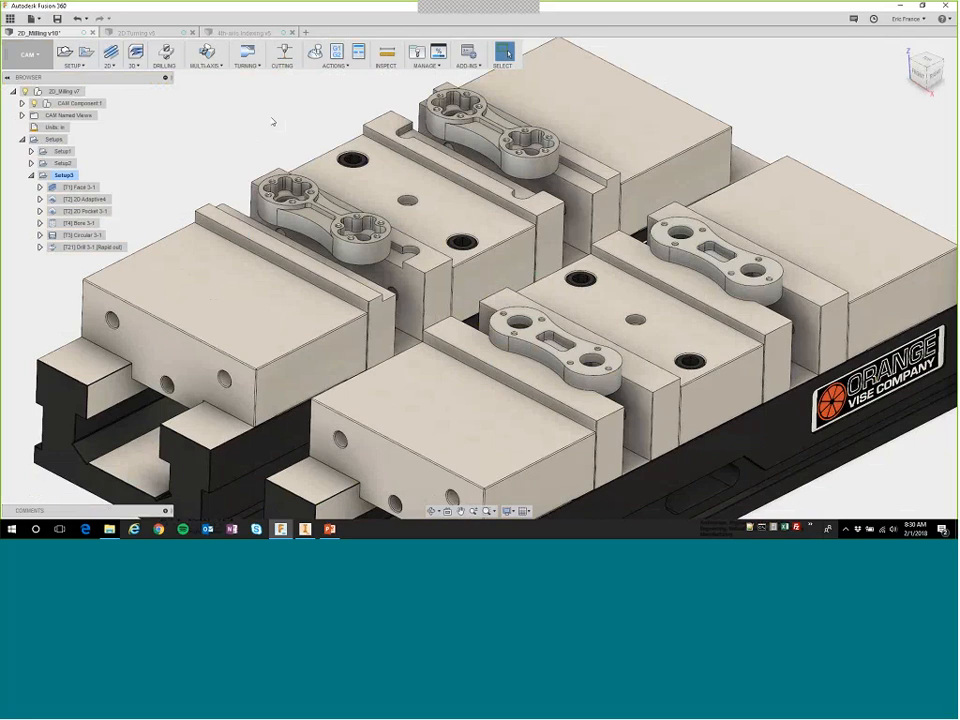
{"action": "middle_click_drag", "start_coordinate": [272, 122], "coordinate": [251, 149]}
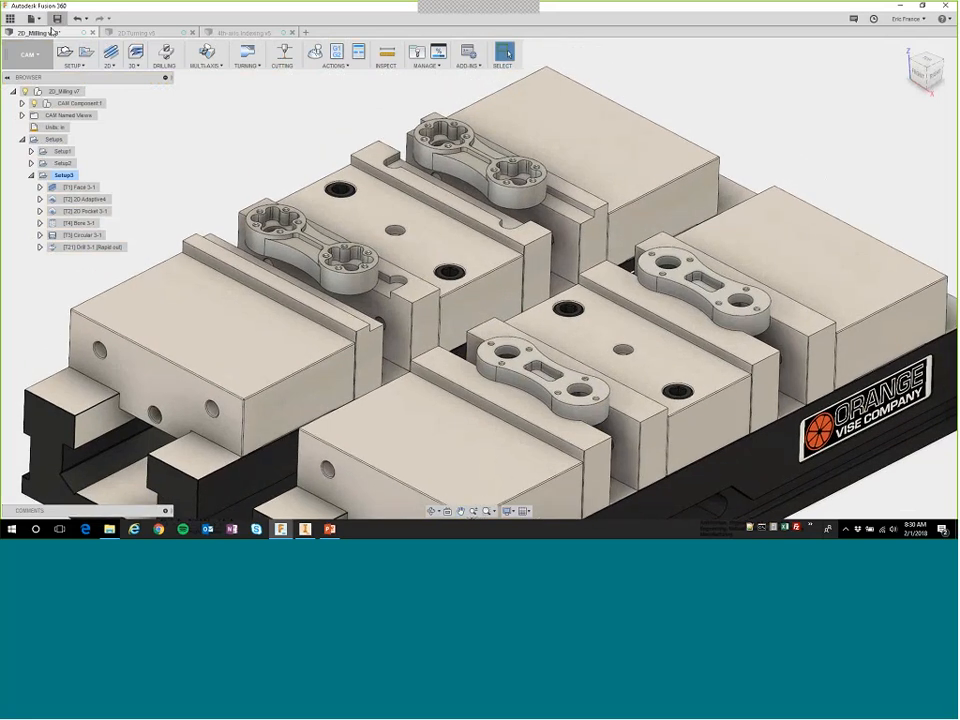
{"action": "left_click", "coordinate": [93, 33]}
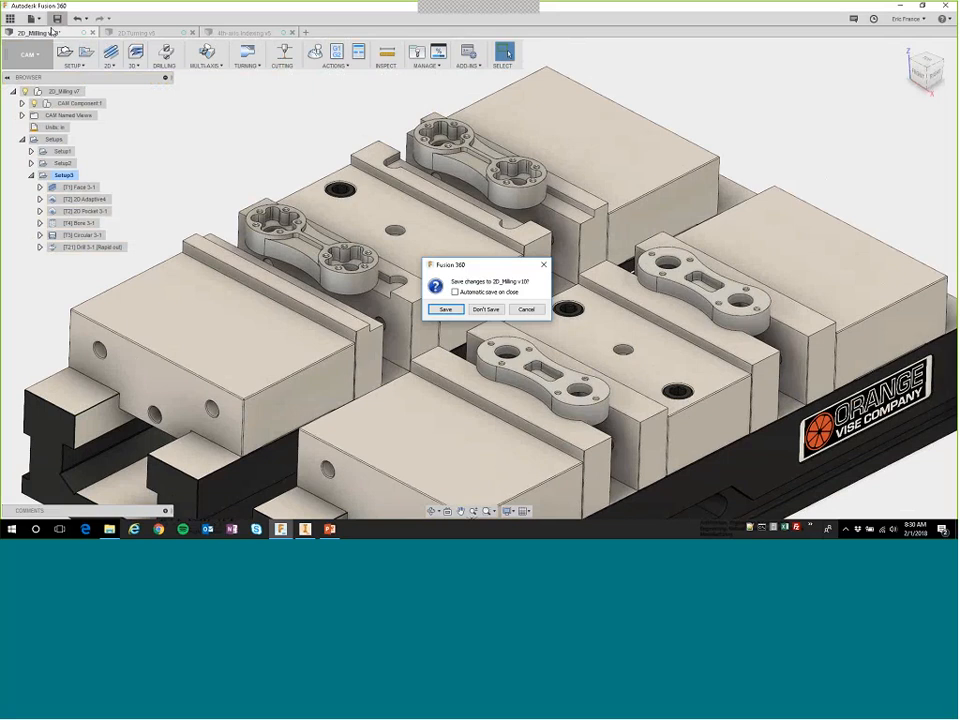
{"action": "left_click", "coordinate": [485, 309]}
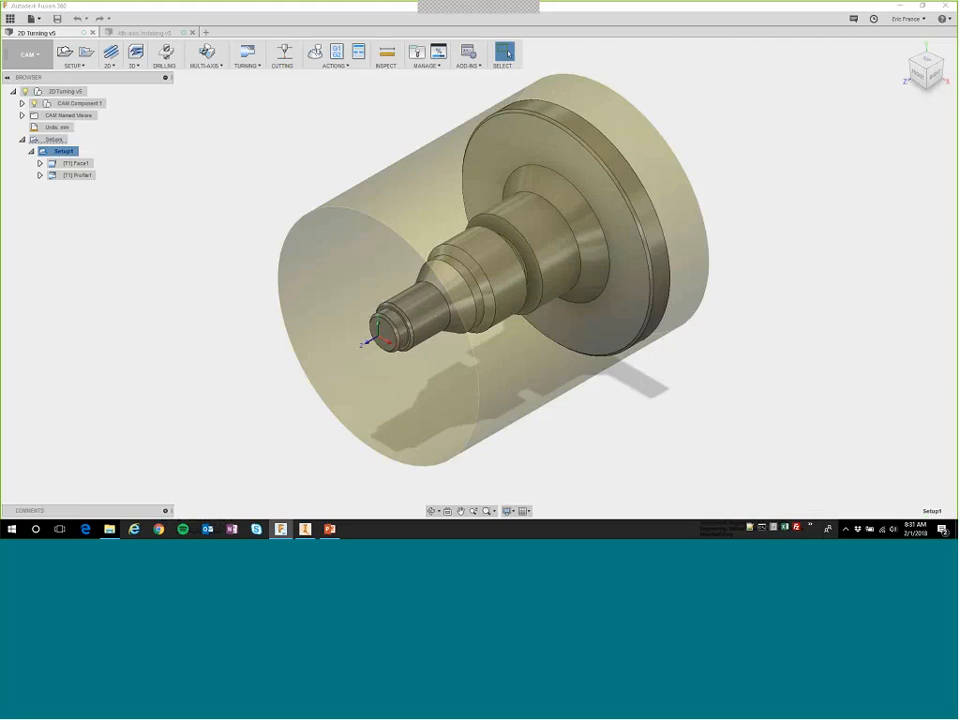
Examine the Face1 and Profile1 toolpaths of the turning part's Setup1 and clear the selection.
{"action": "left_click", "coordinate": [76, 163]}
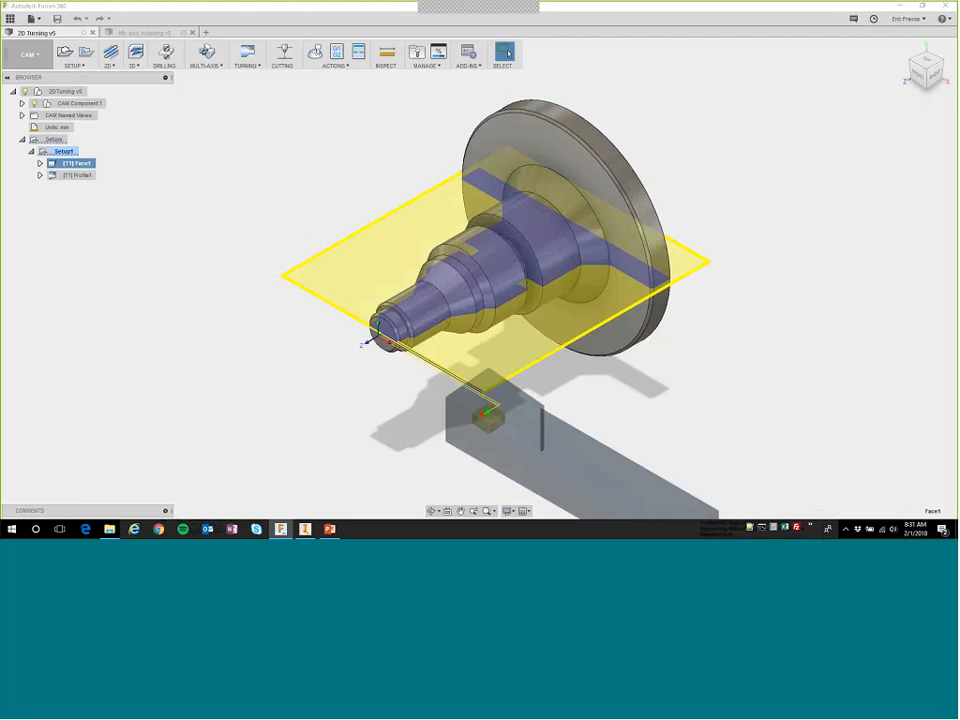
{"action": "left_click", "coordinate": [80, 176]}
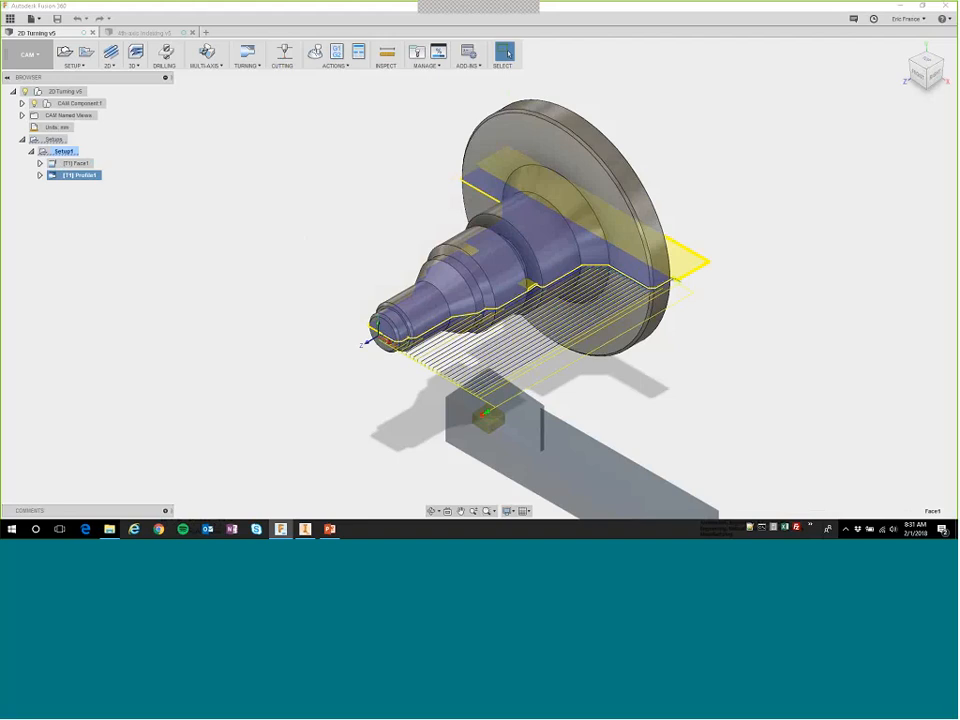
{"action": "left_click", "coordinate": [86, 212]}
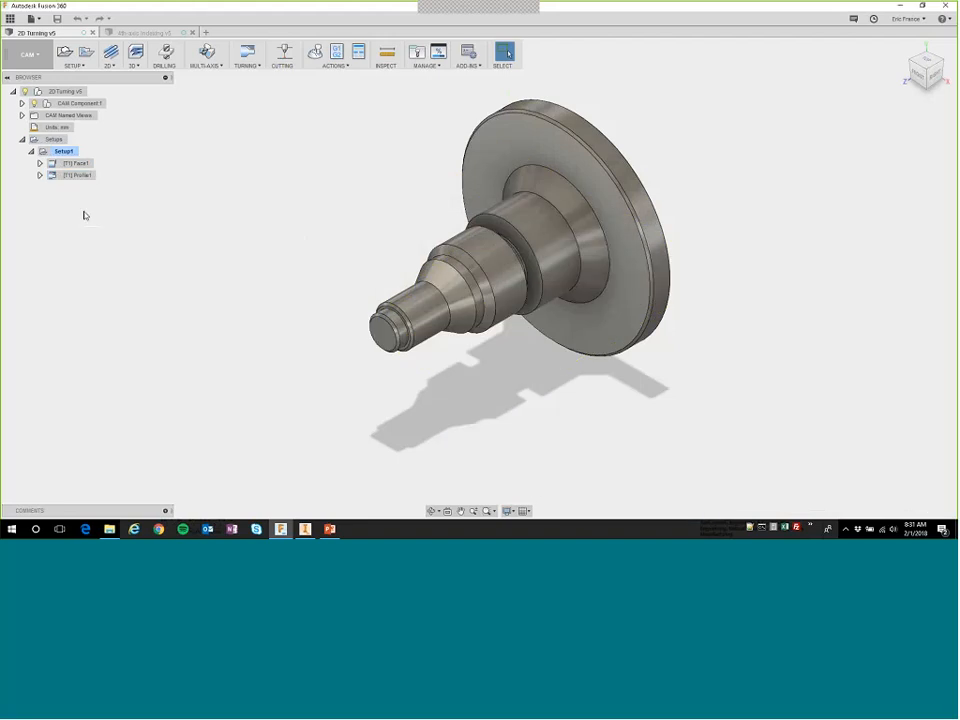
Derive a Turning Groove operation from Profile1 and assign it tool #2, the OD grooving turning tool.
{"action": "right_click", "coordinate": [84, 176]}
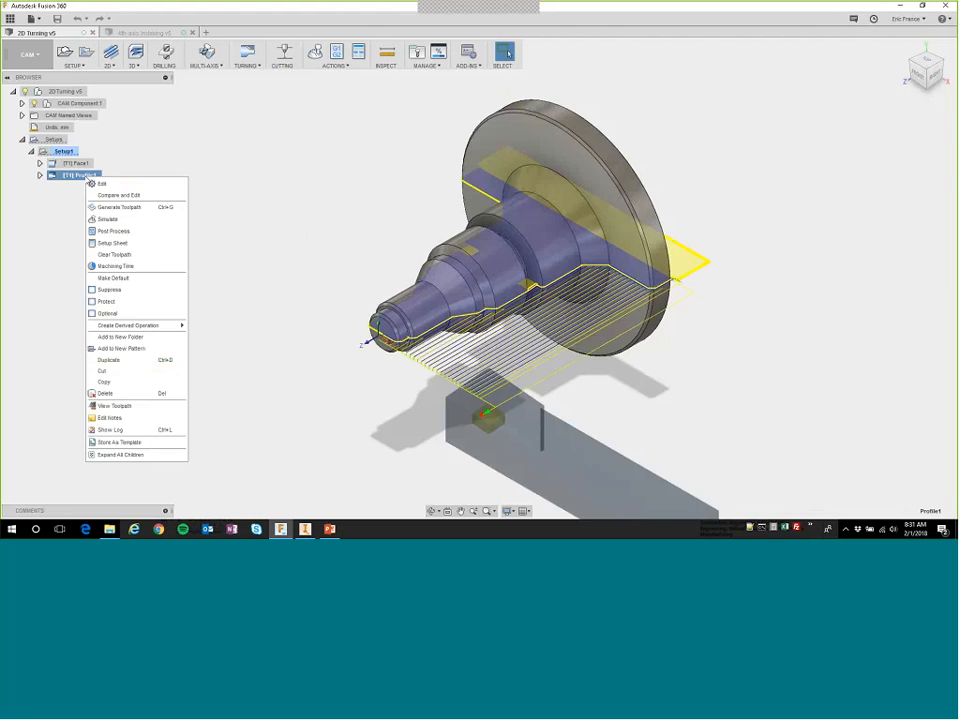
{"action": "mouse_move", "coordinate": [142, 329]}
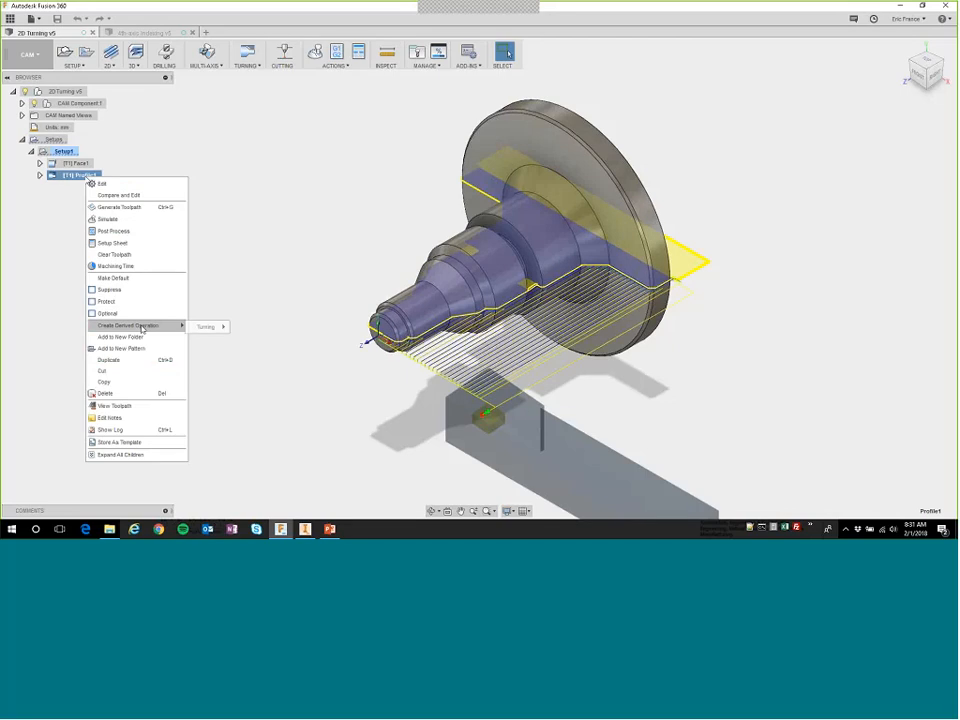
{"action": "mouse_move", "coordinate": [207, 327]}
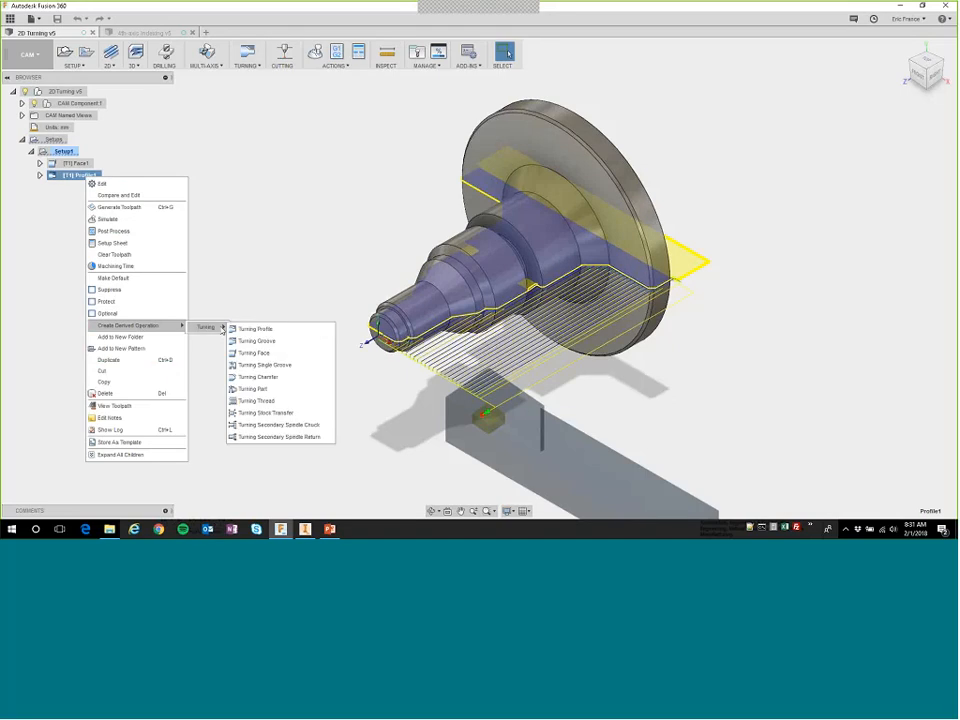
{"action": "left_click", "coordinate": [256, 342]}
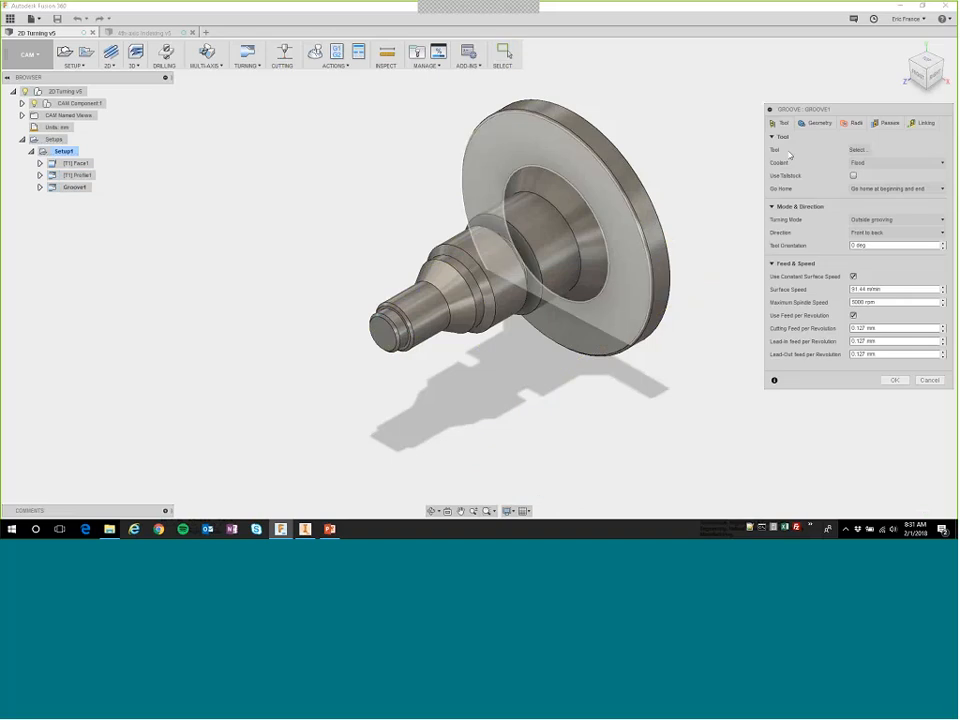
{"action": "left_click", "coordinate": [858, 149]}
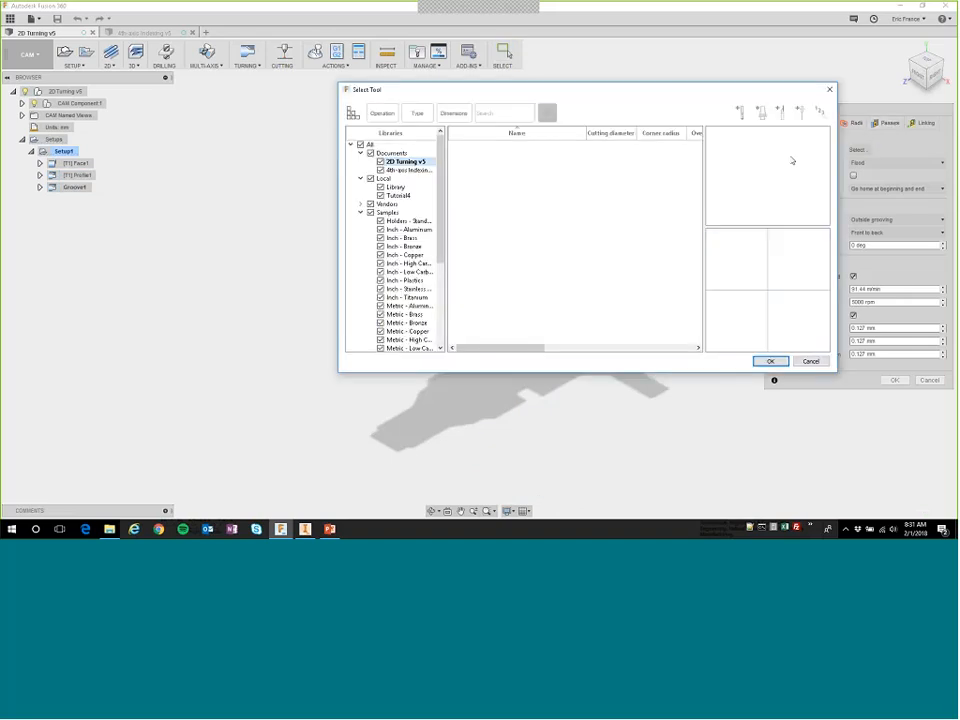
{"action": "key", "text": "Return"}
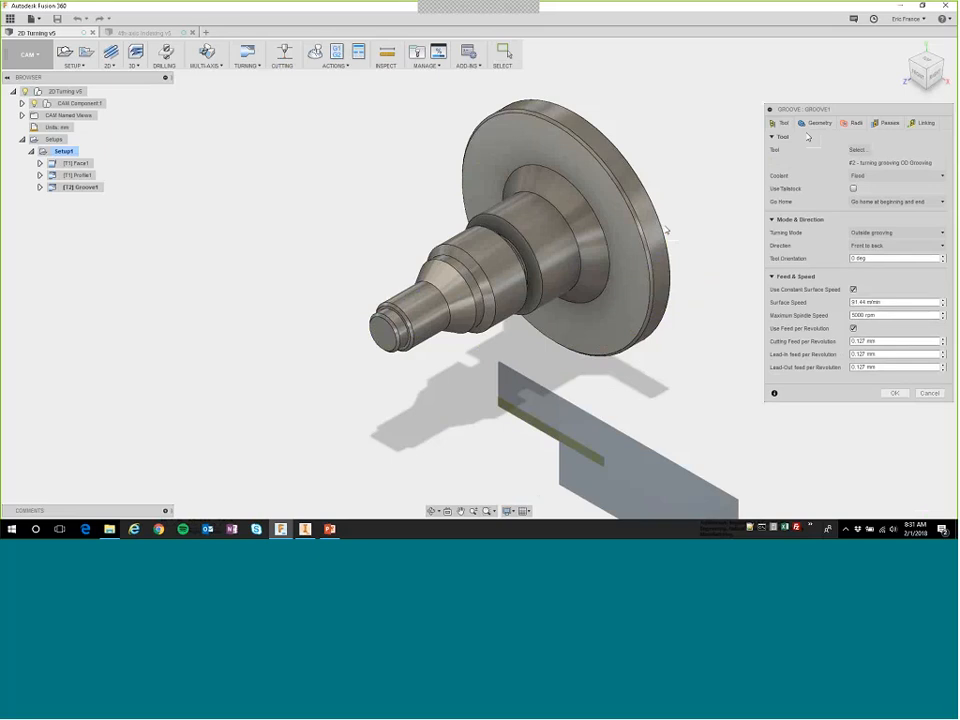
Confine the groove operation by selection, using the groove's front circular edge as front reference and its rear shoulder edge as back reference.
{"action": "left_click", "coordinate": [819, 123]}
{"action": "left_click", "coordinate": [875, 167]}
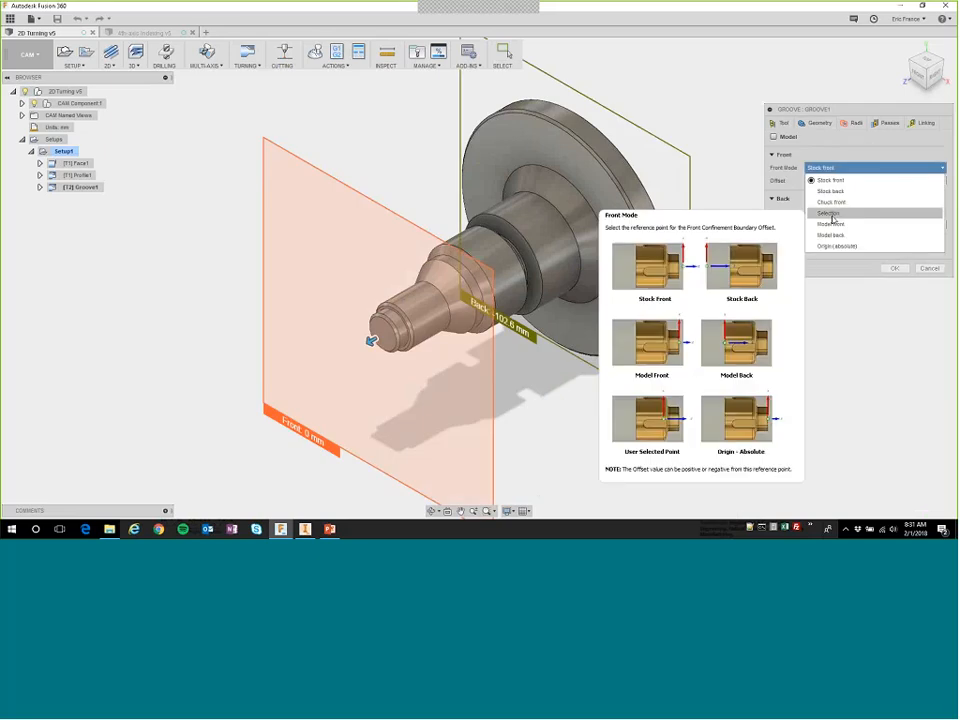
{"action": "left_click", "coordinate": [815, 212]}
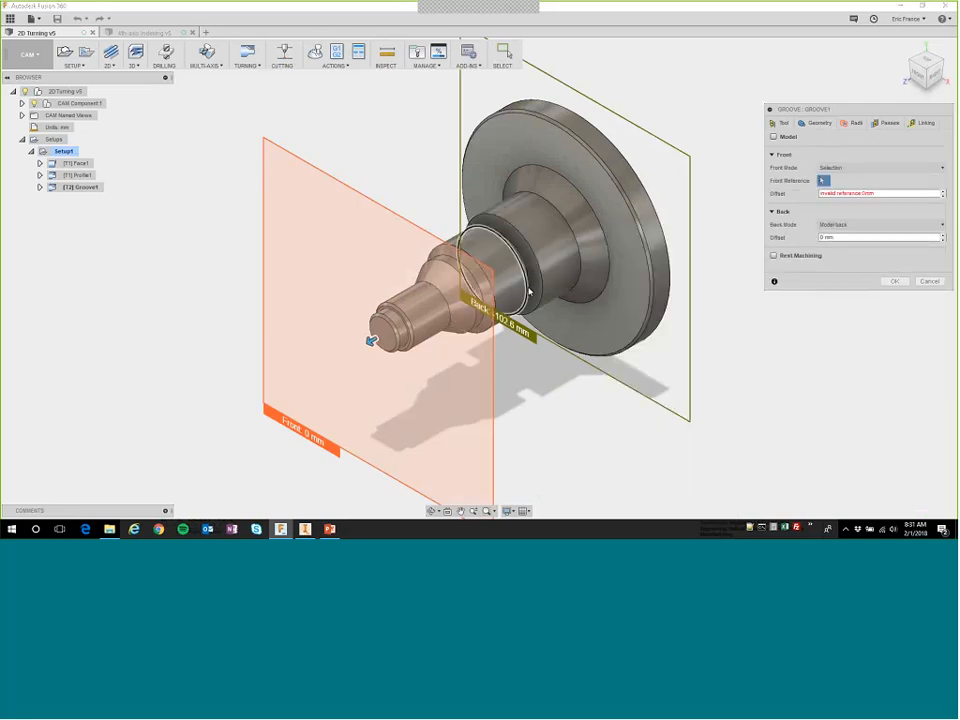
{"action": "left_click", "coordinate": [485, 275]}
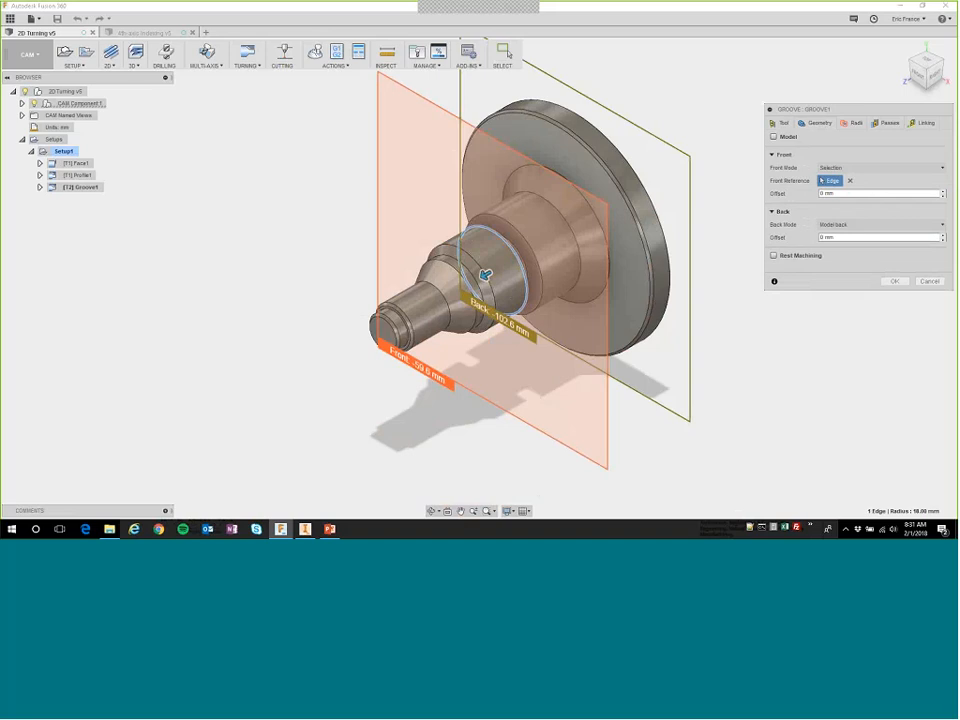
{"action": "left_click", "coordinate": [875, 224]}
{"action": "left_click", "coordinate": [835, 271]}
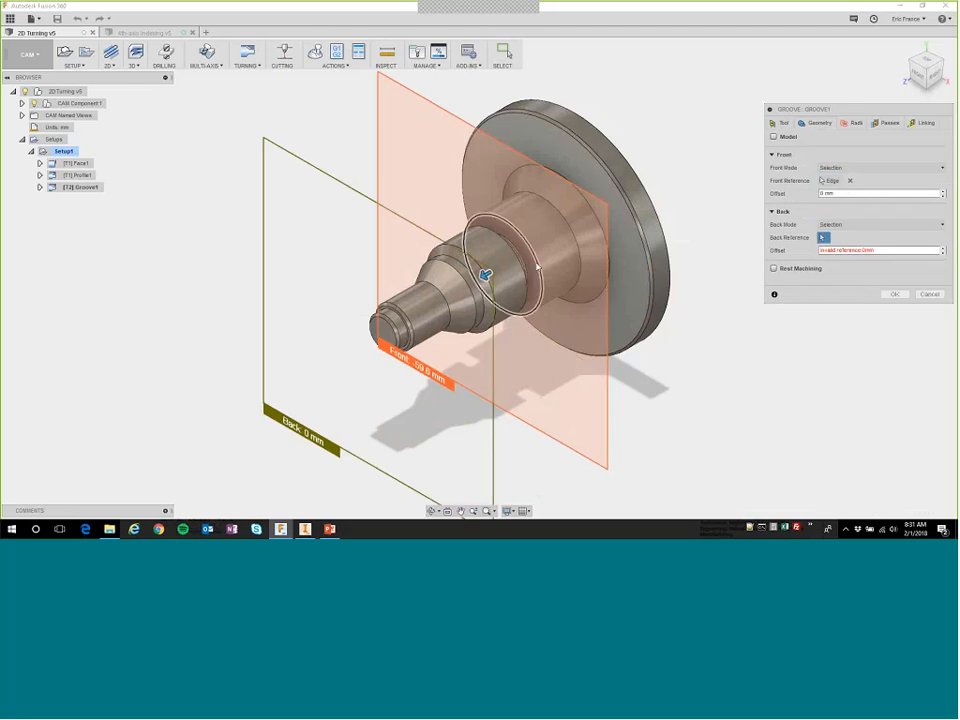
{"action": "left_click", "coordinate": [539, 266]}
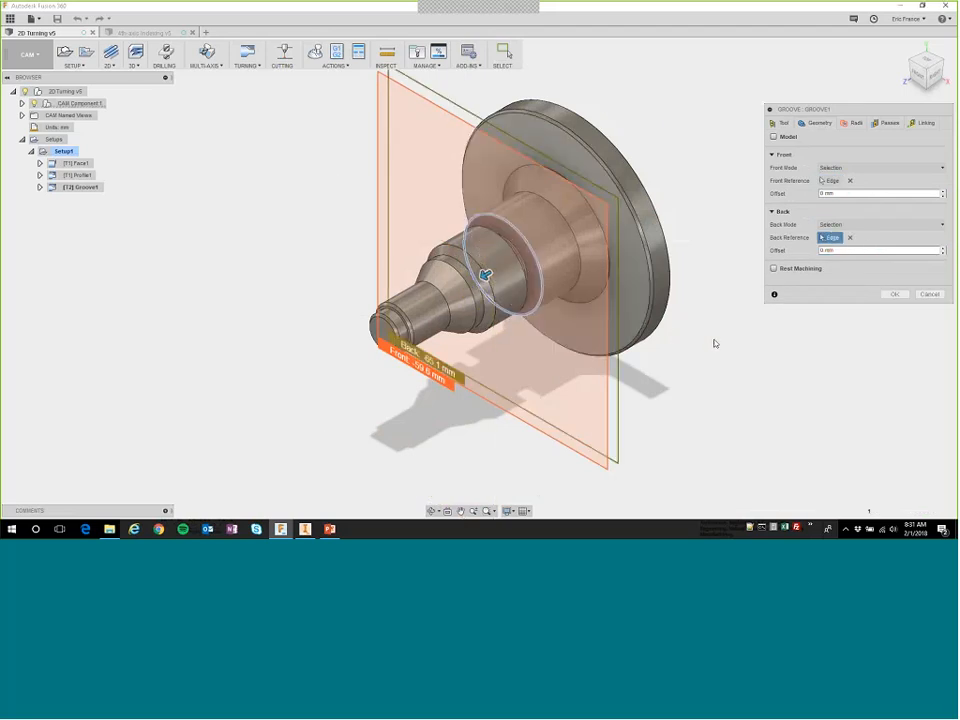
Set the groove operation's maximum grooving stepover to 0.5 mm and accept the operation to generate its toolpath.
{"action": "left_click", "coordinate": [893, 295]}
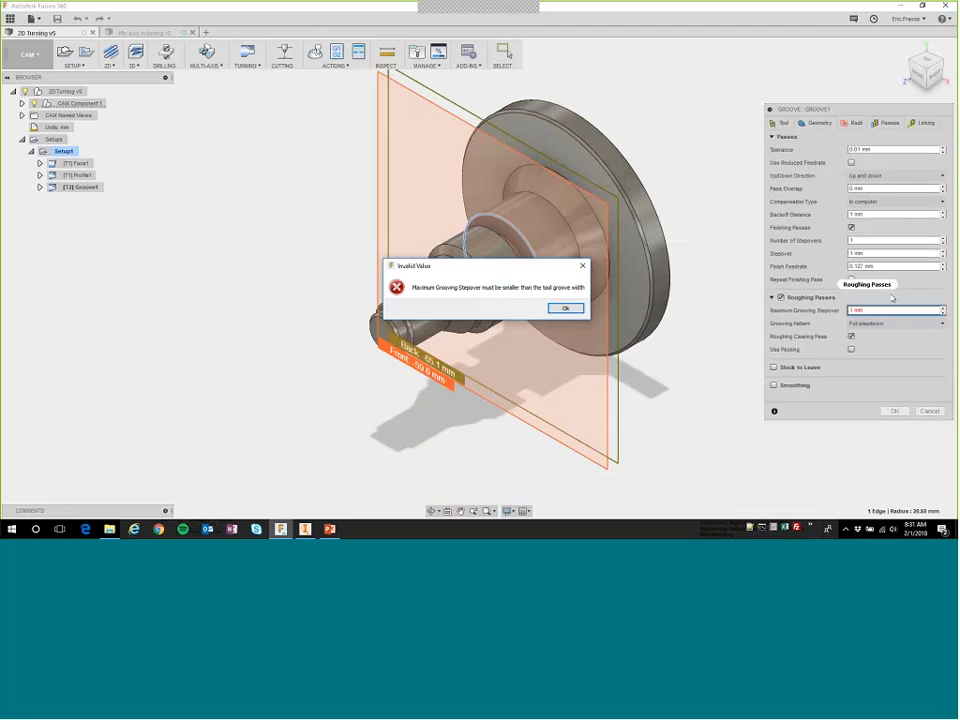
{"action": "key", "text": "Return"}
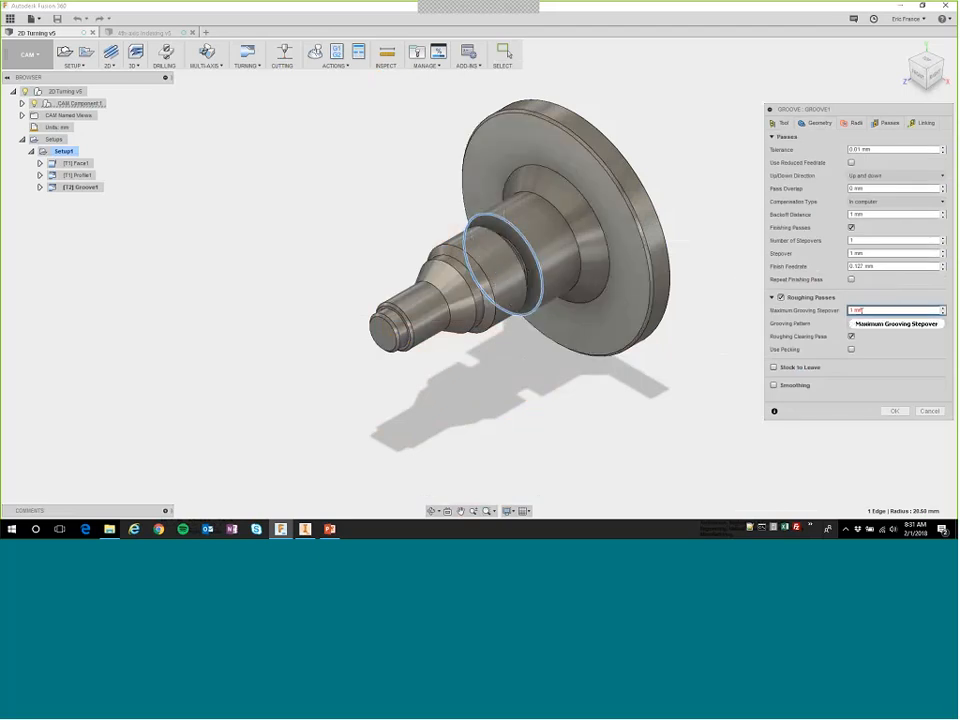
{"action": "left_click_drag", "start_coordinate": [853, 310], "coordinate": [837, 311]}
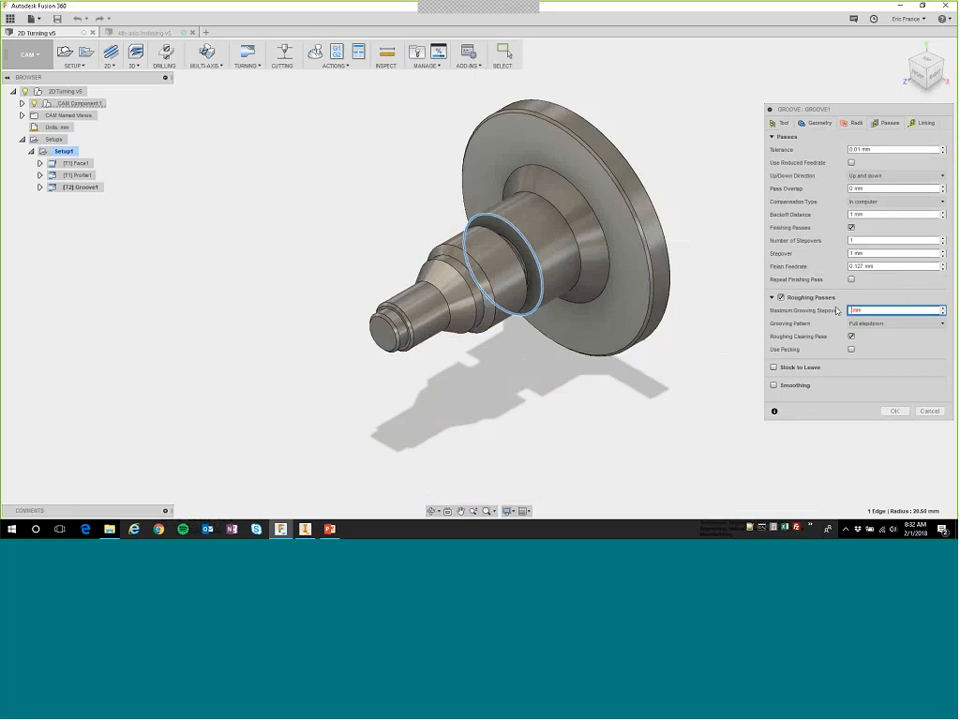
{"action": "type", "text": ".5"}
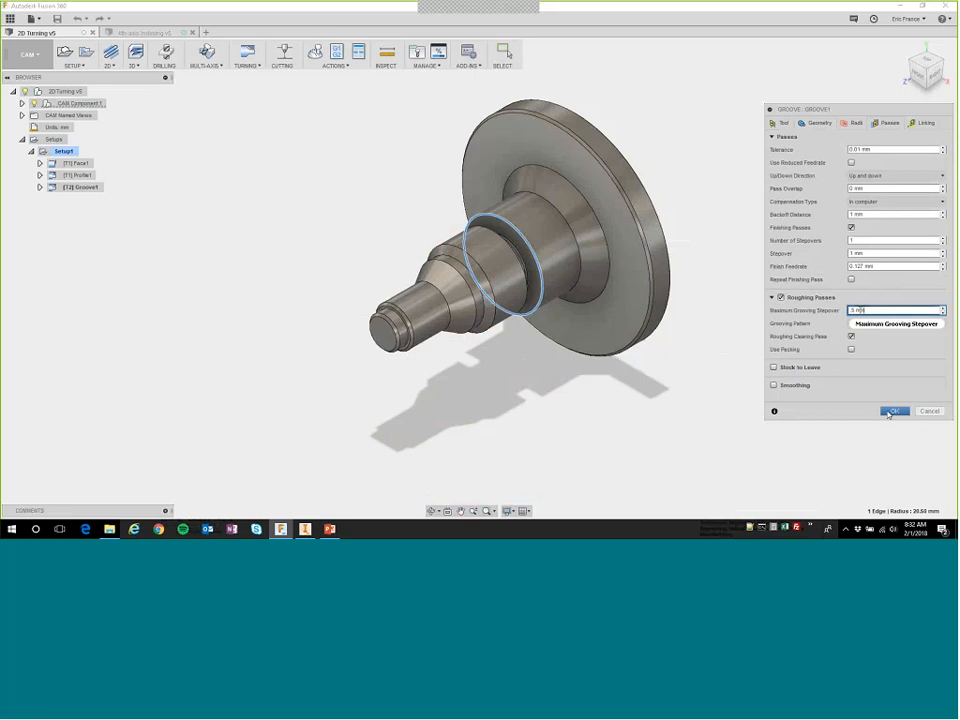
{"action": "left_click", "coordinate": [891, 411]}
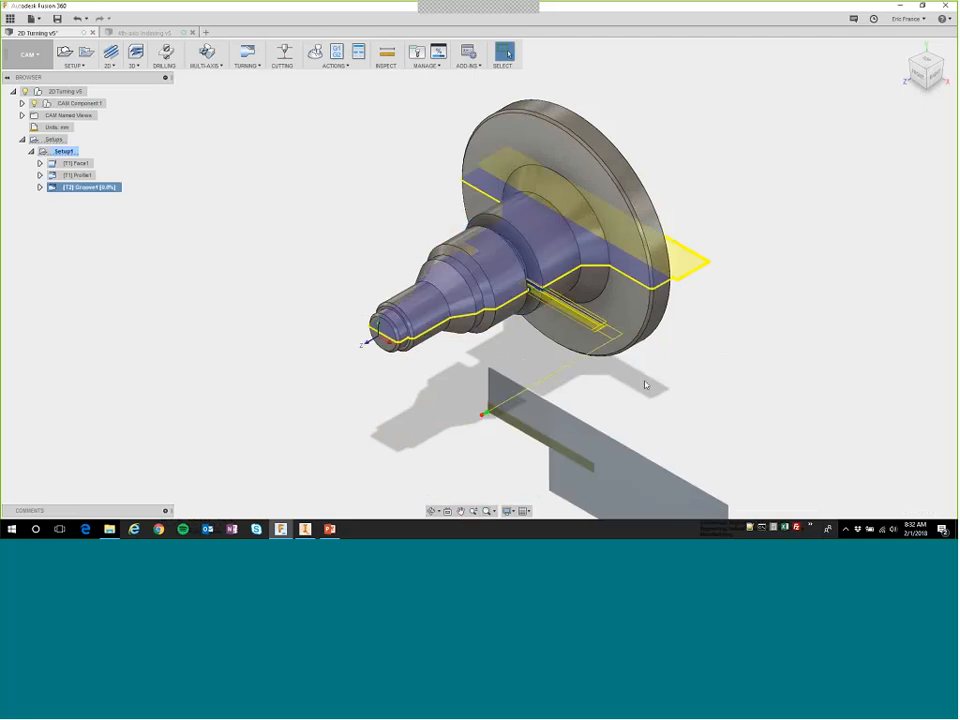
Examine the Groove1 toolpath close up at the groove and clear the selection.
{"action": "scroll", "coordinate": [530, 288], "scroll_direction": "up", "scroll_amount": 5}
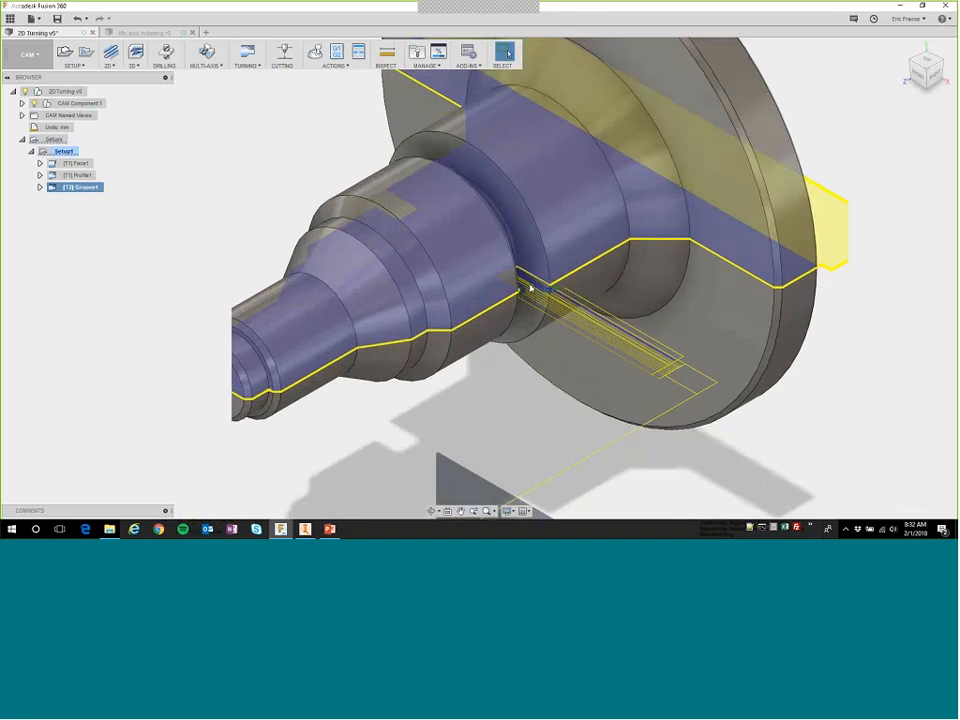
{"action": "scroll", "coordinate": [530, 288], "scroll_direction": "up", "scroll_amount": 4}
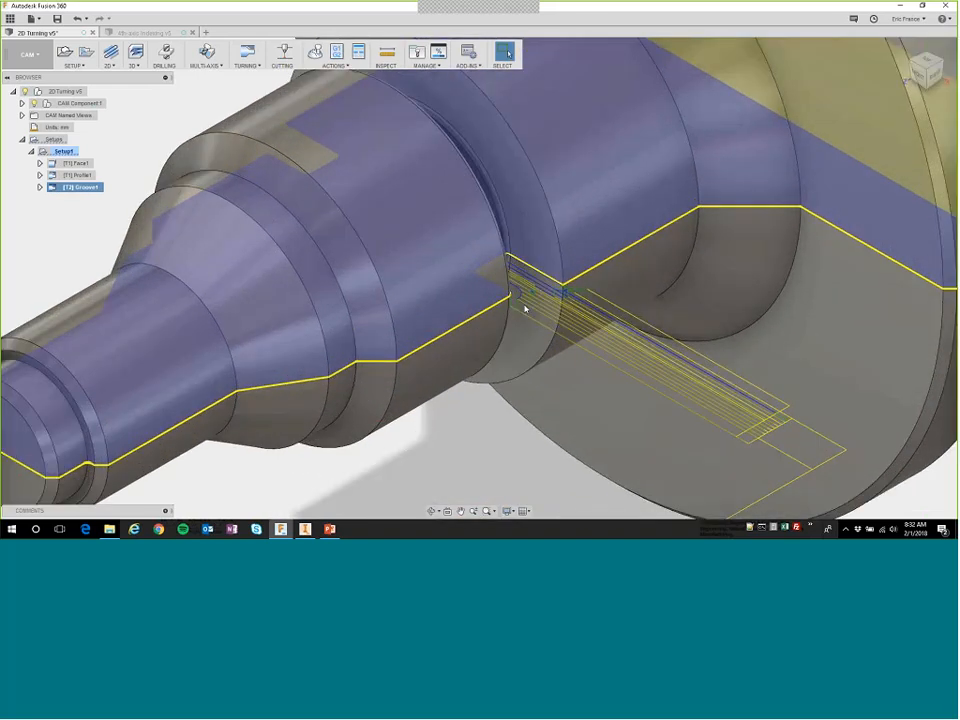
{"action": "scroll", "coordinate": [524, 308], "scroll_direction": "down", "scroll_amount": 8}
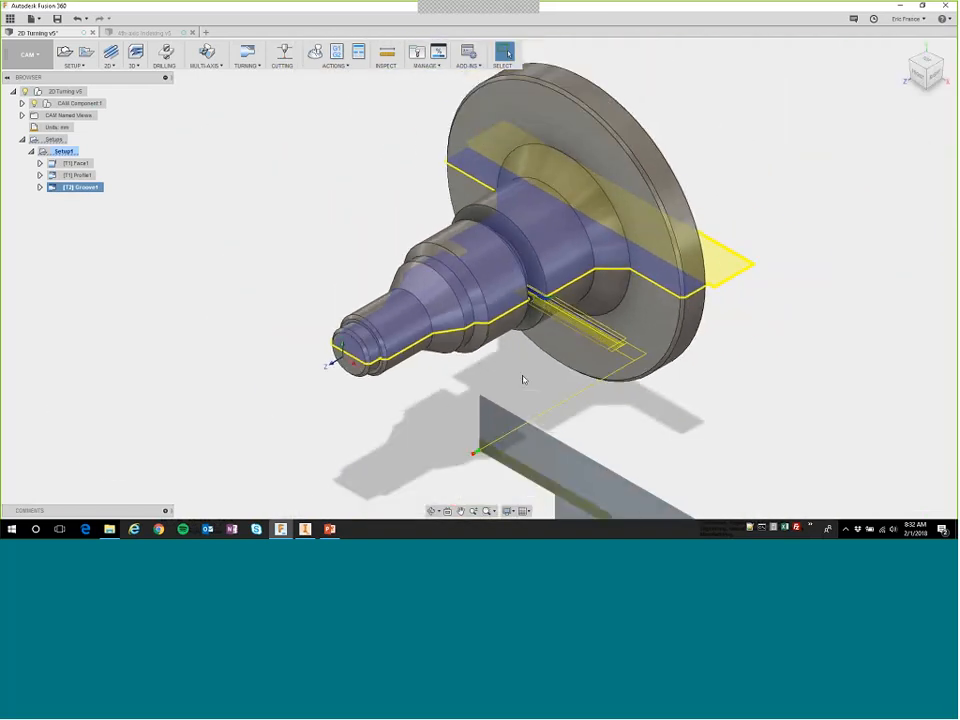
{"action": "left_click", "coordinate": [452, 403]}
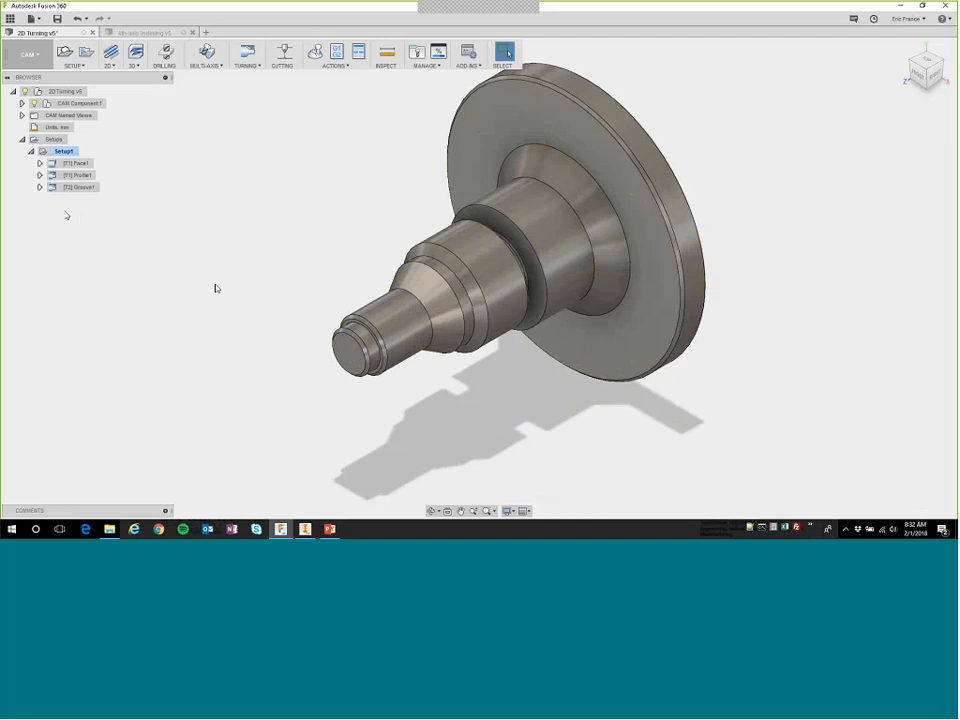
Create a Turning Thread operation in Setup1 and assign it the thread iso triple OD threading tool.
{"action": "right_click", "coordinate": [66, 213]}
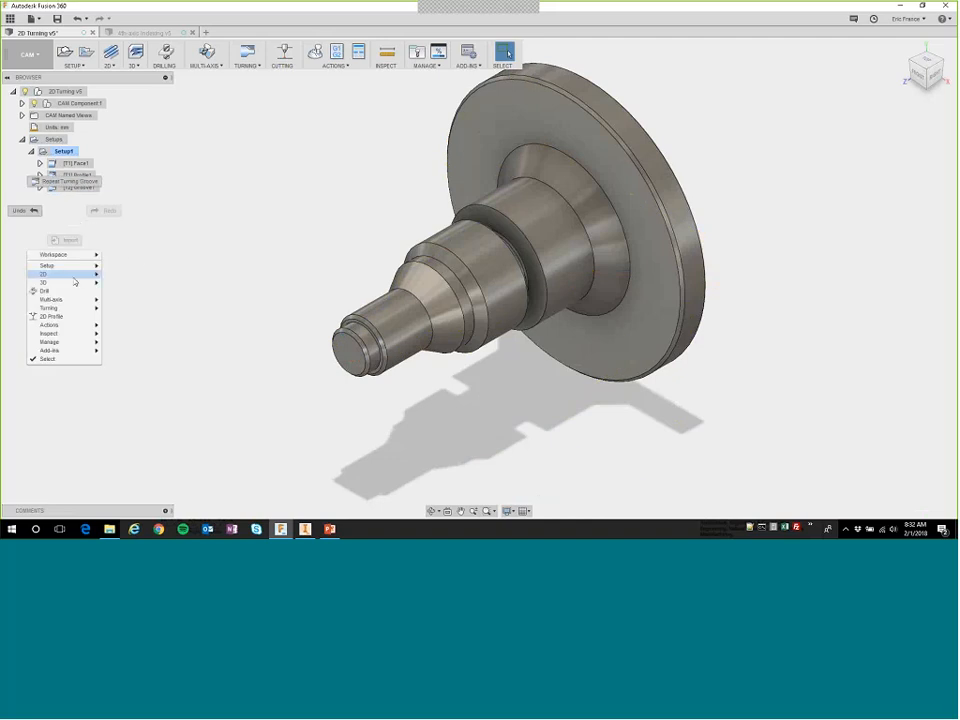
{"action": "mouse_move", "coordinate": [74, 310]}
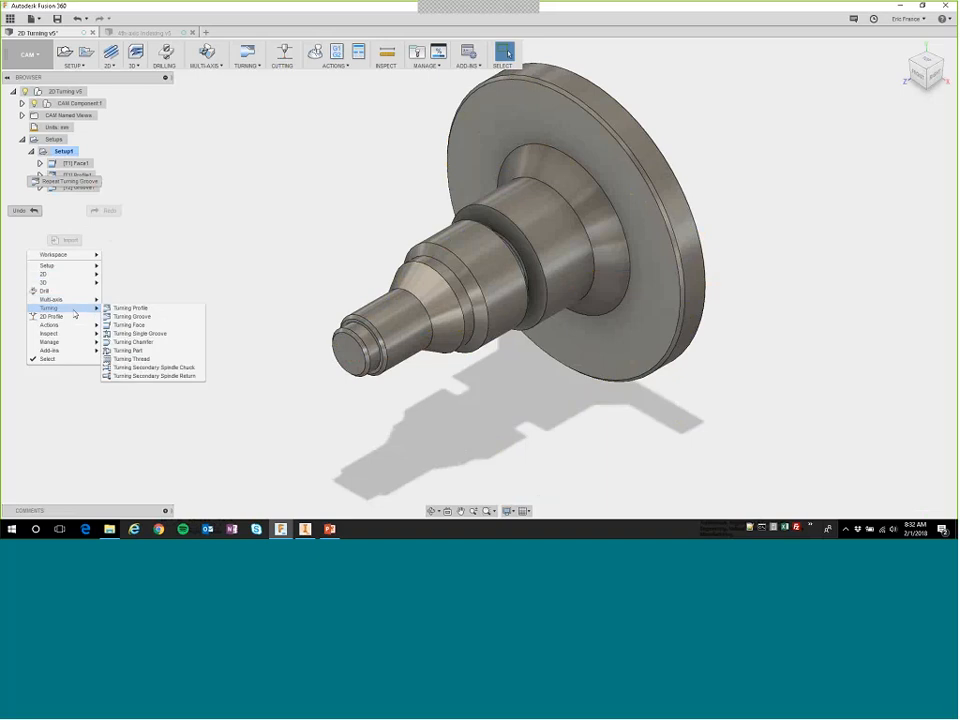
{"action": "left_click", "coordinate": [138, 359]}
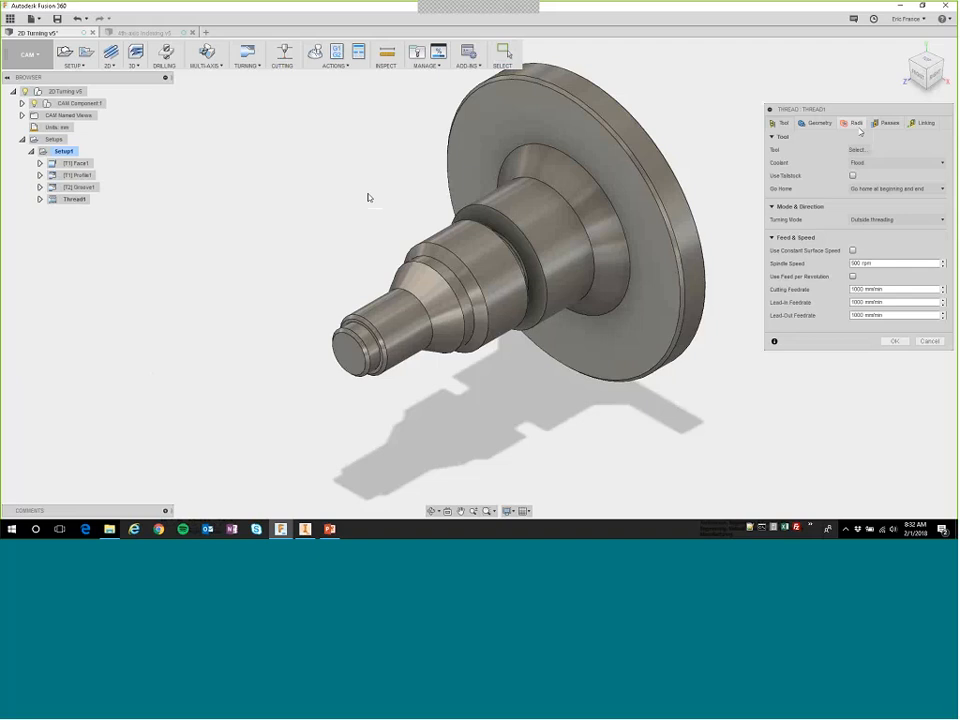
{"action": "left_click", "coordinate": [858, 150]}
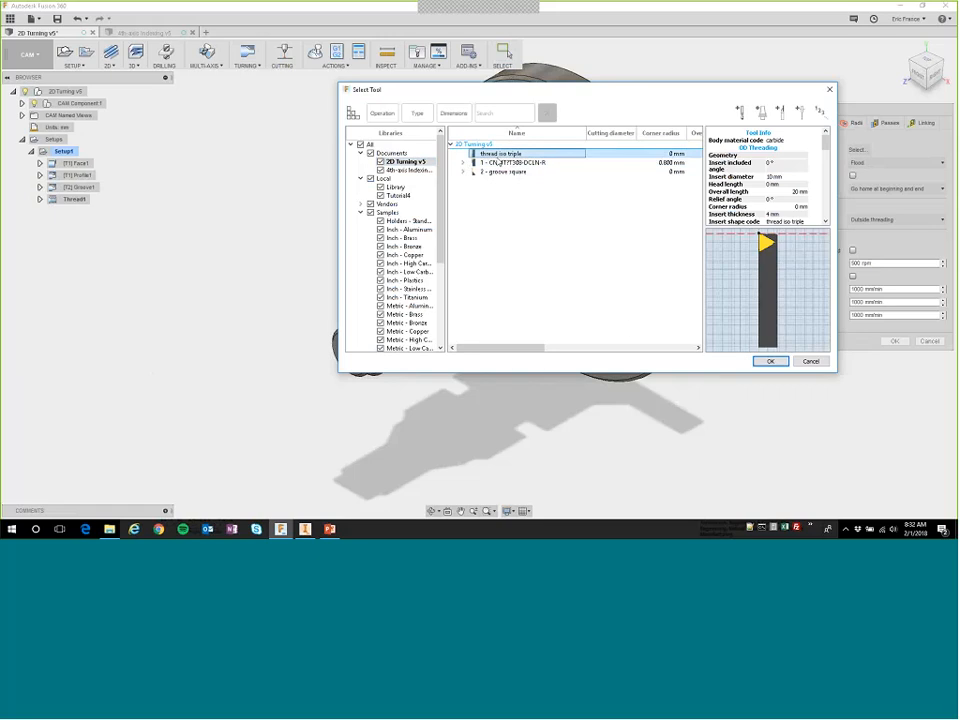
{"action": "left_click", "coordinate": [770, 361]}
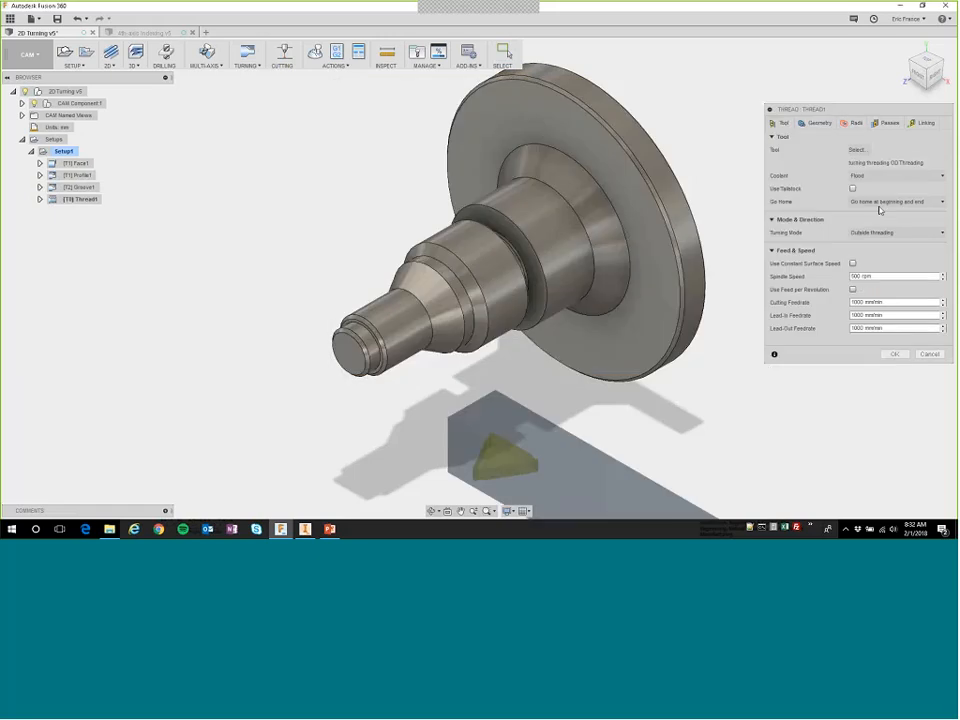
Select the cylindrical face in front of the groove as thread face and set the frontside and backside stock offsets to 2 mm.
{"action": "left_click", "coordinate": [818, 123]}
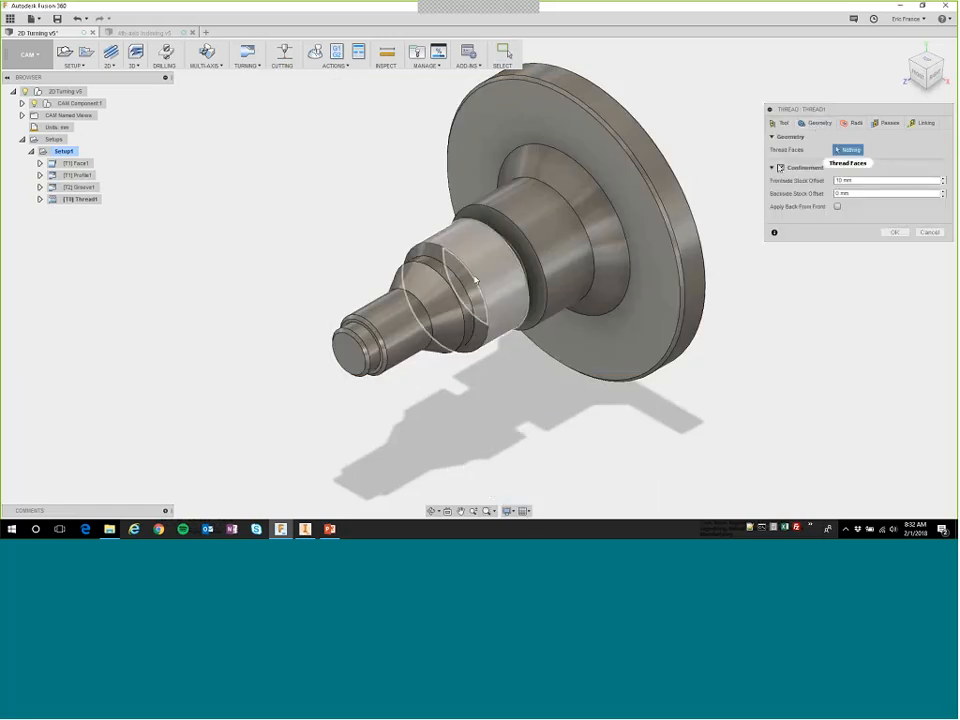
{"action": "left_click", "coordinate": [489, 279]}
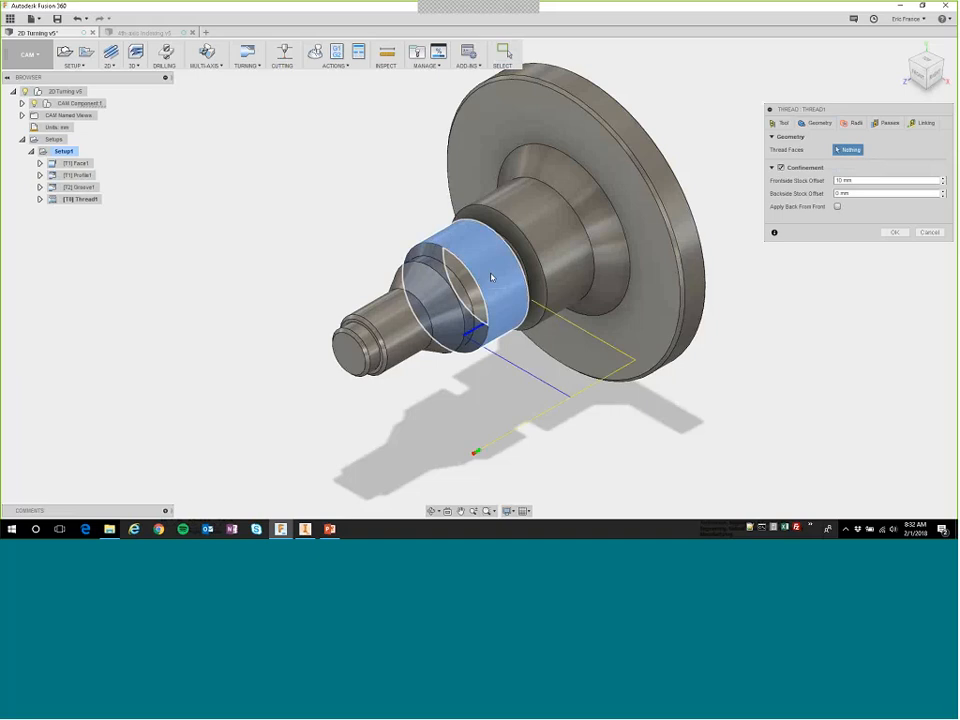
{"action": "left_click", "coordinate": [491, 278]}
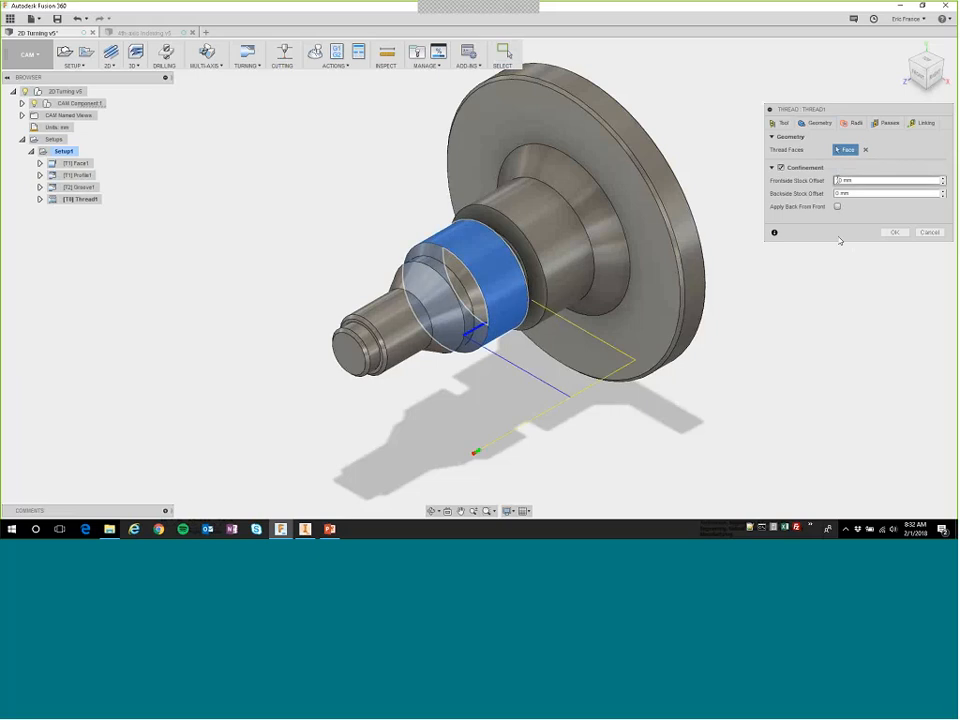
{"action": "double_click", "coordinate": [837, 180]}
{"action": "type", "text": "2"}
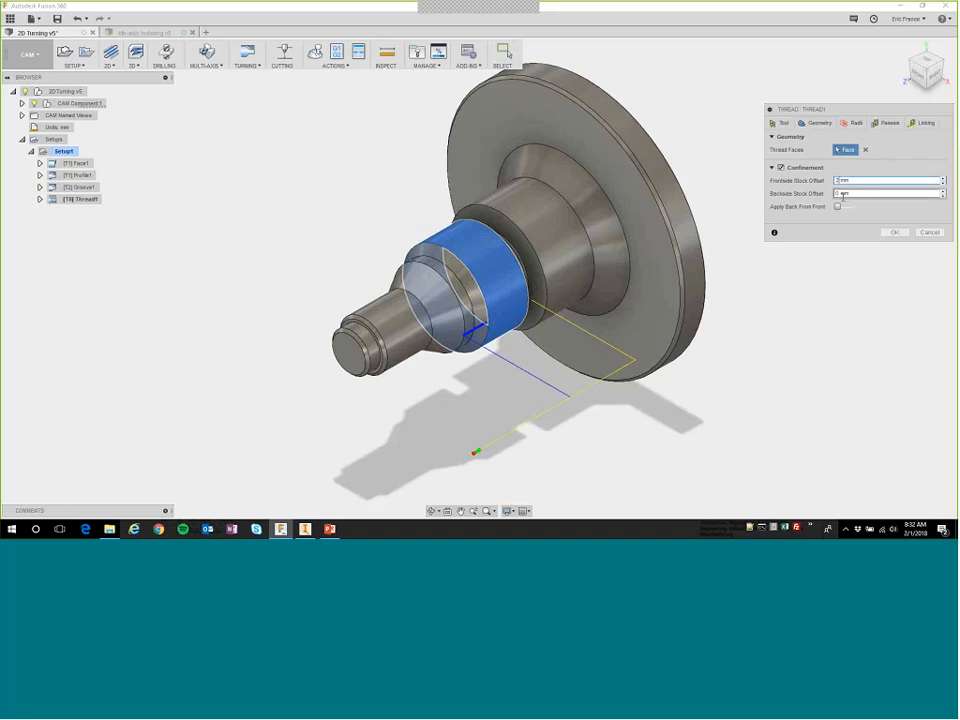
{"action": "double_click", "coordinate": [840, 193]}
{"action": "type", "text": "2"}
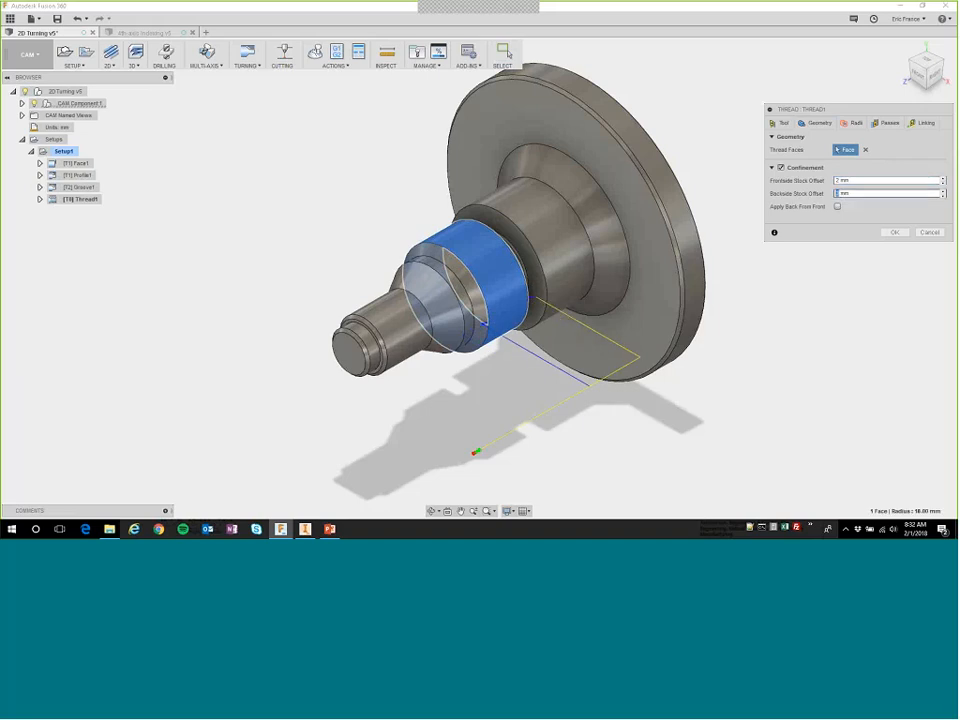
Review the thread operation's pass settings, accept it to generate the toolpath and inspect the thread passes.
{"action": "mouse_move", "coordinate": [859, 195]}
{"action": "left_click", "coordinate": [885, 122]}
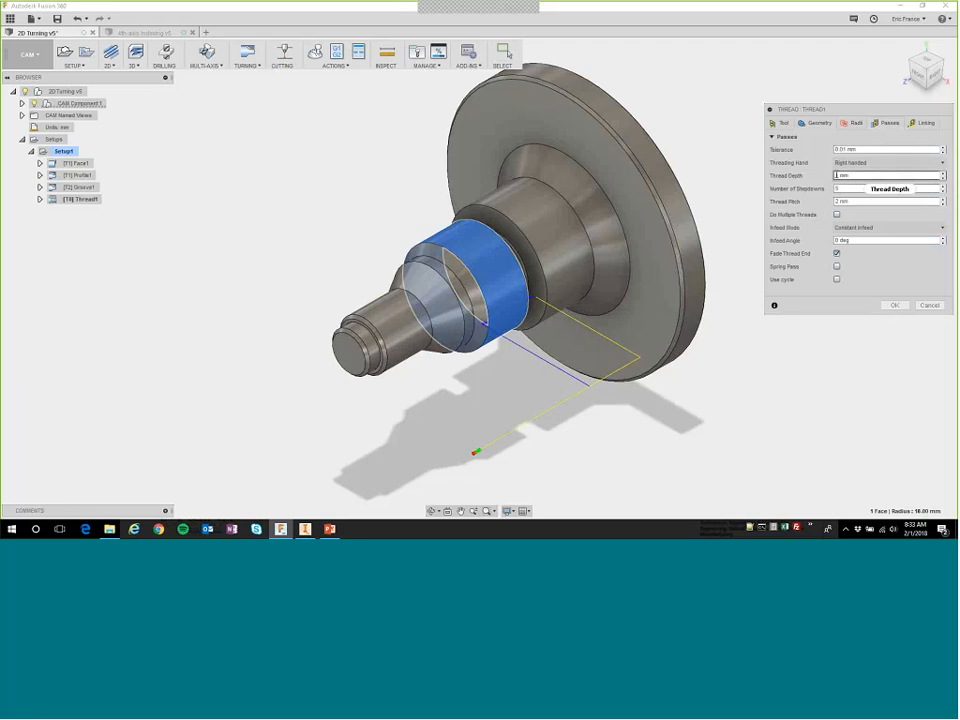
{"action": "left_click", "coordinate": [893, 307]}
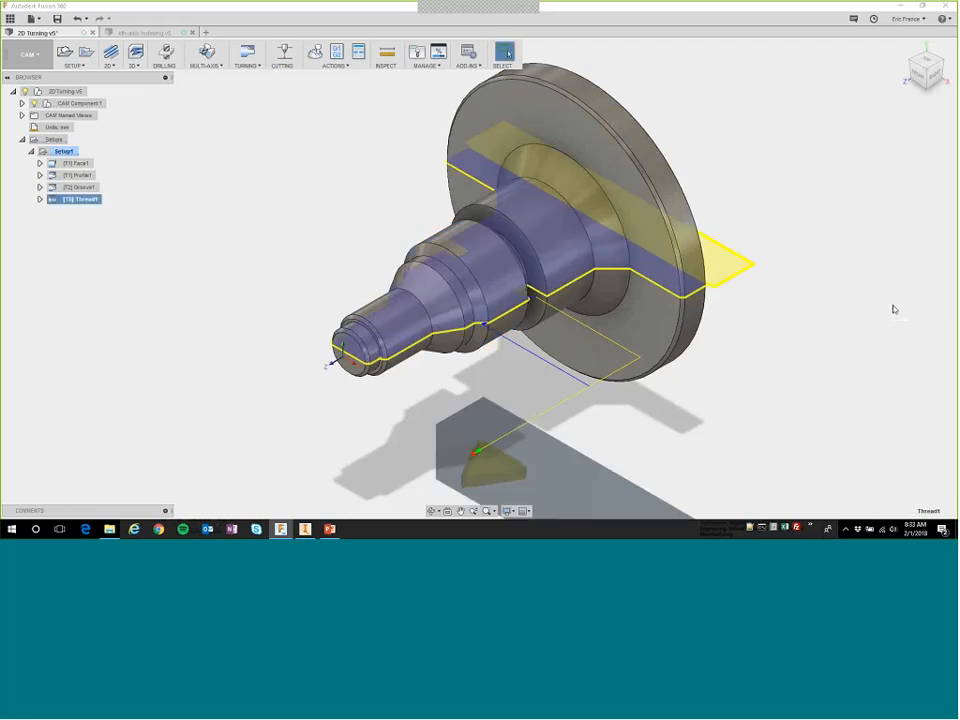
{"action": "scroll", "coordinate": [482, 320], "scroll_direction": "up", "scroll_amount": 8}
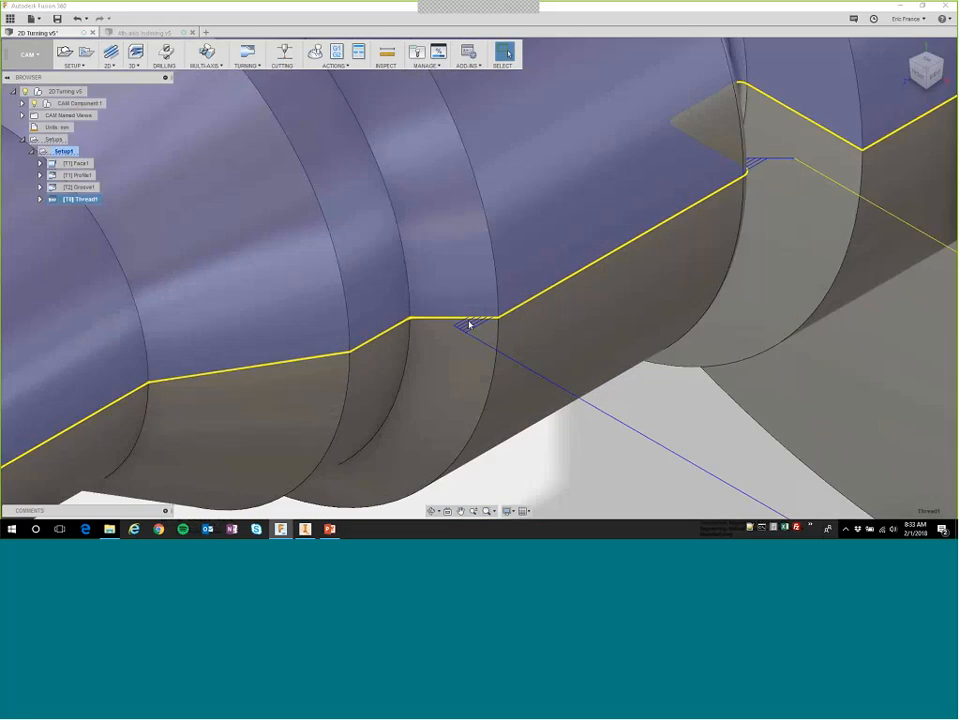
{"action": "scroll", "coordinate": [481, 328], "scroll_direction": "down", "scroll_amount": 8}
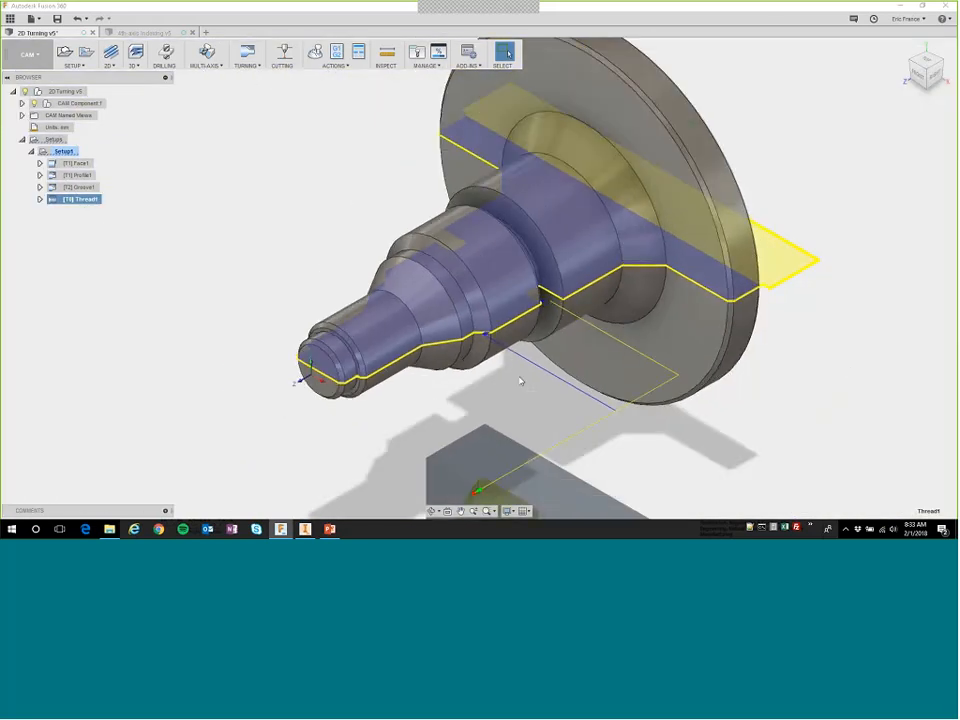
Add a Turning Part cut-off operation using tool #2, the OD grooving tool, with its default settings.
{"action": "left_click", "coordinate": [247, 57]}
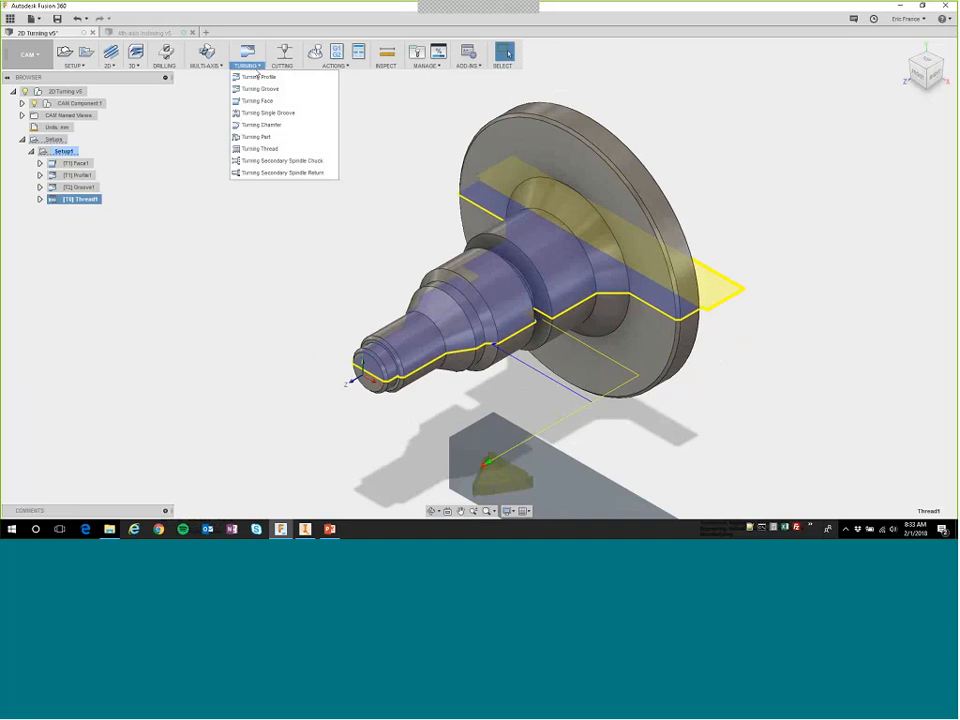
{"action": "left_click", "coordinate": [265, 138]}
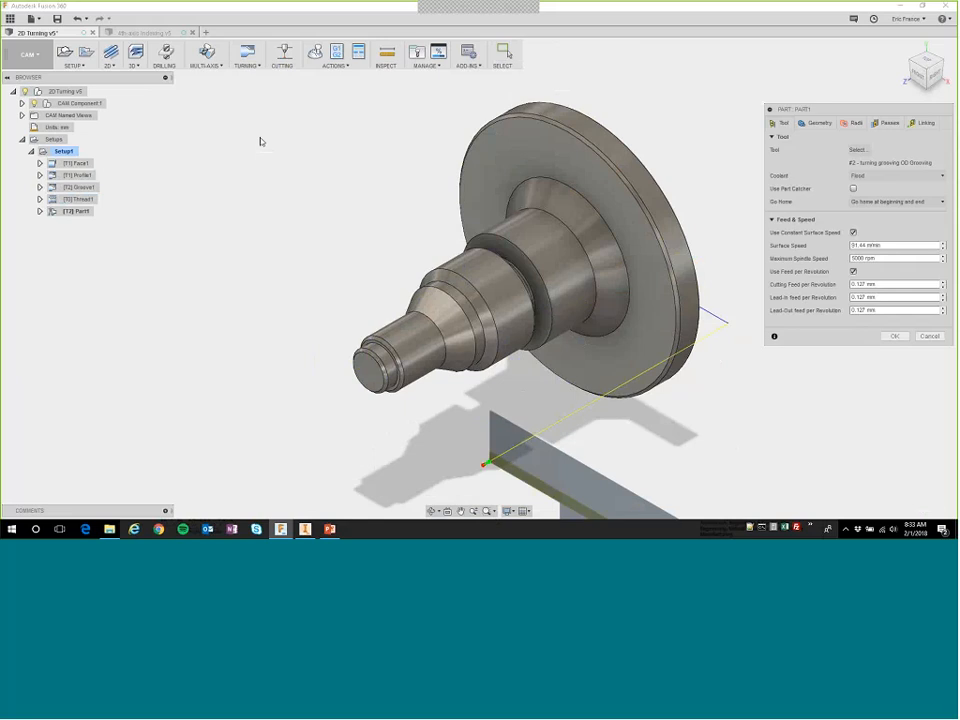
{"action": "left_click", "coordinate": [895, 337]}
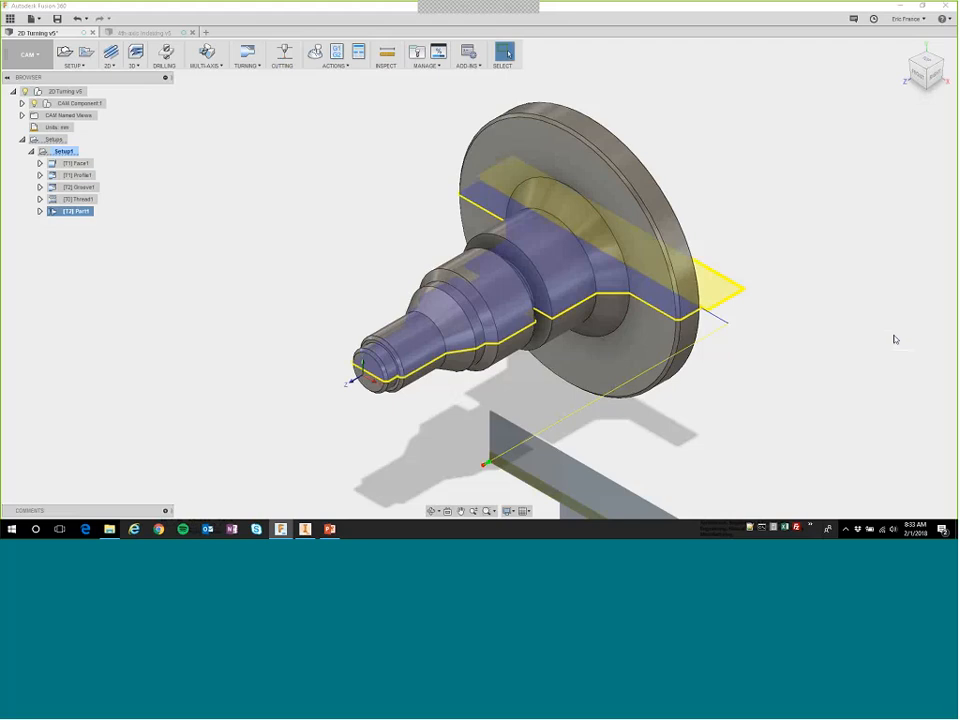
Simulate all of Setup1's turning operations at increased playback speed.
{"action": "right_click", "coordinate": [66, 152]}
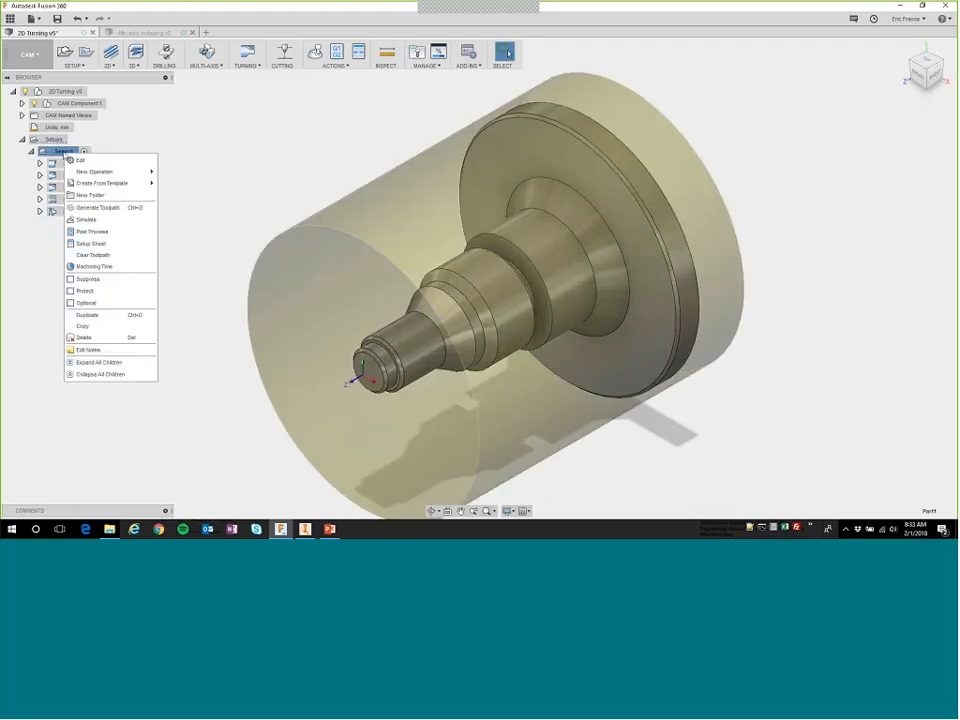
{"action": "left_click", "coordinate": [86, 219]}
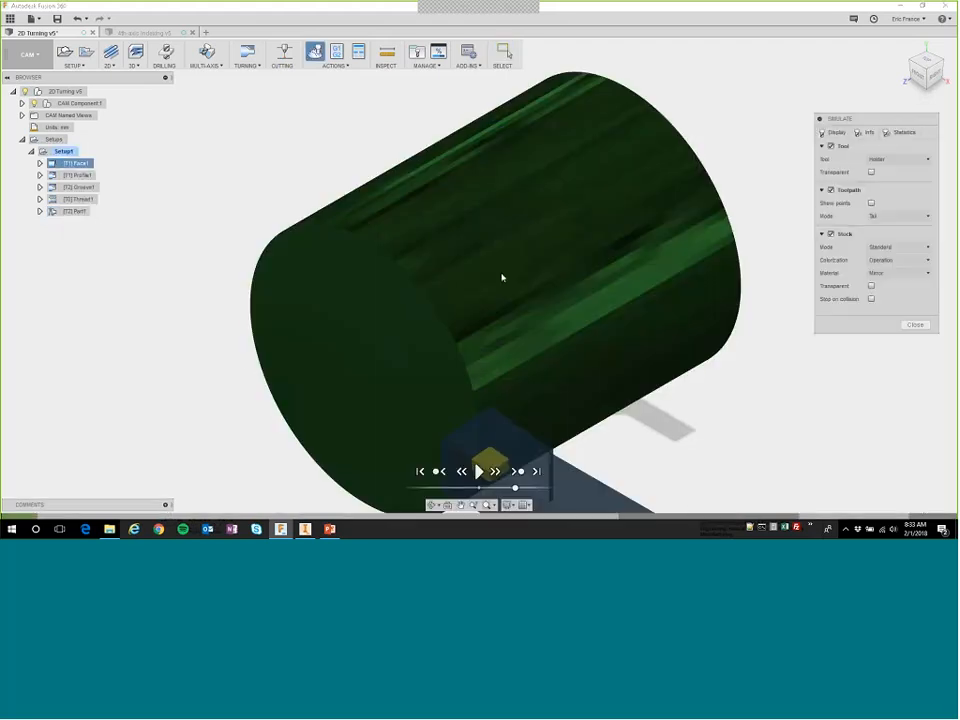
{"action": "middle_click_drag", "start_coordinate": [762, 356], "coordinate": [768, 379]}
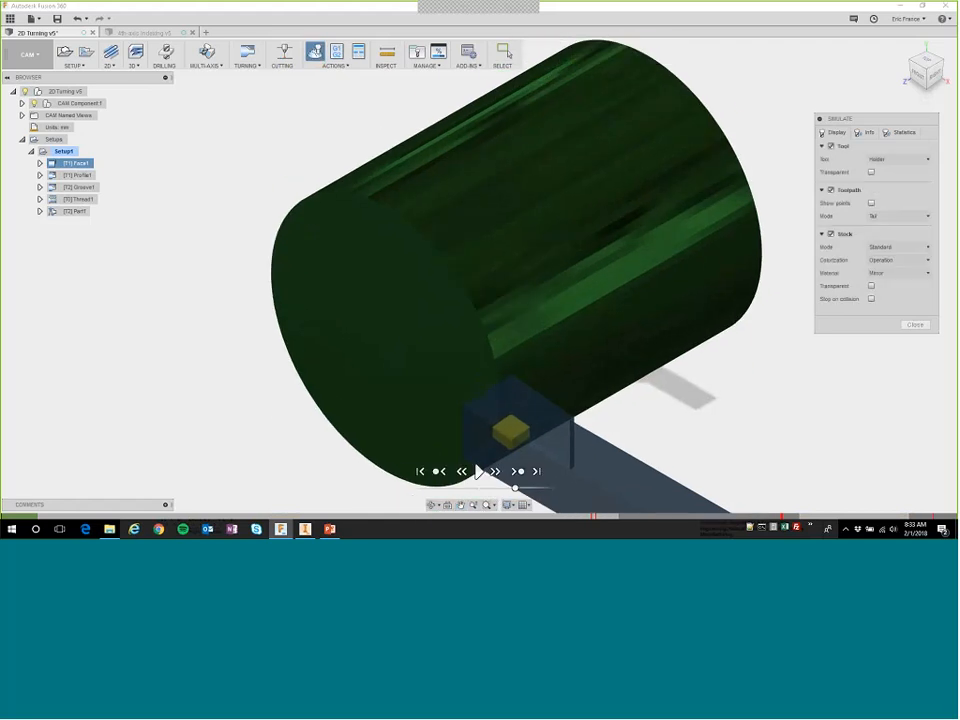
{"action": "left_click", "coordinate": [478, 472]}
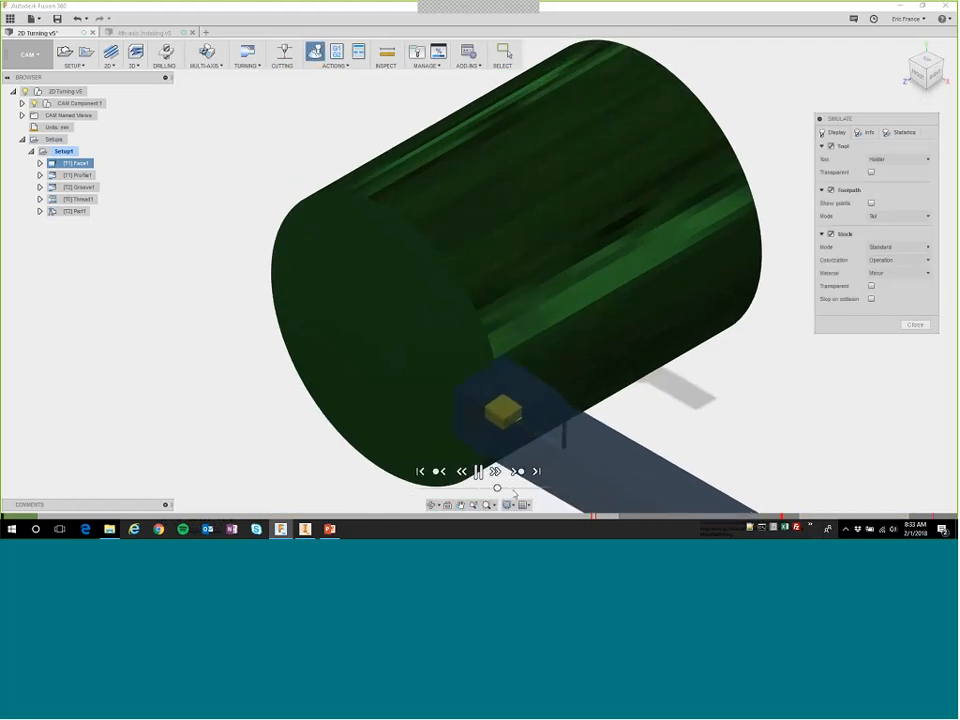
{"action": "left_click", "coordinate": [515, 489]}
{"action": "left_click", "coordinate": [533, 488]}
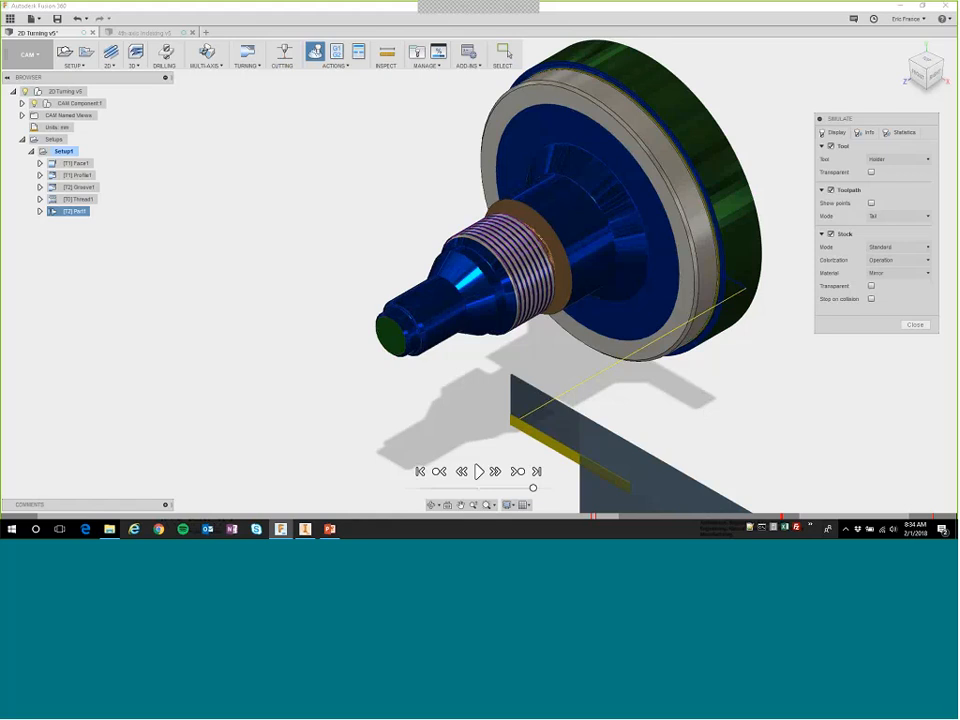
Check the details of the first collision marker on the simulation timeline and close the simulation.
{"action": "mouse_move", "coordinate": [592, 516]}
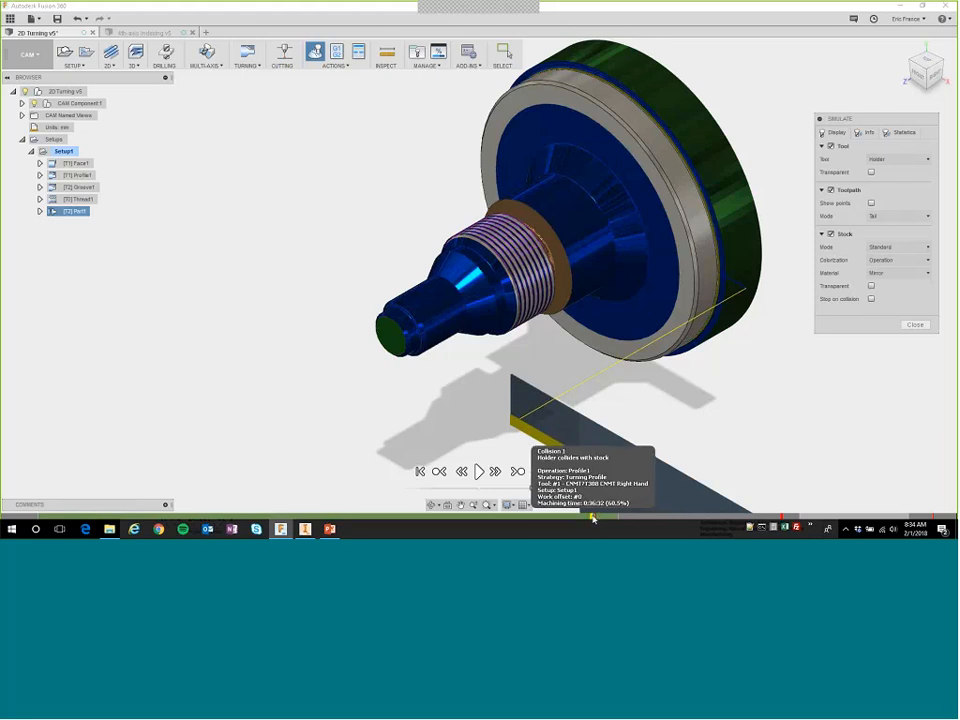
{"action": "left_click", "coordinate": [593, 516]}
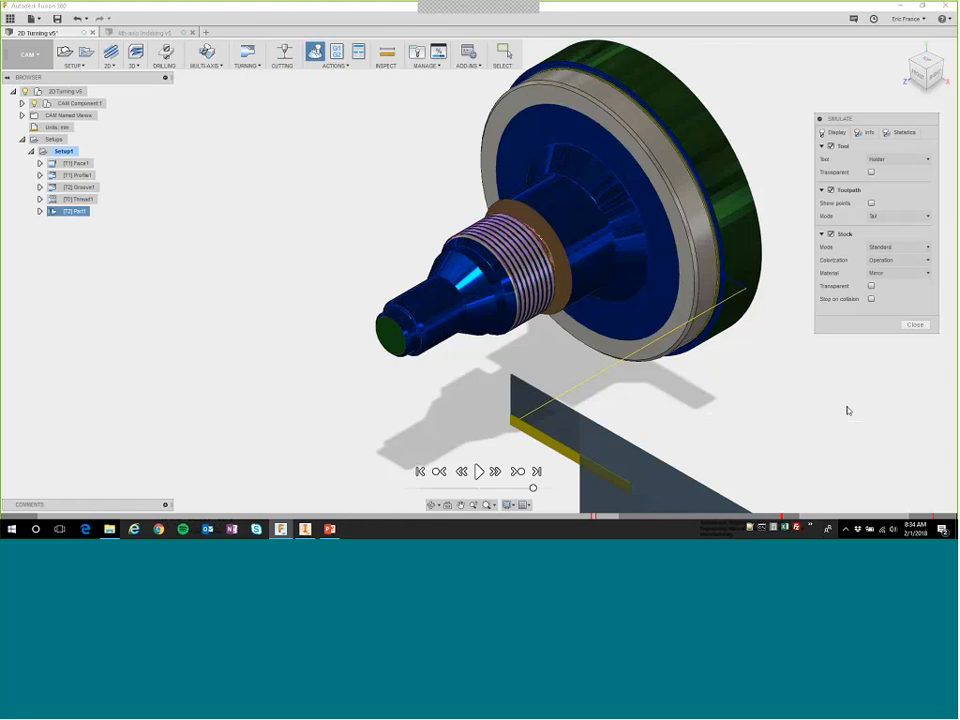
{"action": "left_click", "coordinate": [915, 325]}
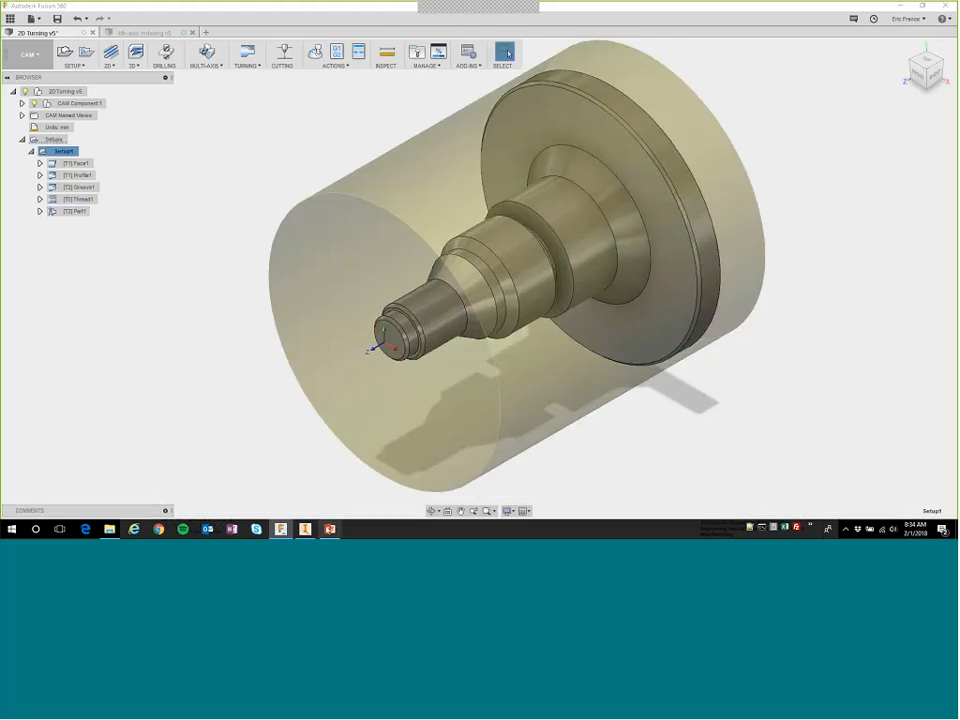
Switch to PowerPoint and show the 2D Milling and Turning slide full screen.
{"action": "left_click", "coordinate": [331, 531]}
{"action": "left_click", "coordinate": [466, 411]}
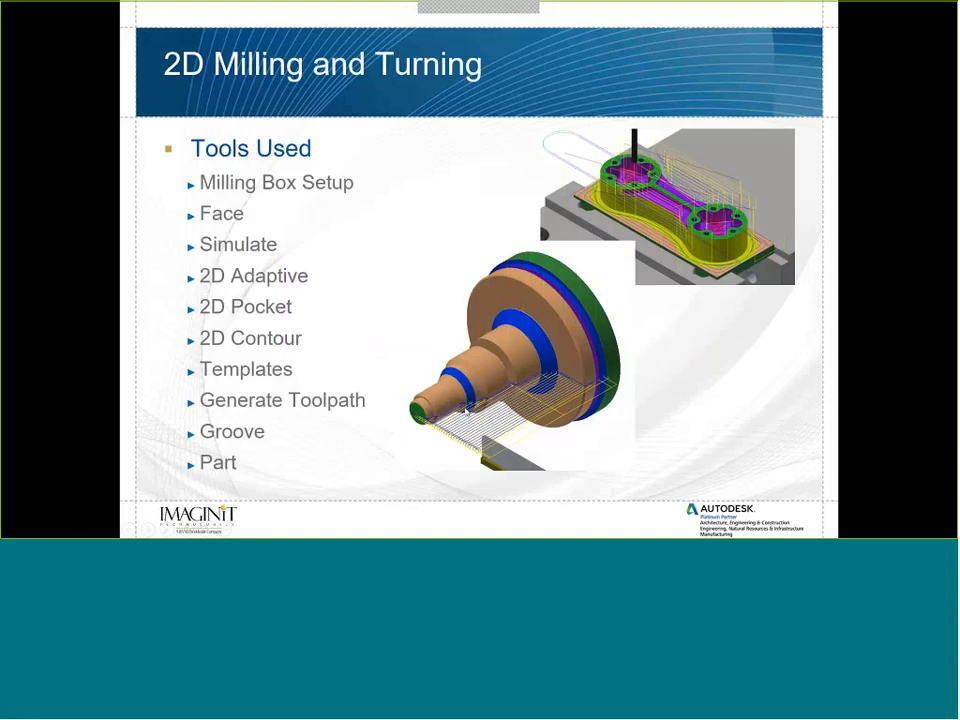
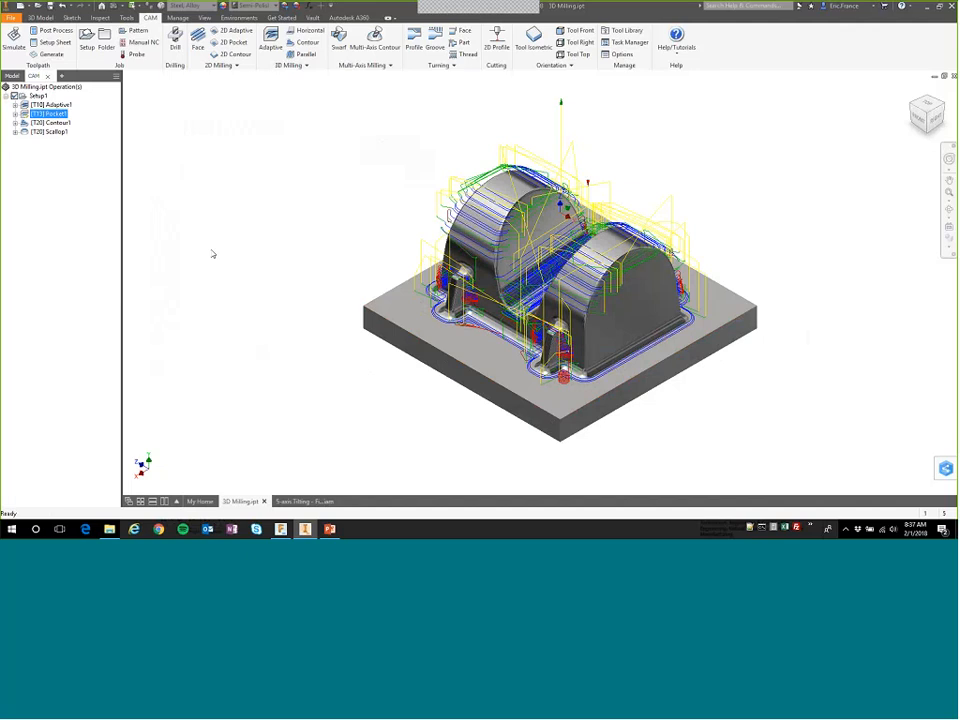
Compare the toolpaths of the Contour1 and Scallop1 operations on the part.
{"action": "left_click", "coordinate": [57, 122]}
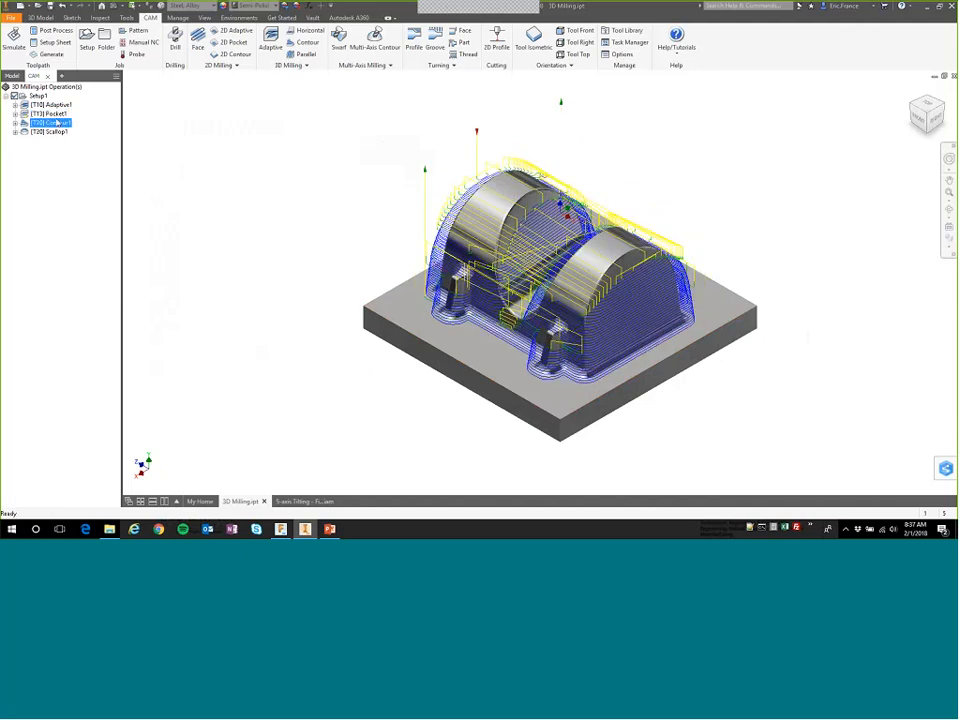
{"action": "left_click", "coordinate": [54, 132]}
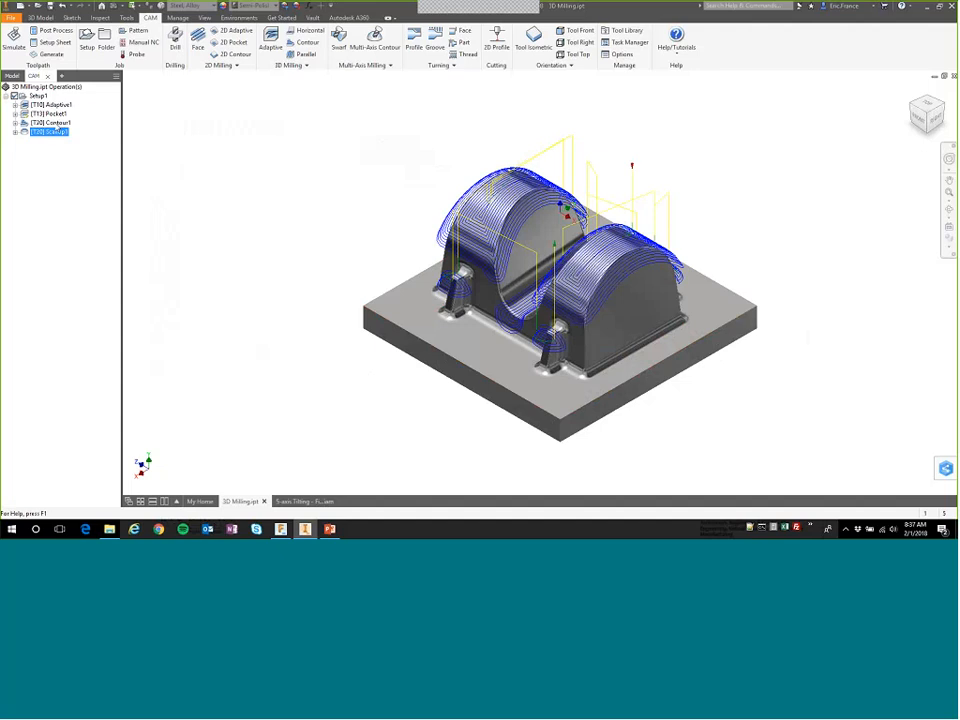
{"action": "left_click", "coordinate": [54, 123]}
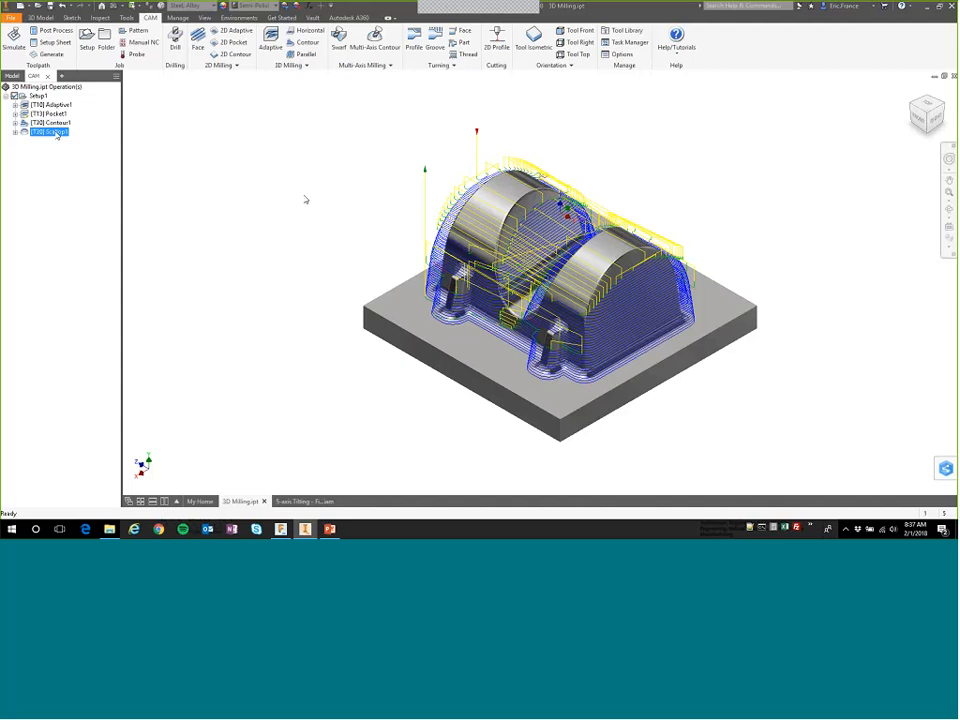
{"action": "left_click", "coordinate": [52, 132]}
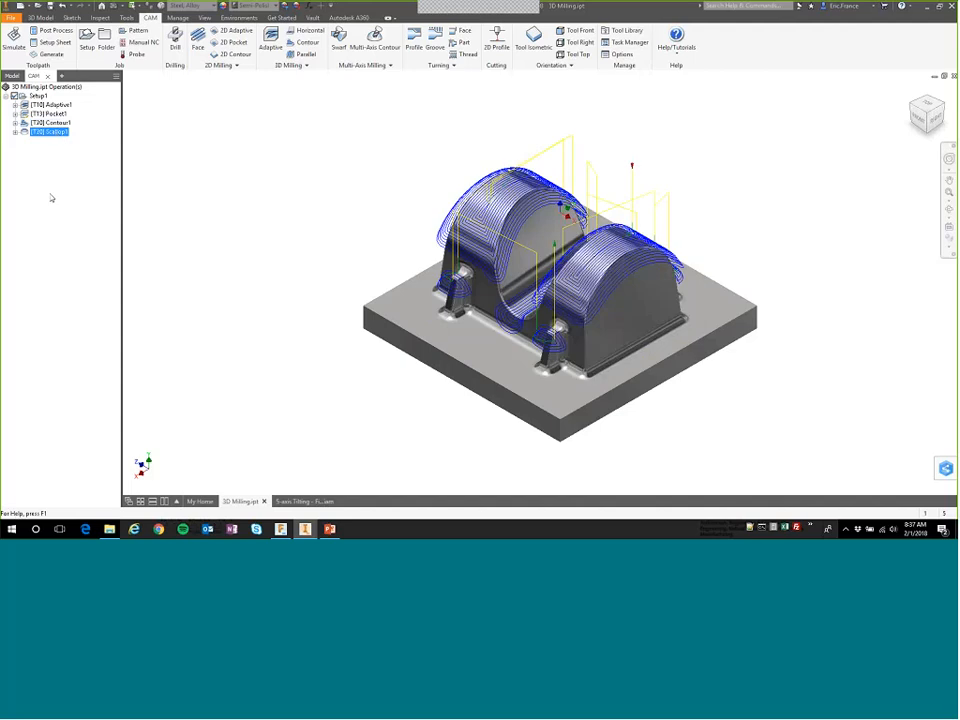
{"action": "left_click", "coordinate": [52, 123]}
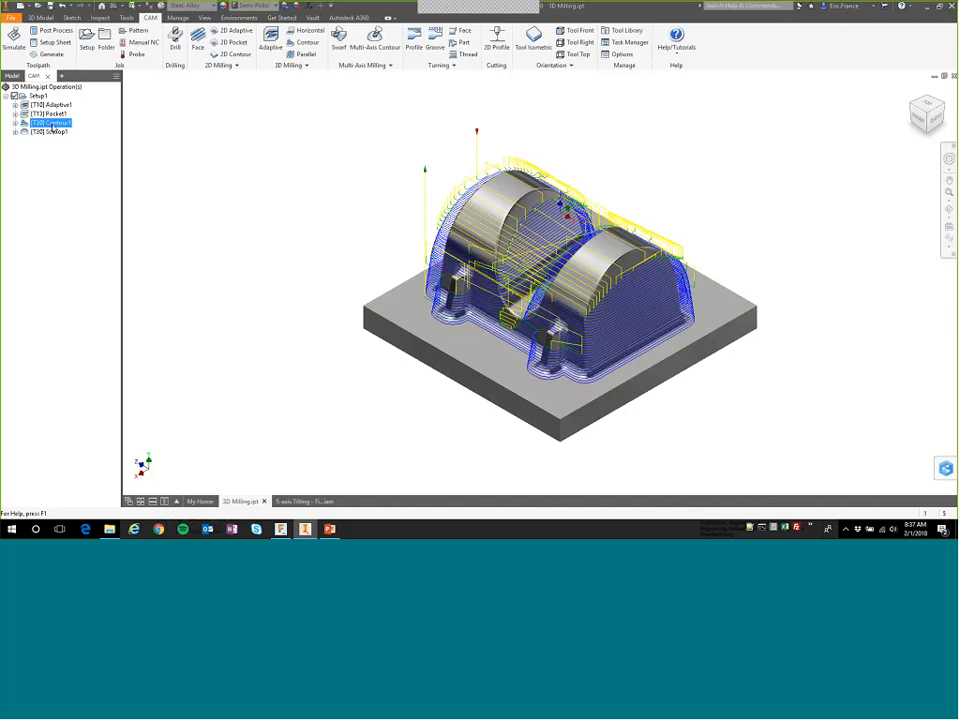
Review the boundary and slope angle settings in Contour1's geometry parameters, leaving the operation unchanged.
{"action": "right_click", "coordinate": [52, 125]}
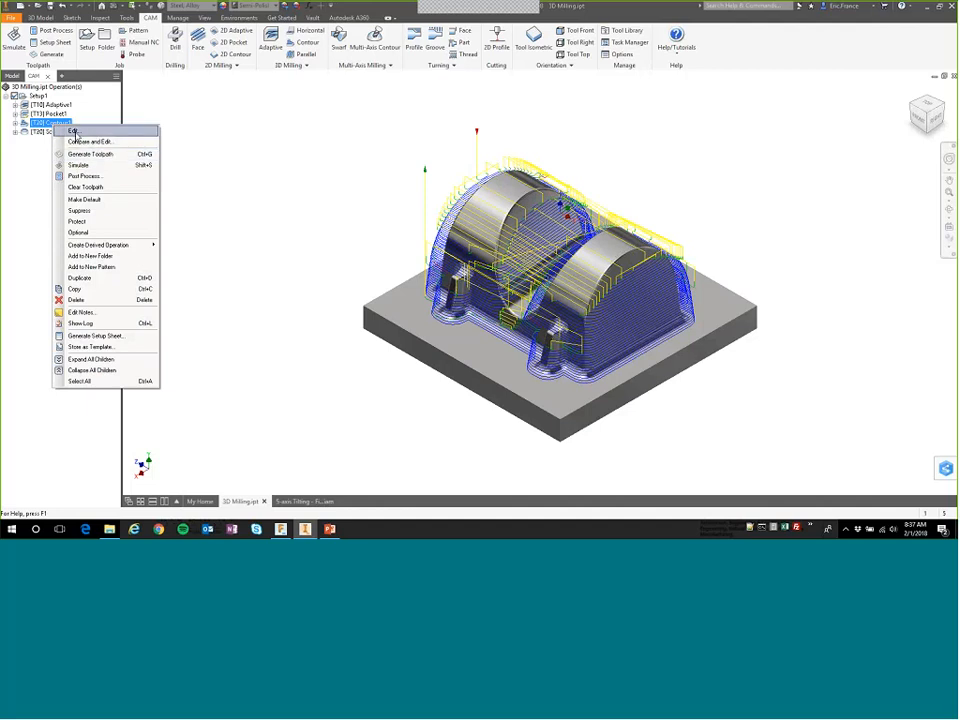
{"action": "left_click", "coordinate": [73, 132]}
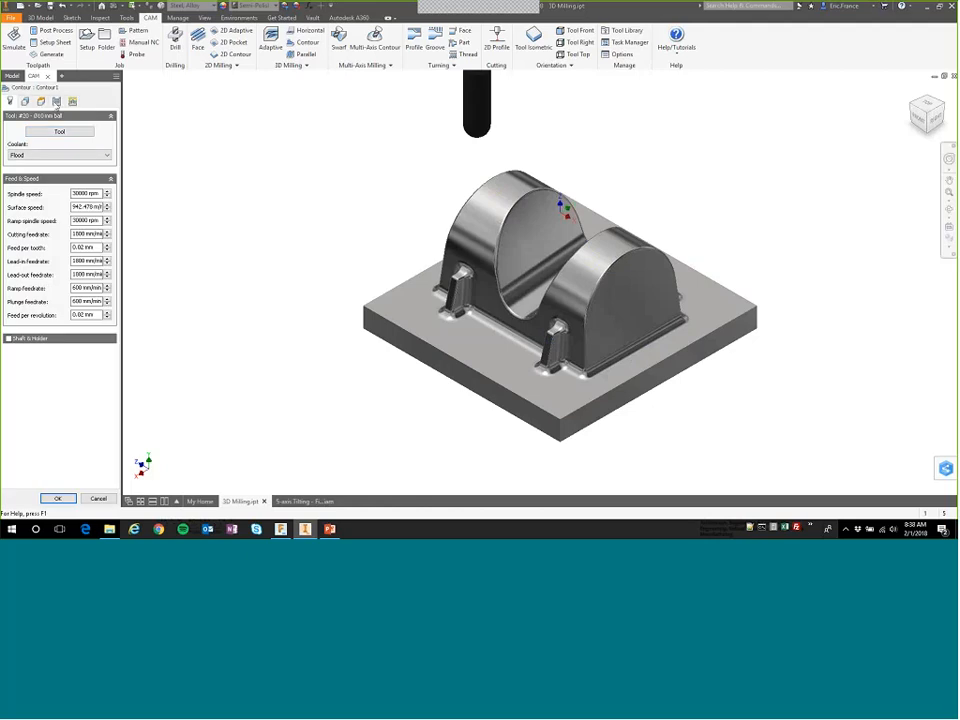
{"action": "left_click", "coordinate": [25, 102]}
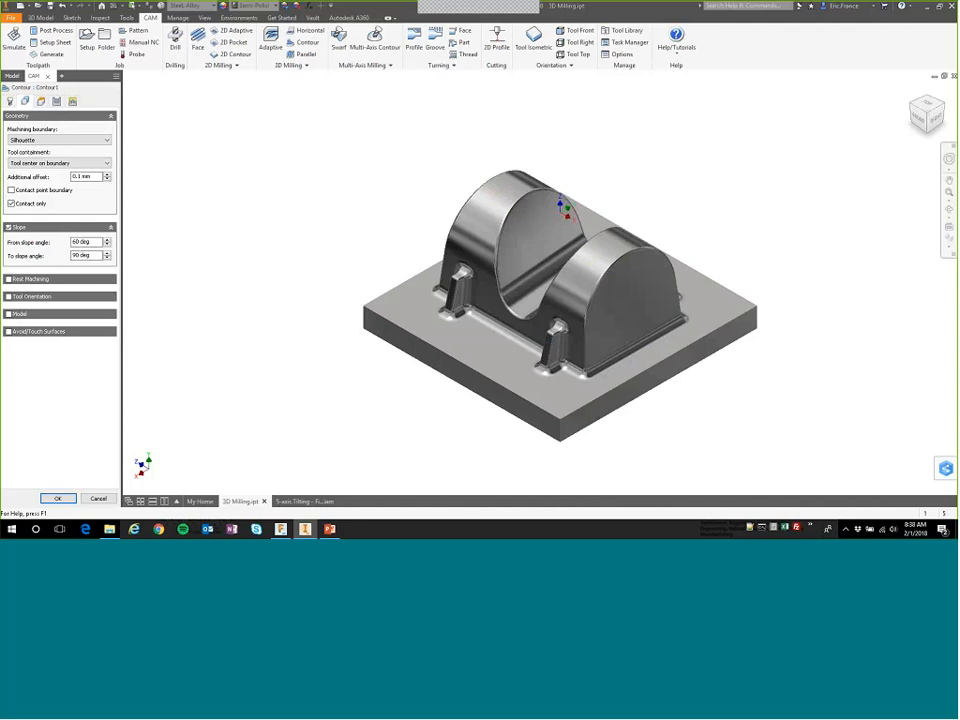
{"action": "left_click", "coordinate": [98, 499]}
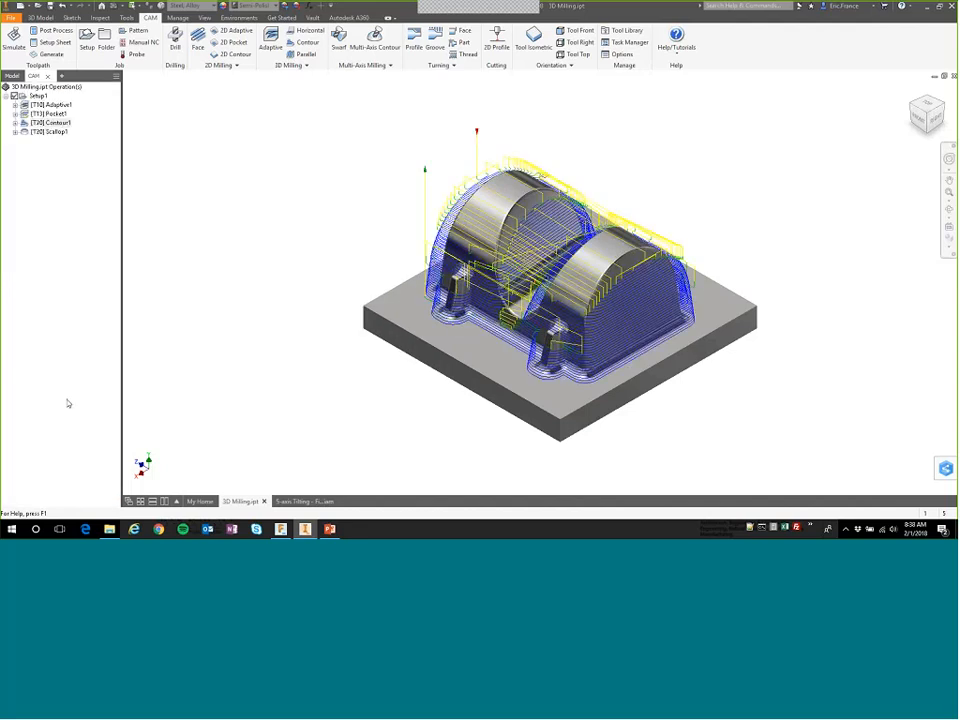
Review Scallop1's slope limits and avoid/touch surface settings, close the operation and clear its toolpath display.
{"action": "right_click", "coordinate": [50, 131]}
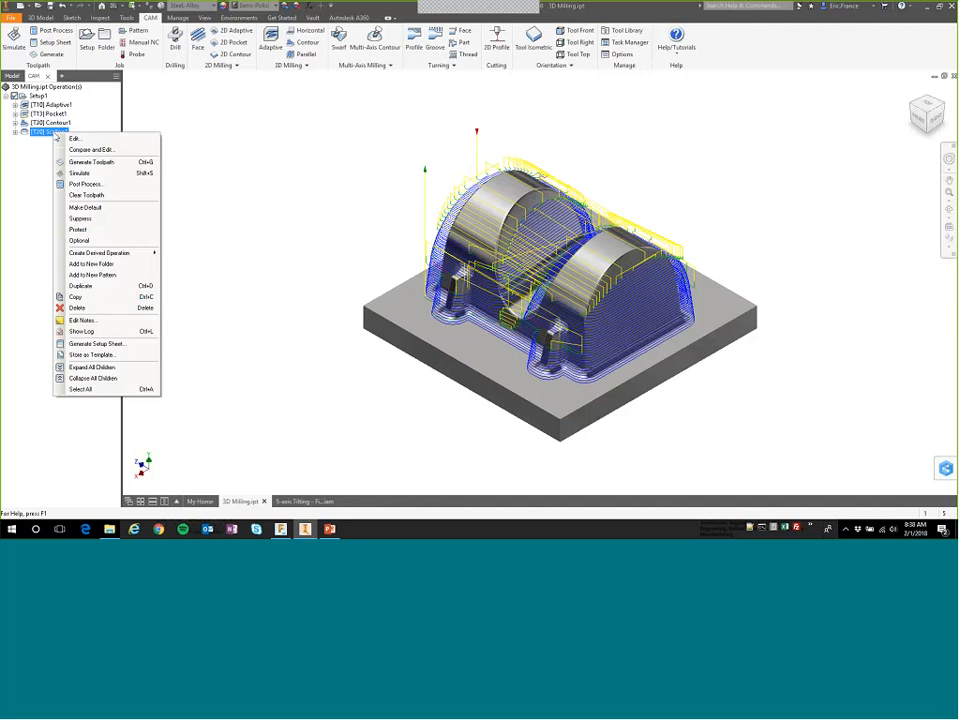
{"action": "left_click", "coordinate": [74, 138]}
{"action": "left_click", "coordinate": [25, 101]}
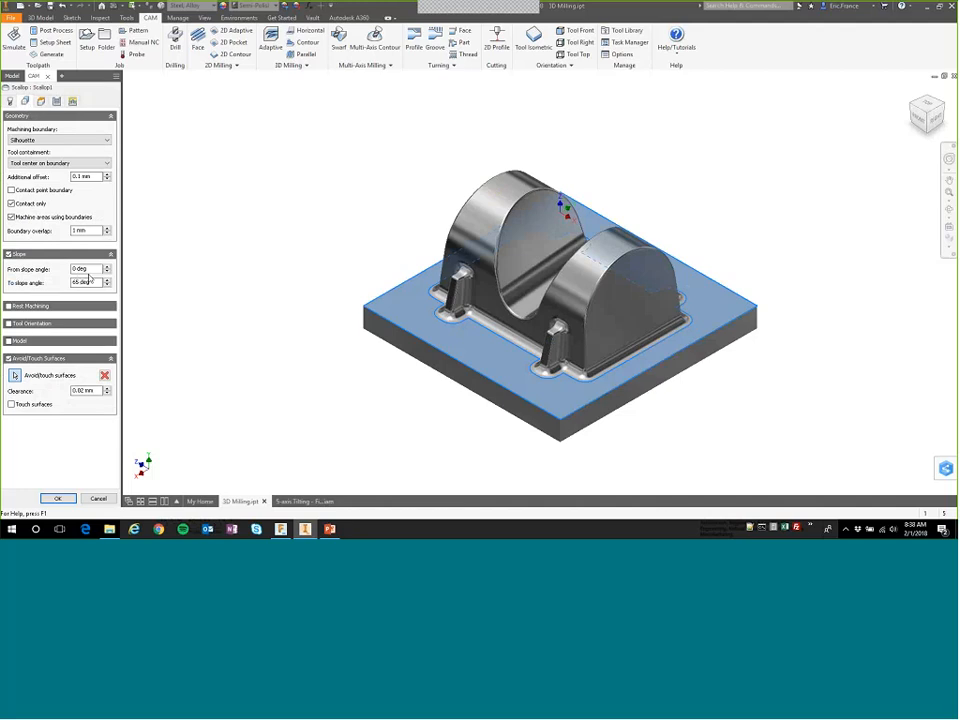
{"action": "left_click", "coordinate": [57, 498]}
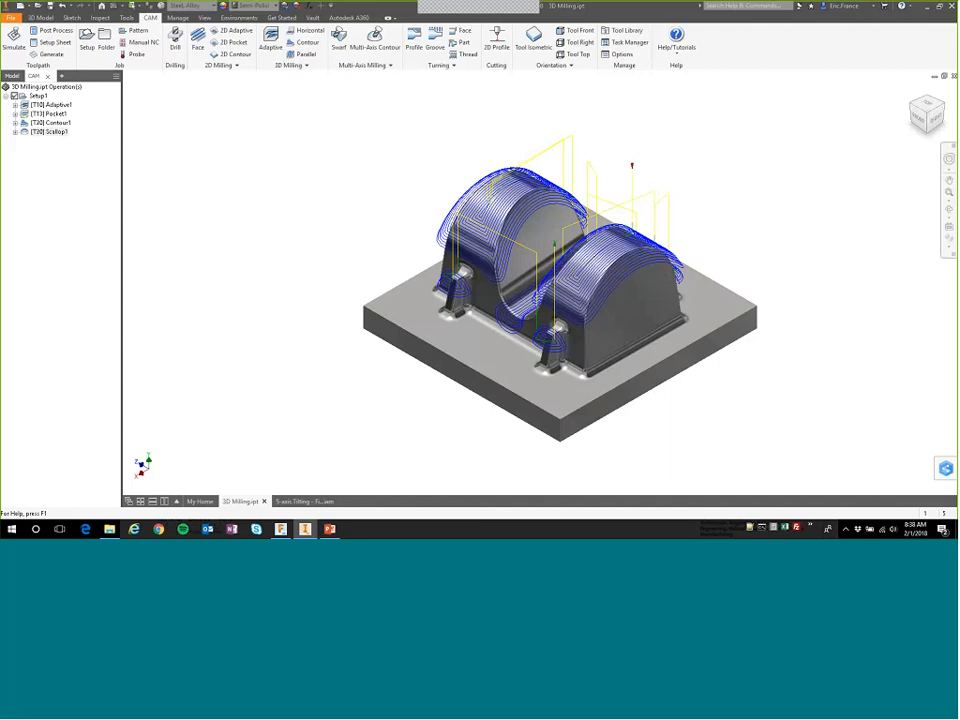
{"action": "left_click", "coordinate": [44, 191]}
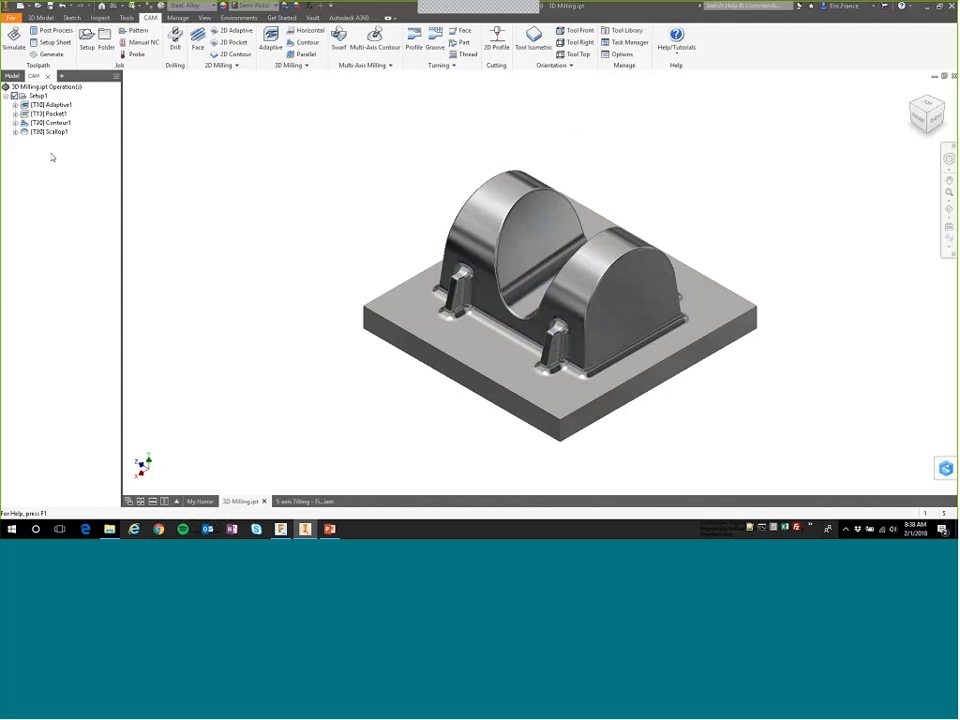
Start a new 3D Scallop operation using tool #21, the Ø6 mm ball mill from the 3D Demo library.
{"action": "right_click", "coordinate": [51, 157]}
{"action": "mouse_move", "coordinate": [76, 161]}
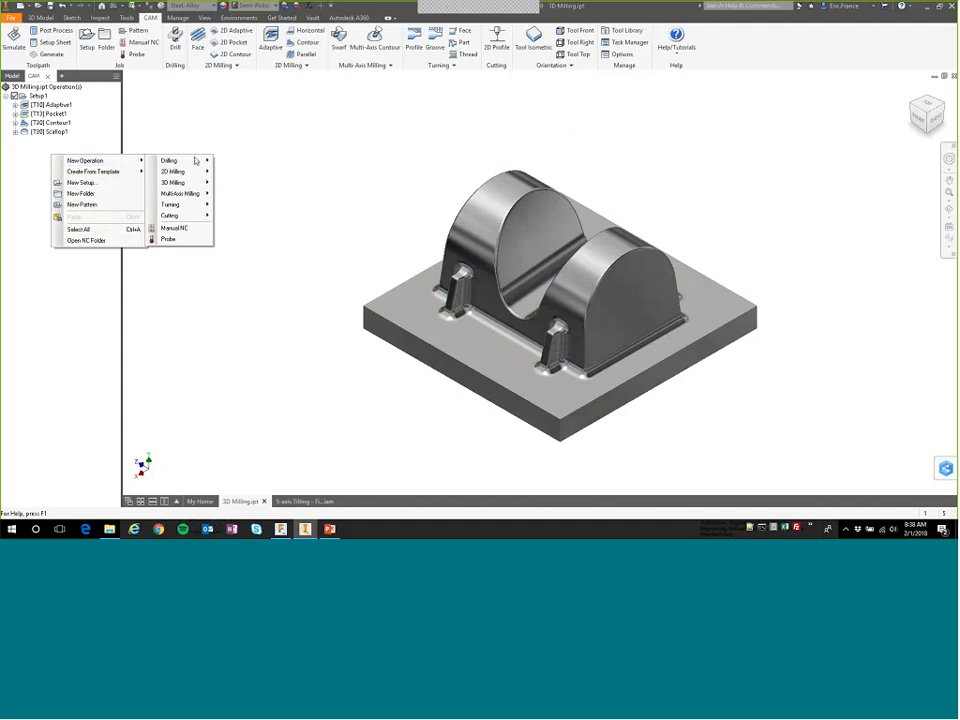
{"action": "mouse_move", "coordinate": [190, 183]}
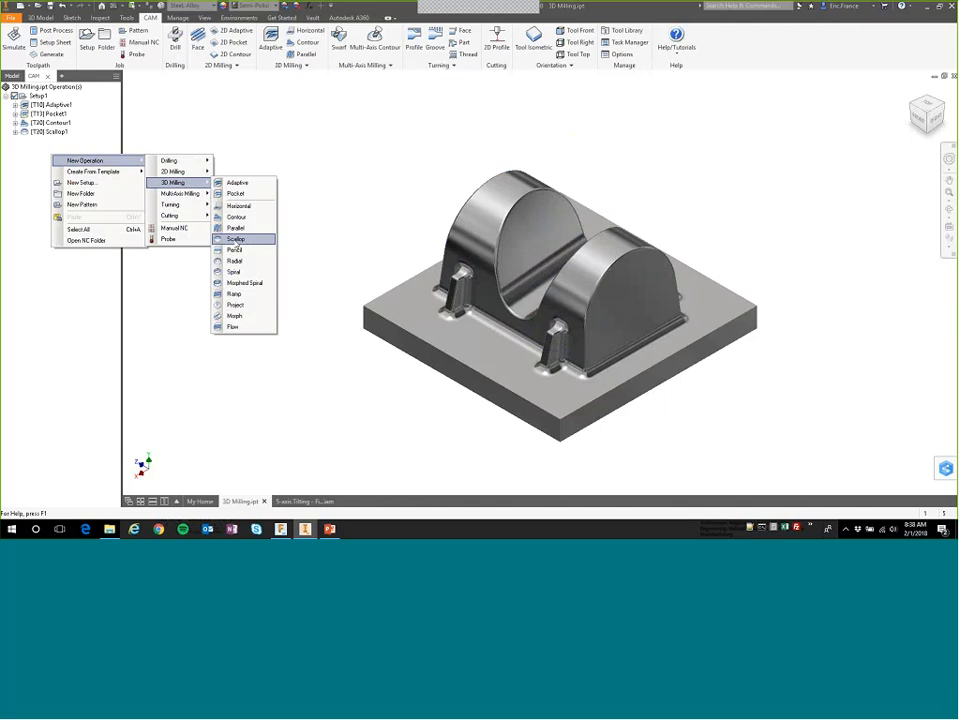
{"action": "left_click", "coordinate": [236, 241]}
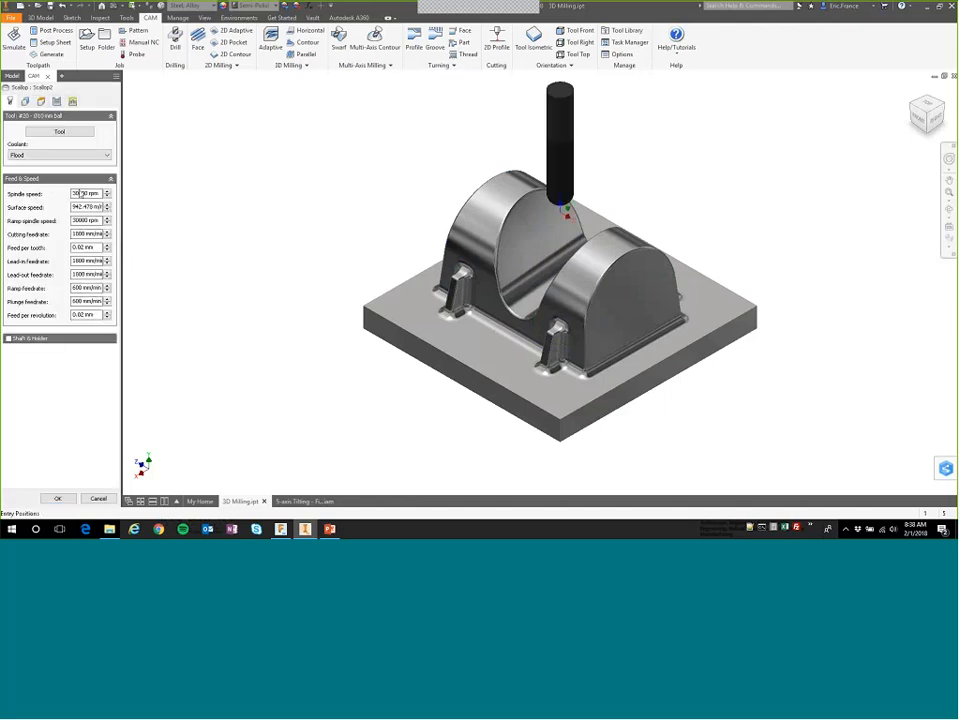
{"action": "left_click", "coordinate": [59, 131]}
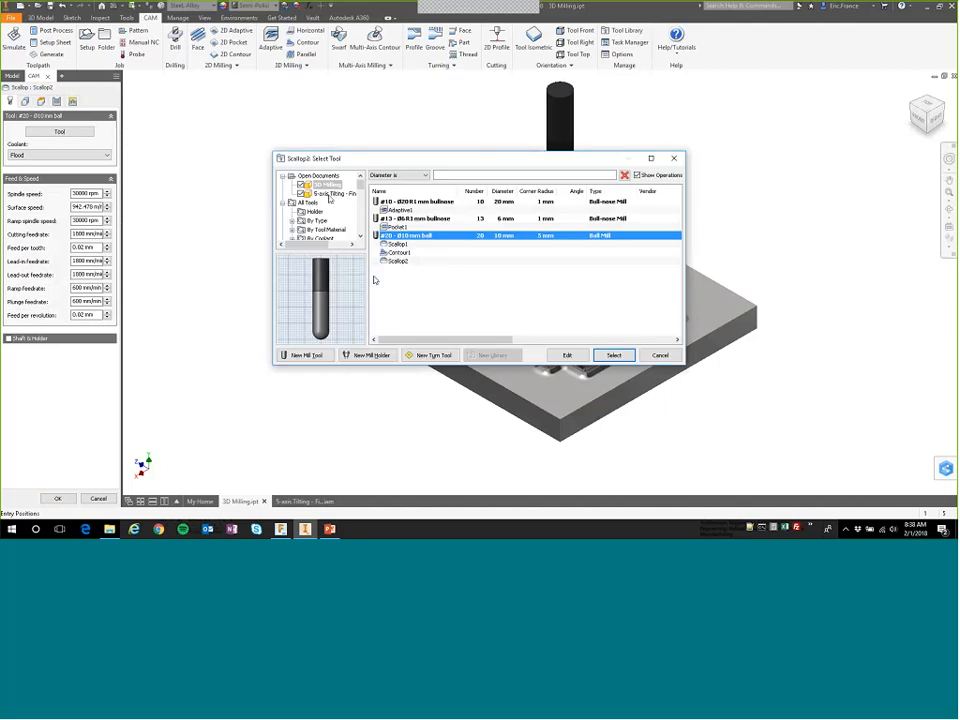
{"action": "left_click", "coordinate": [361, 223]}
{"action": "left_click", "coordinate": [319, 204]}
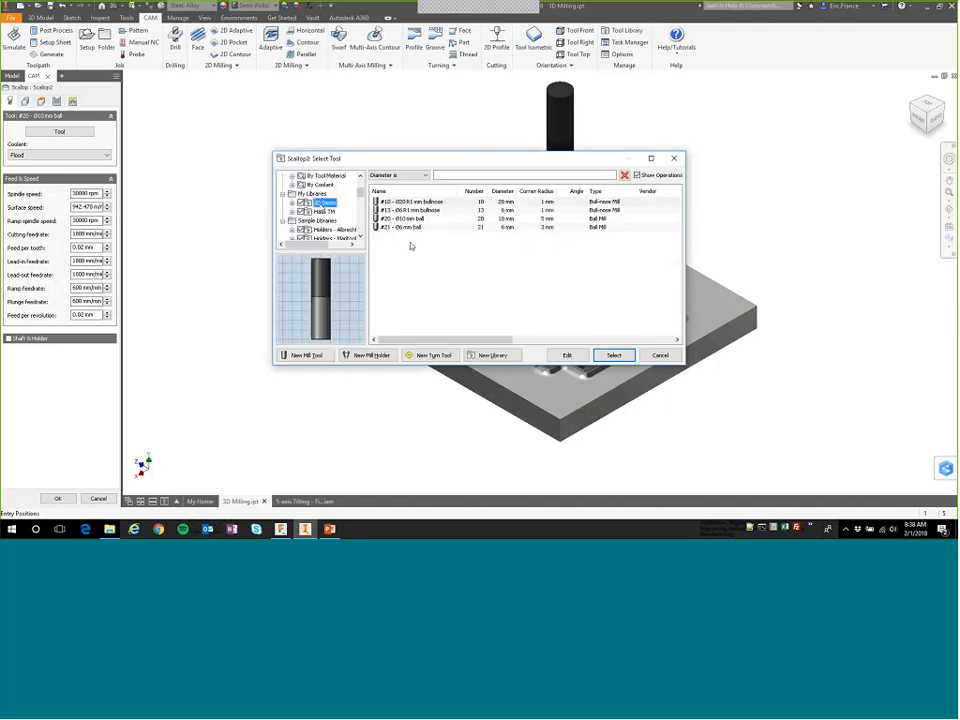
{"action": "left_click", "coordinate": [407, 230]}
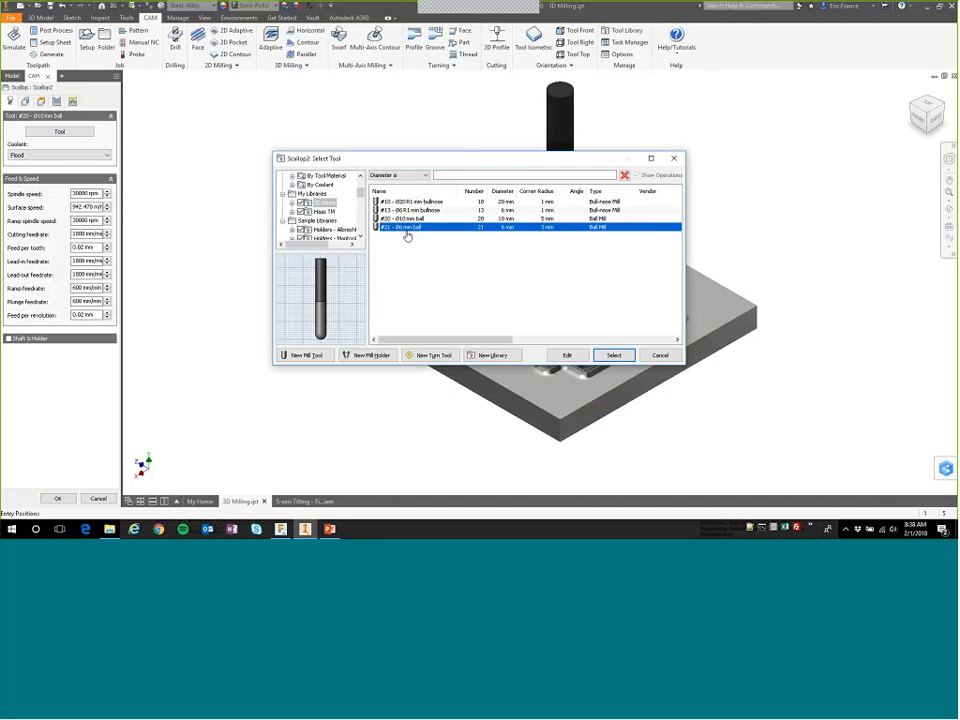
{"action": "left_click", "coordinate": [613, 355]}
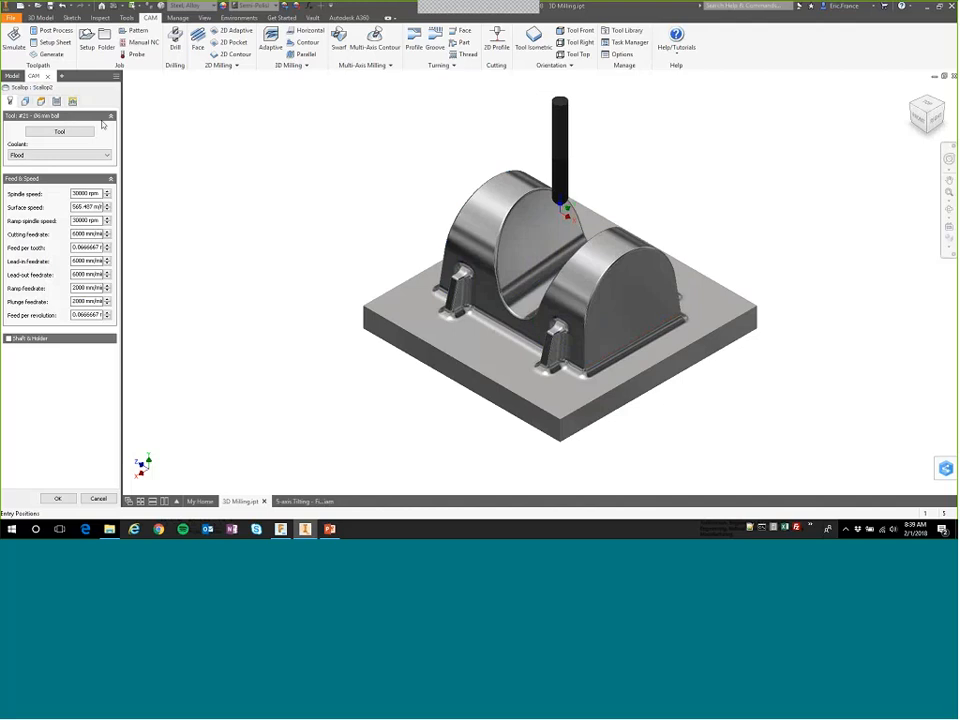
Set the new Scallop's passes to 0.02 mm tolerance, Inside -> out direction and 1 mm stepover.
{"action": "left_click", "coordinate": [56, 101]}
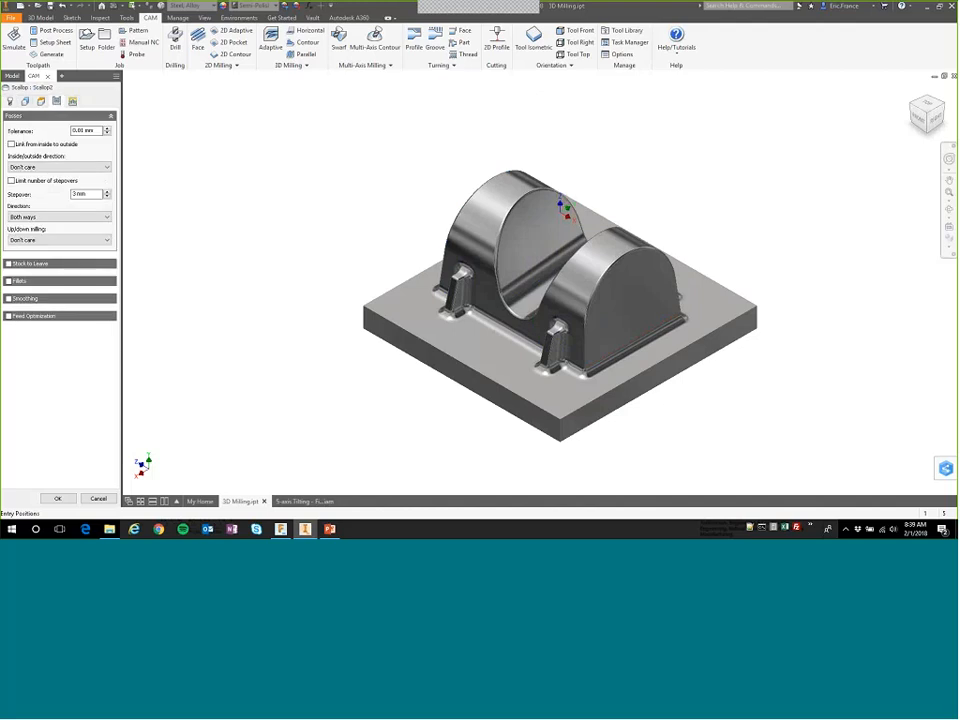
{"action": "left_click", "coordinate": [82, 131]}
{"action": "left_click", "coordinate": [60, 167]}
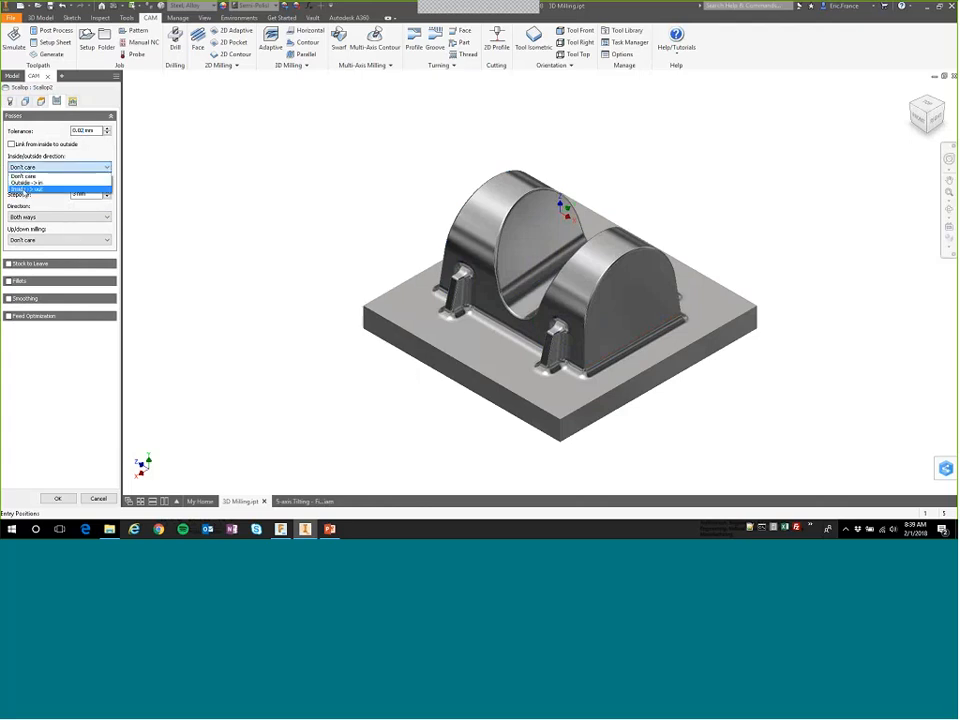
{"action": "left_click", "coordinate": [40, 183]}
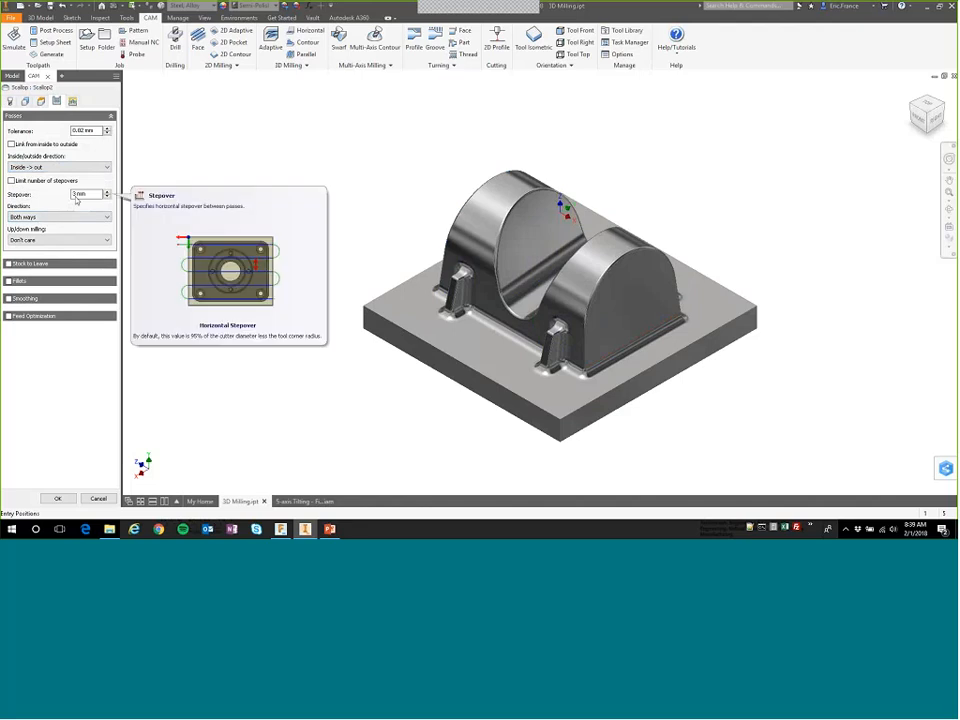
{"action": "left_click_drag", "start_coordinate": [76, 196], "coordinate": [65, 196]}
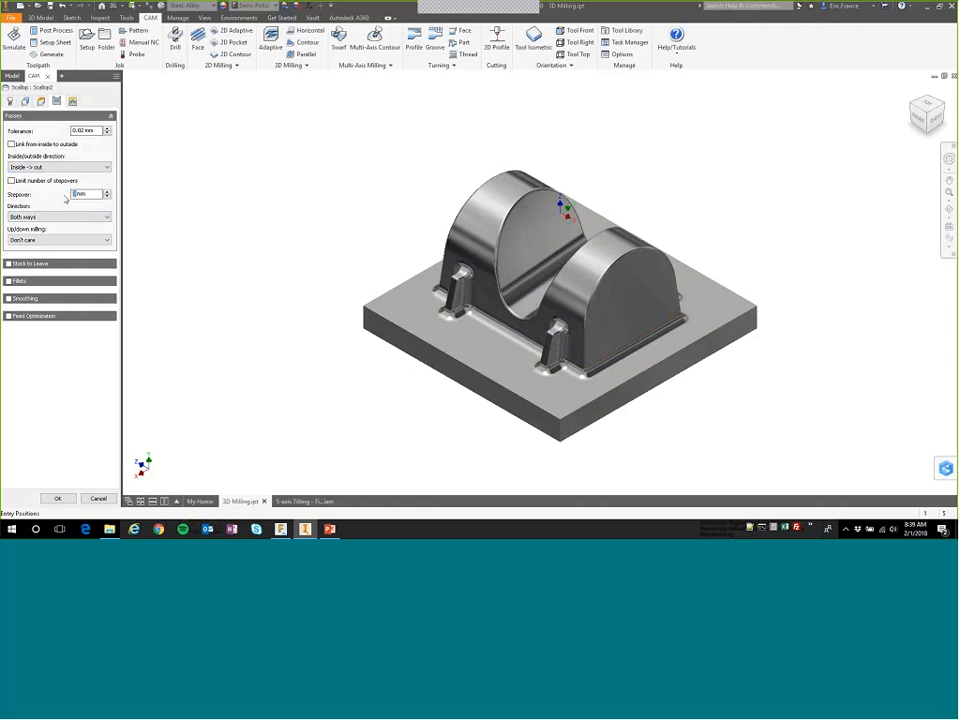
{"action": "type", "text": "1"}
Enable stock to leave at 0.05 mm radial and axial, then generate the new Scallop operation and check its toolpath.
{"action": "left_click", "coordinate": [9, 263]}
{"action": "mouse_move", "coordinate": [81, 283]}
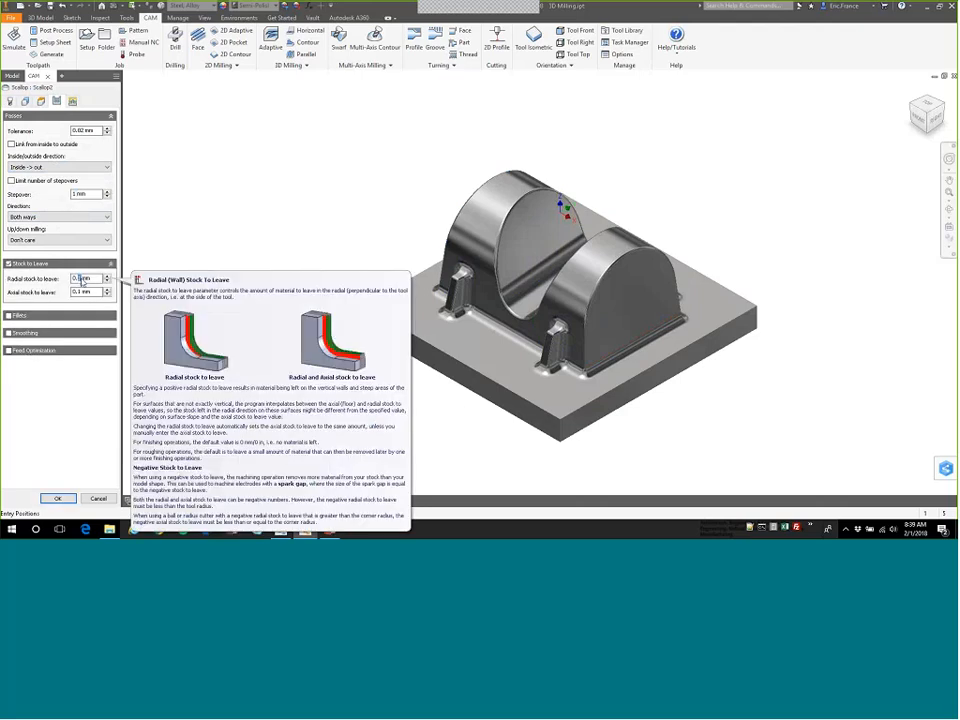
{"action": "type", "text": "0.05"}
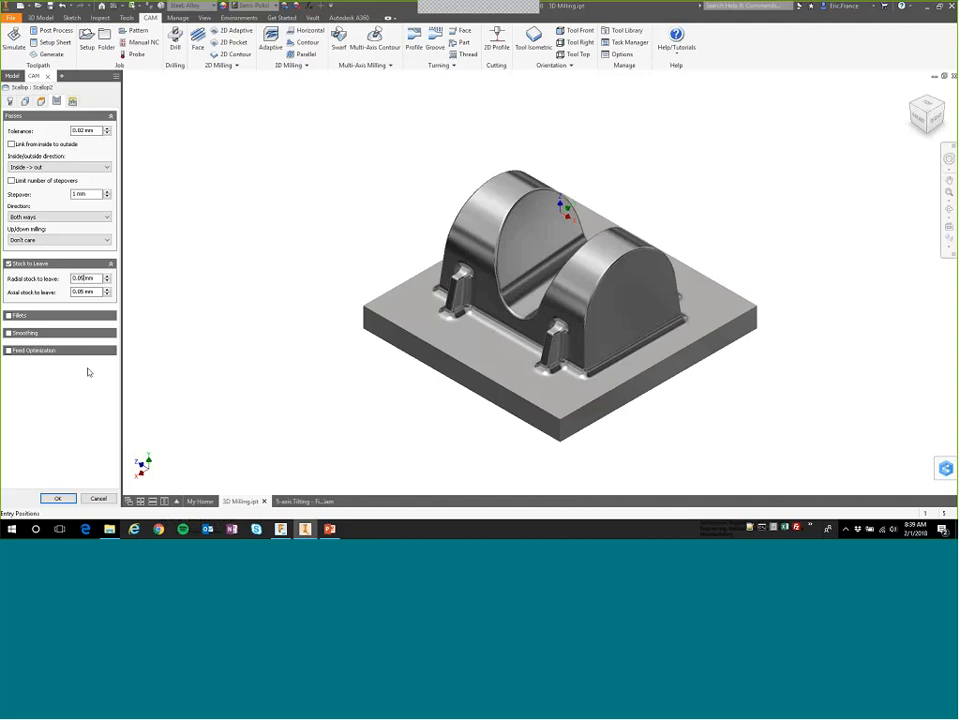
{"action": "left_click", "coordinate": [57, 499]}
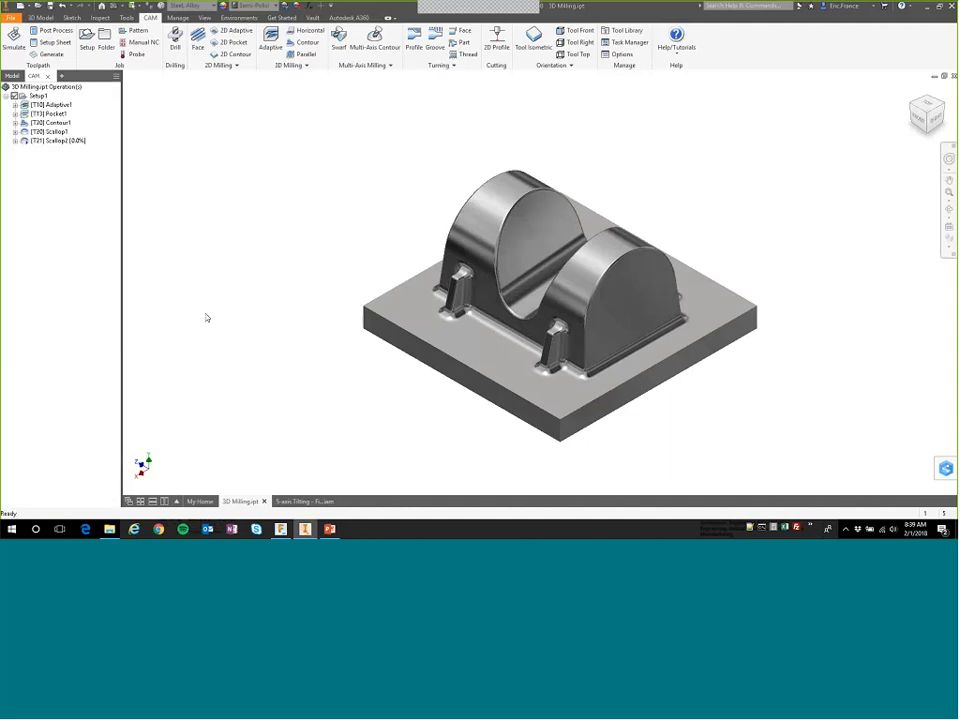
{"action": "left_click", "coordinate": [51, 142]}
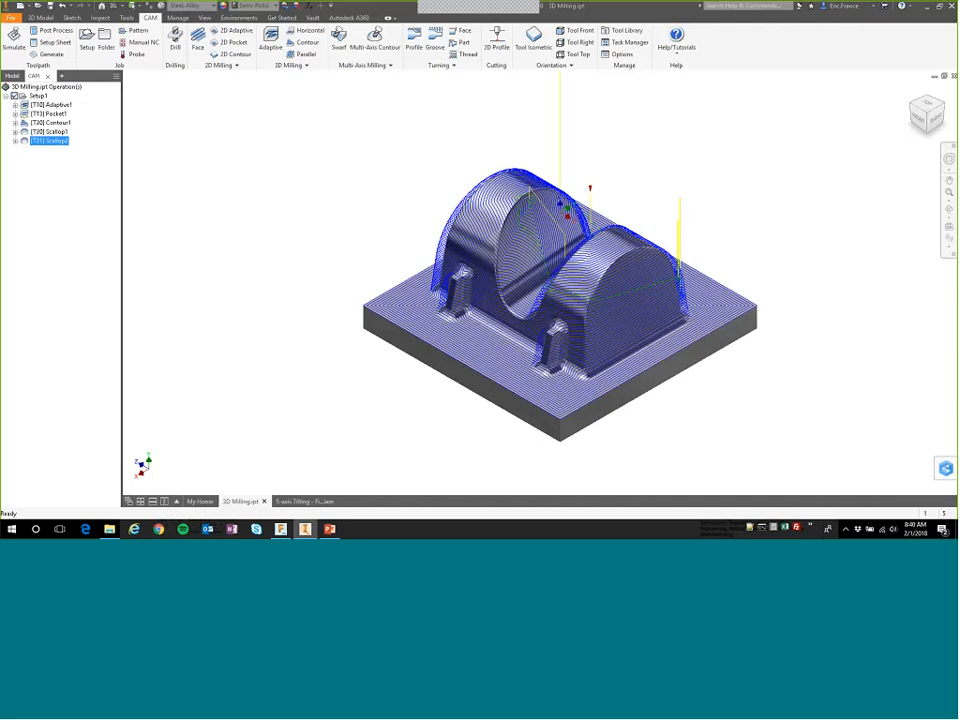
{"action": "left_click", "coordinate": [50, 199]}
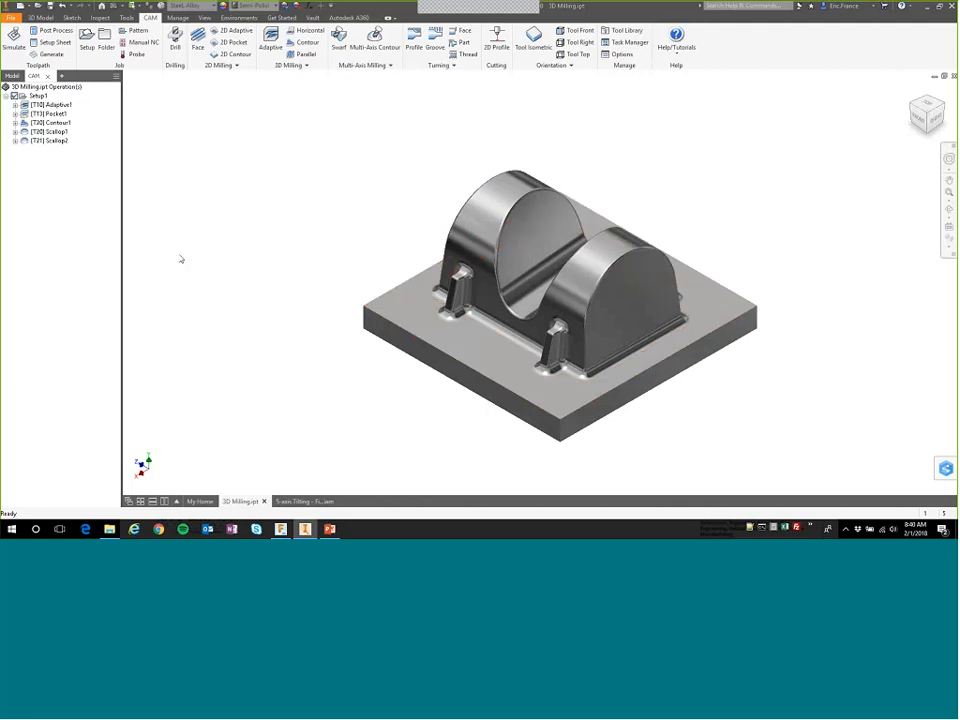
Start a new 3D Horizontal operation with tool #13, the Ø6 R1 mm bullnose mill.
{"action": "right_click", "coordinate": [32, 183]}
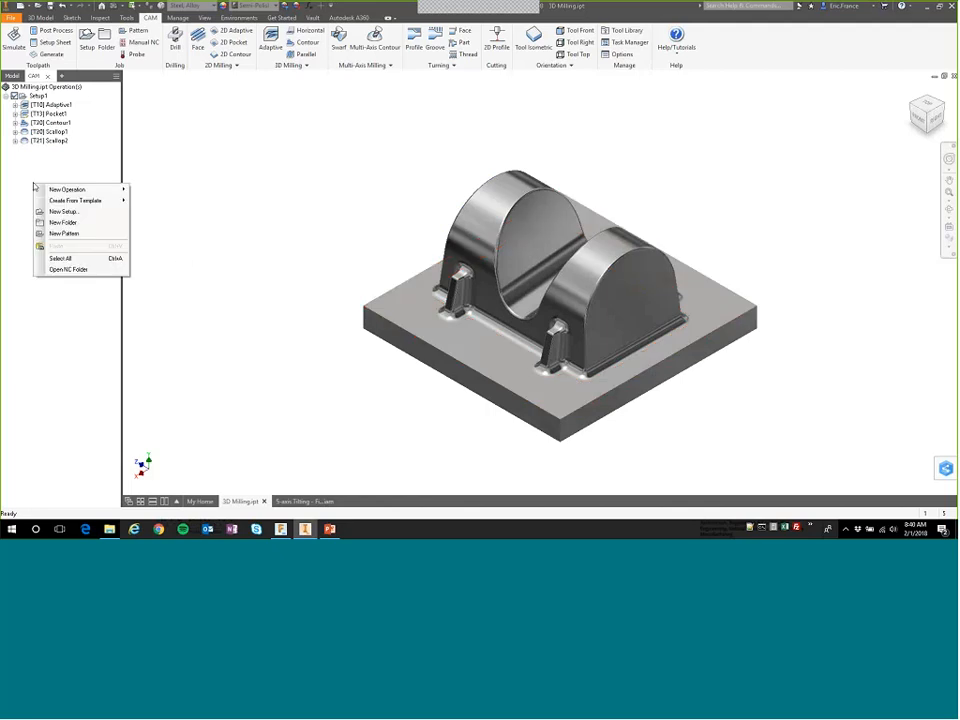
{"action": "mouse_move", "coordinate": [118, 189]}
{"action": "mouse_move", "coordinate": [160, 211]}
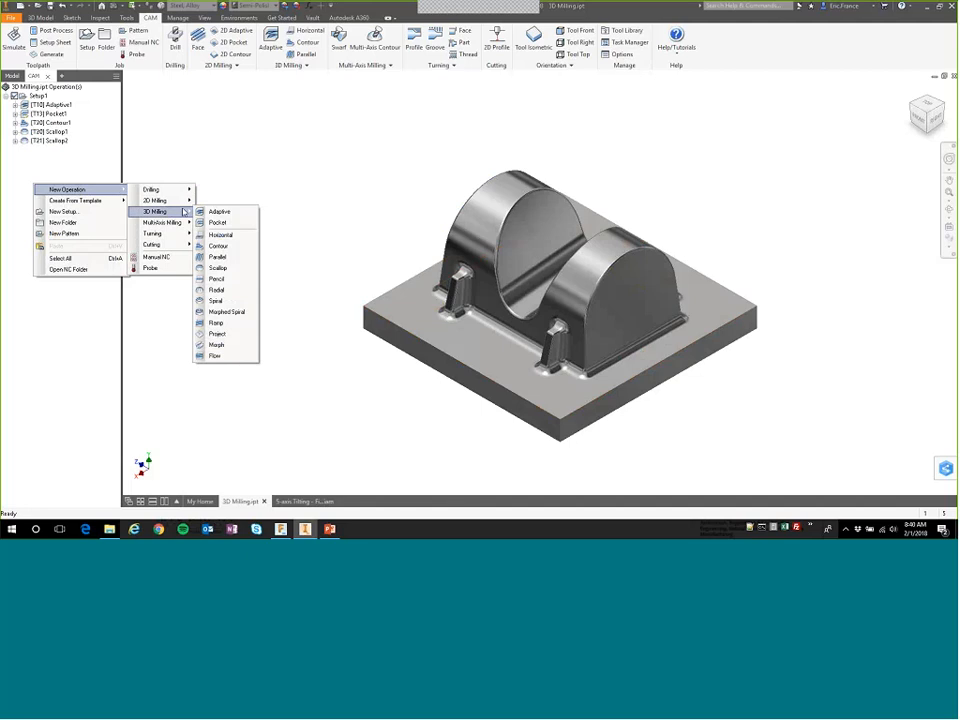
{"action": "left_click", "coordinate": [218, 237]}
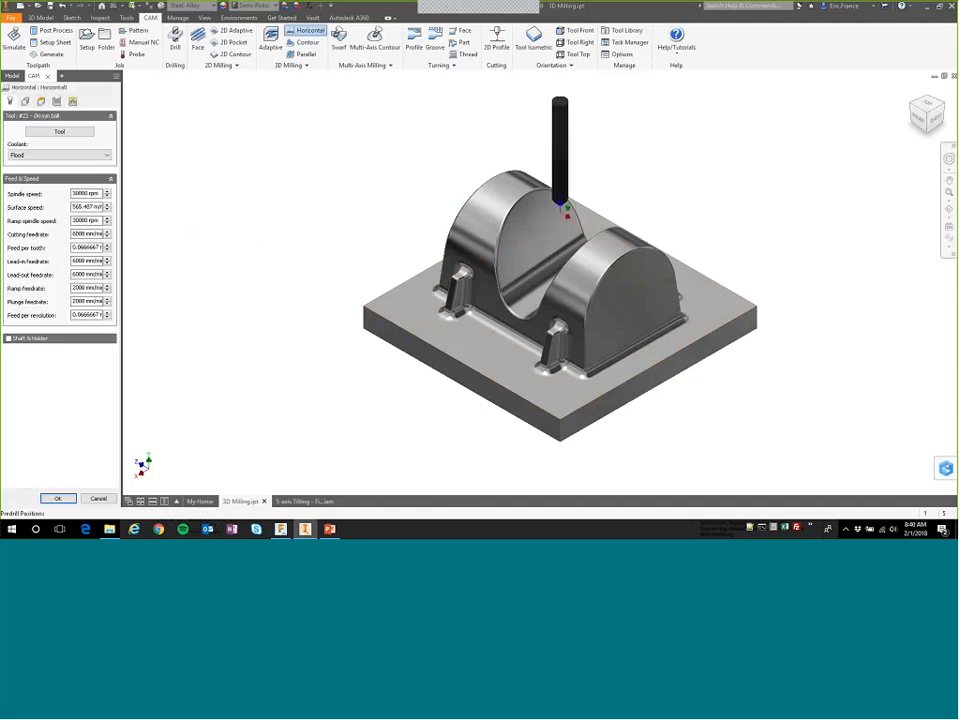
{"action": "left_click", "coordinate": [59, 131]}
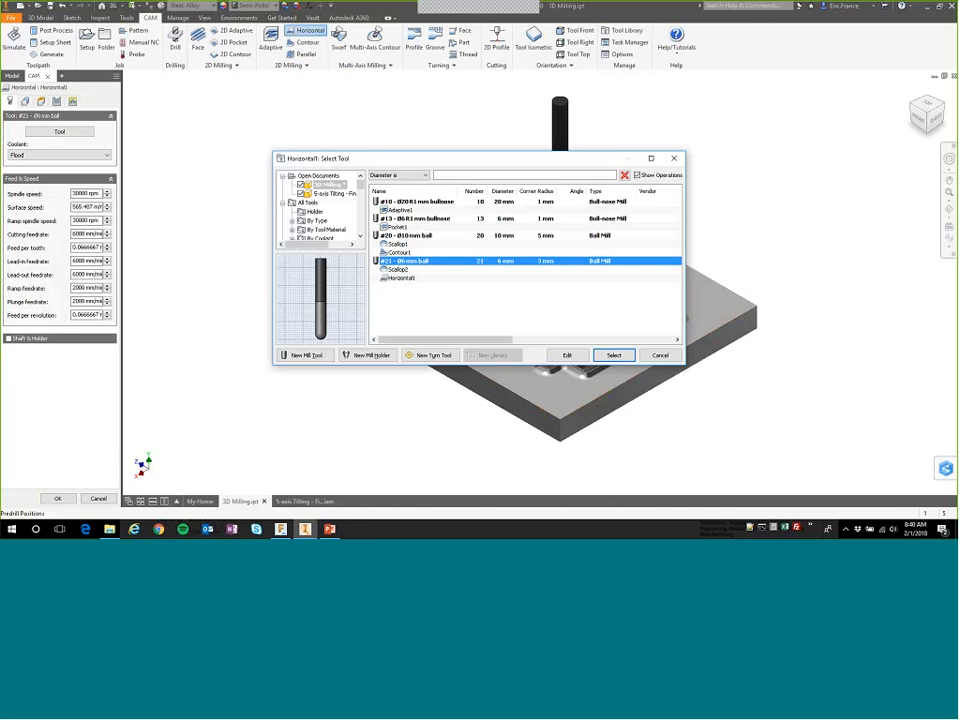
{"action": "left_click", "coordinate": [428, 218]}
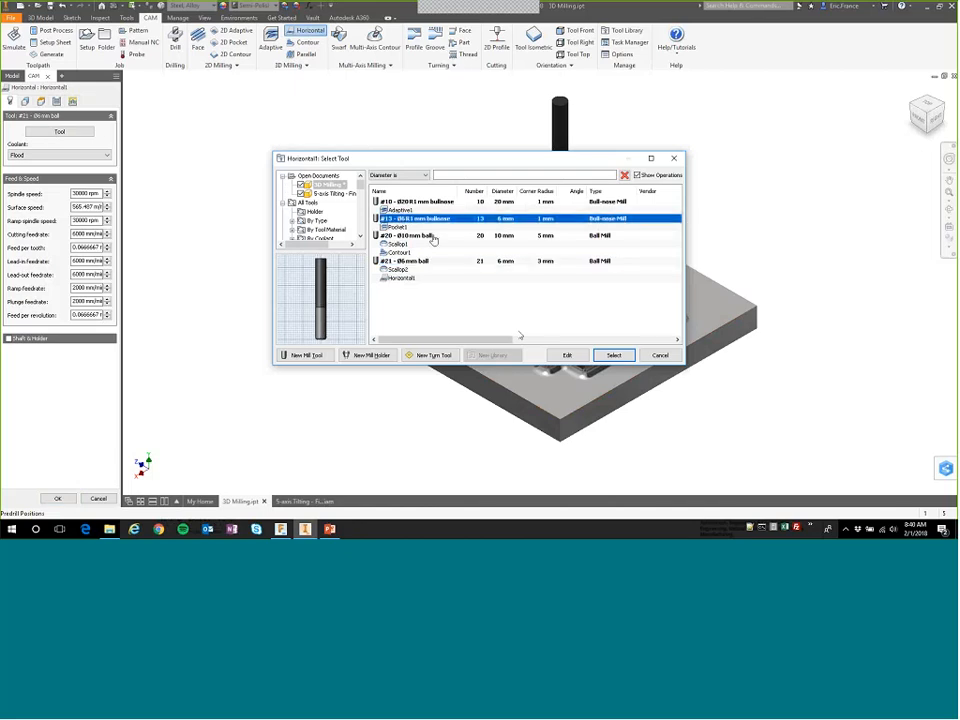
{"action": "left_click", "coordinate": [614, 356]}
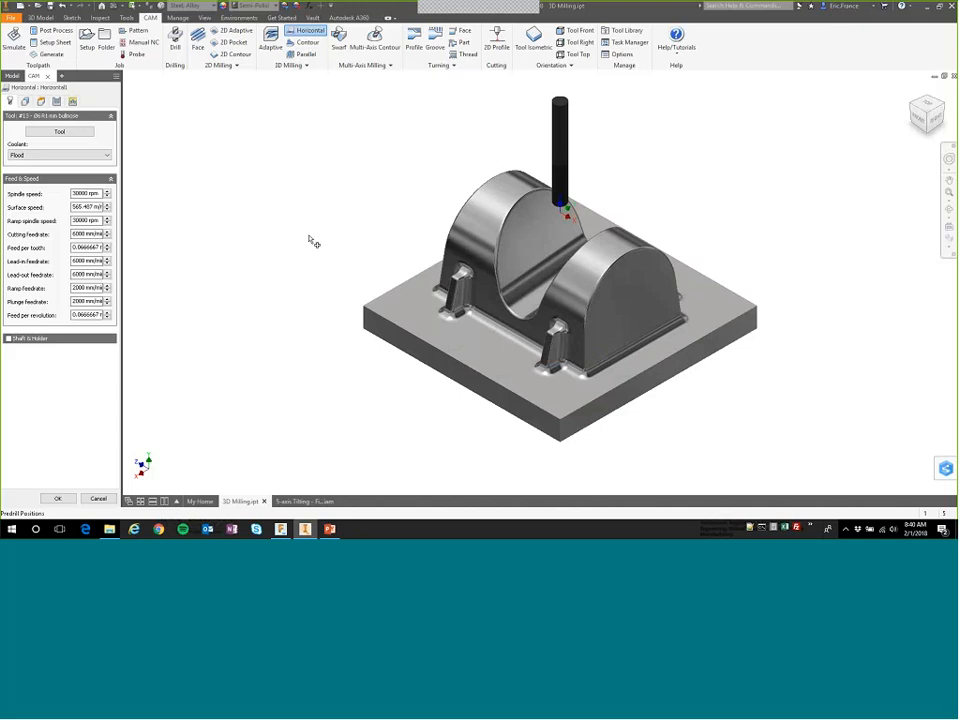
Set the Horizontal operation's top height to Selection, referencing the base plate's upper face beside the fillet.
{"action": "left_click", "coordinate": [25, 101]}
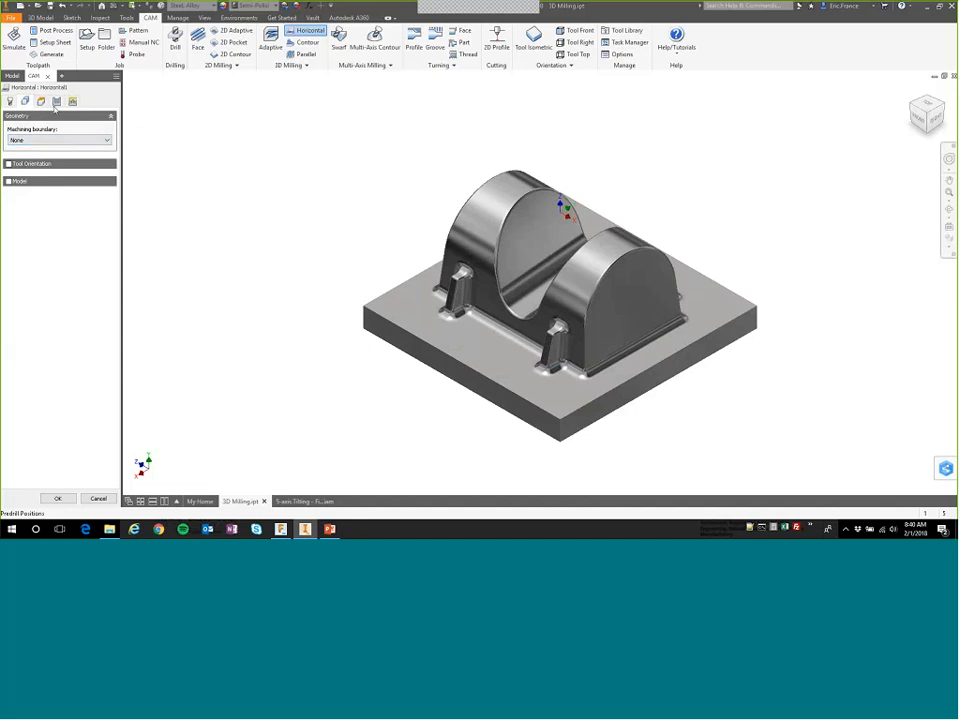
{"action": "left_click", "coordinate": [40, 102]}
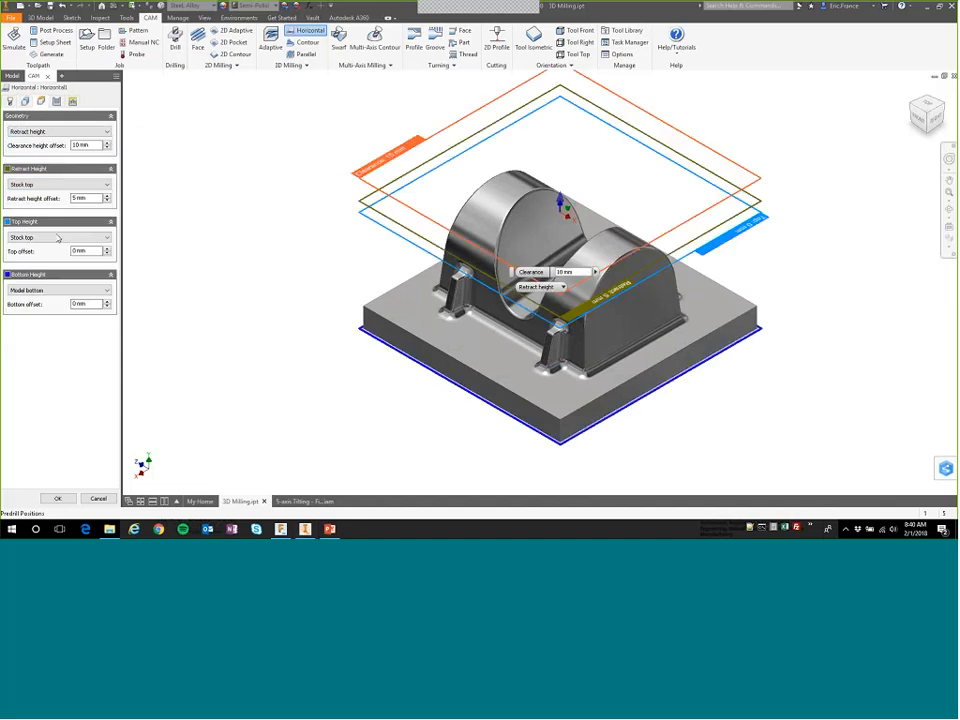
{"action": "left_click", "coordinate": [50, 237]}
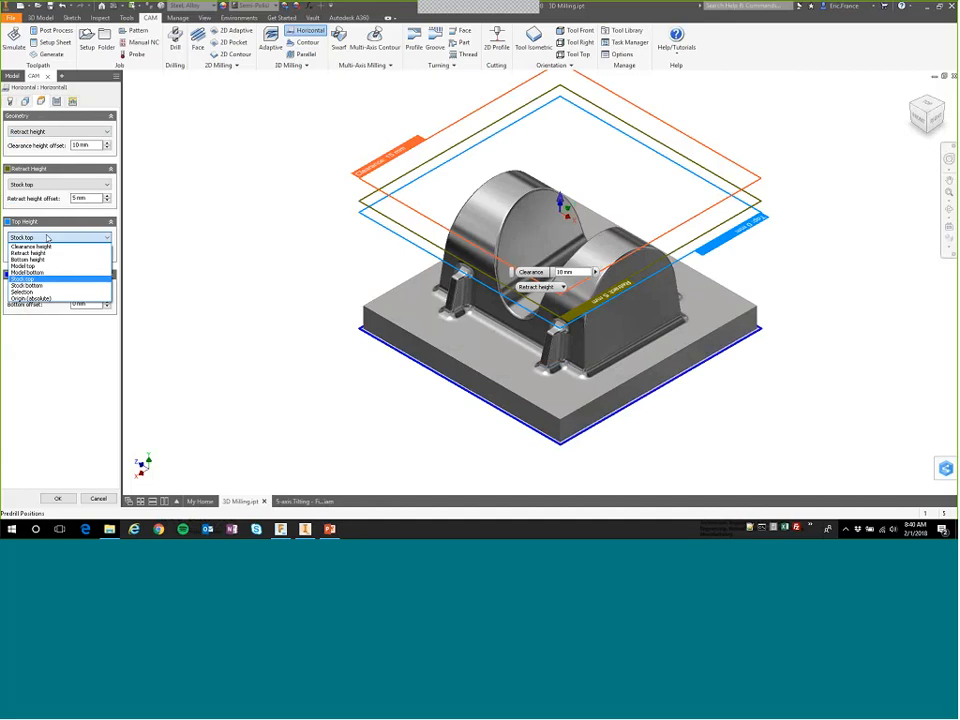
{"action": "left_click", "coordinate": [30, 291]}
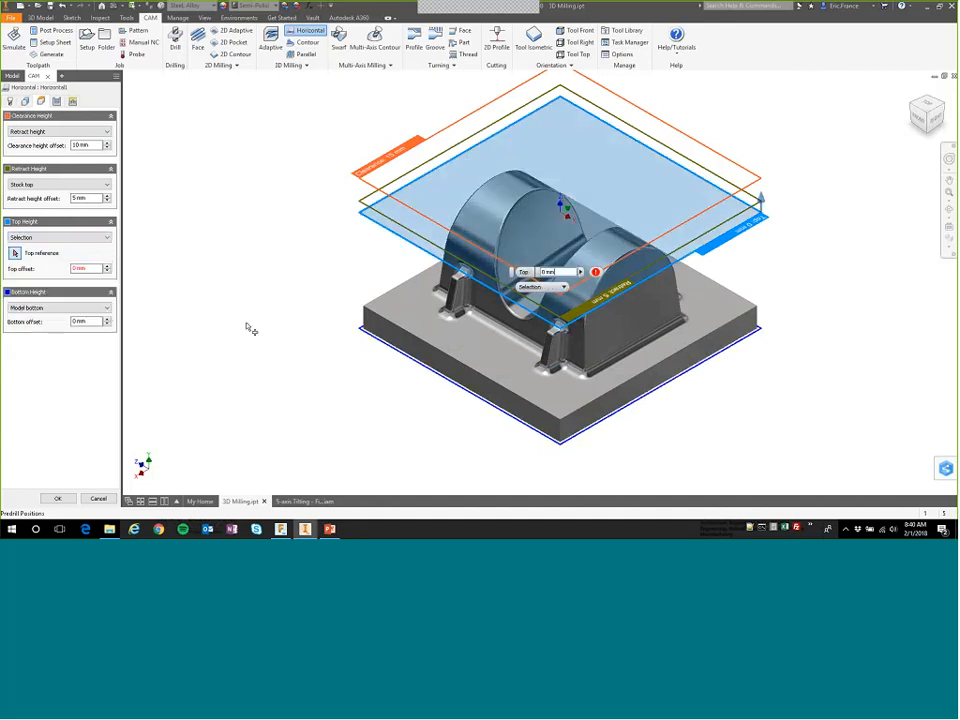
{"action": "left_click", "coordinate": [479, 313]}
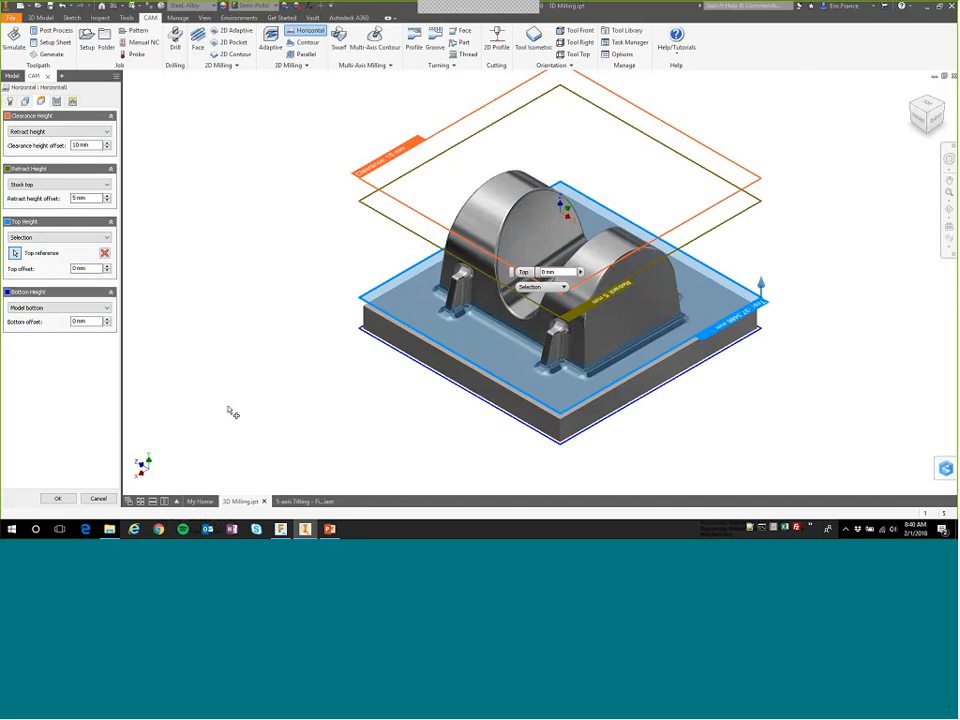
Set the Horizontal operation's smoothing deviation to 1 mm and generate its toolpath.
{"action": "left_click", "coordinate": [56, 101]}
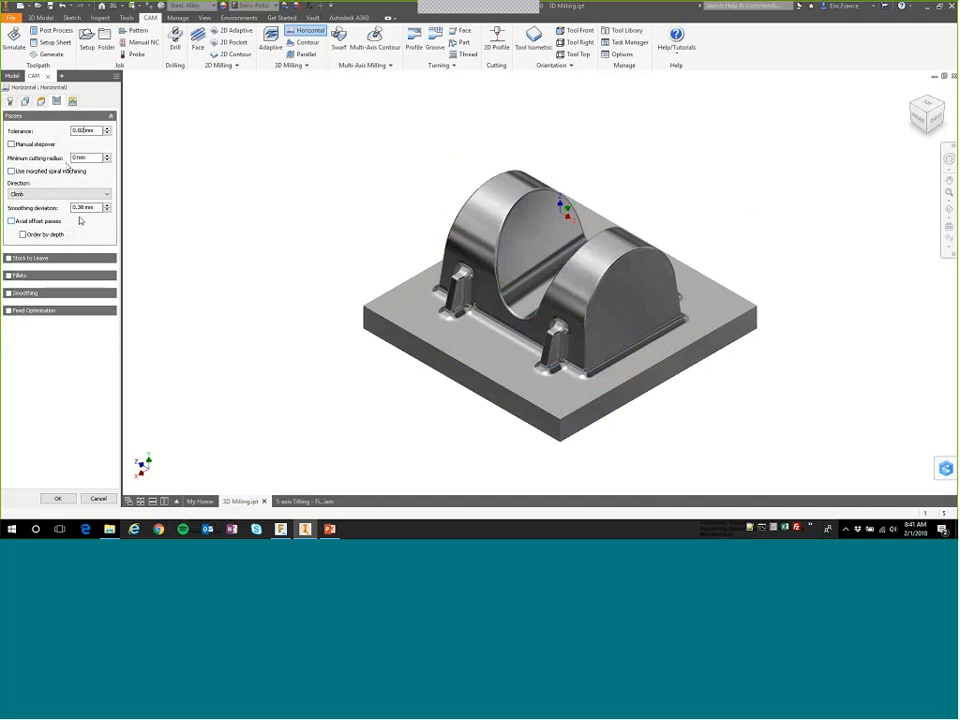
{"action": "left_click_drag", "start_coordinate": [85, 208], "coordinate": [78, 209]}
{"action": "key", "text": "BackSpace"}
{"action": "key", "text": "BackSpace"}
{"action": "key", "text": "BackSpace"}
{"action": "type", "text": "1"}
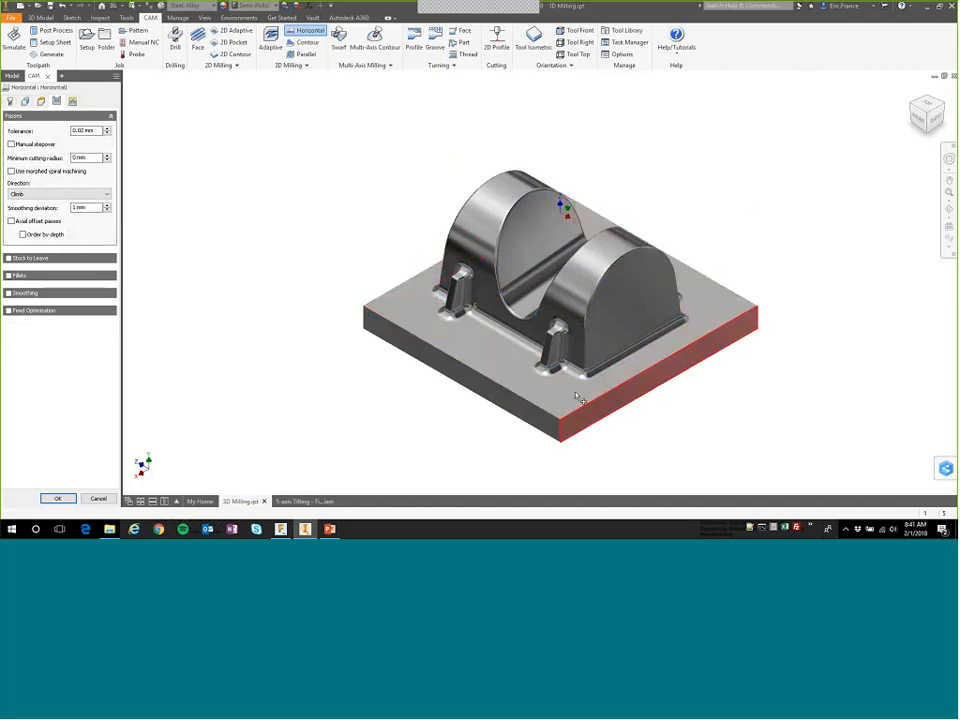
{"action": "left_click", "coordinate": [55, 499]}
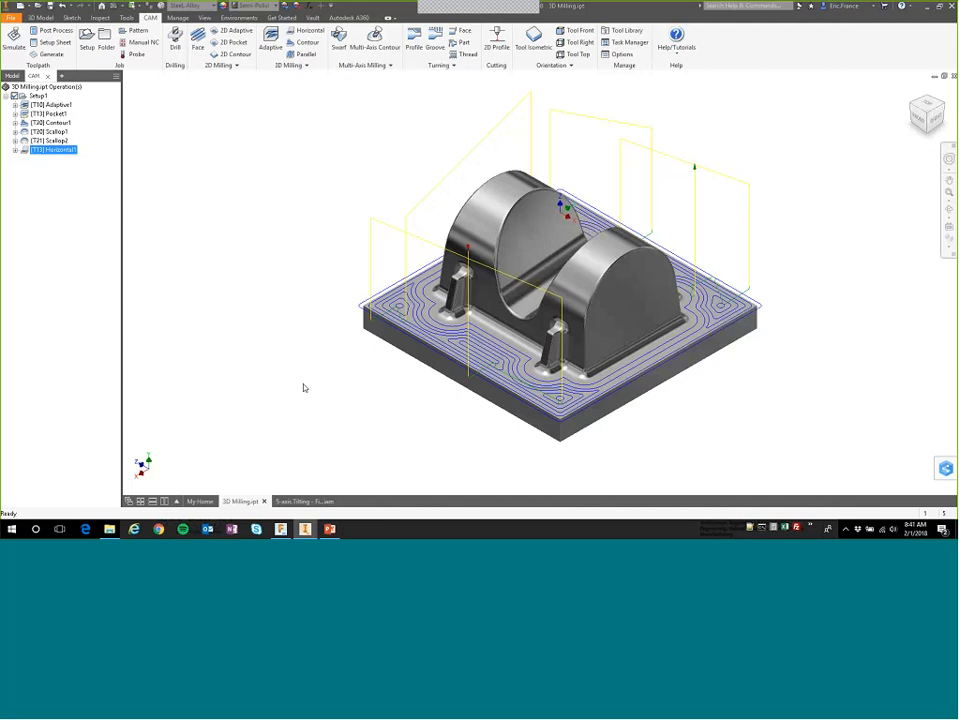
Start a new 3D Pencil operation with tool #21, the Ø6 mm ball mill already used in this part.
{"action": "left_click", "coordinate": [58, 192]}
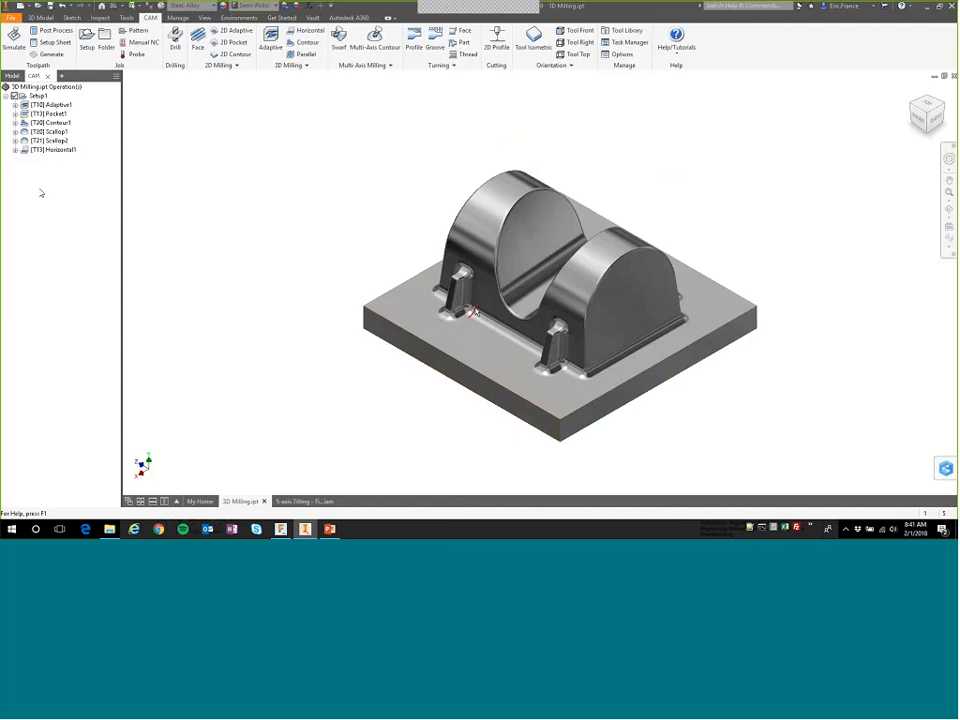
{"action": "right_click", "coordinate": [46, 208]}
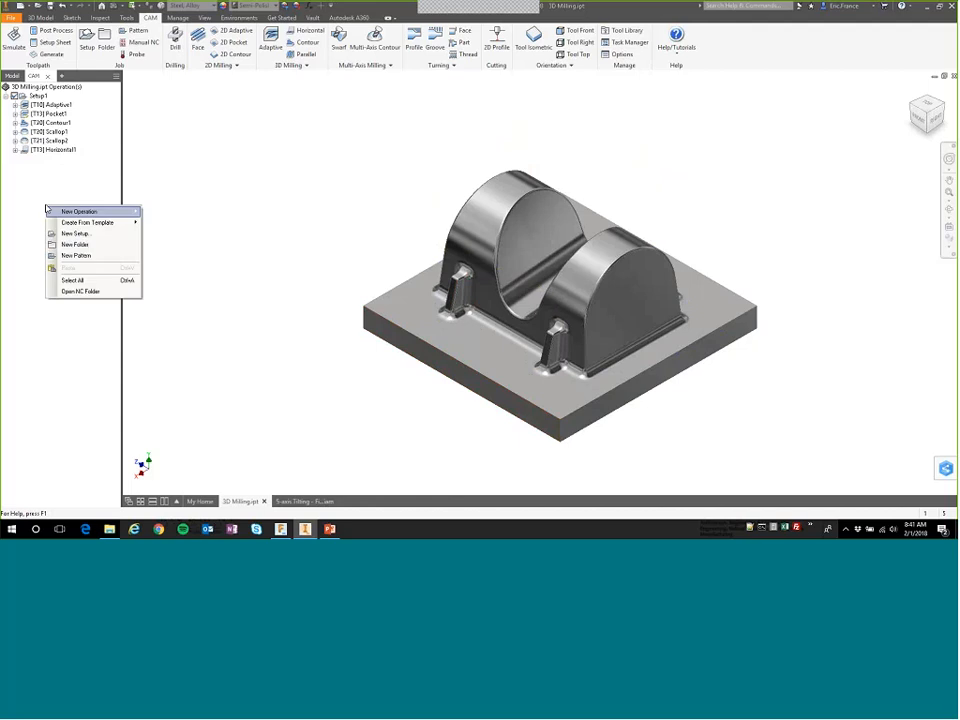
{"action": "mouse_move", "coordinate": [80, 211]}
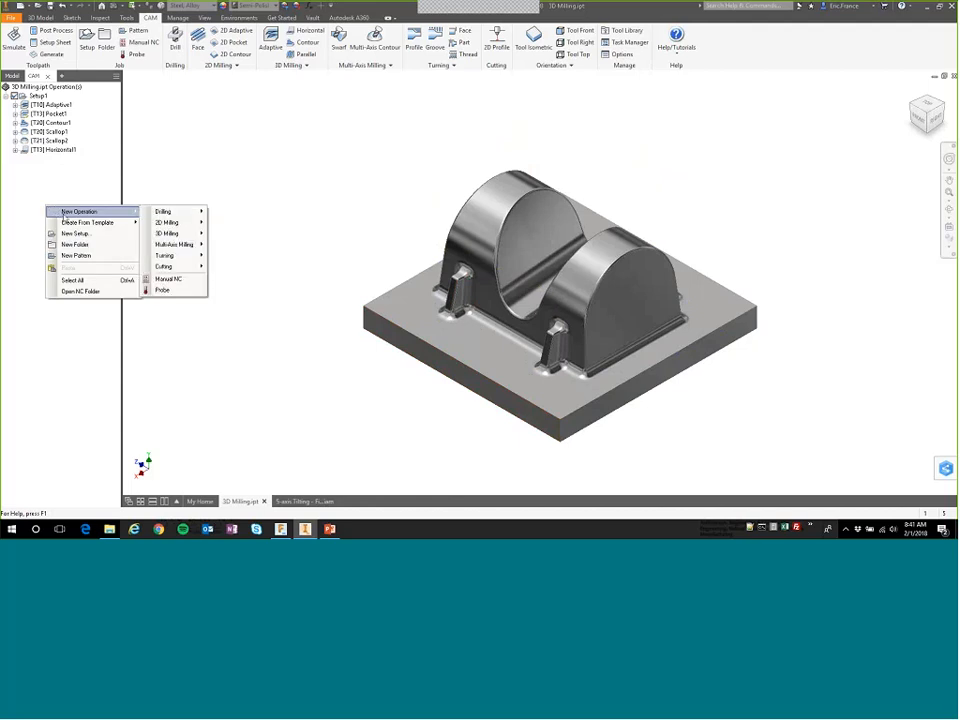
{"action": "mouse_move", "coordinate": [191, 235]}
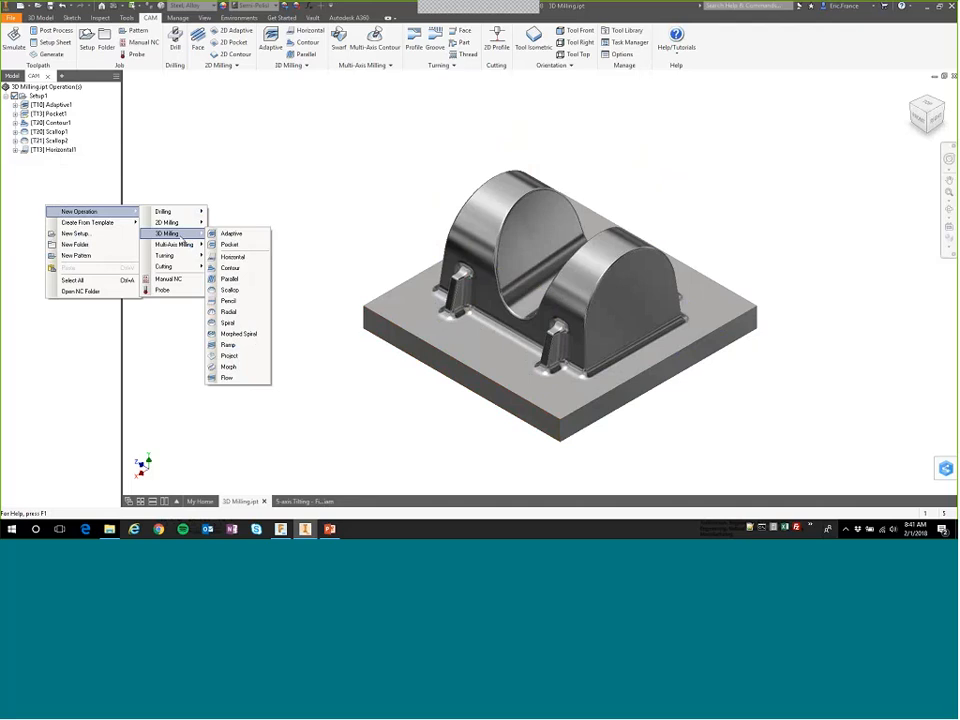
{"action": "left_click", "coordinate": [229, 301]}
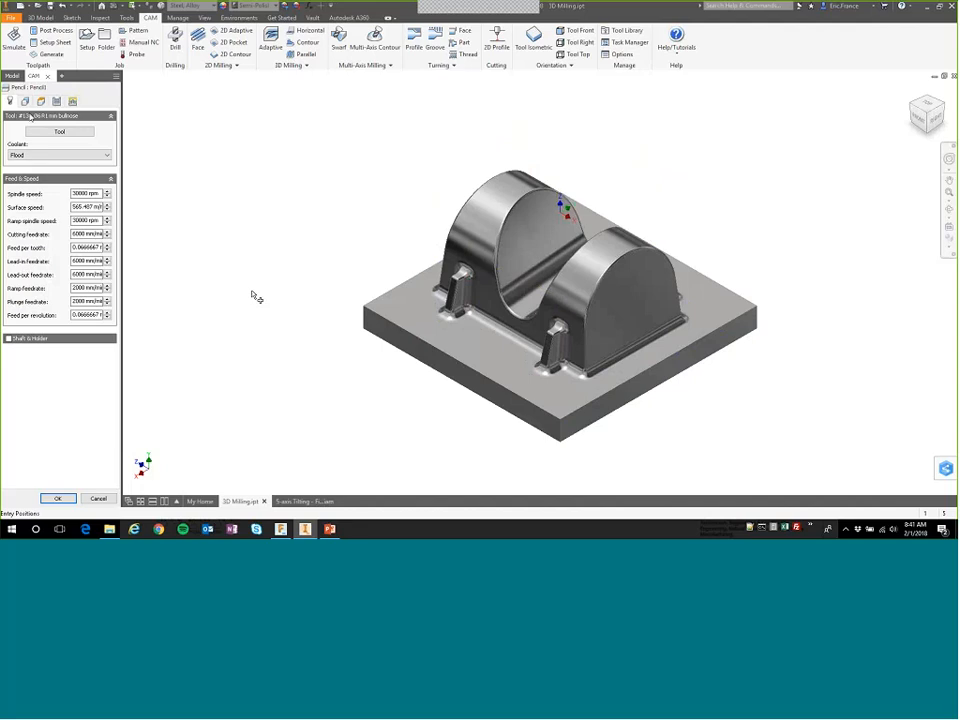
{"action": "left_click", "coordinate": [59, 131]}
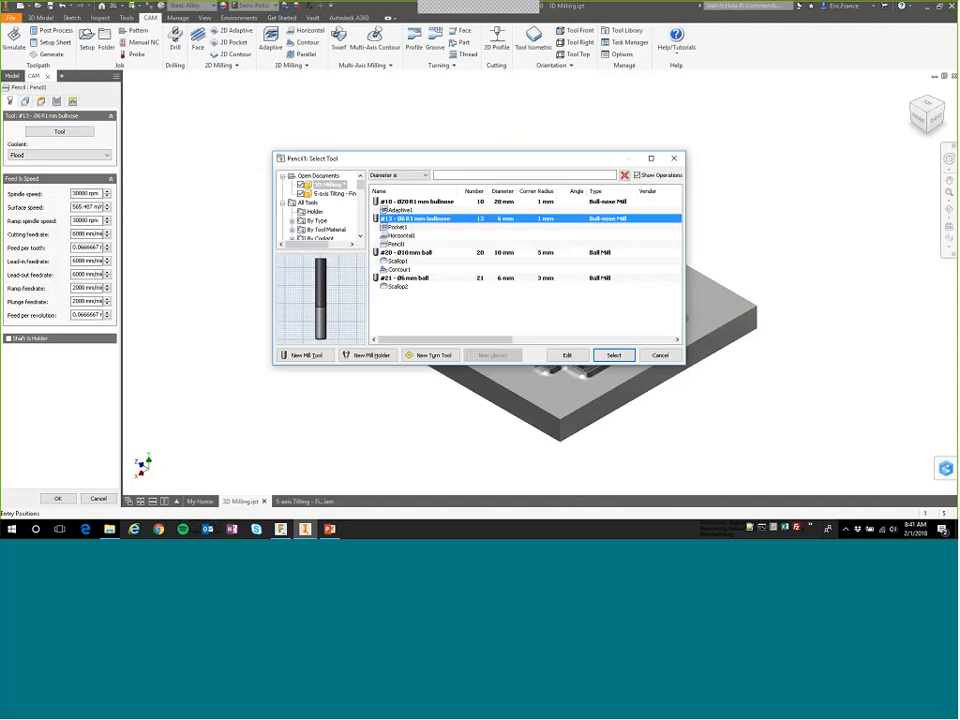
{"action": "double_click", "coordinate": [413, 280]}
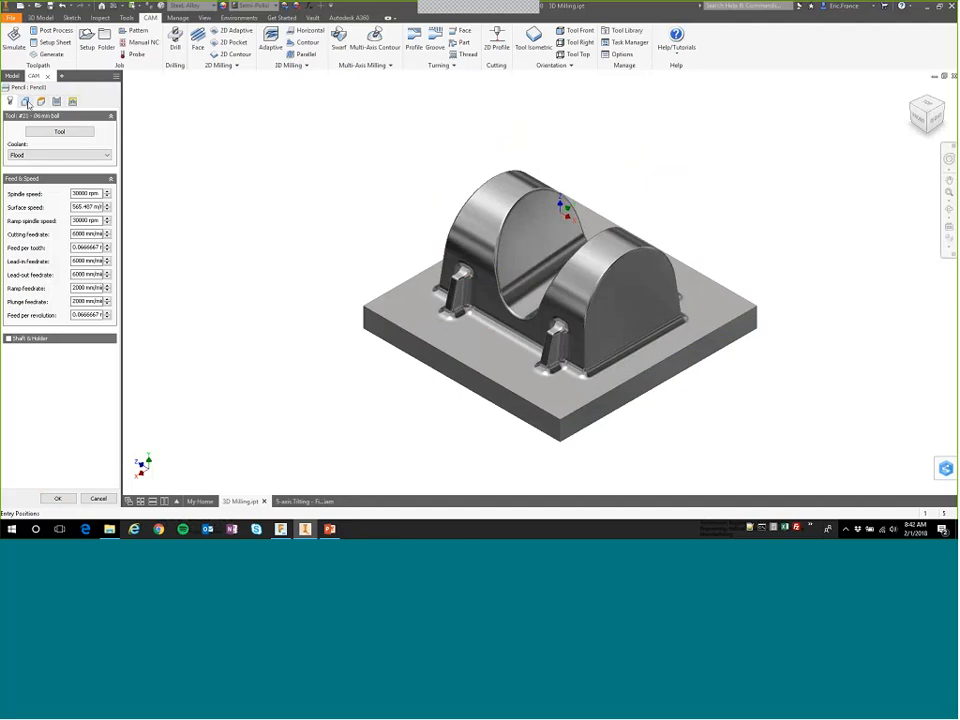
Set the Pencil operation's overthickness to 1.2 mm with 5 stepovers of 0.3 mm, and generate its toolpath.
{"action": "left_click", "coordinate": [56, 101]}
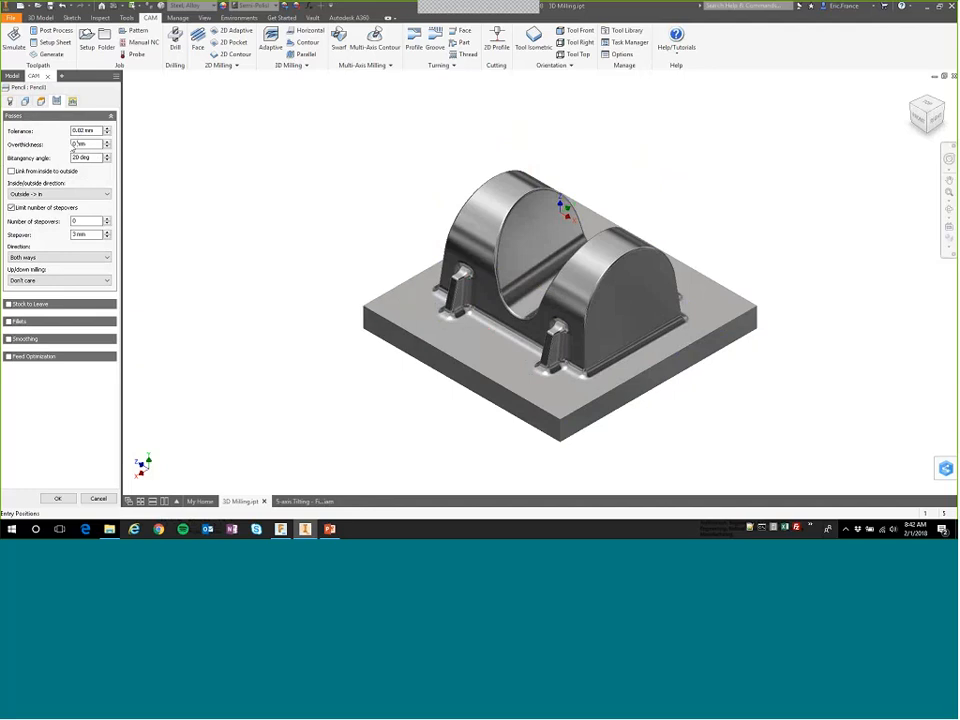
{"action": "double_click", "coordinate": [73, 145]}
{"action": "type", "text": "1.2"}
{"action": "mouse_move", "coordinate": [93, 148]}
{"action": "left_click_drag", "start_coordinate": [80, 223], "coordinate": [68, 227]}
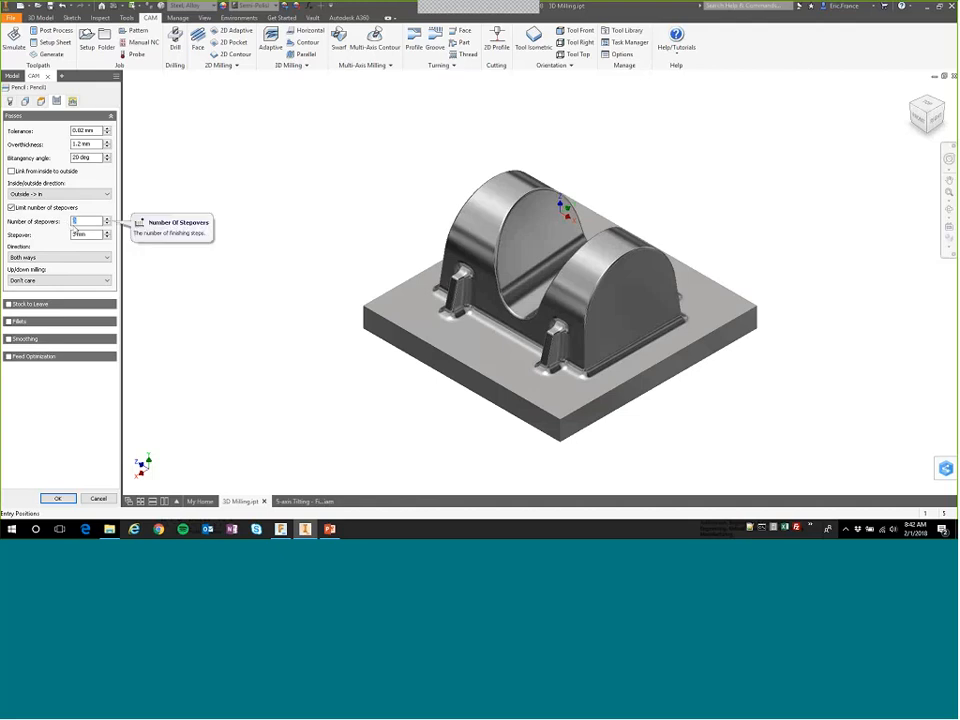
{"action": "type", "text": "5"}
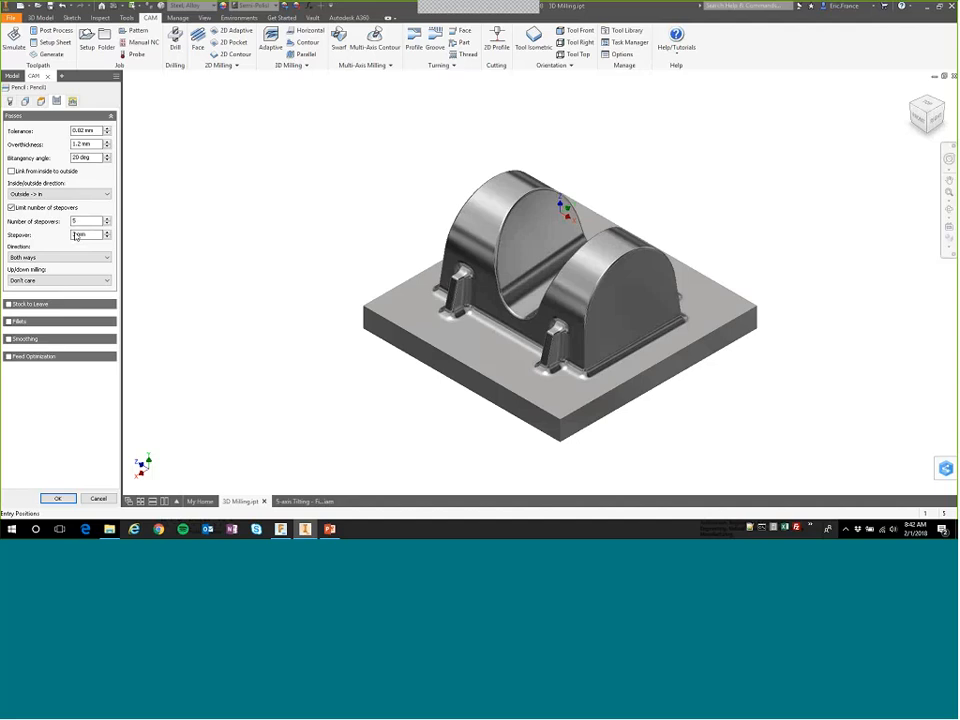
{"action": "left_click_drag", "start_coordinate": [75, 235], "coordinate": [80, 236]}
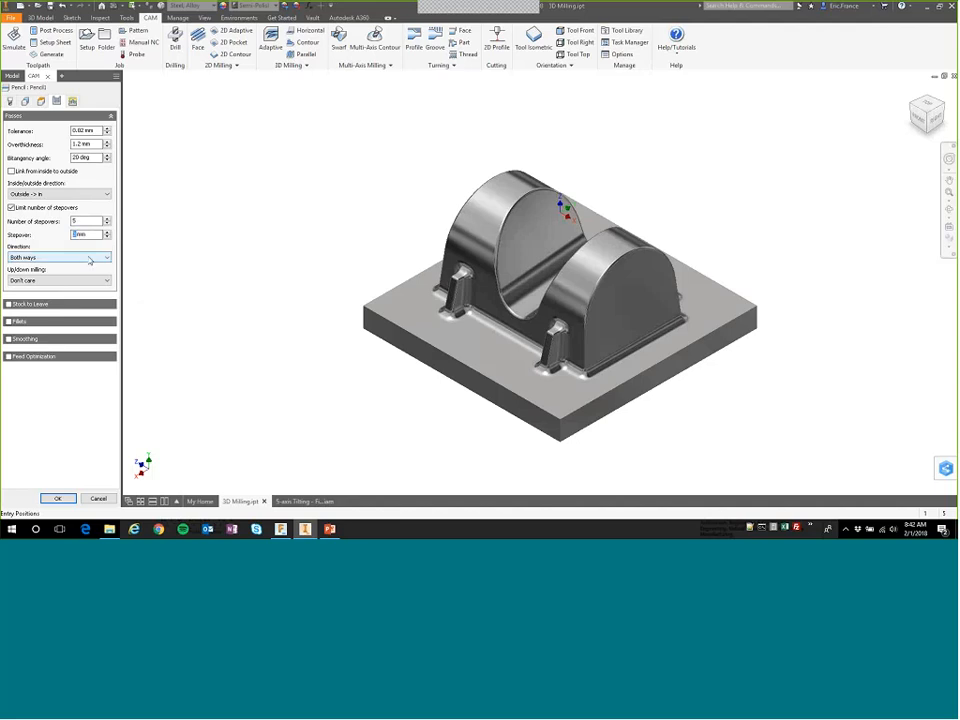
{"action": "type", "text": ".3"}
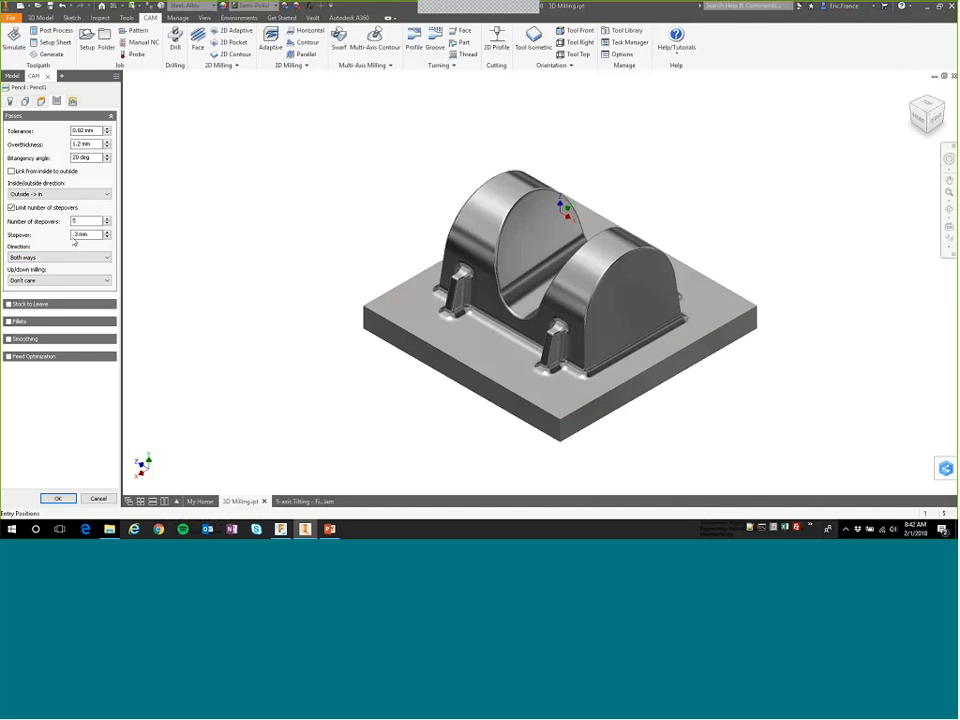
{"action": "mouse_move", "coordinate": [74, 242]}
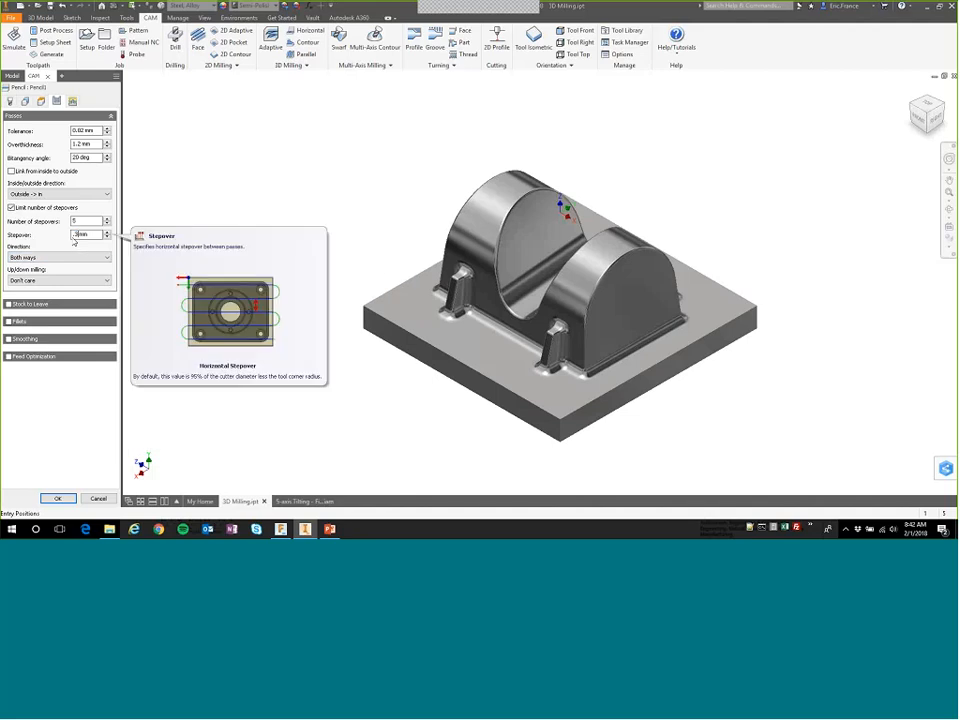
{"action": "left_click", "coordinate": [76, 234]}
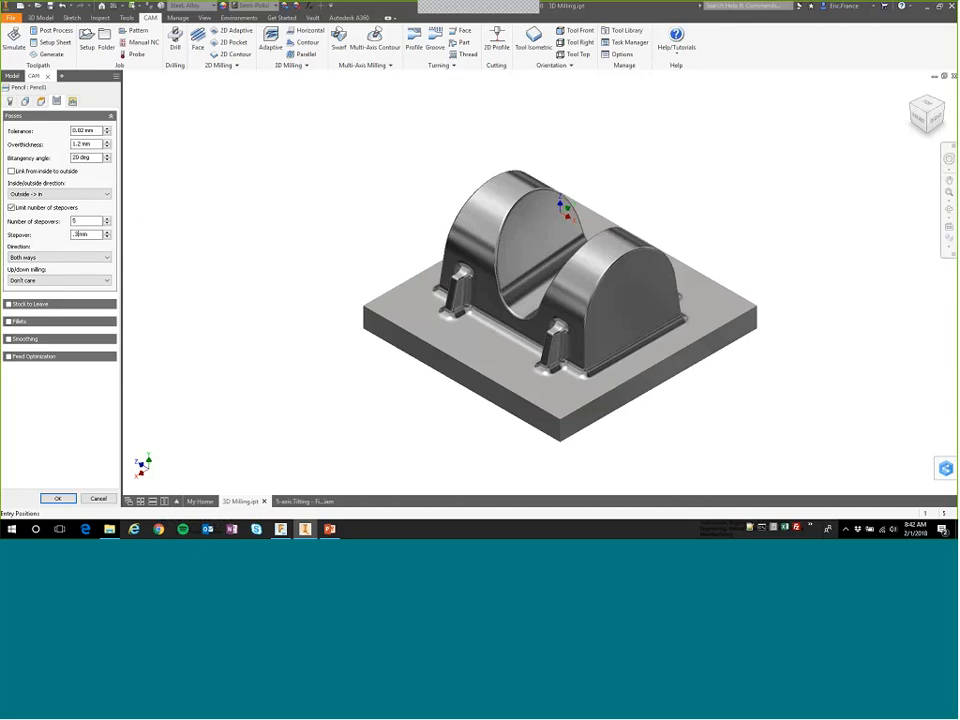
{"action": "left_click", "coordinate": [56, 499]}
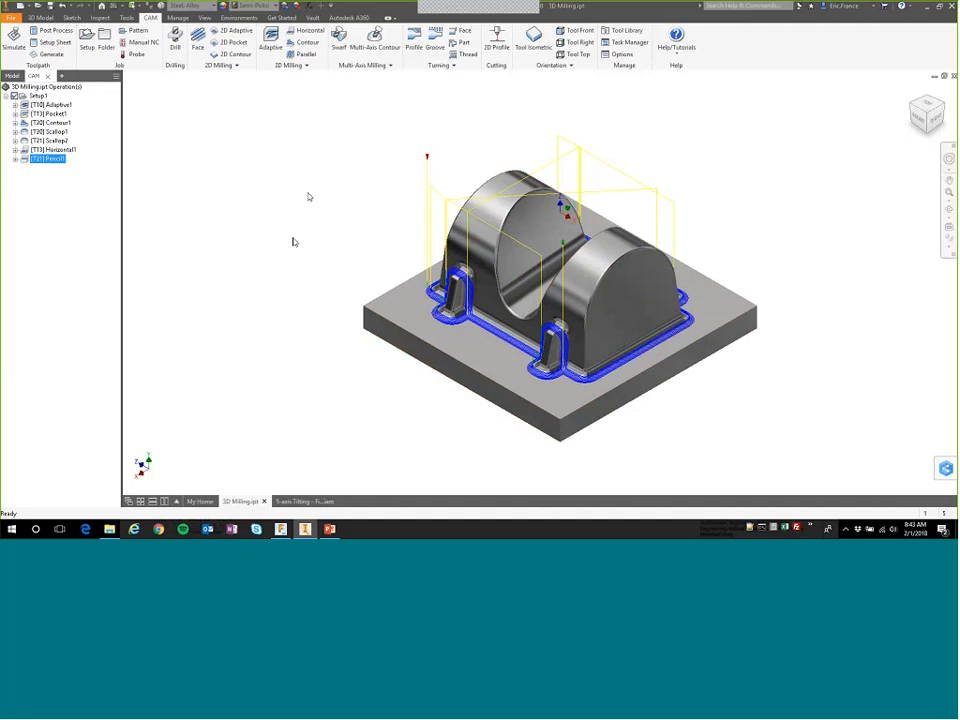
Switch to the PowerPoint slide show to present the slide listing the tools used and related capabilities.
{"action": "left_click", "coordinate": [330, 529]}
{"action": "left_click", "coordinate": [352, 349]}
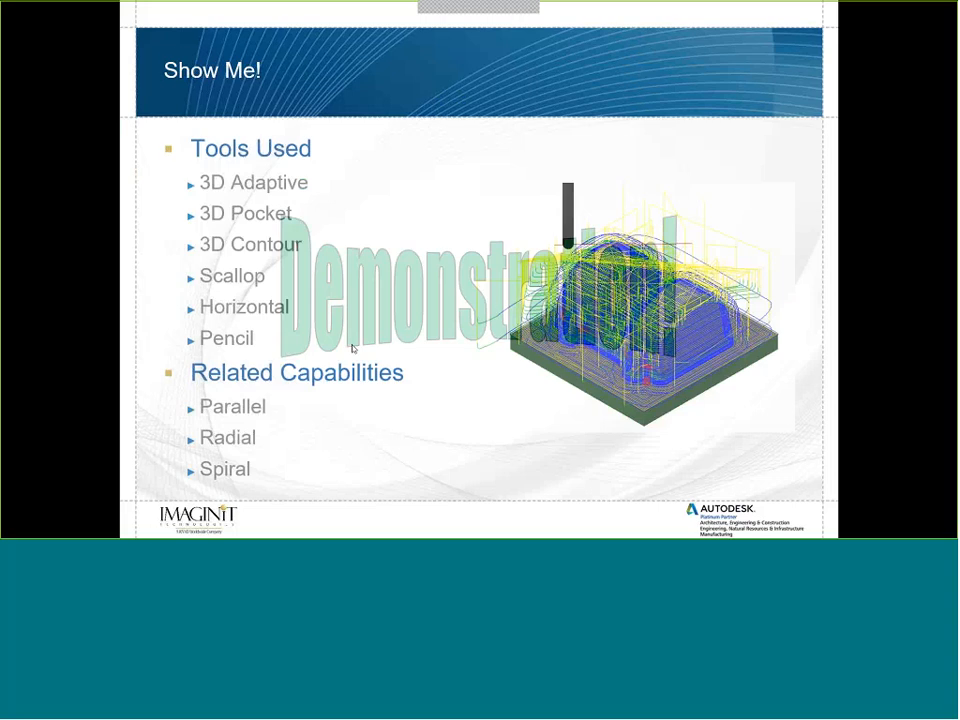
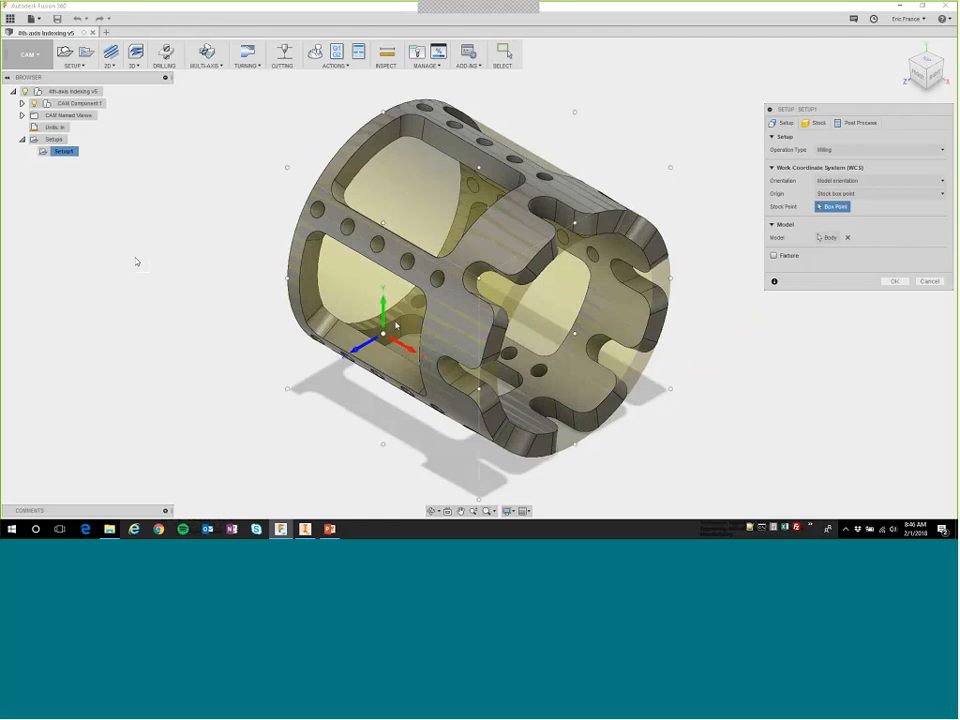
Place Setup1's origin at the stock box point centred on the slotted end of the part, and open the stock settings.
{"action": "left_click", "coordinate": [815, 123]}
{"action": "middle_click_drag", "start_coordinate": [485, 322], "coordinate": [521, 313], "text": "shift"}
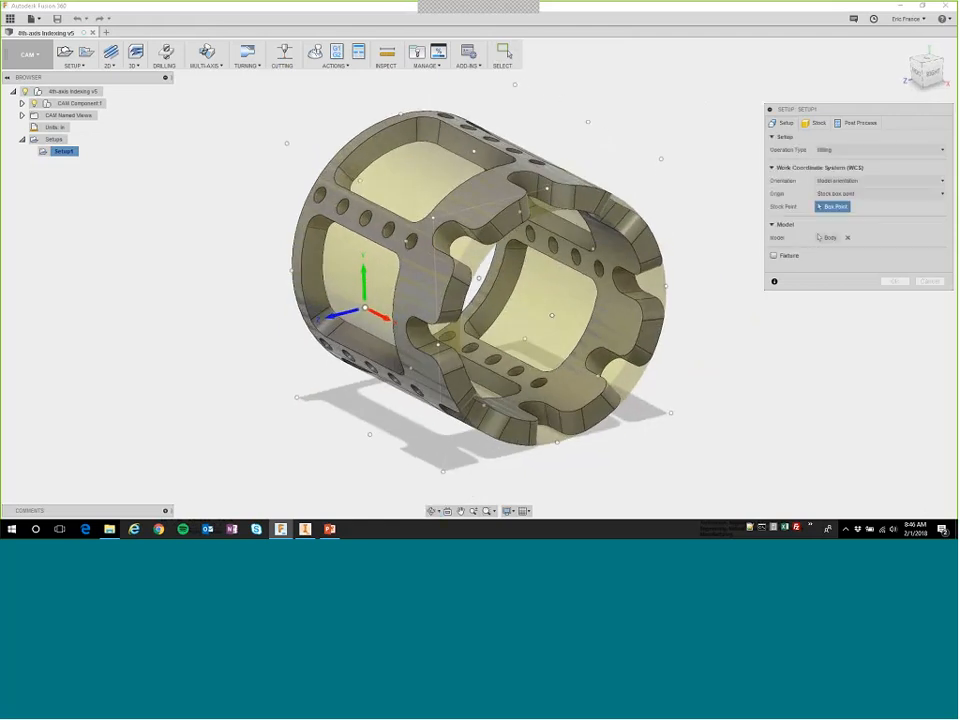
{"action": "left_click", "coordinate": [552, 315]}
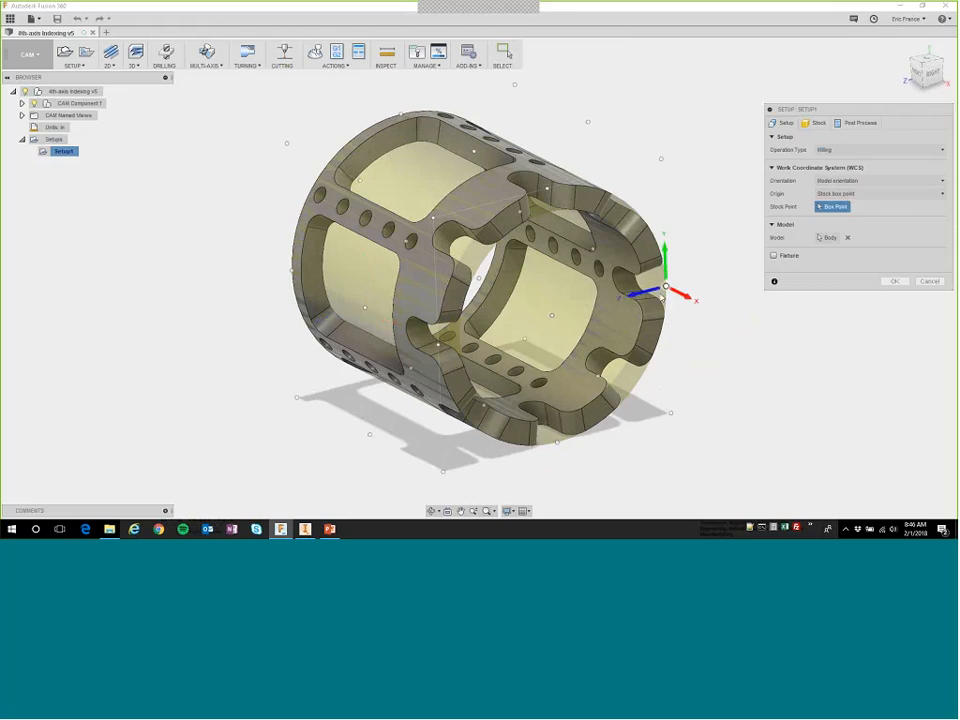
{"action": "left_click", "coordinate": [552, 316]}
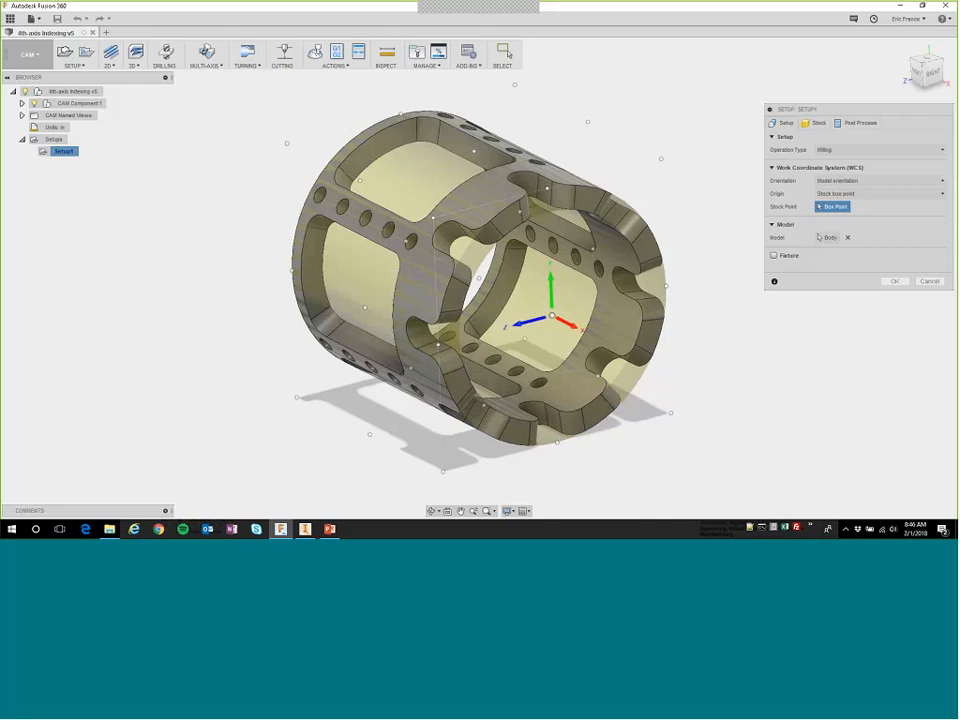
{"action": "left_click", "coordinate": [818, 123]}
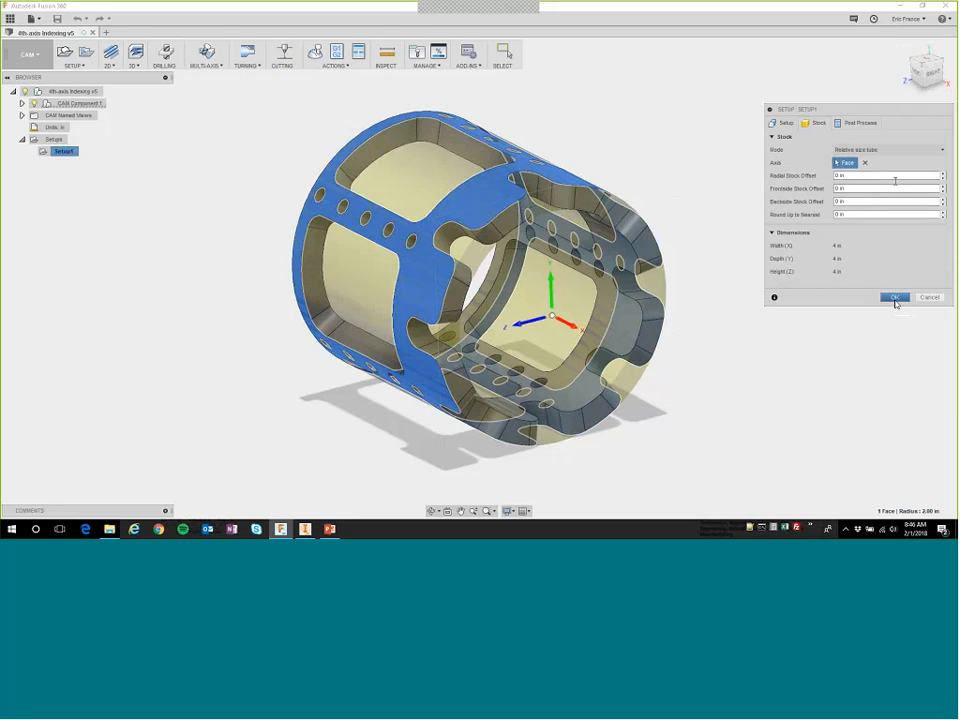
Set the setup's post-process program name/number to 1048.
{"action": "left_click", "coordinate": [858, 122]}
{"action": "left_click", "coordinate": [843, 150]}
{"action": "double_click", "coordinate": [843, 150]}
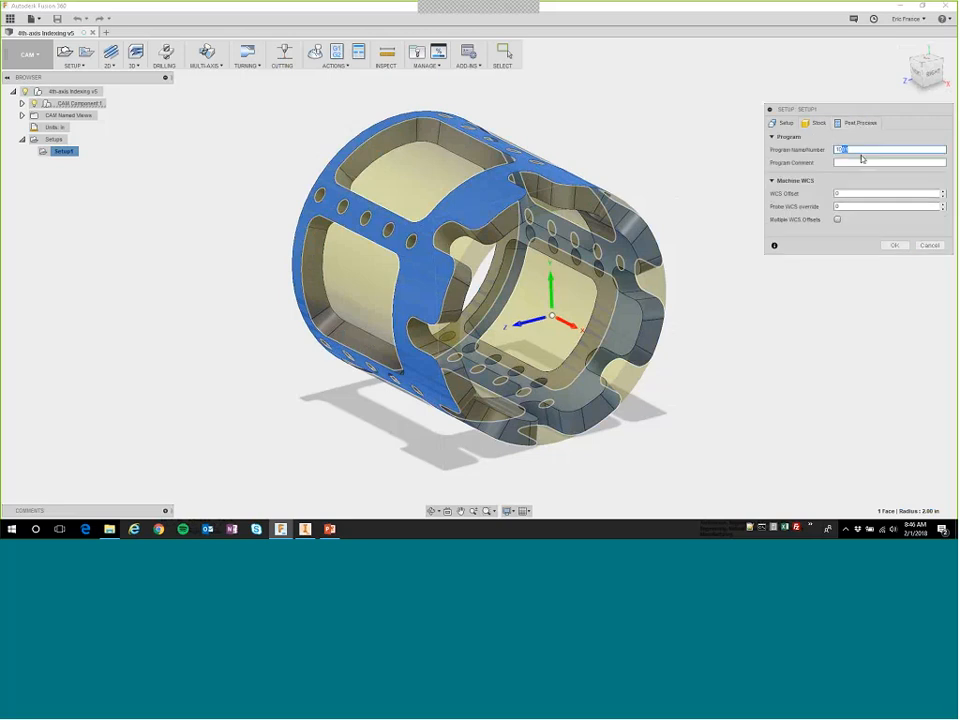
{"action": "type", "text": "1048"}
Enter "4th axis Indexing Demo" as the program comment and complete the setup.
{"action": "left_click", "coordinate": [852, 162]}
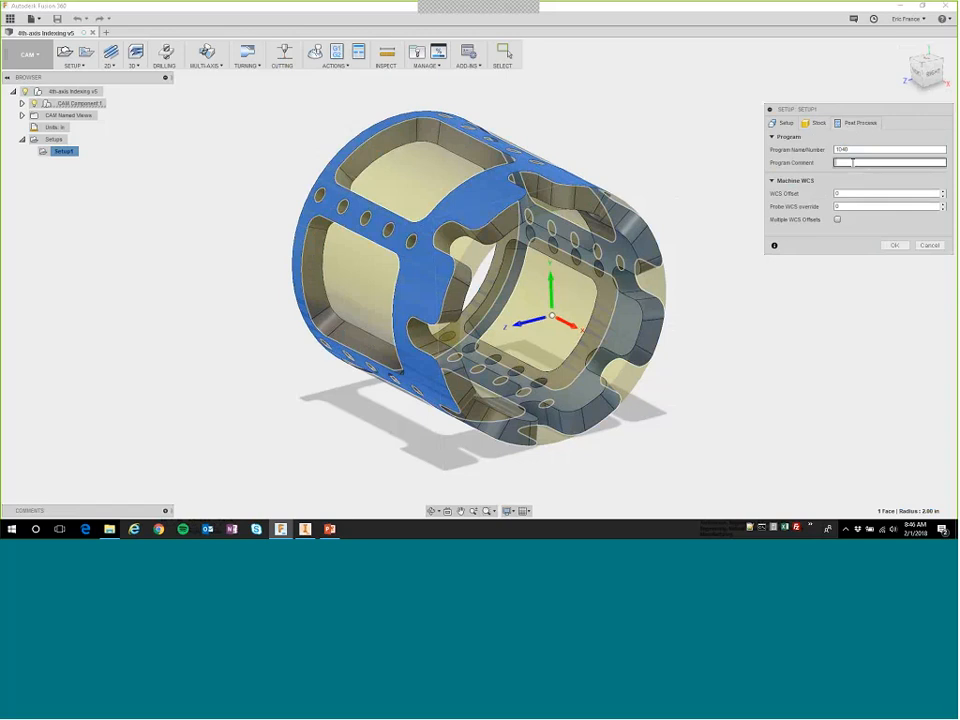
{"action": "type", "text": "4th axis Indexing Demo"}
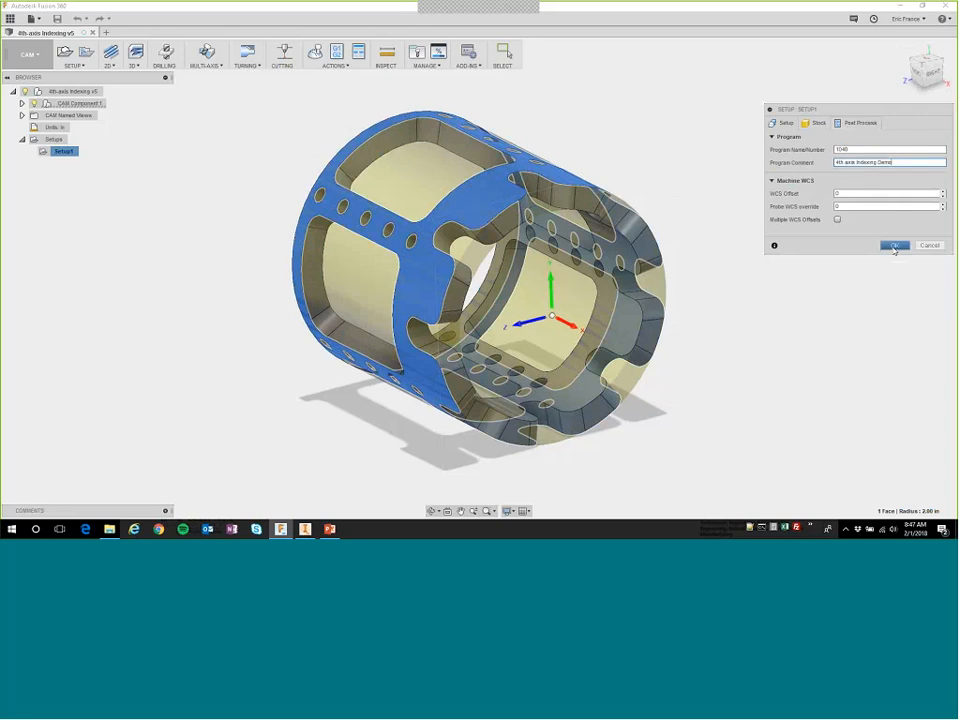
{"action": "left_click", "coordinate": [895, 245]}
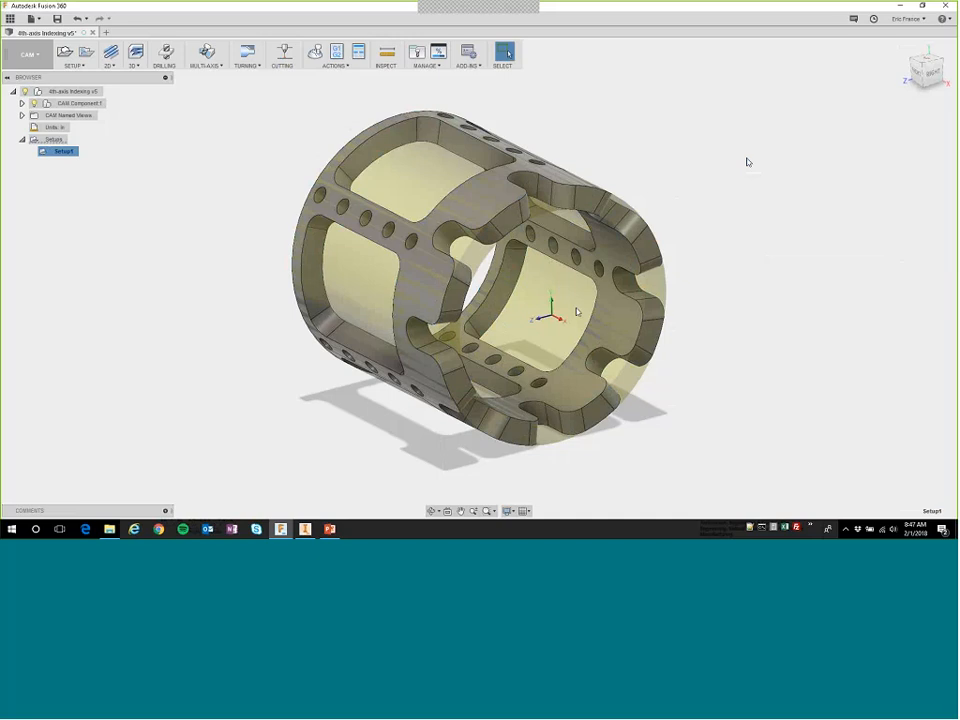
Start a new Drilling operation in Setup1 using the Ø1/4" 118° drill from the document's tool library.
{"action": "middle_click_drag", "start_coordinate": [522, 314], "coordinate": [505, 208], "text": "shift"}
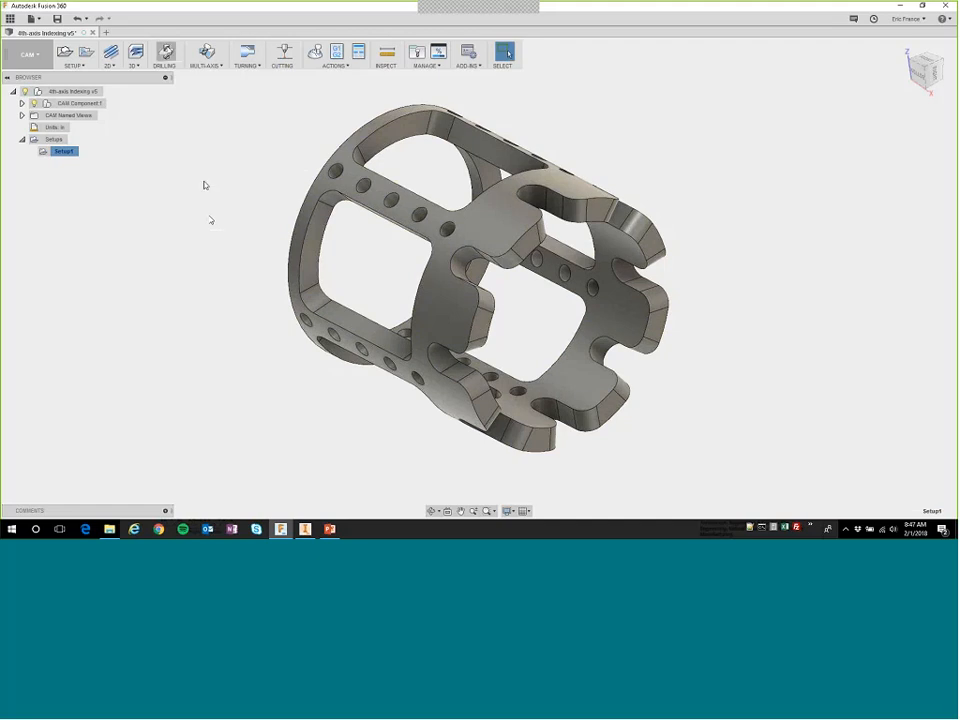
{"action": "left_click", "coordinate": [166, 54]}
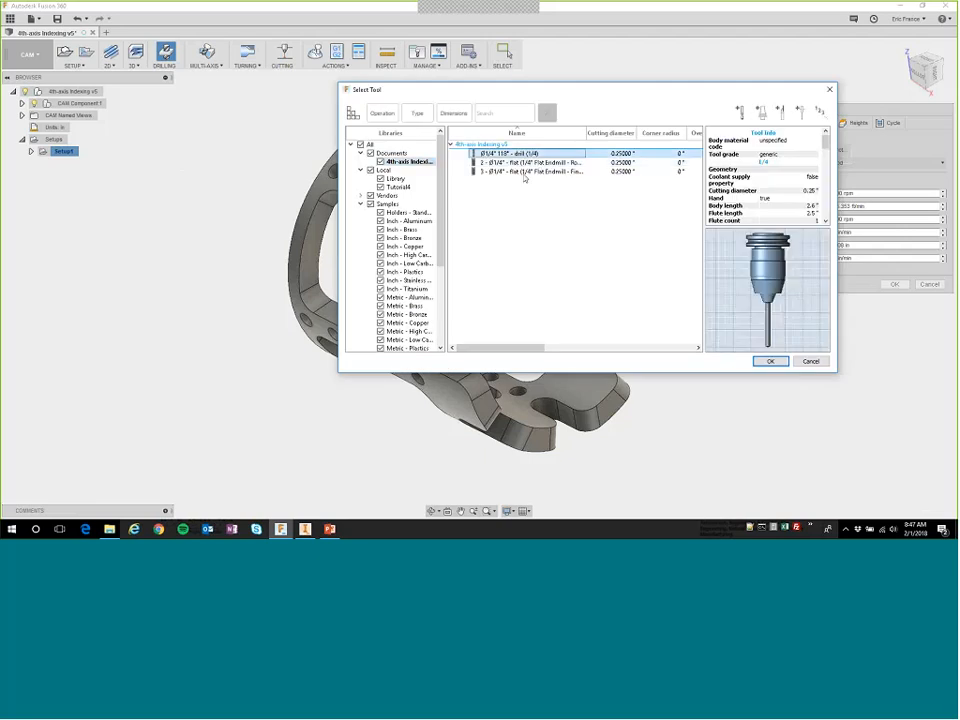
{"action": "key", "text": "Return"}
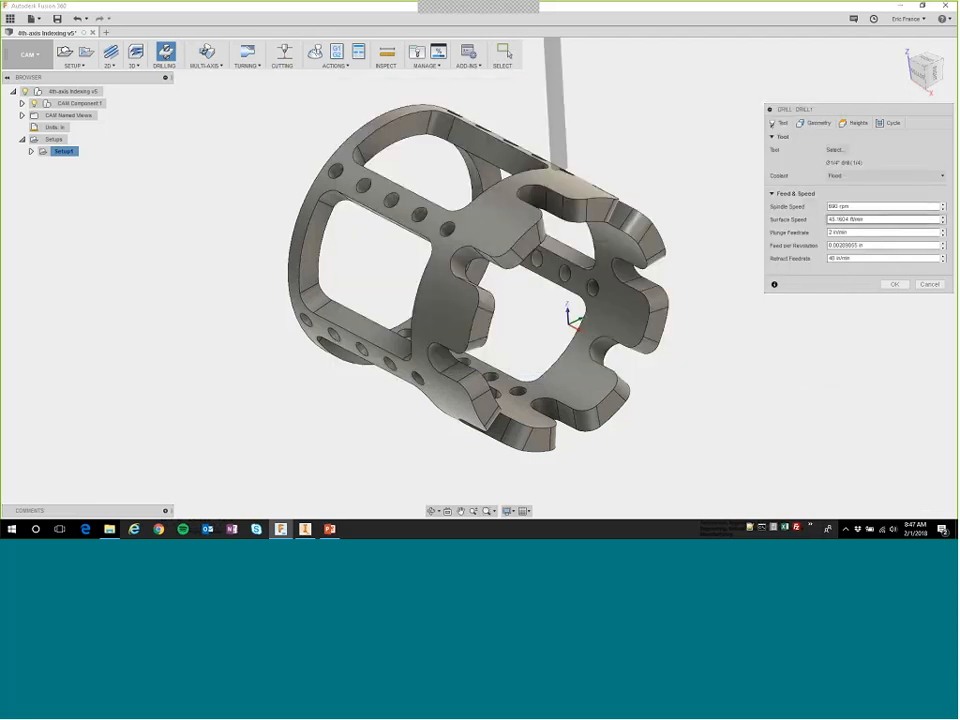
Choose one hole's face with Select Same Diameter enabled, and orient the tool's Z axis along that hole, flipped to point outward.
{"action": "left_click", "coordinate": [829, 127]}
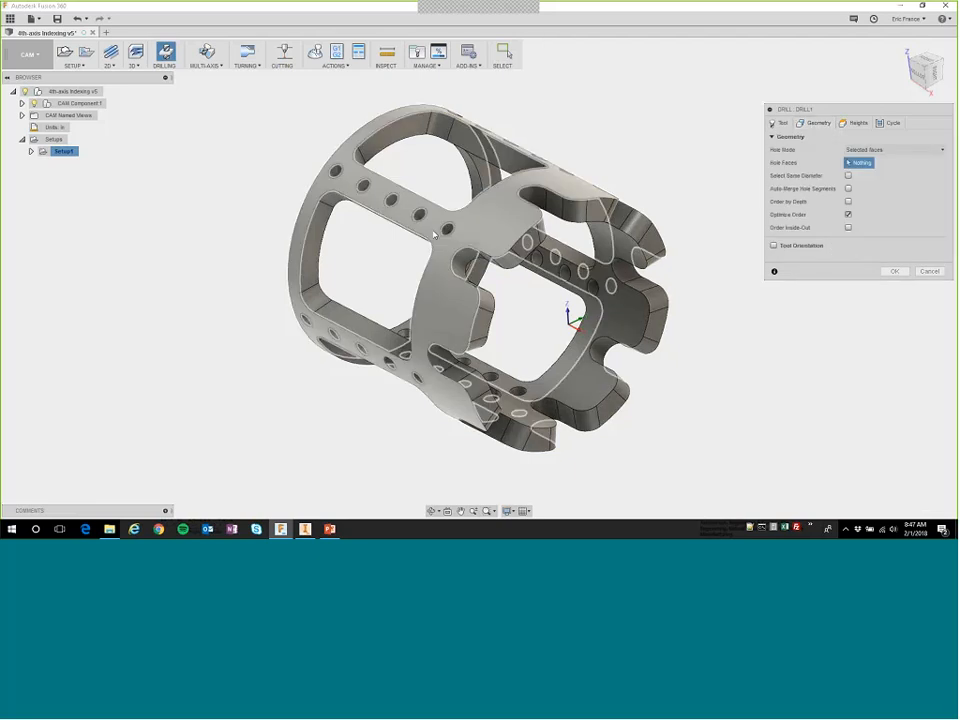
{"action": "left_click", "coordinate": [449, 232]}
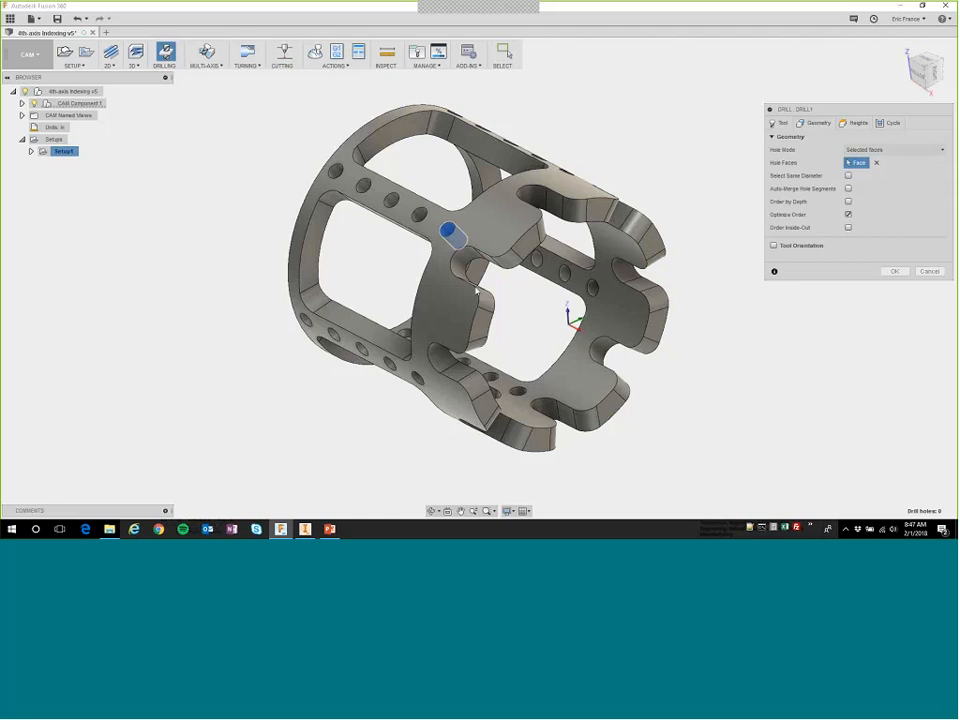
{"action": "left_click", "coordinate": [847, 176]}
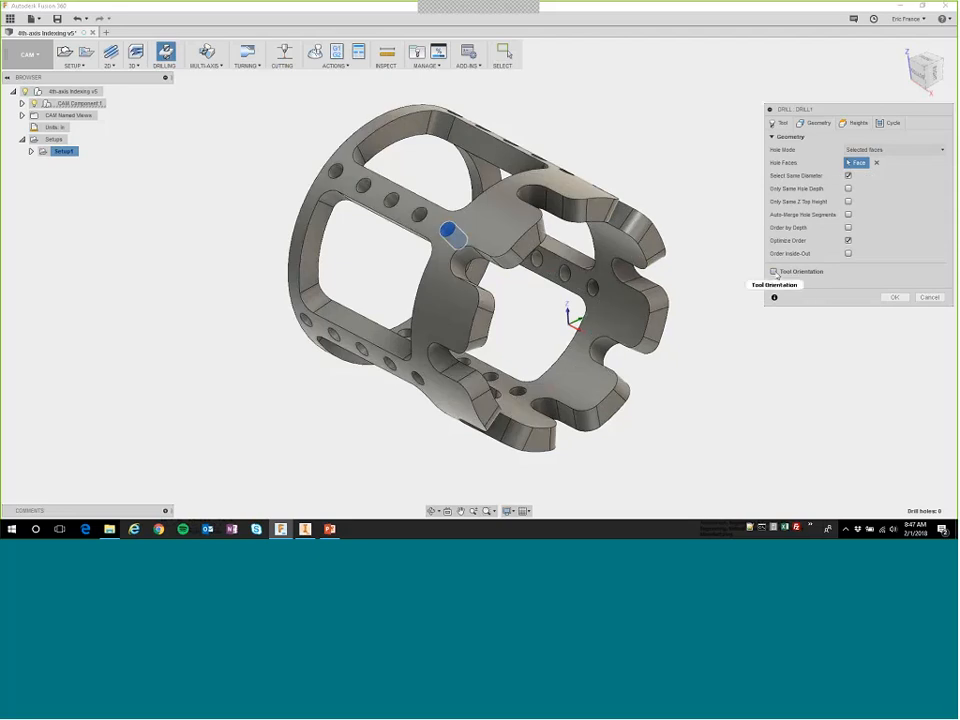
{"action": "left_click", "coordinate": [774, 272]}
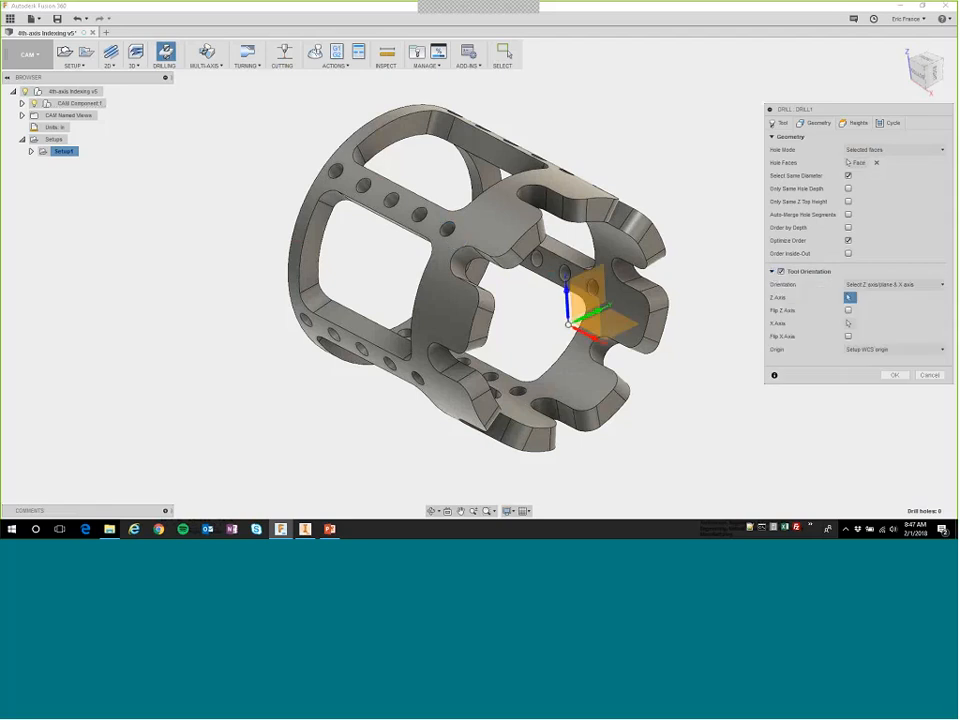
{"action": "left_click", "coordinate": [447, 233]}
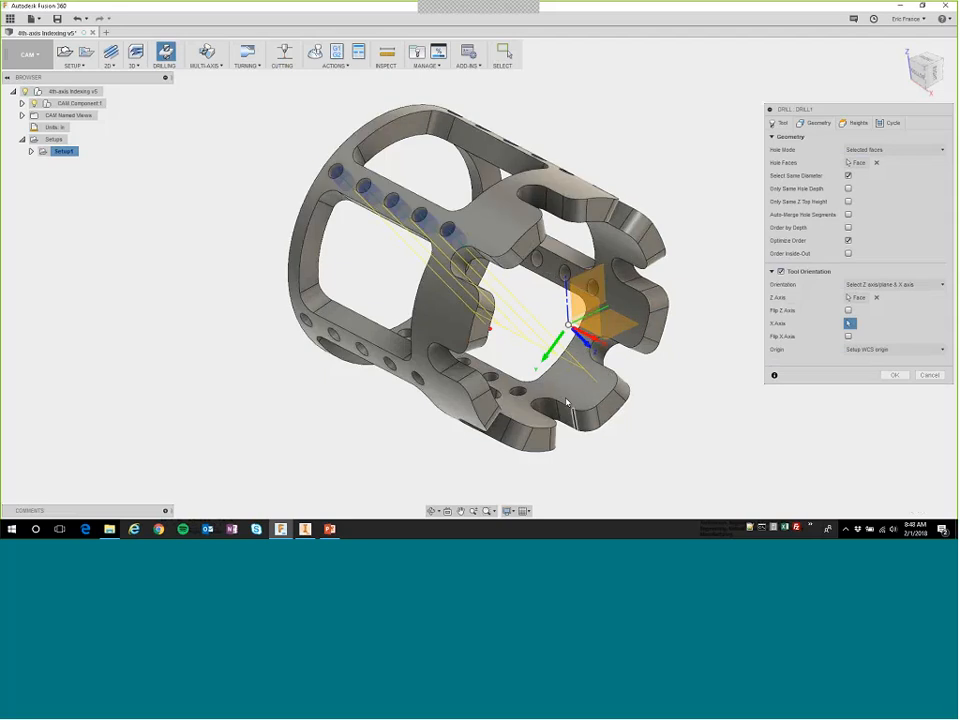
{"action": "left_click", "coordinate": [849, 311]}
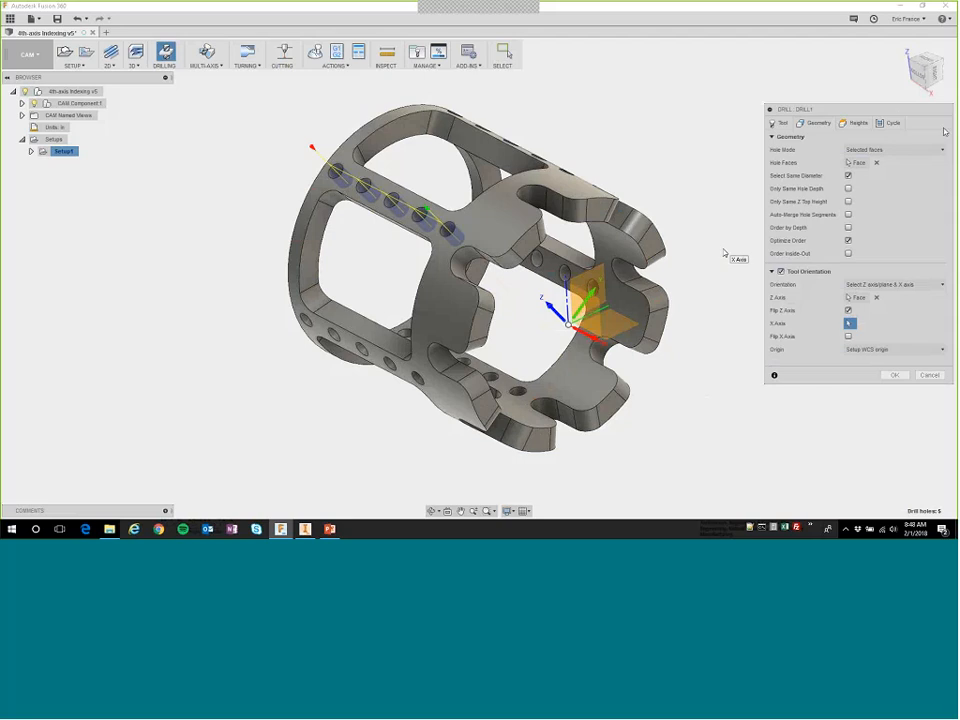
Set the drilling cycle type to Chip breaking - partial retract.
{"action": "left_click", "coordinate": [888, 122]}
{"action": "left_click", "coordinate": [852, 149]}
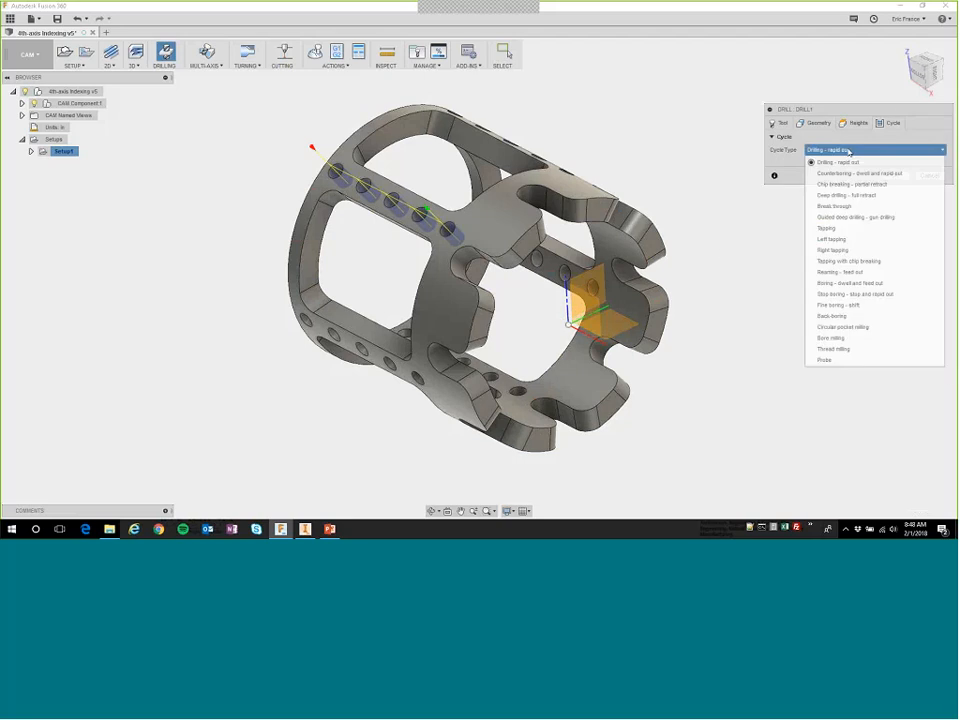
{"action": "left_click", "coordinate": [842, 185]}
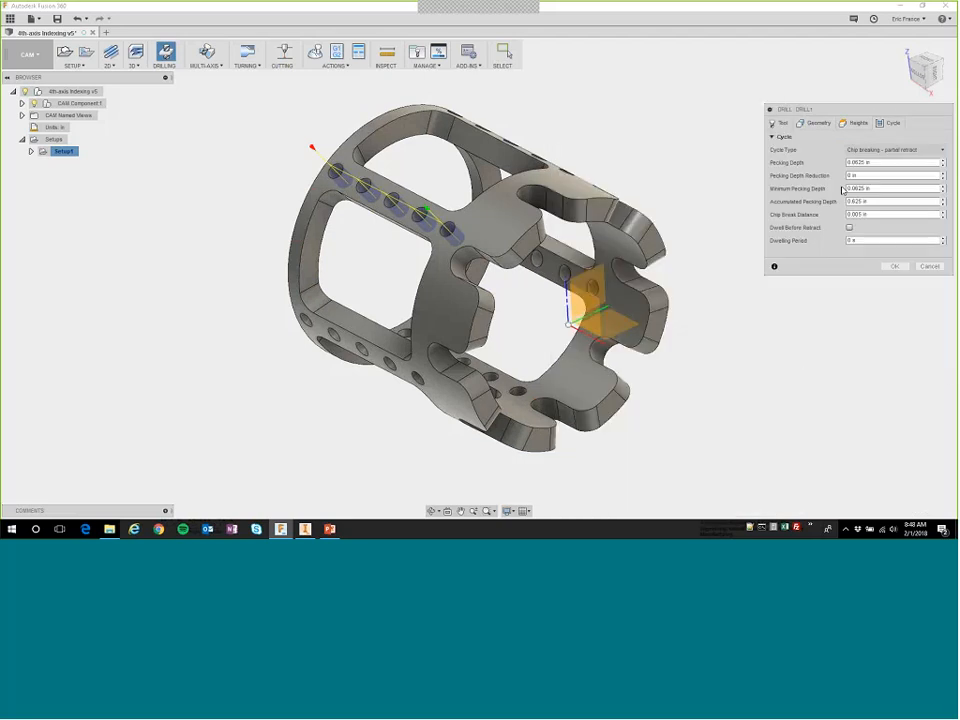
Enable Drill Tip Through Bottom with a break-through depth of 0.02 in and generate the drilling toolpath.
{"action": "left_click", "coordinate": [853, 123]}
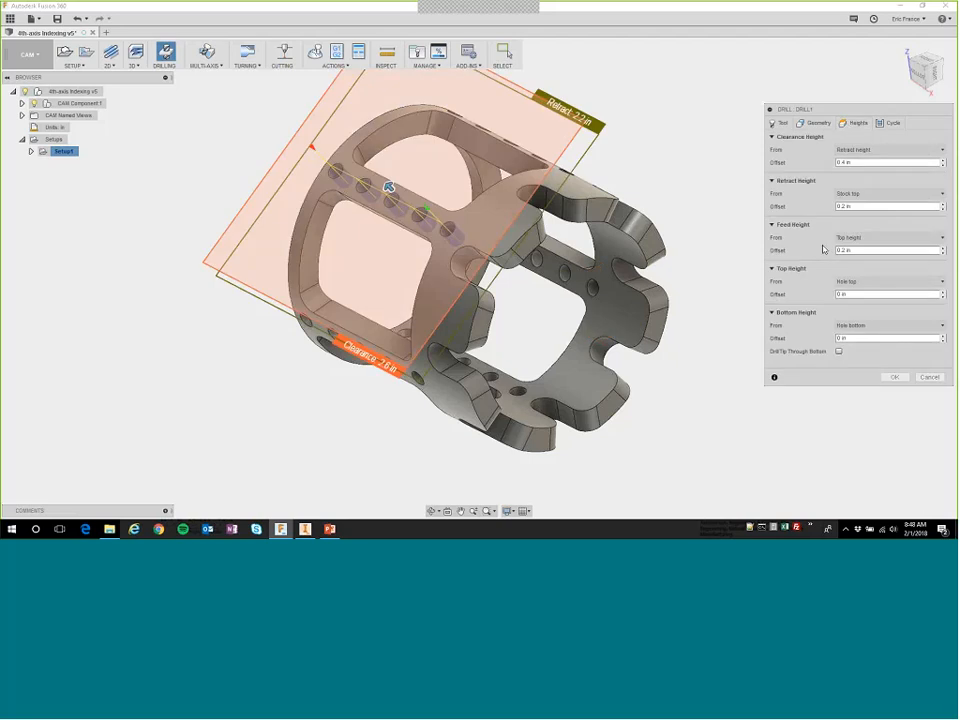
{"action": "left_click", "coordinate": [838, 351]}
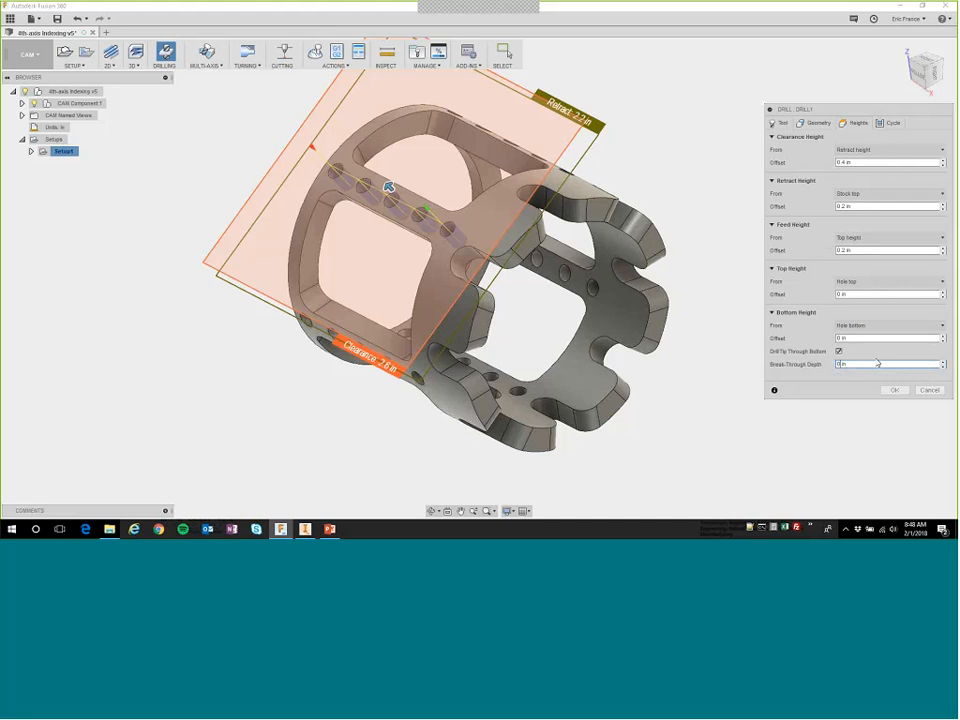
{"action": "type", "text": ".2"}
{"action": "type", "text": "02"}
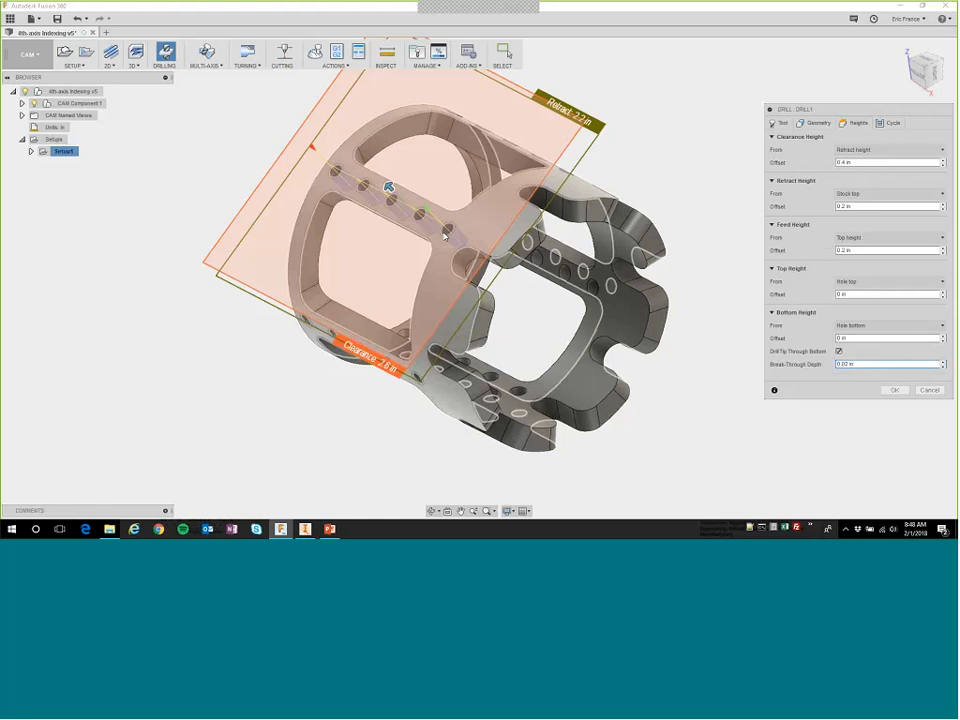
{"action": "key", "text": "Return"}
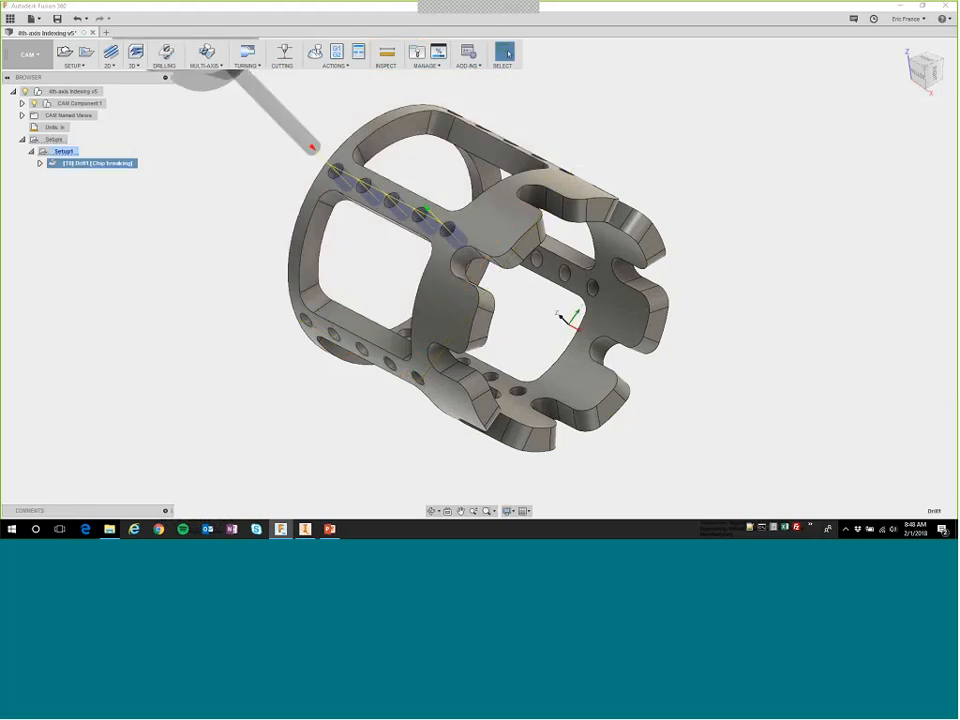
Add the chip-breaking drill operation to a new pattern and set its type to Circular pattern.
{"action": "middle_click_drag", "start_coordinate": [550, 320], "coordinate": [516, 296], "text": "shift"}
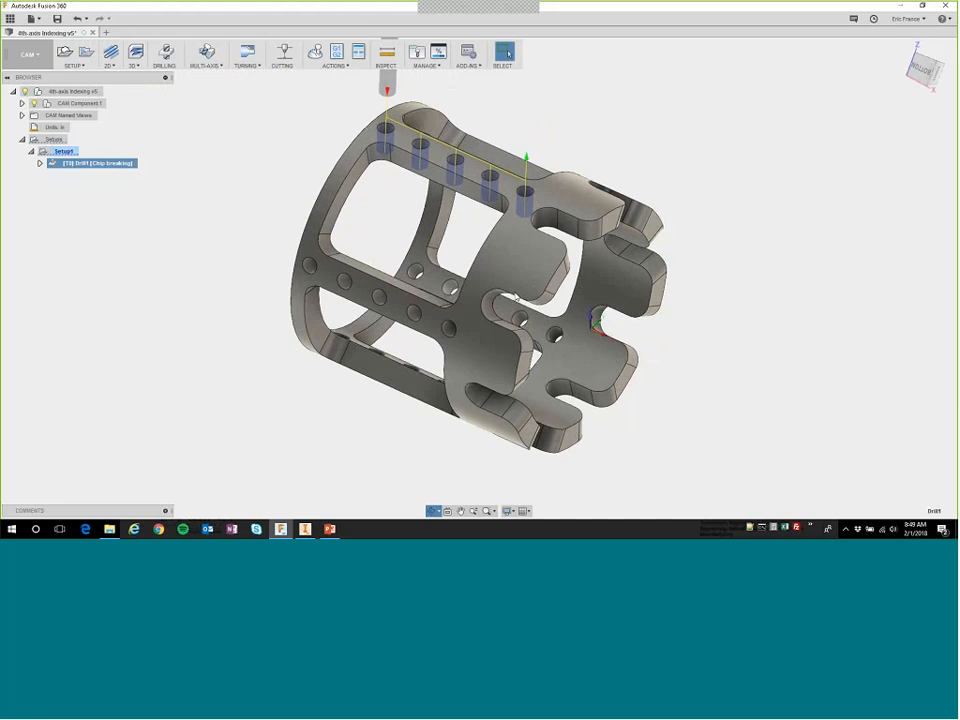
{"action": "left_click", "coordinate": [249, 224]}
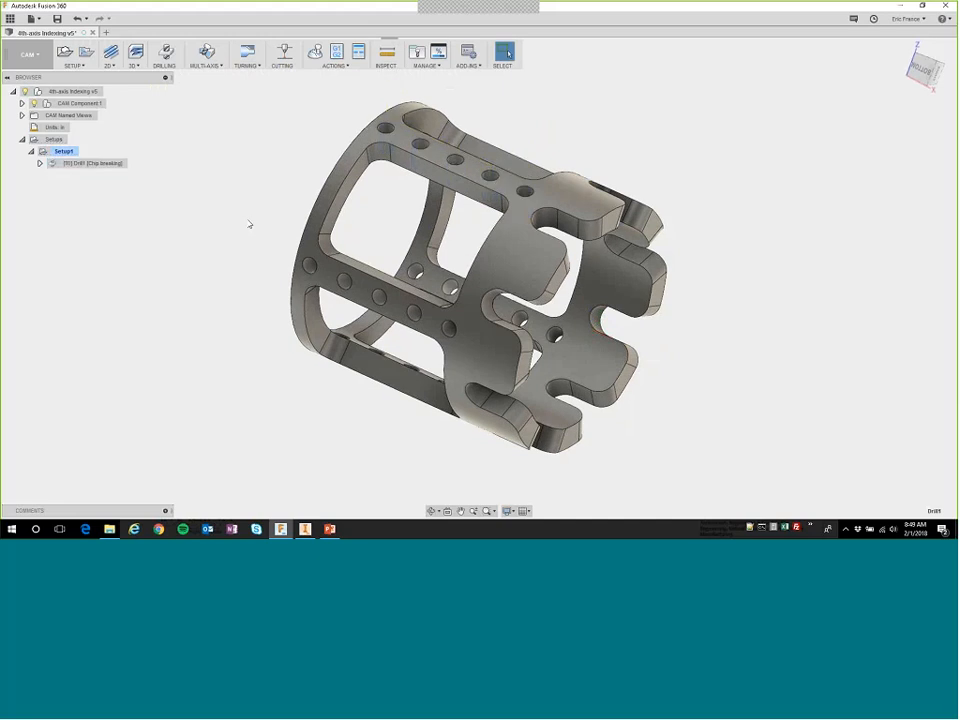
{"action": "left_click", "coordinate": [95, 163]}
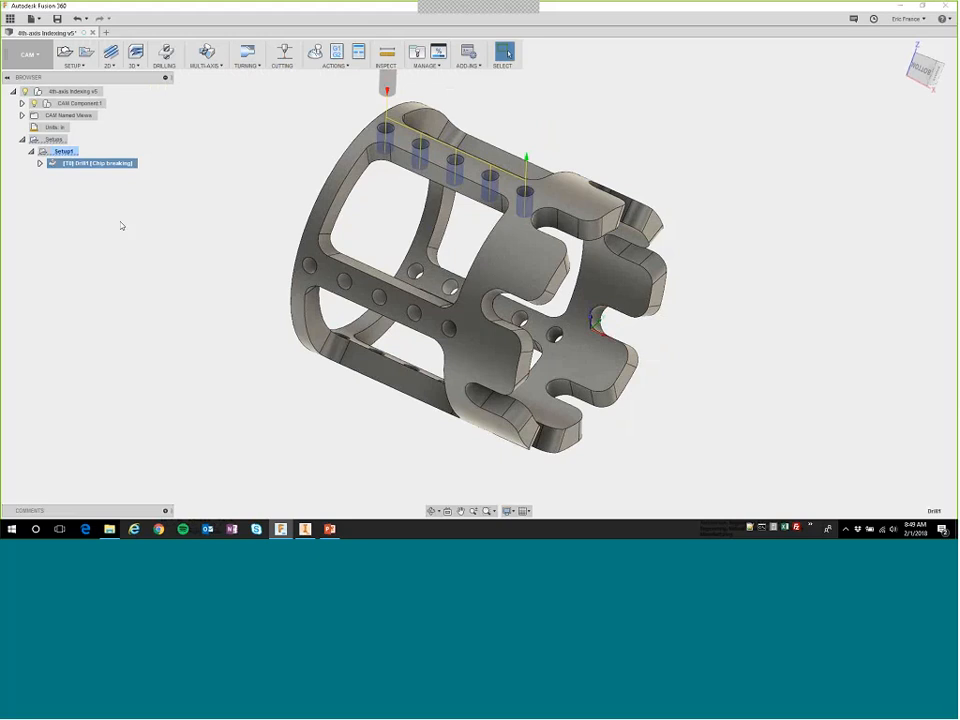
{"action": "right_click", "coordinate": [83, 170]}
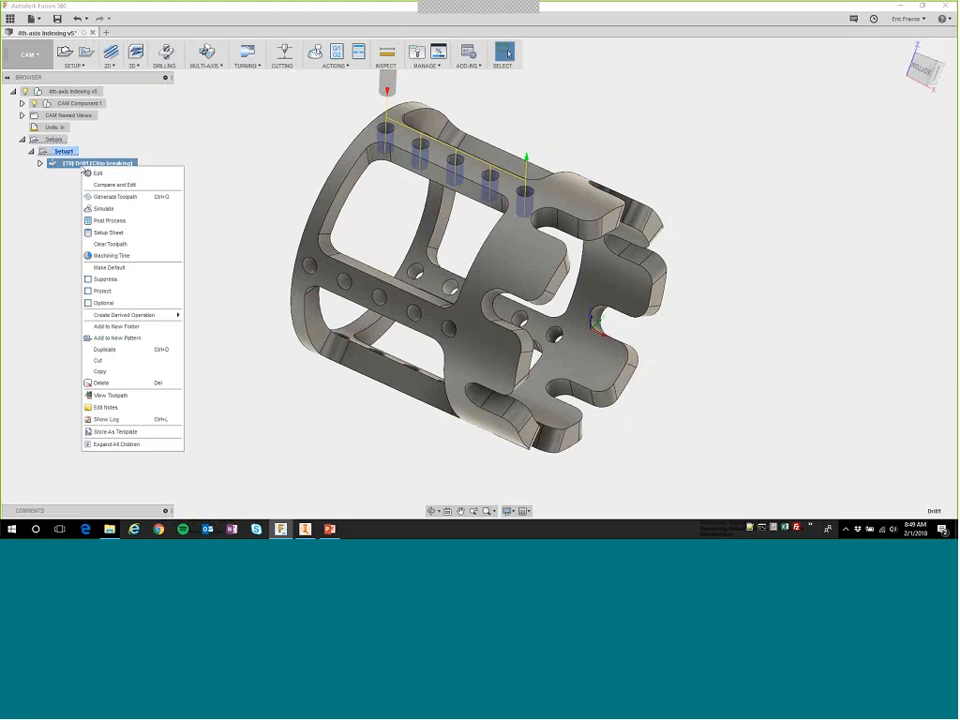
{"action": "left_click", "coordinate": [116, 338]}
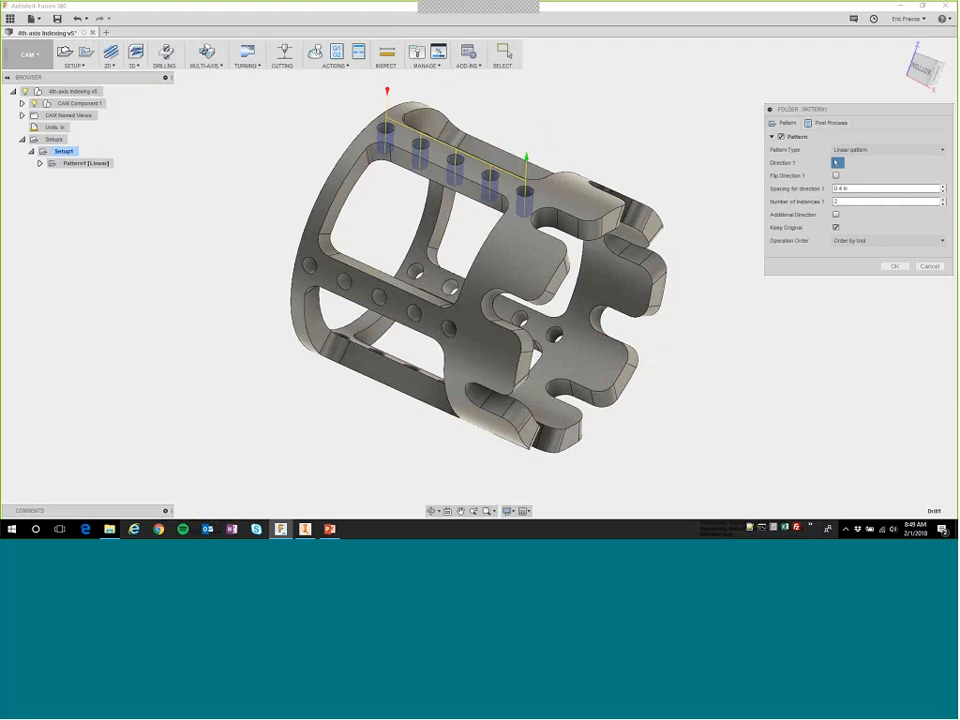
{"action": "left_click", "coordinate": [885, 149]}
{"action": "left_click", "coordinate": [862, 174]}
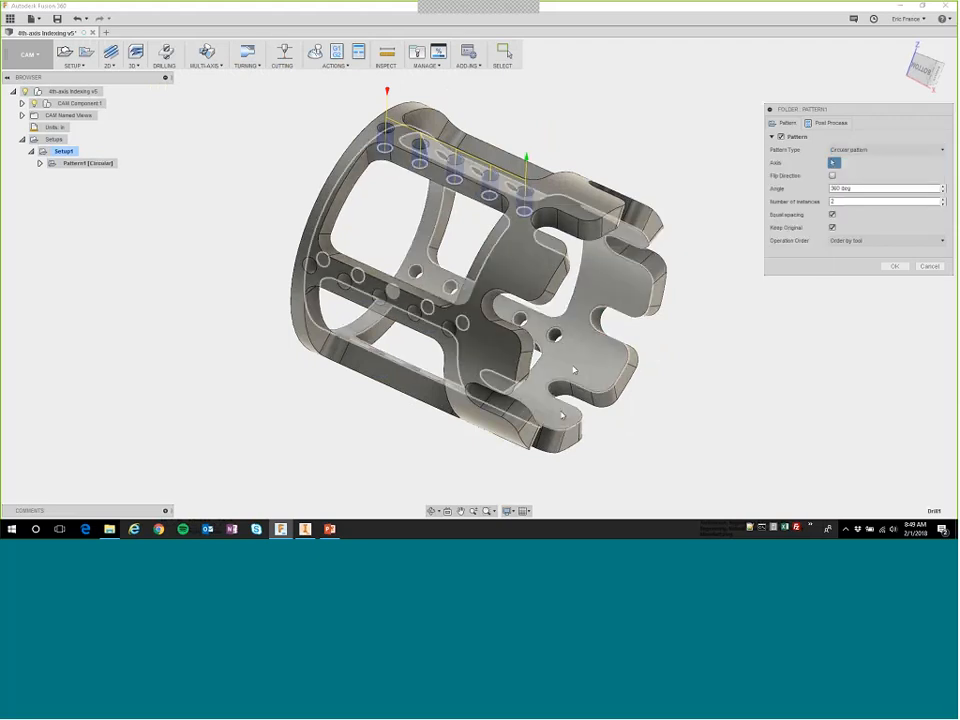
Use the part's inner cylindrical face as the pattern axis, set 5 equally spaced instances over 360 degrees, and create the pattern.
{"action": "left_click", "coordinate": [574, 371]}
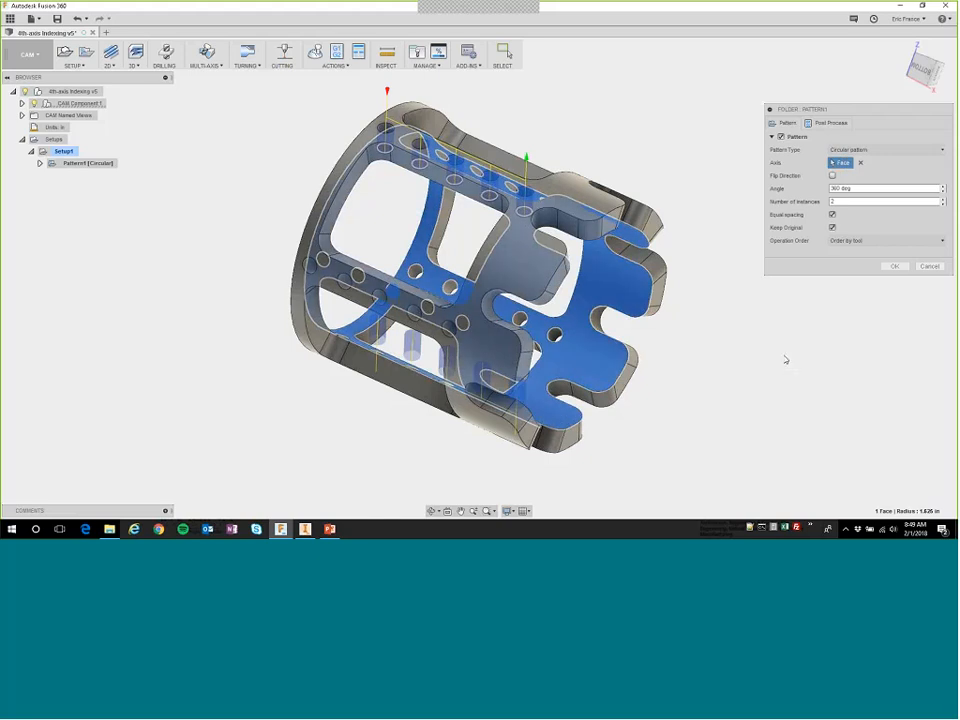
{"action": "double_click", "coordinate": [831, 202]}
{"action": "type", "text": "4"}
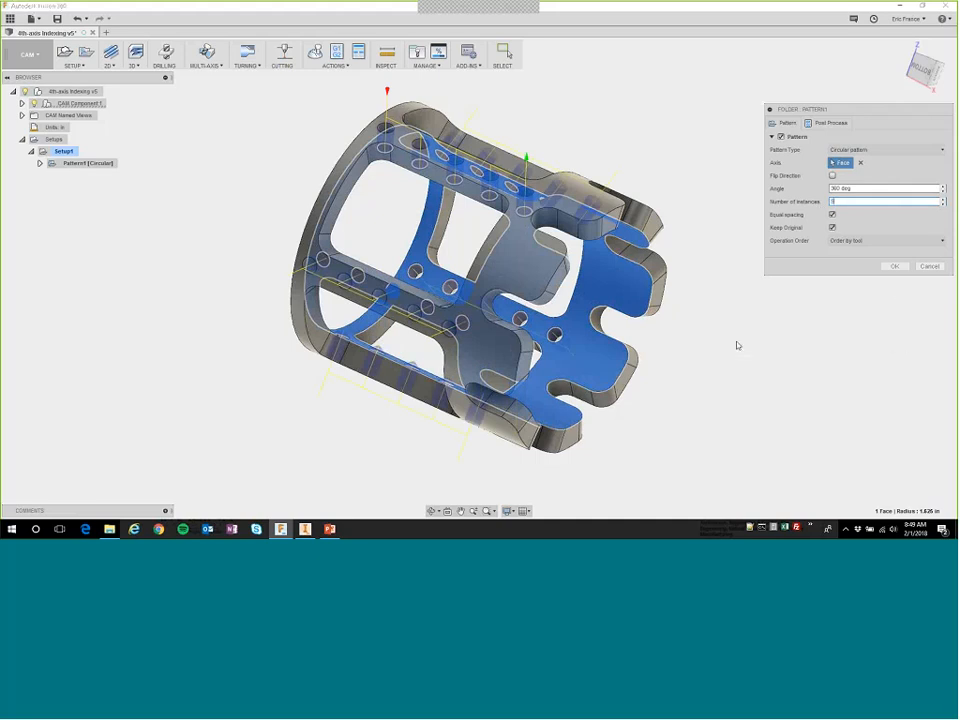
{"action": "middle_click_drag", "start_coordinate": [735, 343], "coordinate": [682, 322], "text": "shift"}
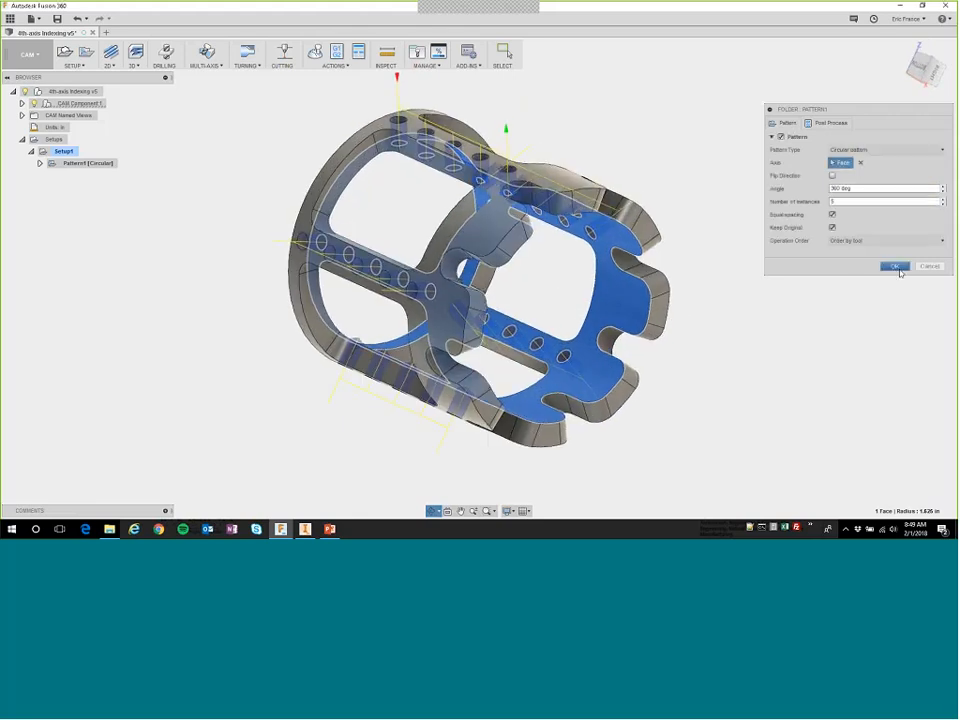
{"action": "left_click", "coordinate": [897, 267]}
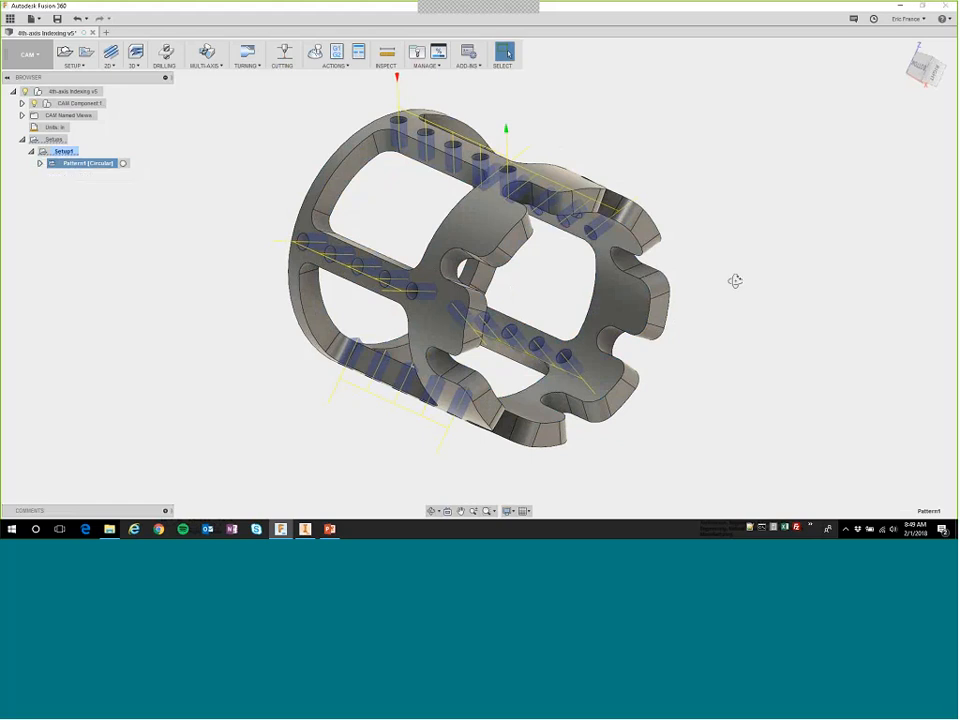
{"action": "middle_click_drag", "start_coordinate": [735, 281], "coordinate": [742, 305], "text": "shift"}
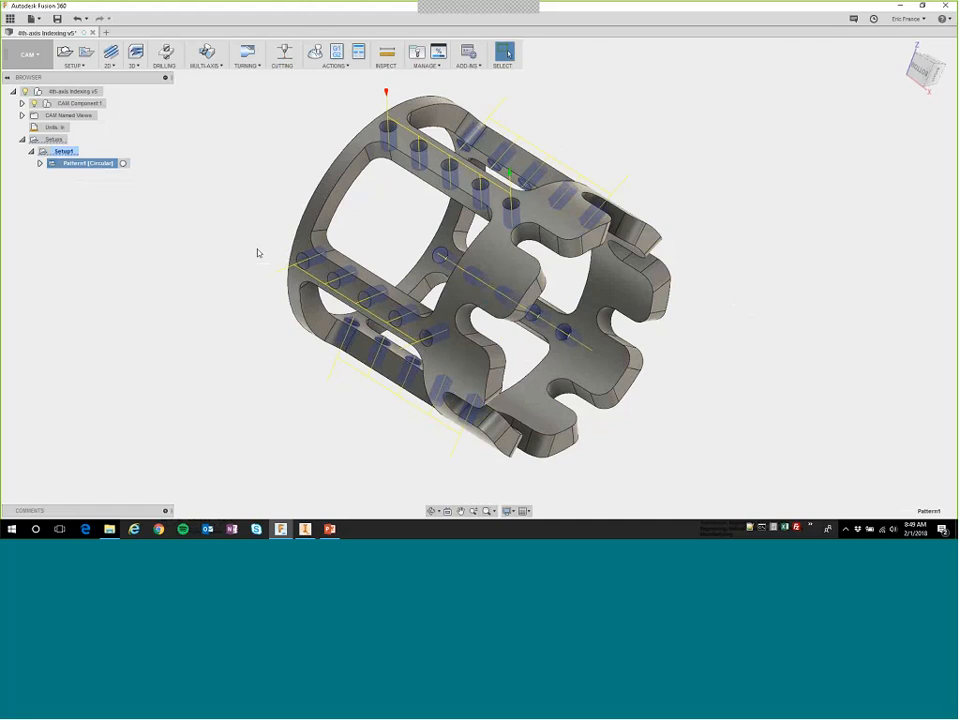
{"action": "left_click", "coordinate": [241, 214]}
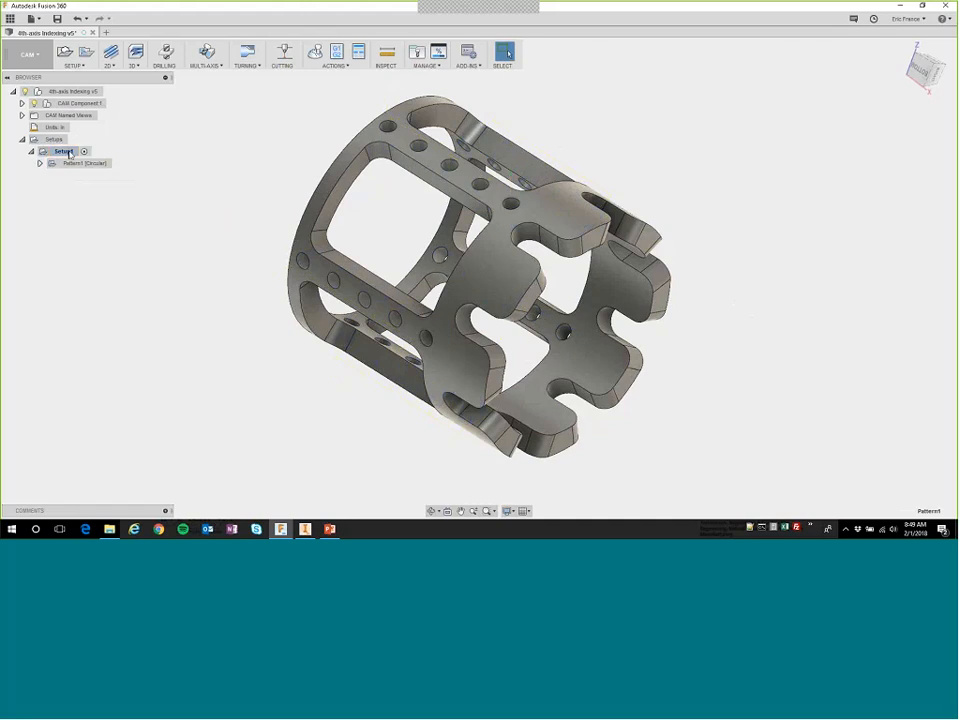
Start a 2D Adaptive Clearing operation in Setup1 and wrap its toolpath around the part's inner cylindrical face.
{"action": "left_click", "coordinate": [66, 151]}
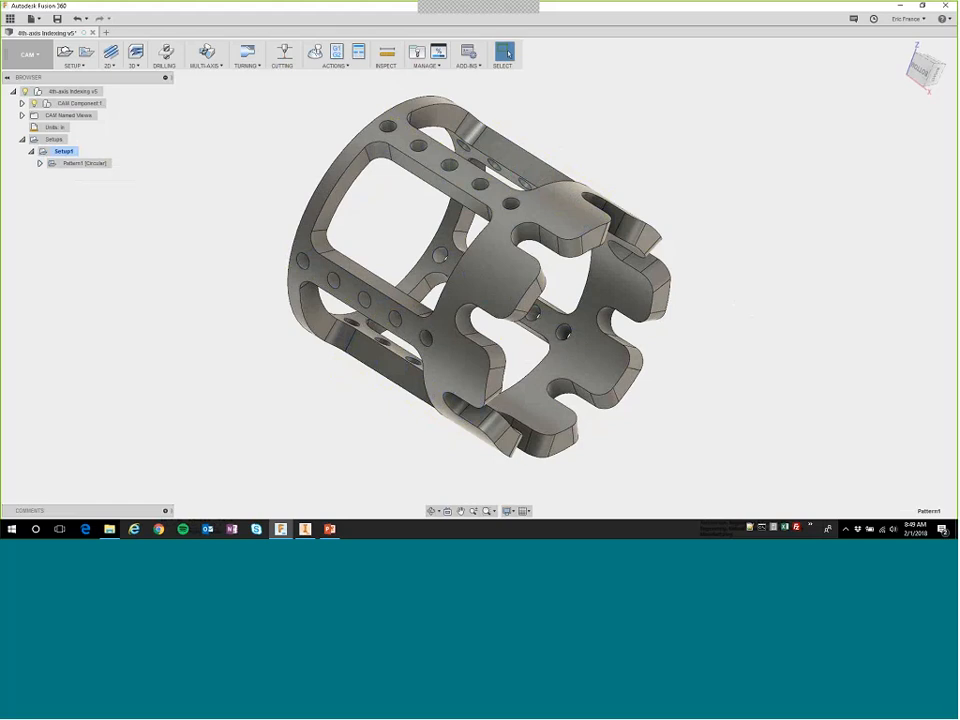
{"action": "left_click", "coordinate": [113, 53]}
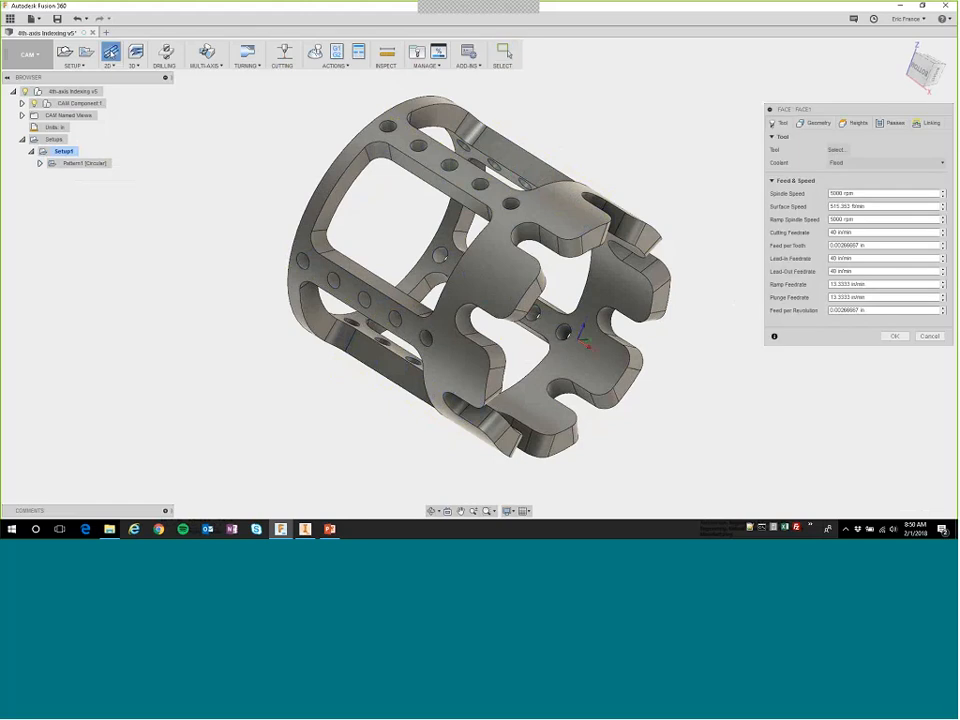
{"action": "key", "text": "Escape"}
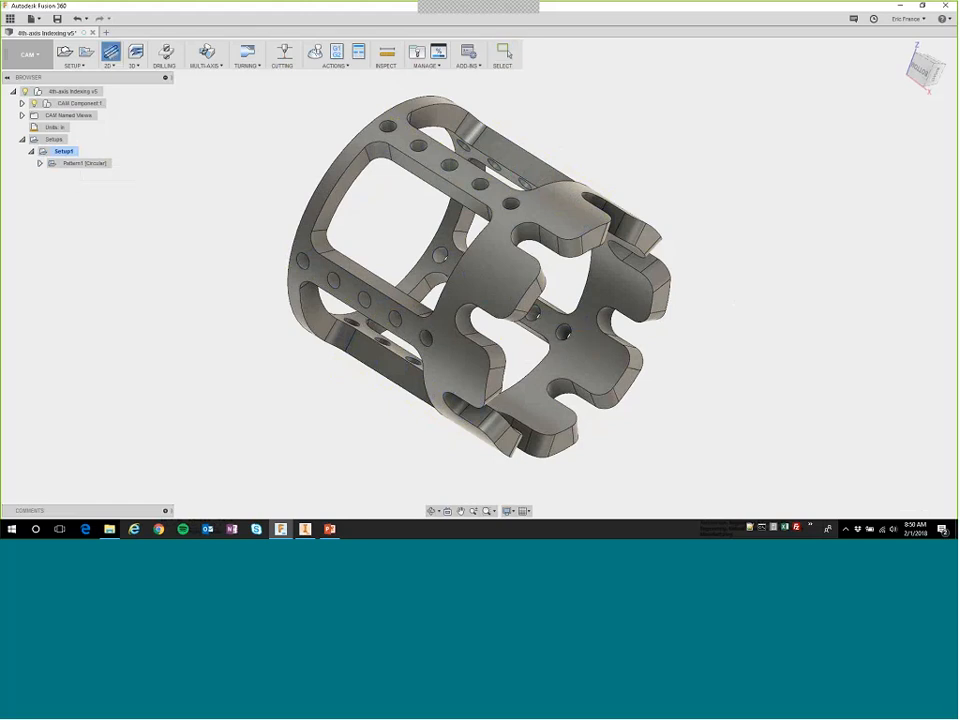
{"action": "left_click", "coordinate": [108, 64]}
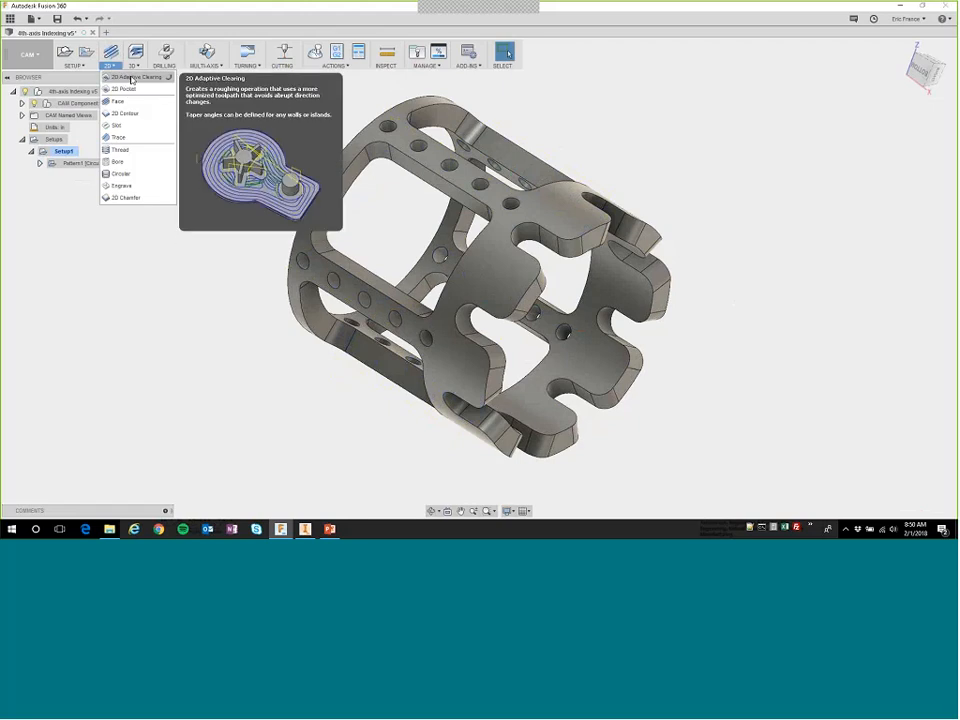
{"action": "left_click", "coordinate": [130, 77]}
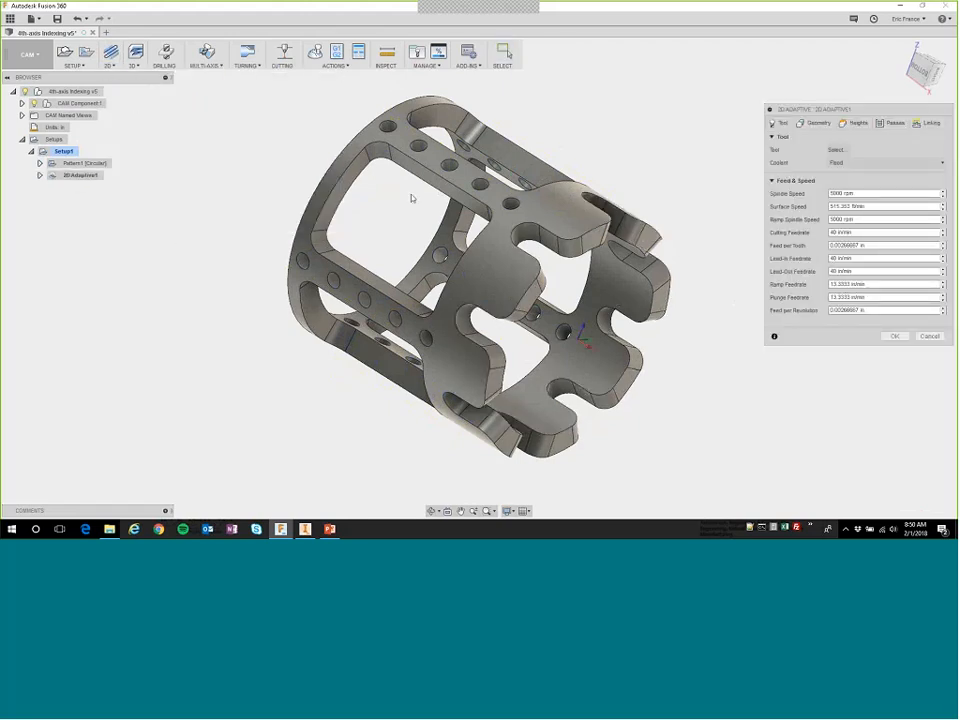
{"action": "left_click", "coordinate": [815, 124]}
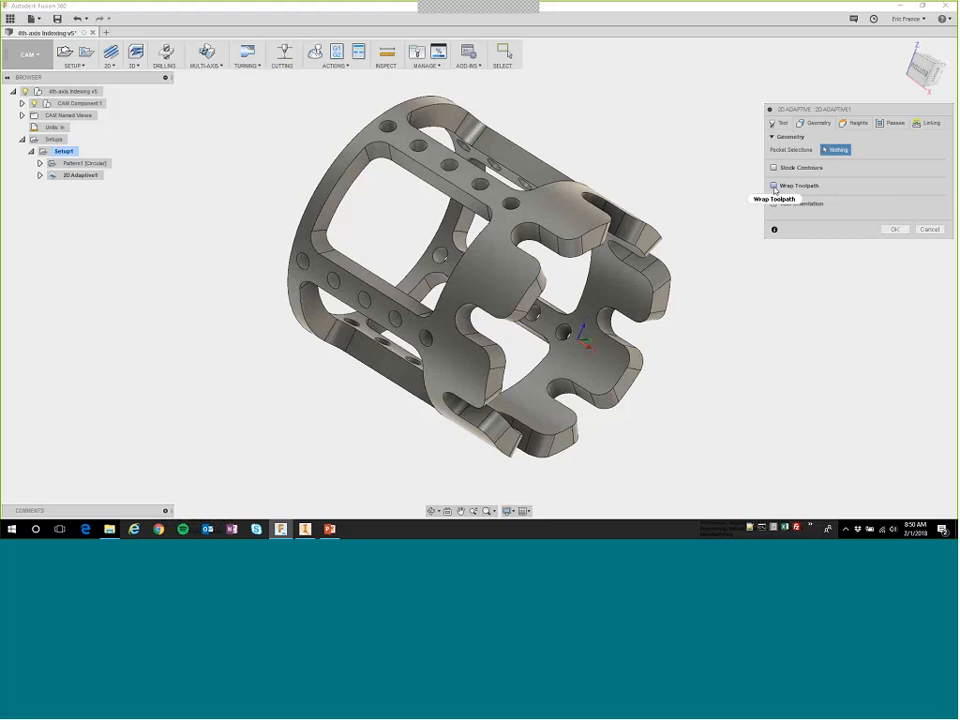
{"action": "left_click", "coordinate": [774, 186]}
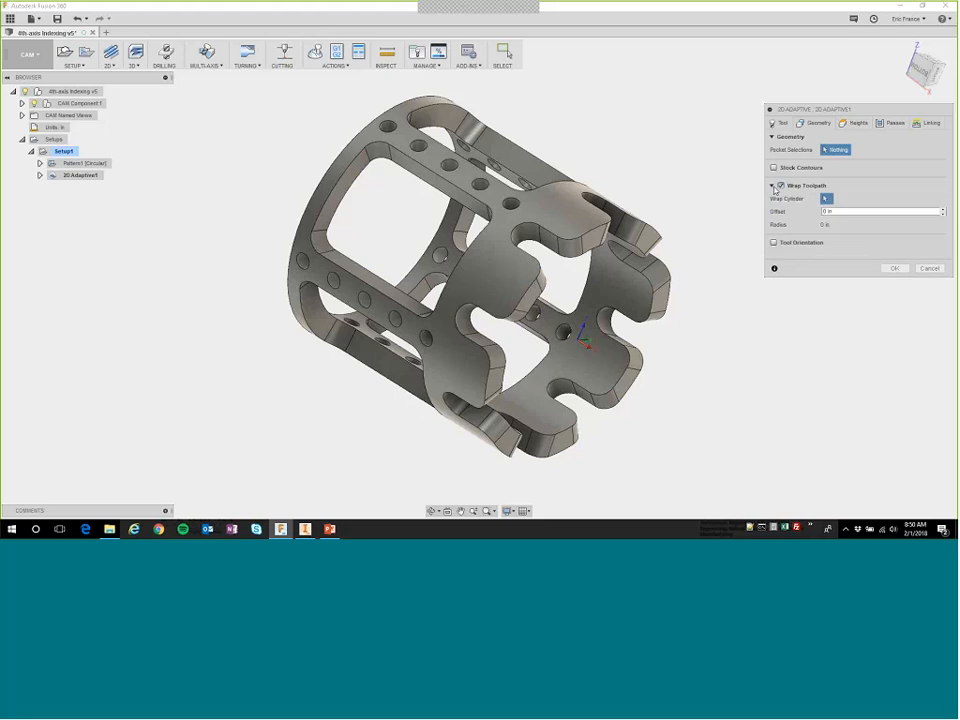
{"action": "left_click", "coordinate": [596, 377]}
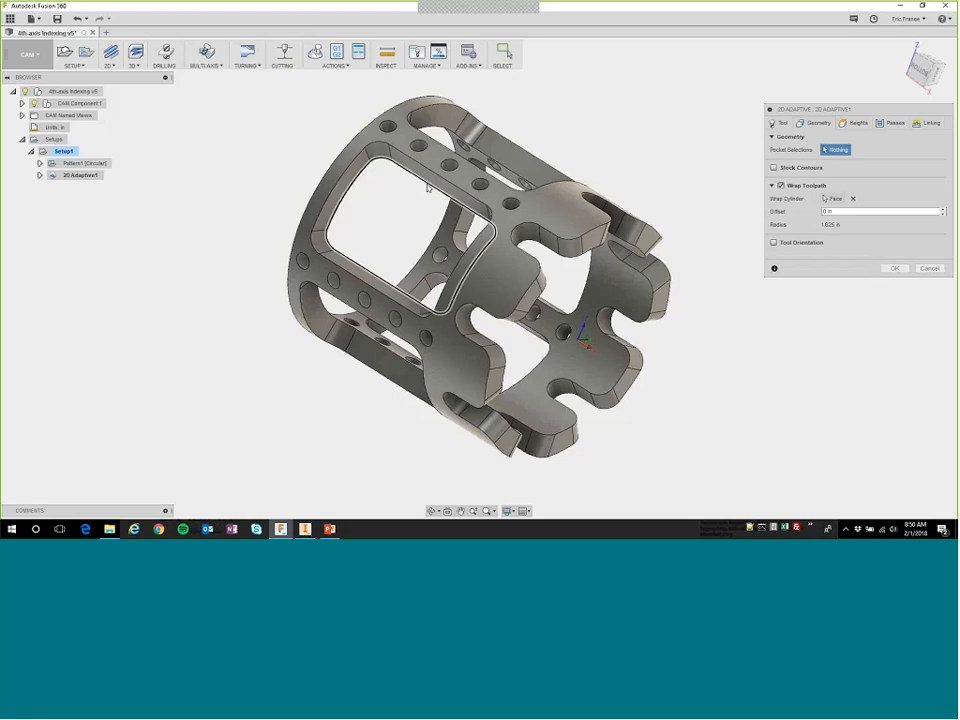
Select the rectangular window's inner edge chain as the pocket, assign tool 2, the 1/4" flat roughing endmill, and generate the adaptive toolpath.
{"action": "left_click", "coordinate": [427, 187]}
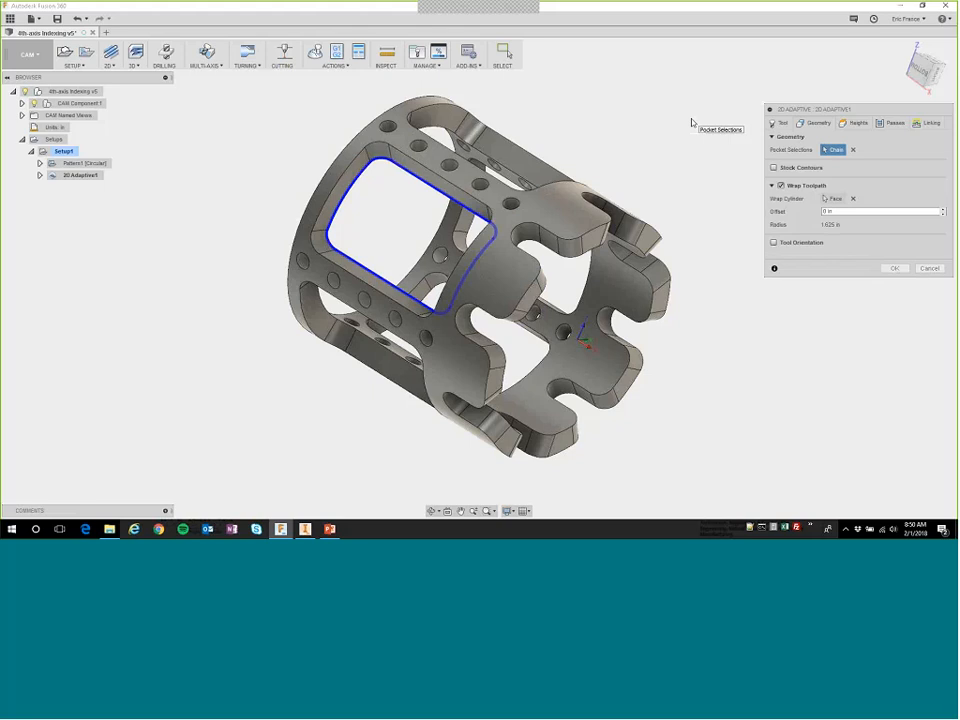
{"action": "middle_click_drag", "start_coordinate": [414, 240], "coordinate": [438, 155], "text": "shift"}
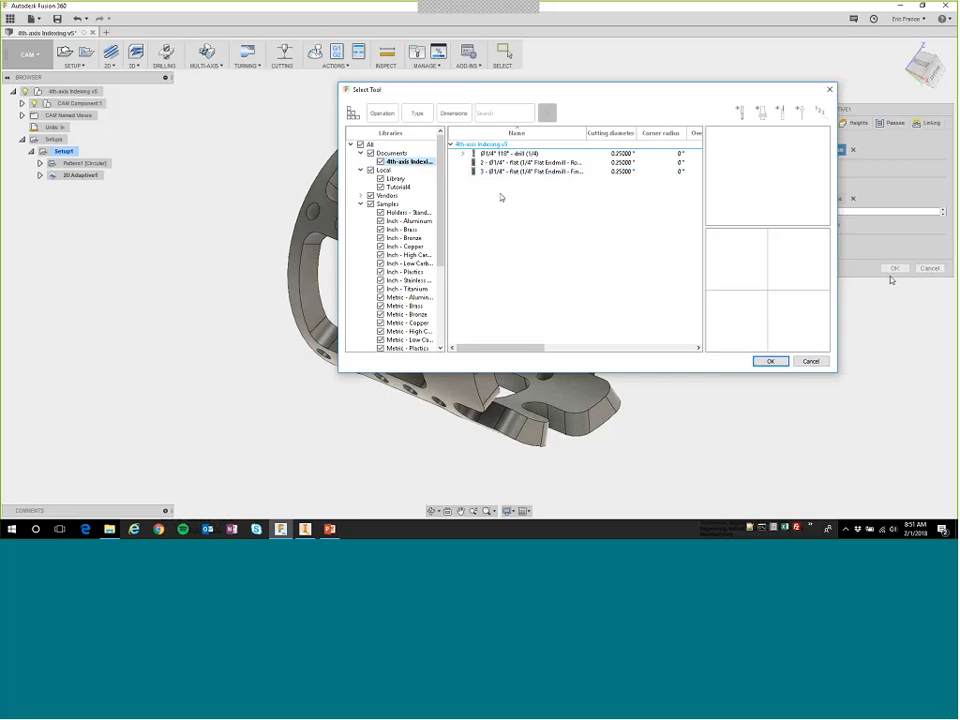
{"action": "left_click", "coordinate": [525, 162]}
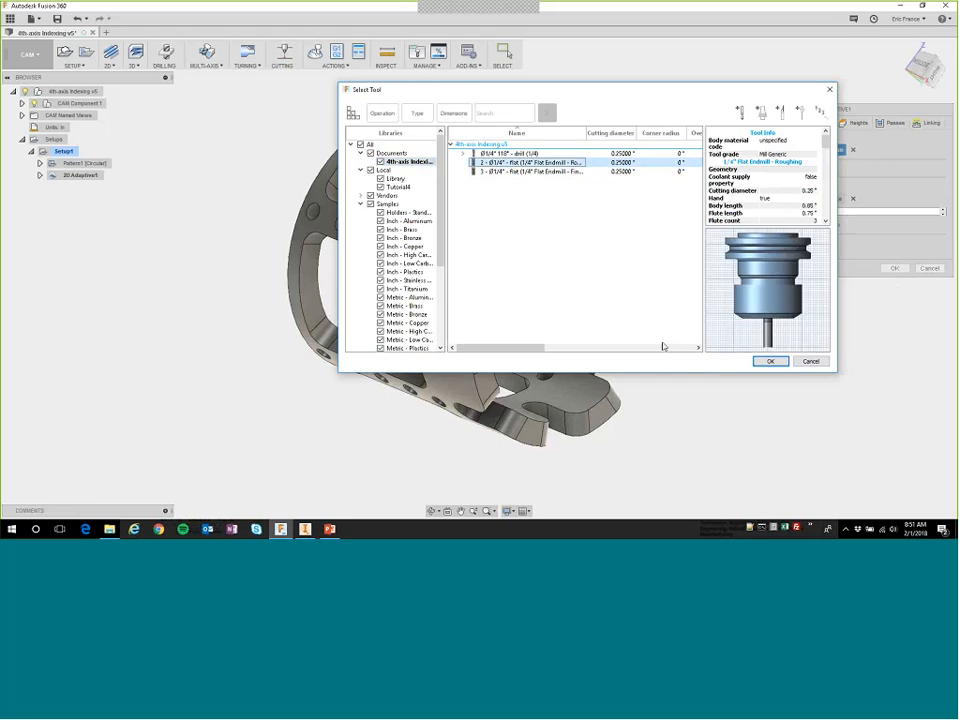
{"action": "left_click", "coordinate": [770, 362]}
{"action": "key", "text": "Return"}
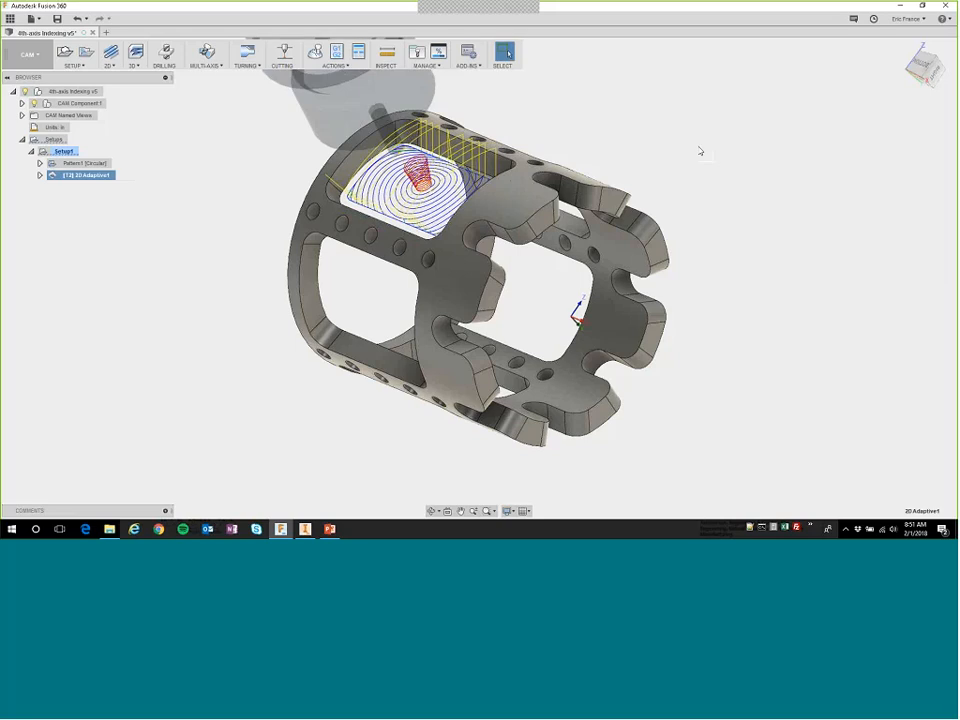
Create a derived 2D Pocket operation from the 2D Adaptive operation and assign tool 3, the second 1/4" flat endmill.
{"action": "middle_click_drag", "start_coordinate": [700, 151], "coordinate": [570, 300], "text": "shift"}
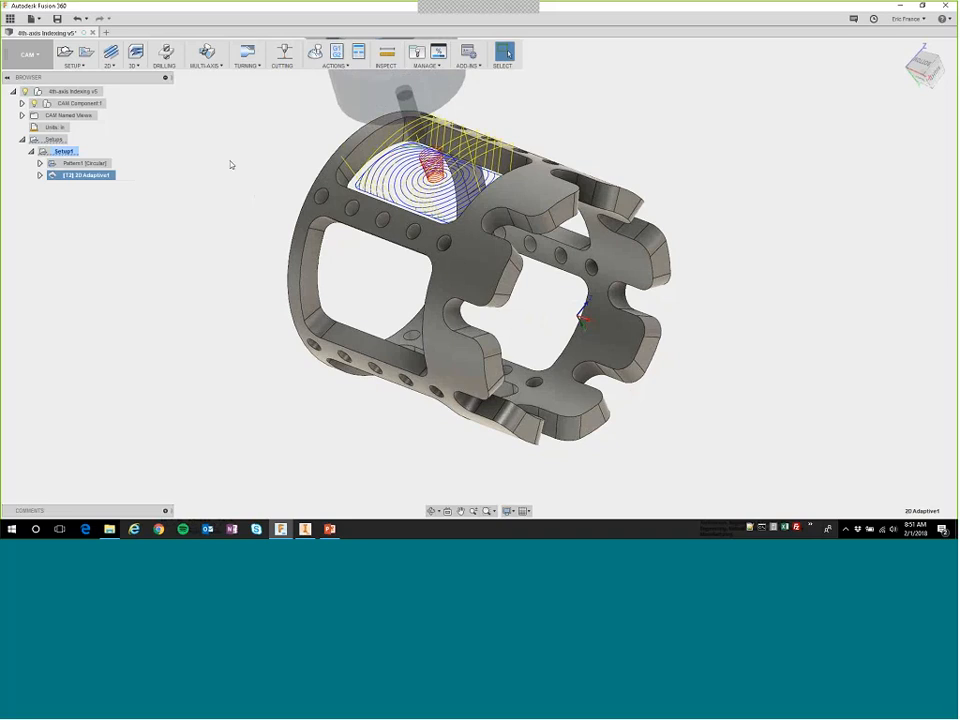
{"action": "right_click", "coordinate": [84, 176]}
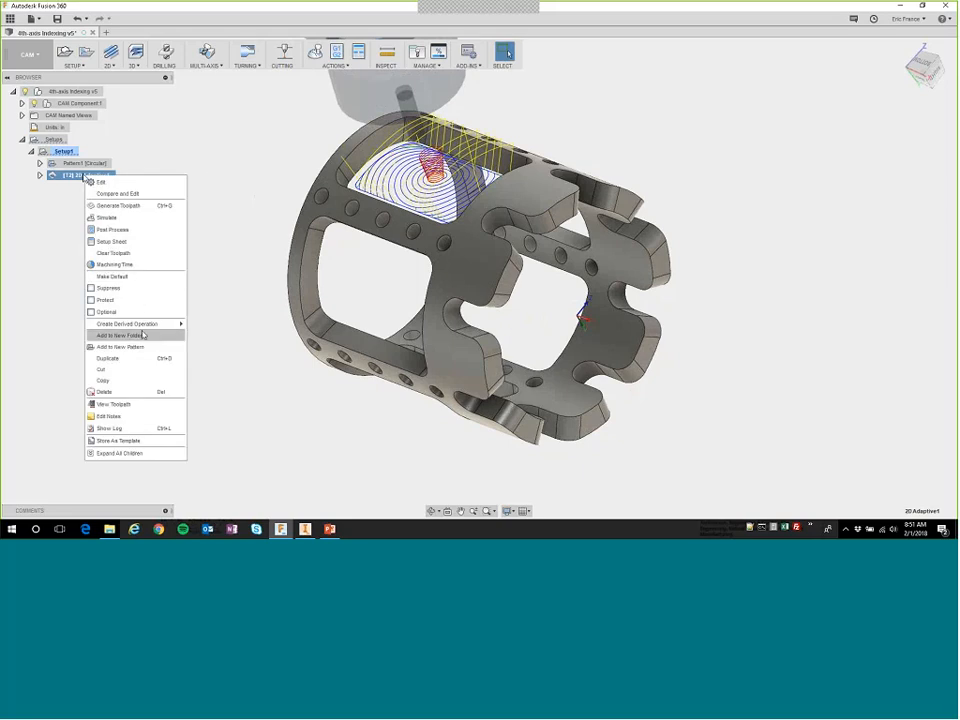
{"action": "mouse_move", "coordinate": [160, 324]}
{"action": "mouse_move", "coordinate": [212, 338]}
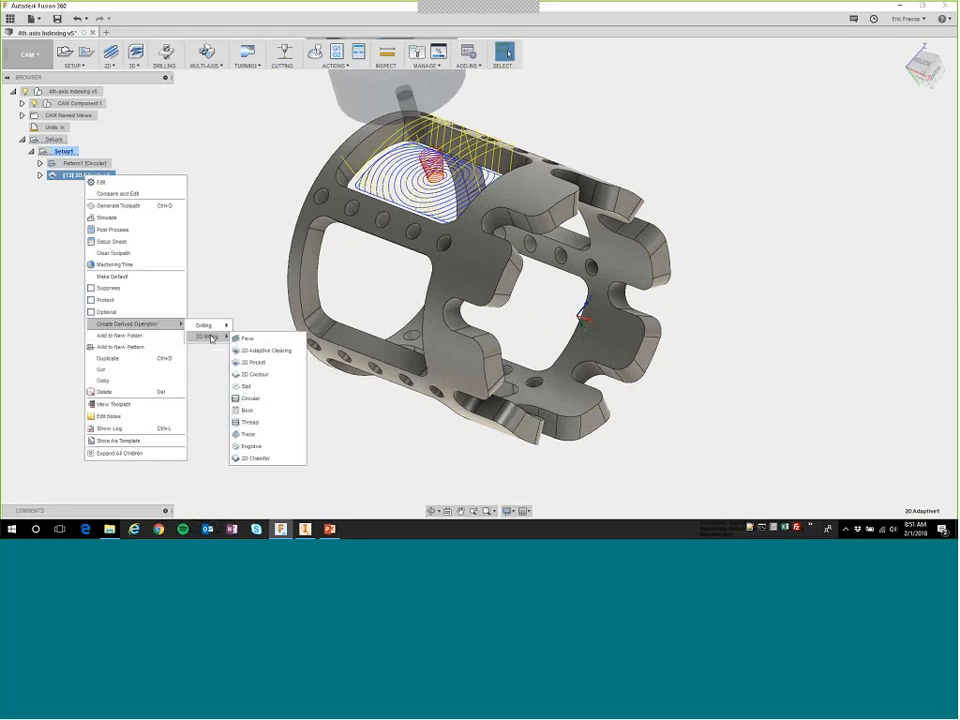
{"action": "left_click", "coordinate": [246, 362]}
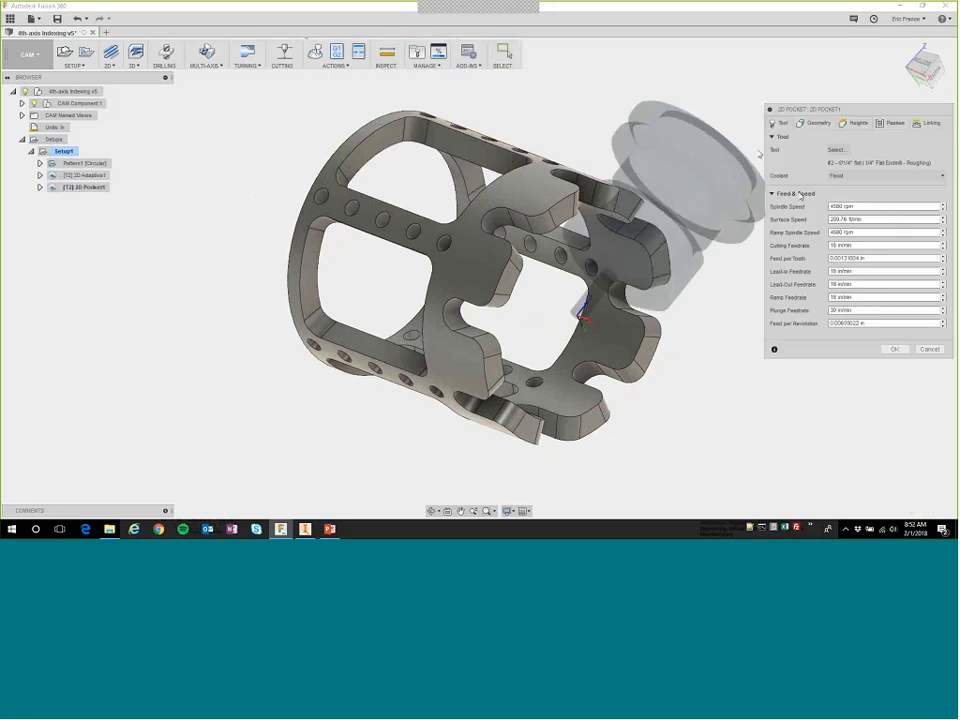
{"action": "left_click", "coordinate": [836, 149]}
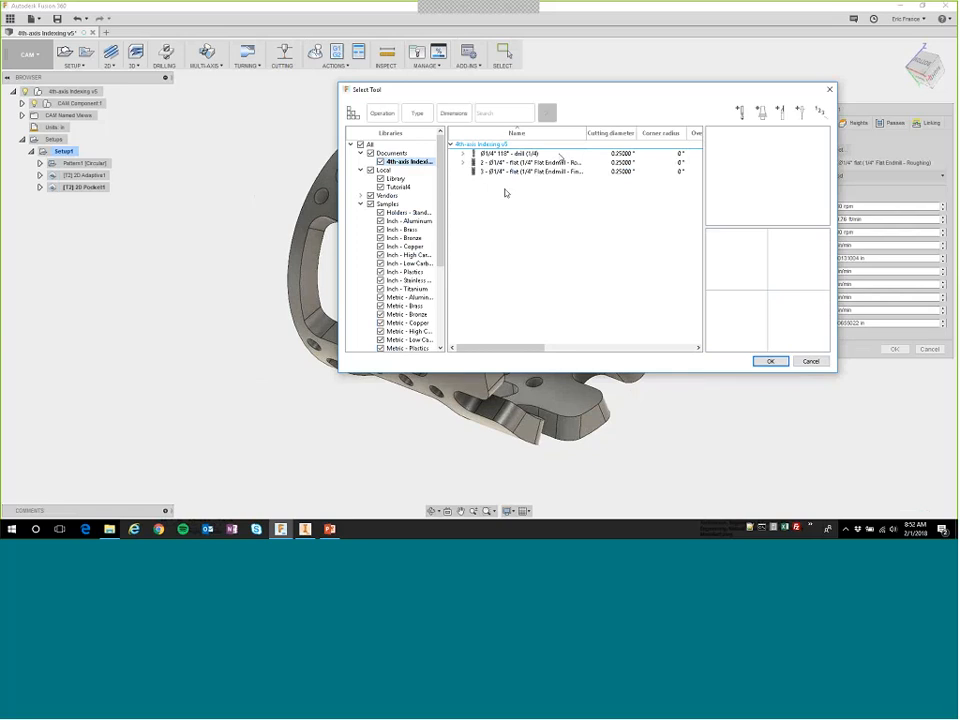
{"action": "left_click", "coordinate": [528, 171]}
{"action": "left_click", "coordinate": [770, 361]}
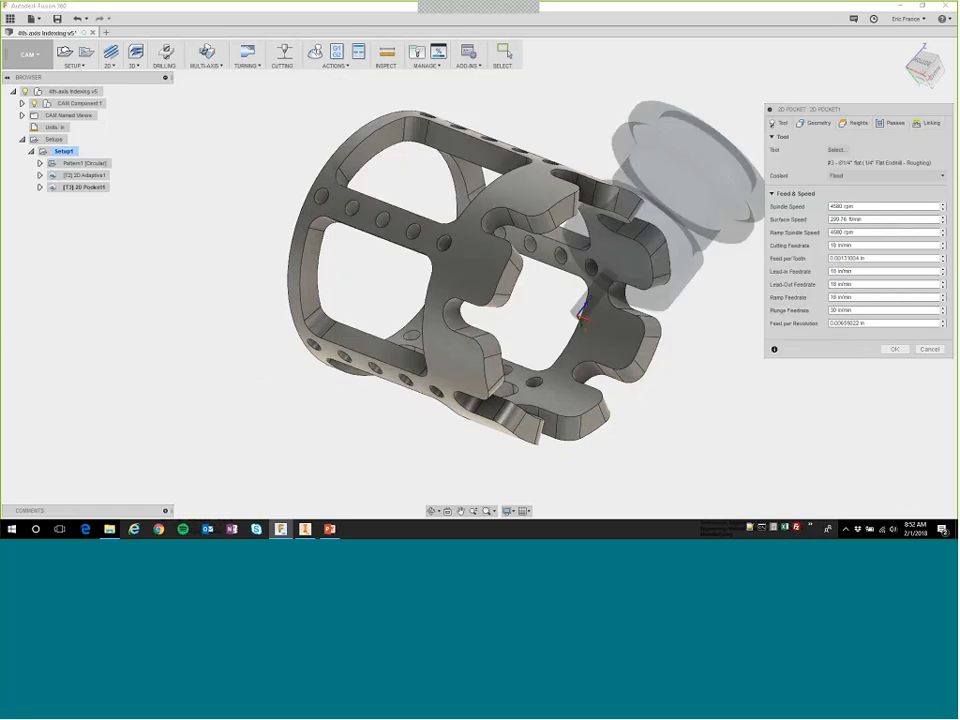
Check the pocket's inherited geometry and set its bottom height offset to -0.02 in from the selected contours.
{"action": "left_click", "coordinate": [815, 122]}
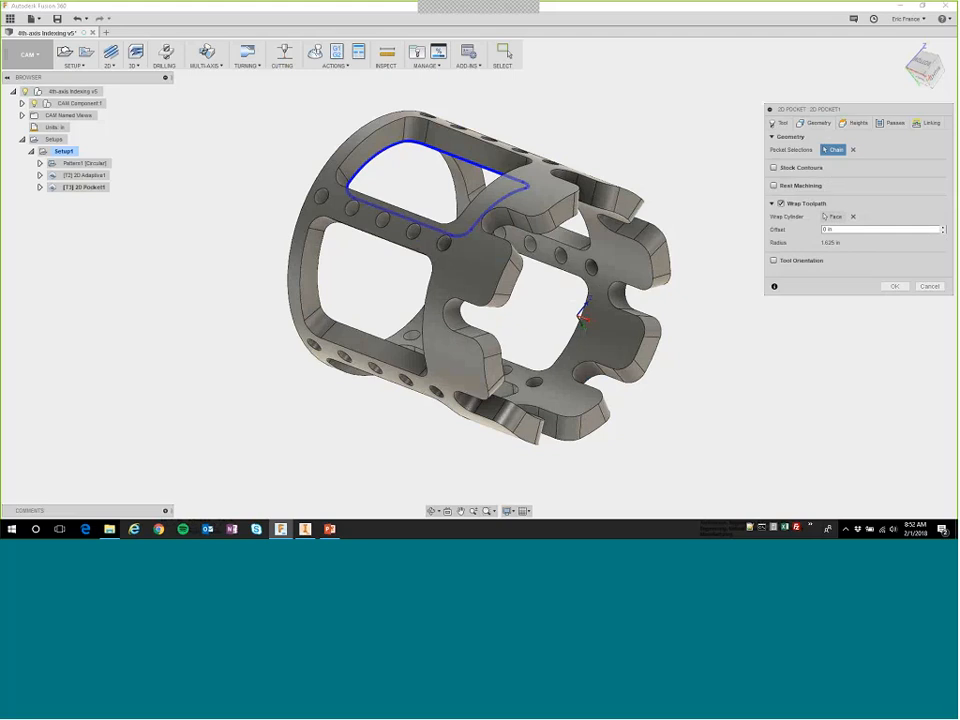
{"action": "left_click", "coordinate": [856, 122]}
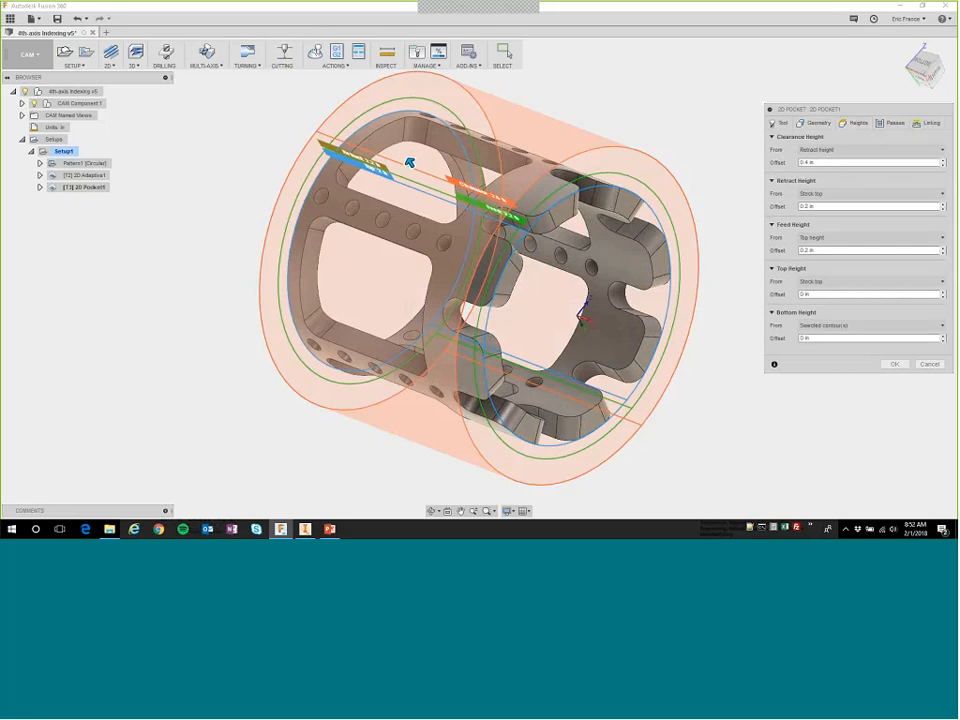
{"action": "left_click", "coordinate": [803, 338]}
{"action": "type", "text": "-0.02"}
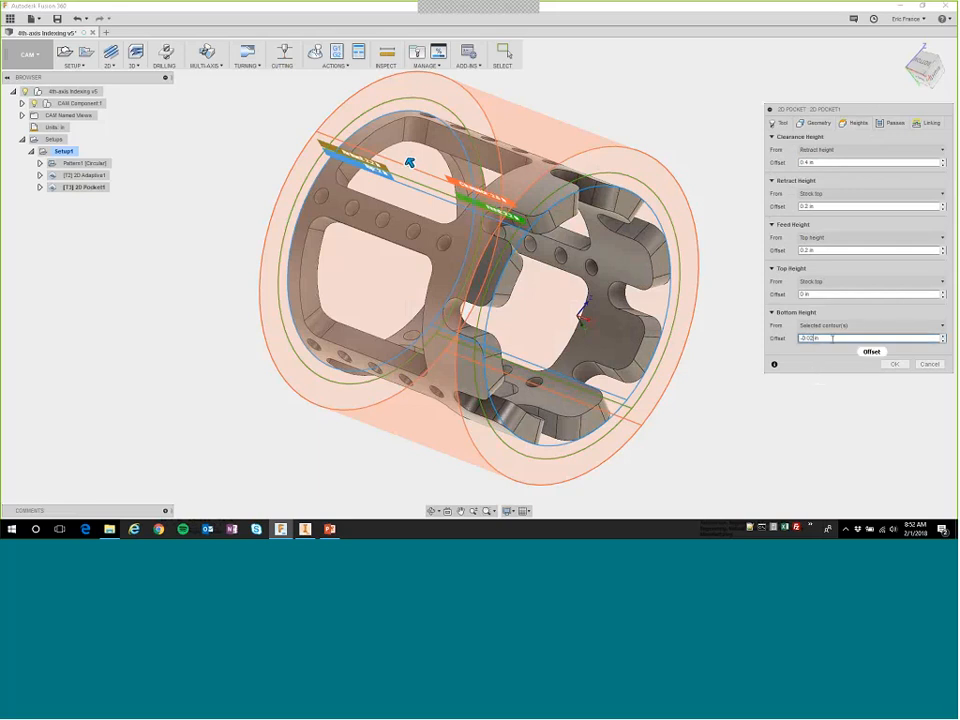
{"action": "key", "text": "Tab"}
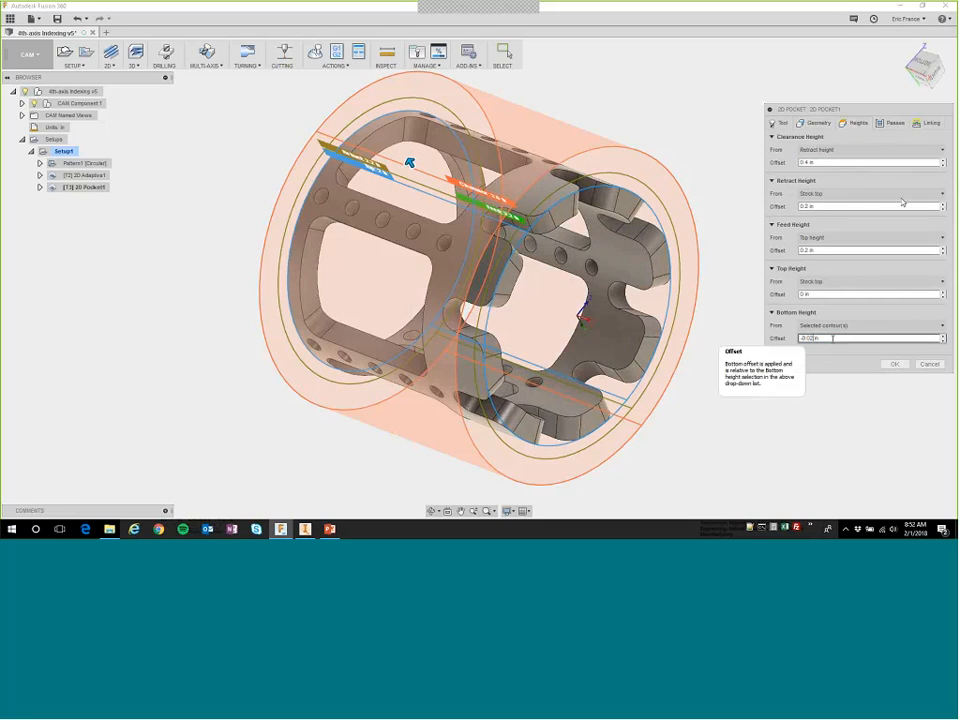
Set the 2D Pocket operation's ramp type to Plunge.
{"action": "left_click", "coordinate": [890, 122]}
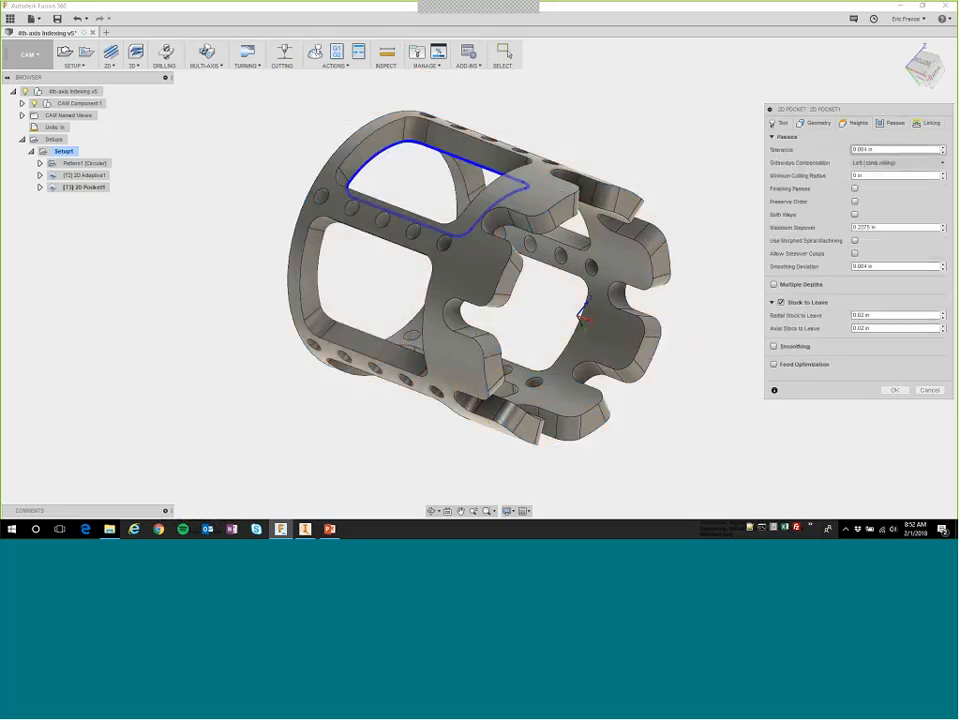
{"action": "left_click", "coordinate": [930, 123]}
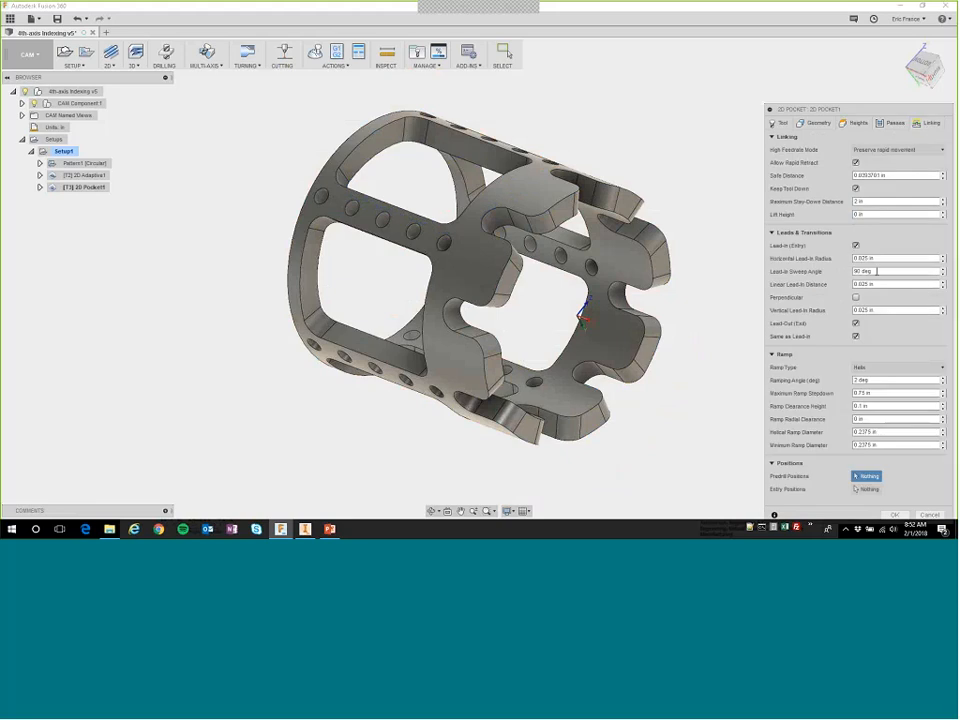
{"action": "left_click", "coordinate": [875, 367]}
{"action": "left_click", "coordinate": [877, 404]}
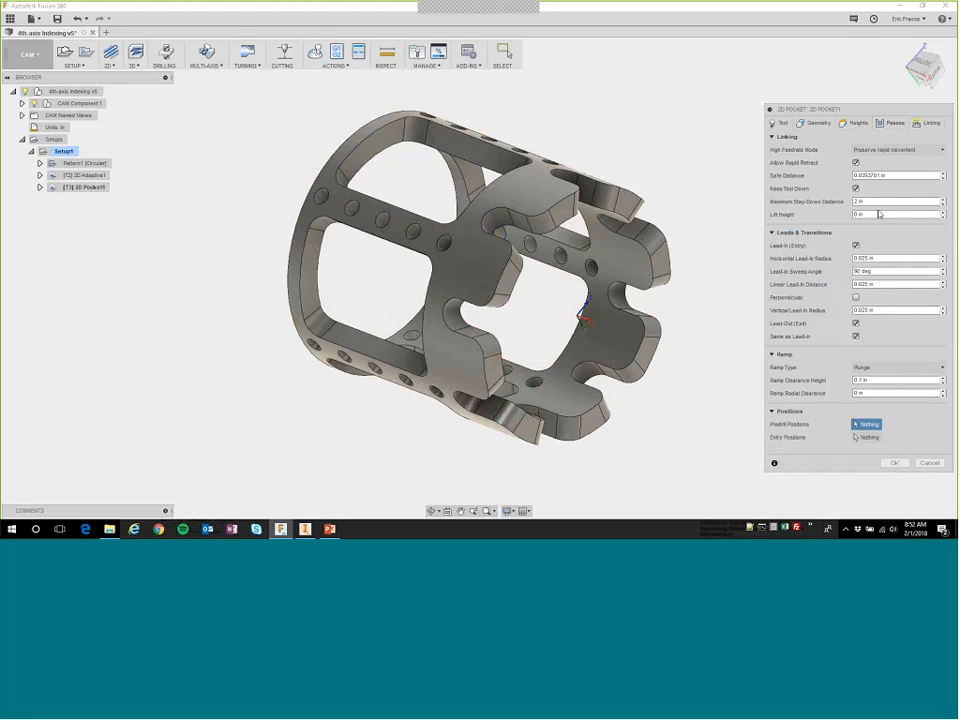
Disable Stock to Leave for the 2D Pocket operation and generate its toolpath.
{"action": "left_click", "coordinate": [891, 123]}
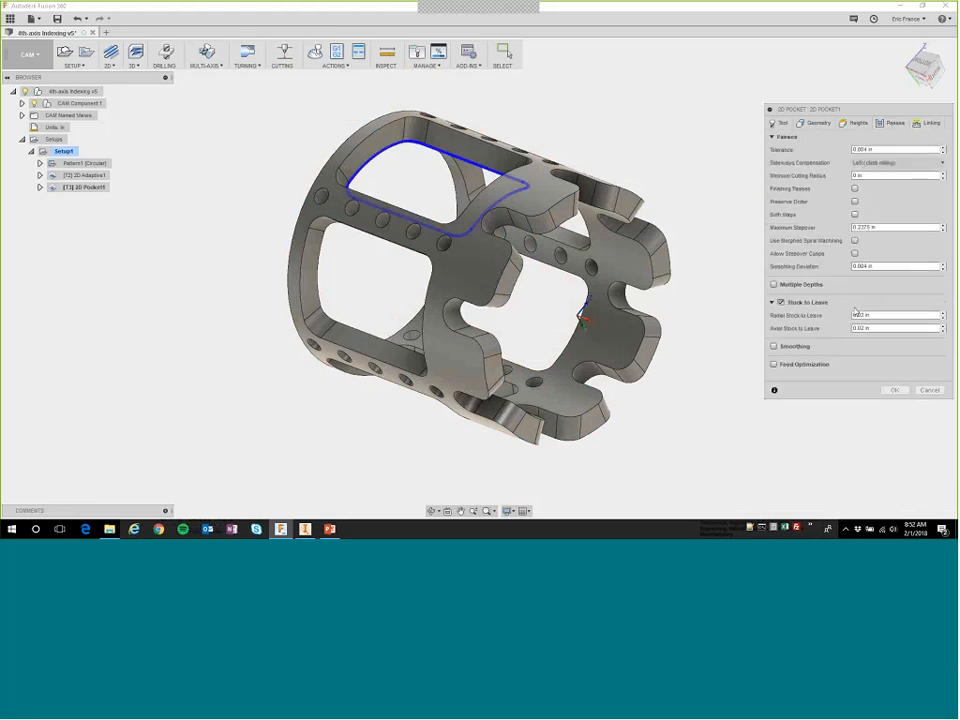
{"action": "left_click", "coordinate": [782, 302]}
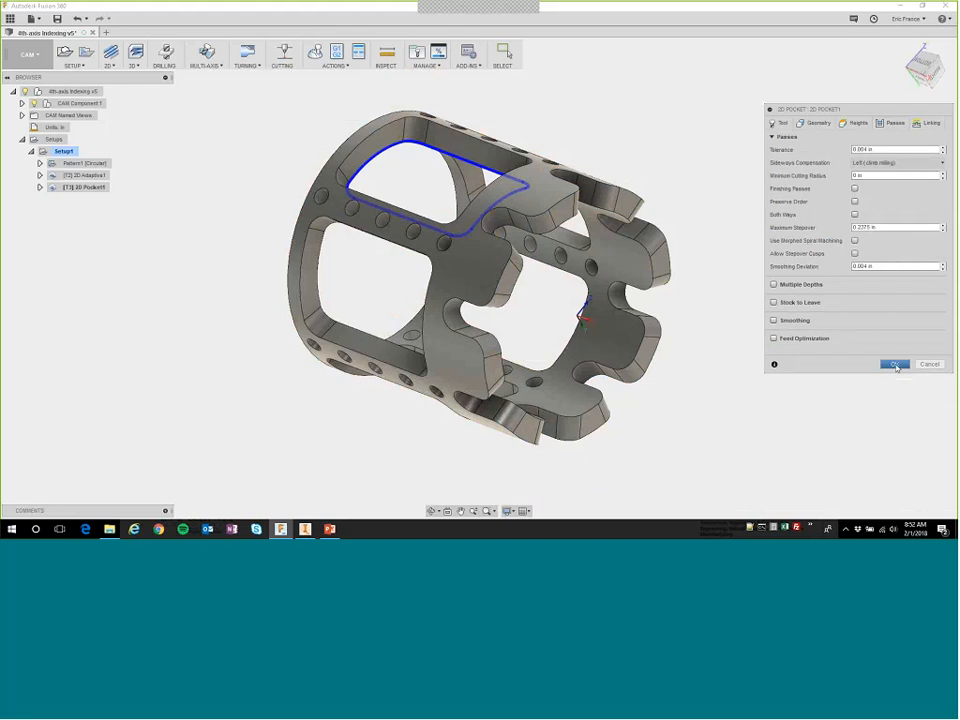
{"action": "left_click", "coordinate": [896, 366]}
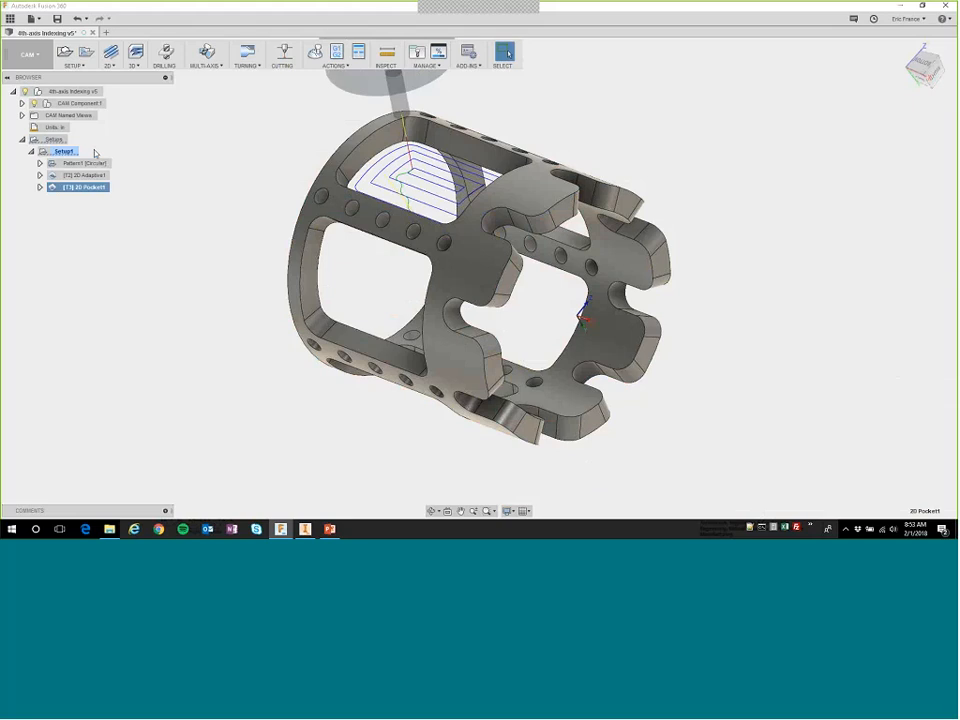
Move the 2D Adaptive and 2D Pocket operations into the existing circular pattern and display the individual and patterned toolpaths.
{"action": "left_click", "coordinate": [40, 163]}
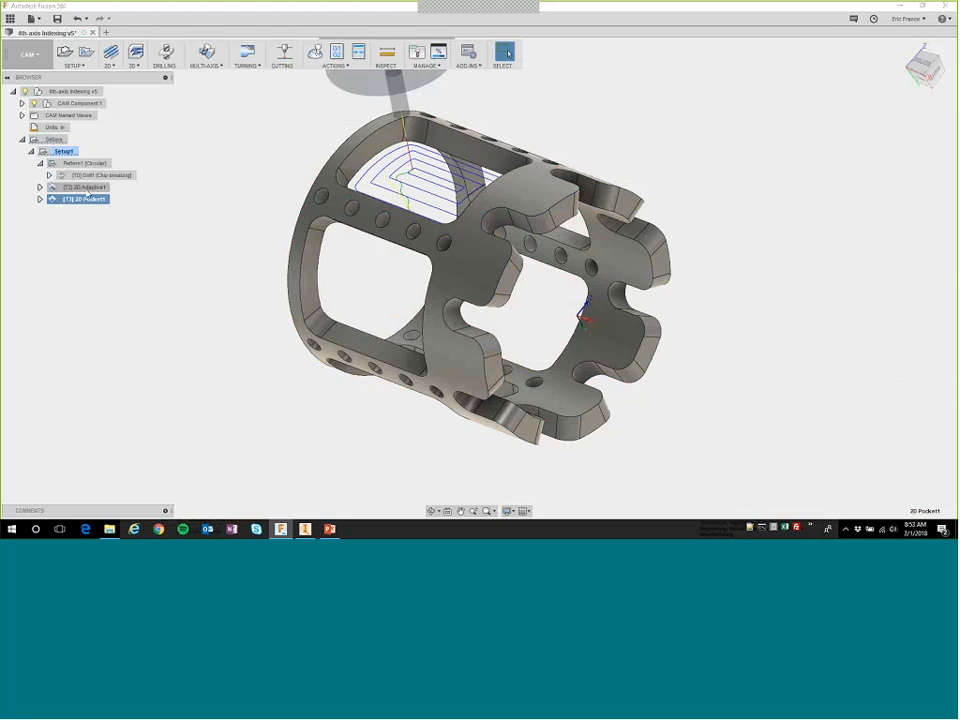
{"action": "left_click", "coordinate": [85, 188]}
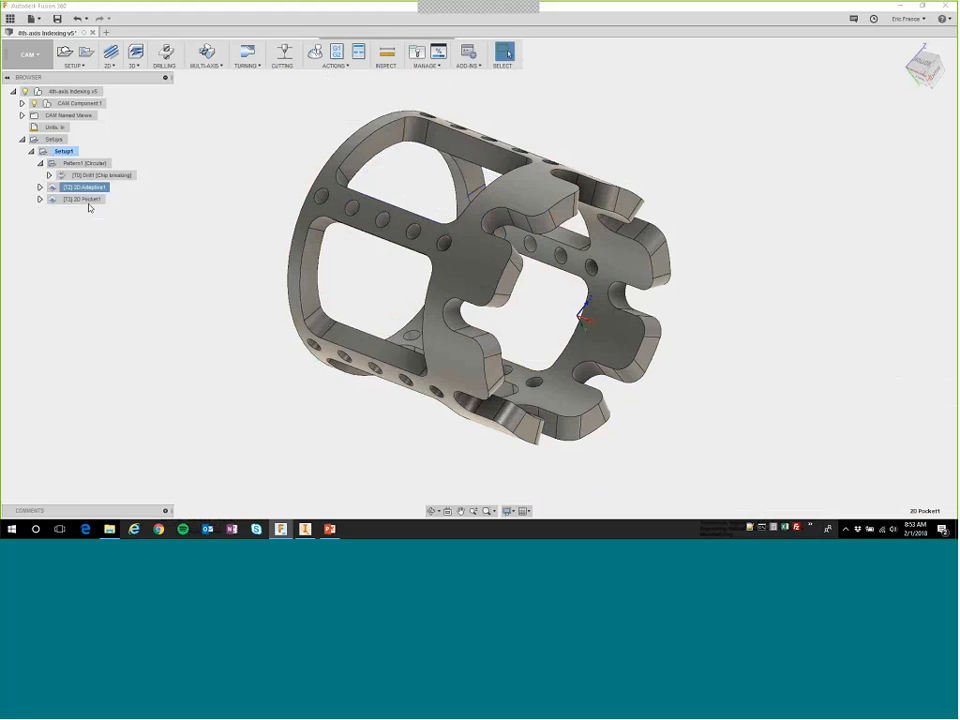
{"action": "key", "text": "ctrl+z"}
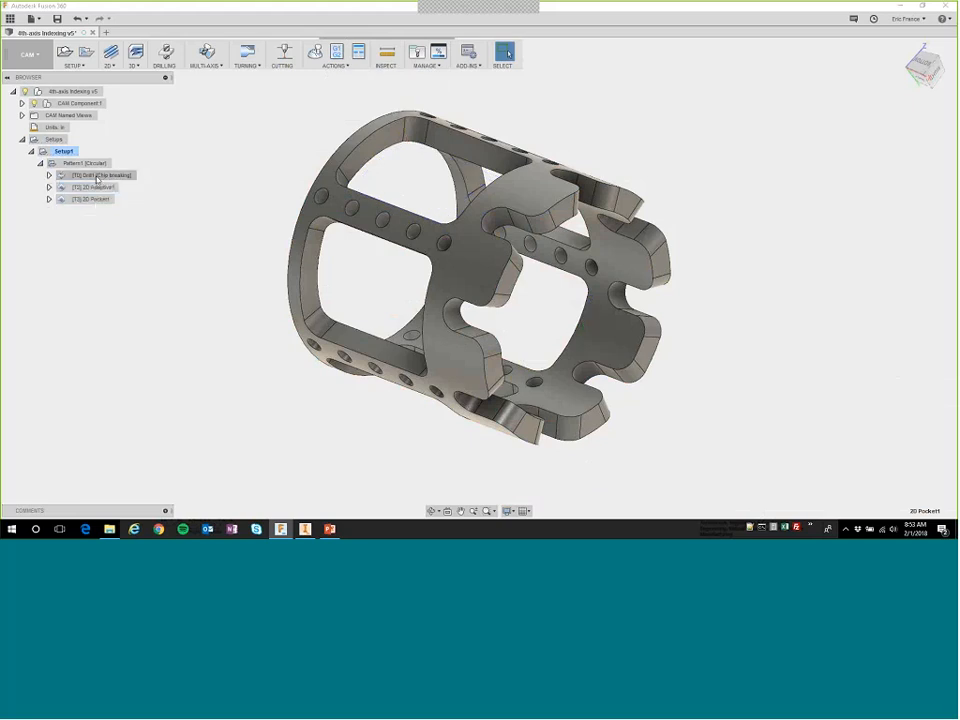
{"action": "left_click", "coordinate": [92, 164]}
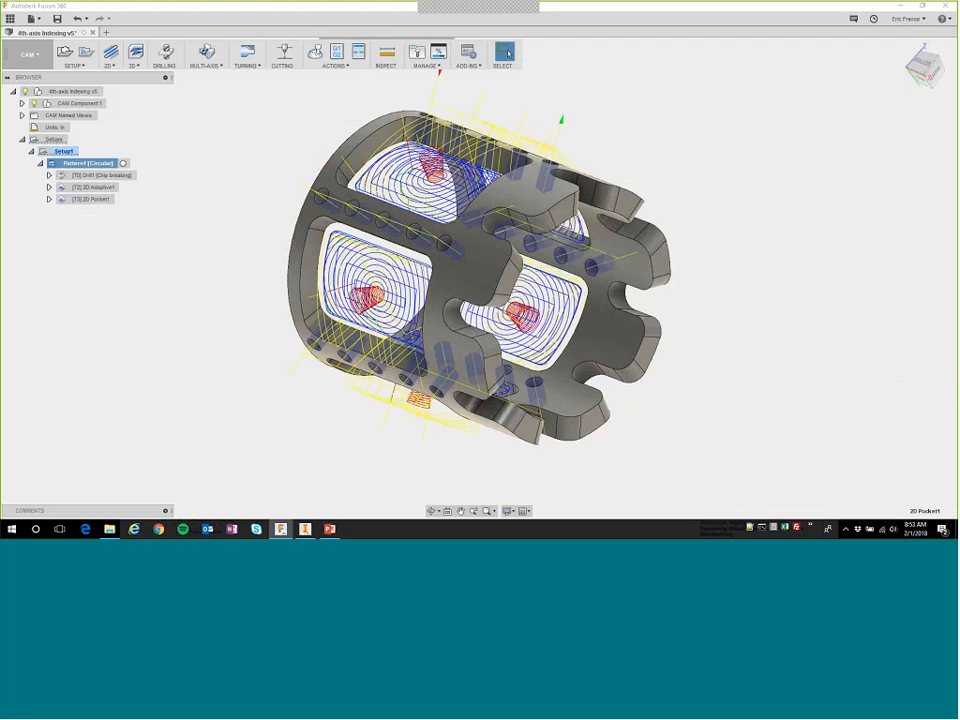
{"action": "left_click", "coordinate": [96, 175]}
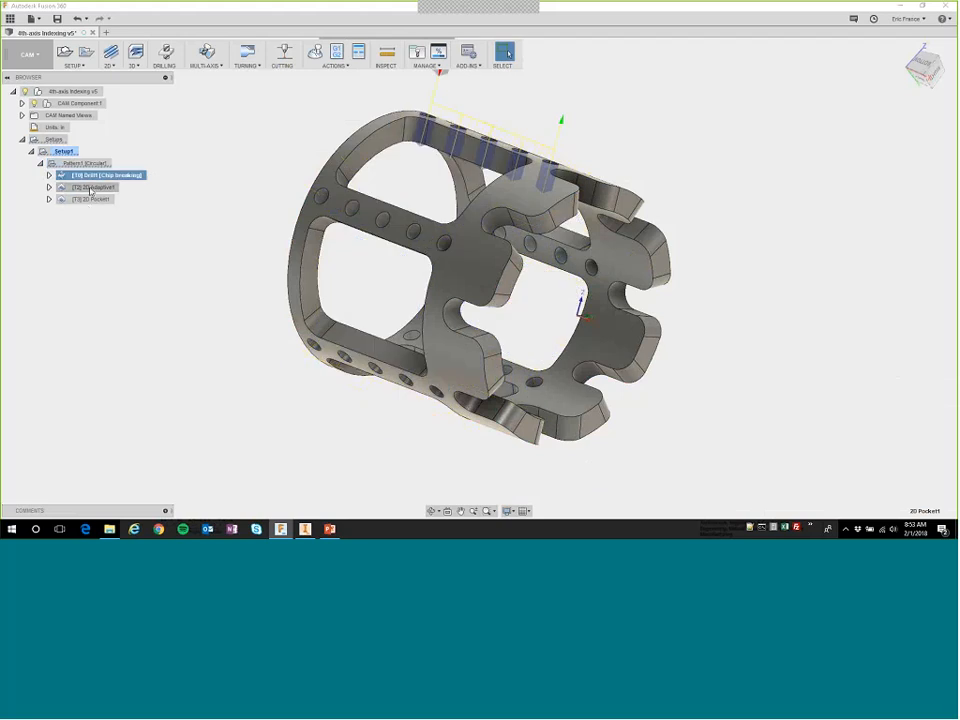
{"action": "left_click", "coordinate": [94, 187]}
{"action": "left_click", "coordinate": [95, 199]}
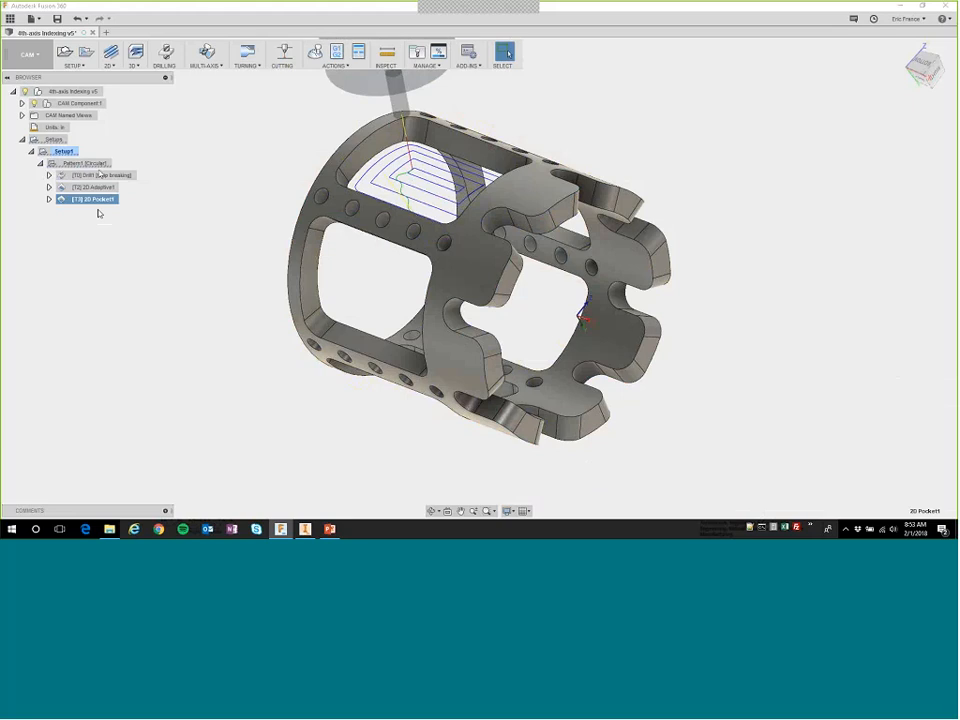
{"action": "left_click", "coordinate": [85, 163]}
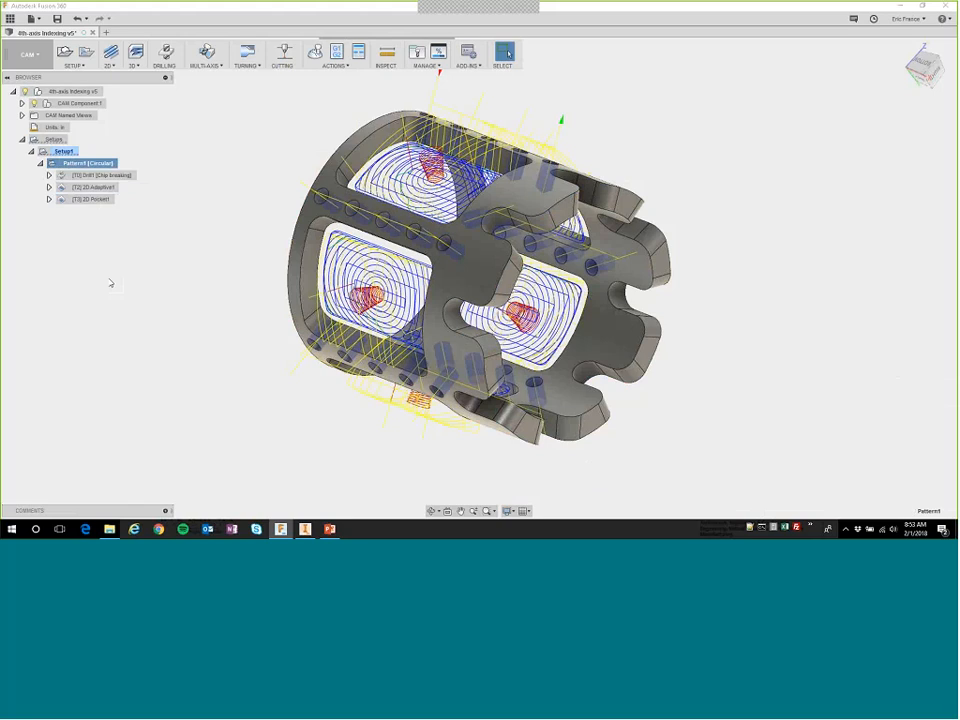
Create a 2D Contour operation wrapped on the tube's inner cylindrical face, using the inner edge chain of the scalloped end as the contour.
{"action": "left_click", "coordinate": [81, 252]}
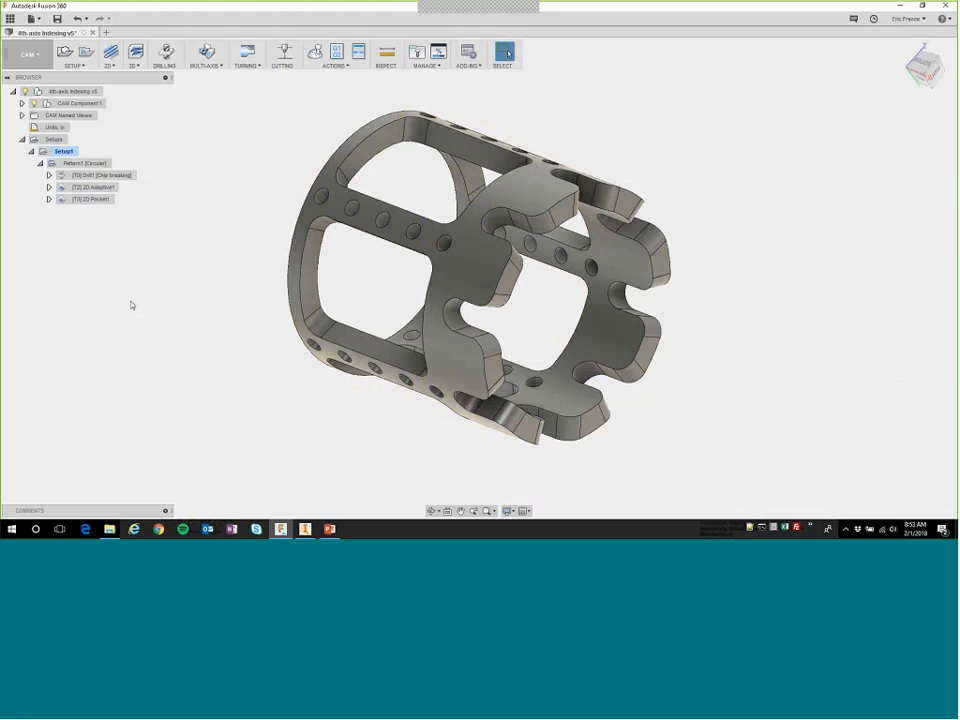
{"action": "left_click", "coordinate": [108, 64]}
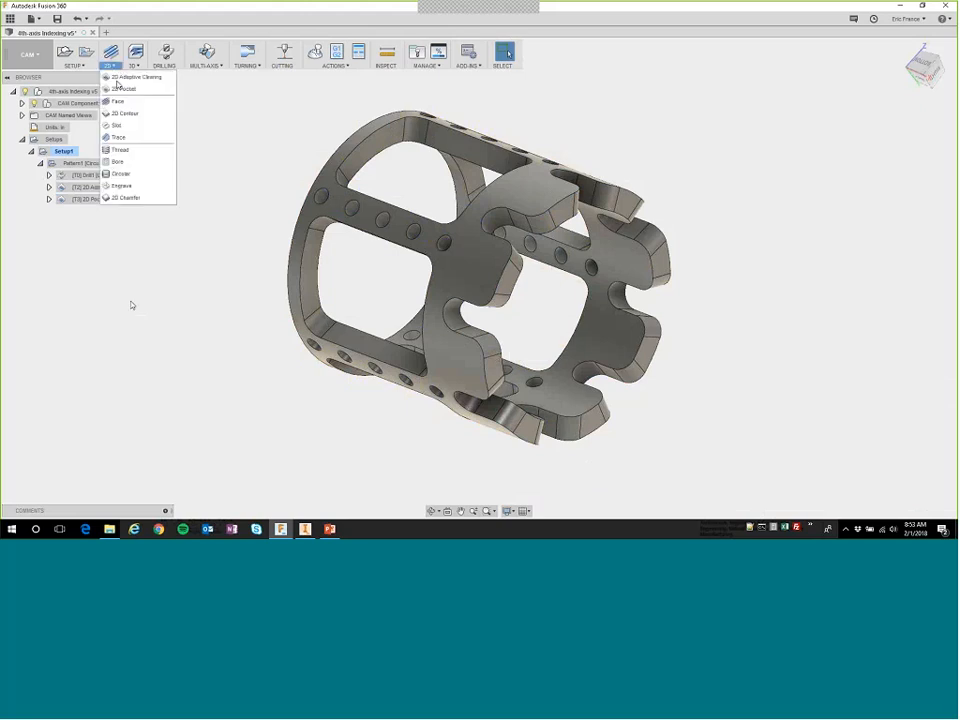
{"action": "left_click", "coordinate": [124, 113]}
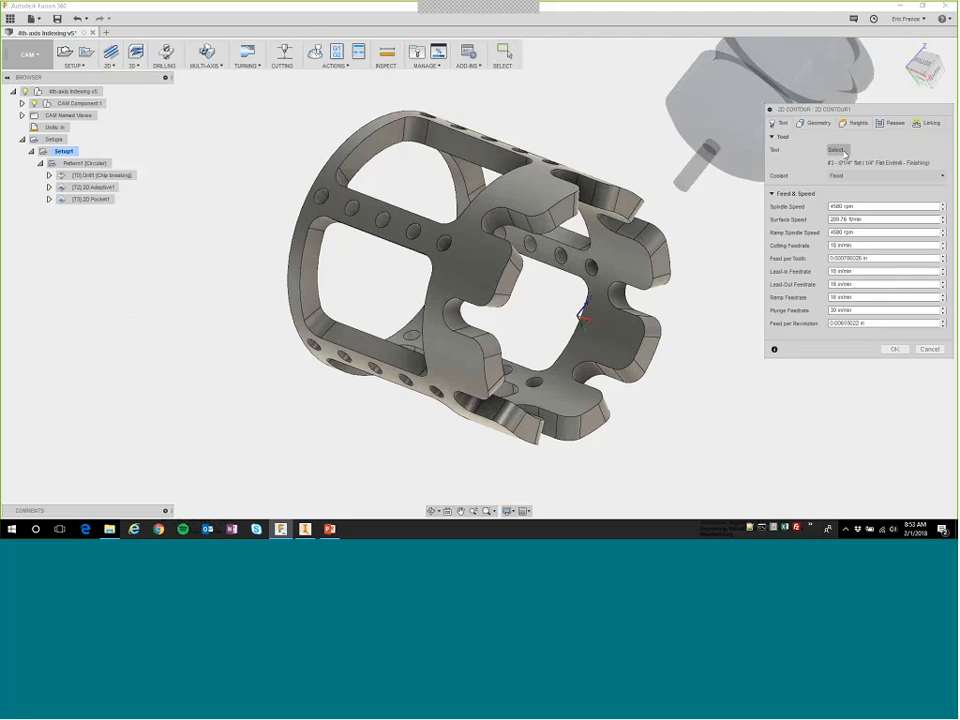
{"action": "left_click", "coordinate": [817, 123]}
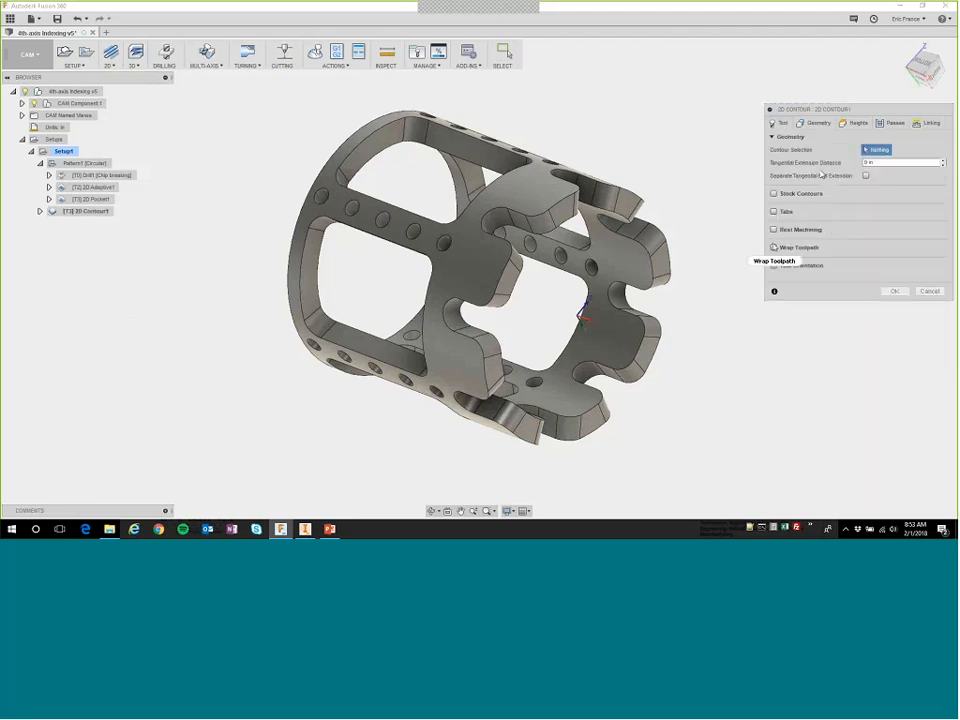
{"action": "left_click", "coordinate": [773, 247]}
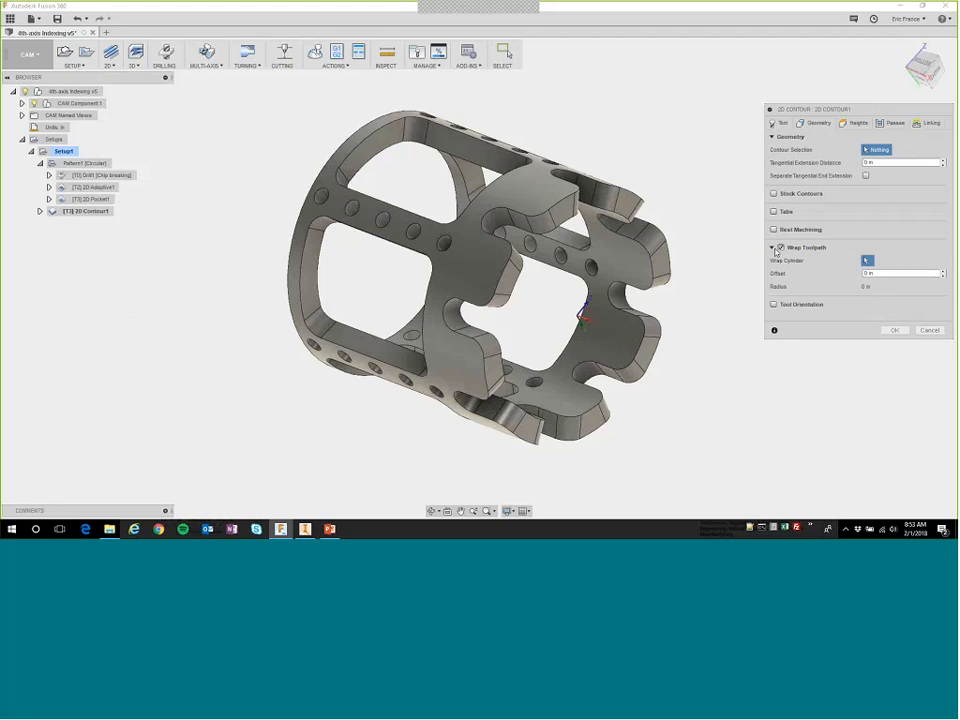
{"action": "left_click", "coordinate": [615, 337]}
{"action": "left_click", "coordinate": [857, 155]}
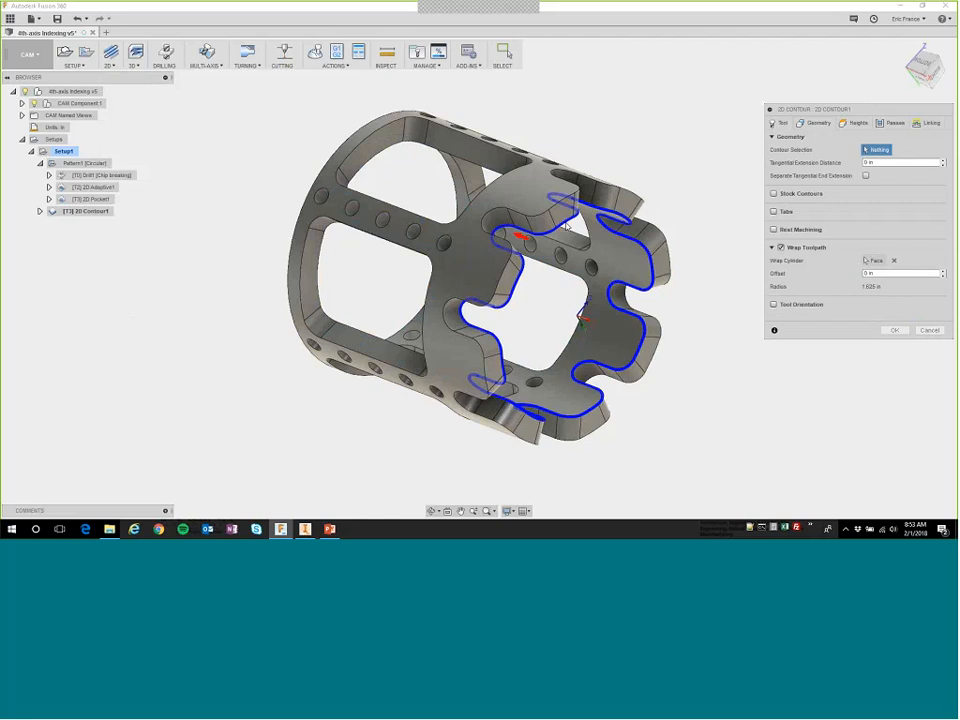
Set the 2D Contour's bottom height offset to -0.02 in from the selected contours.
{"action": "left_click", "coordinate": [856, 124]}
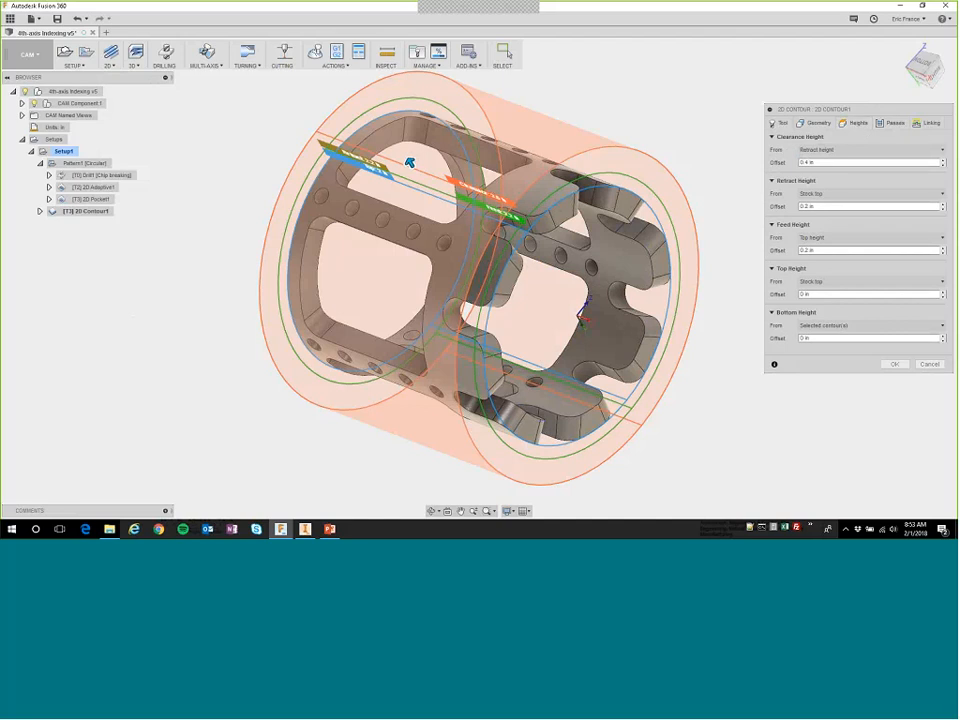
{"action": "left_click", "coordinate": [801, 338]}
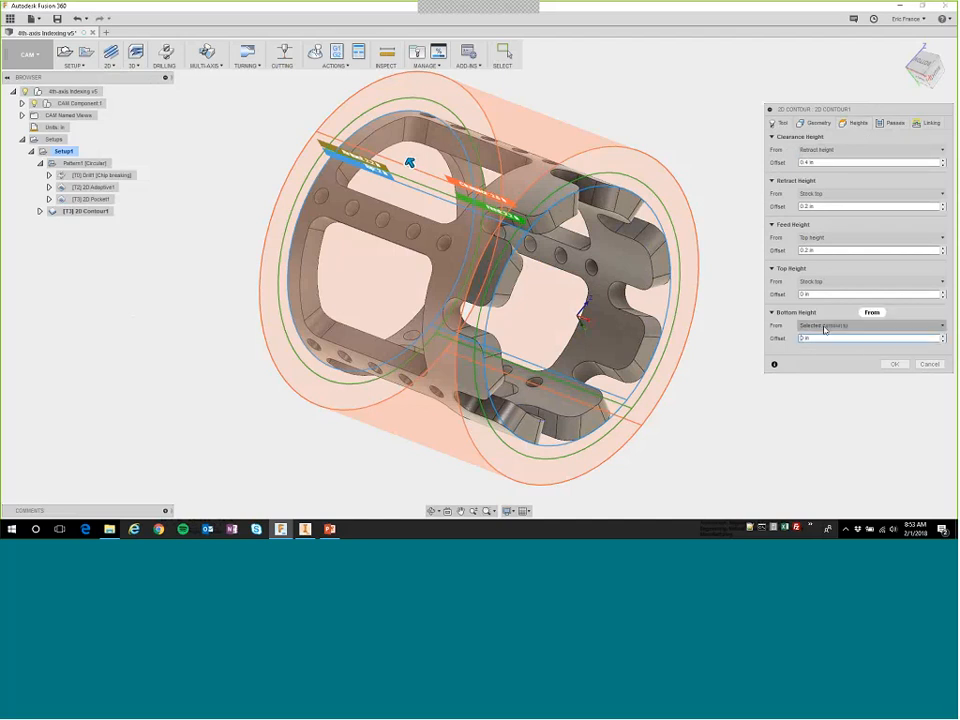
{"action": "mouse_move", "coordinate": [824, 330]}
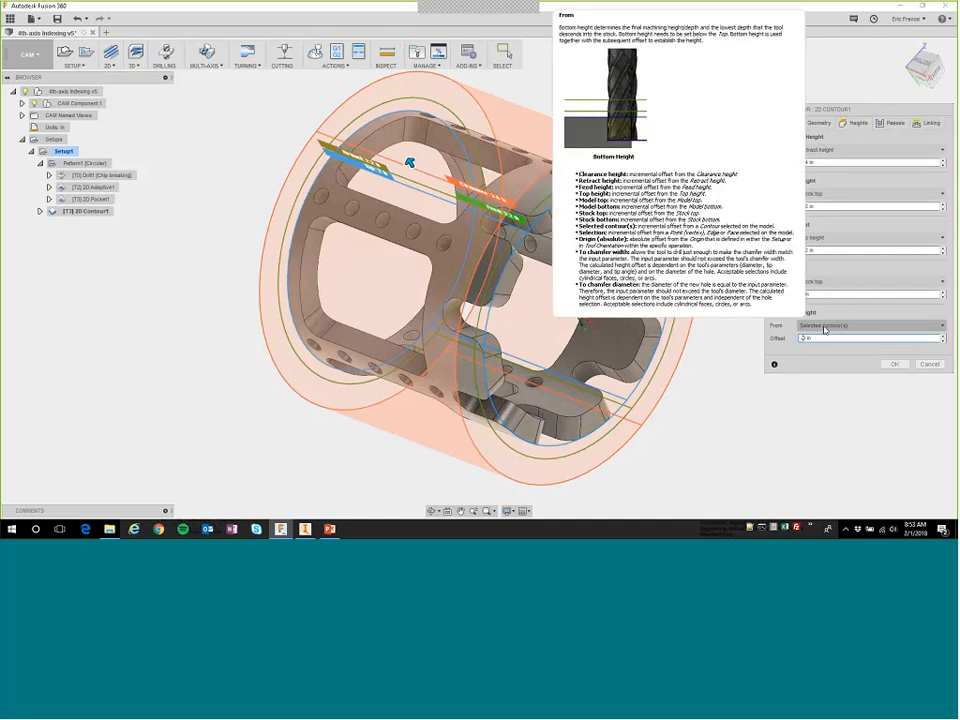
{"action": "type", "text": "-0"}
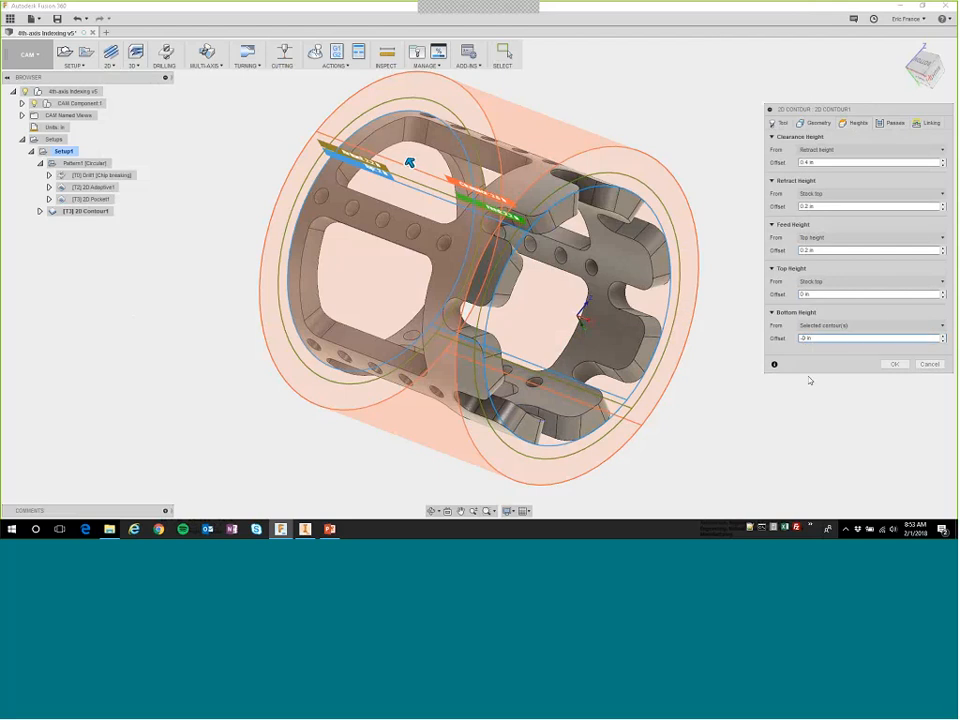
{"action": "type", "text": ".02"}
Review the 2D Contour's passes and linking settings and generate its toolpath.
{"action": "left_click", "coordinate": [889, 123]}
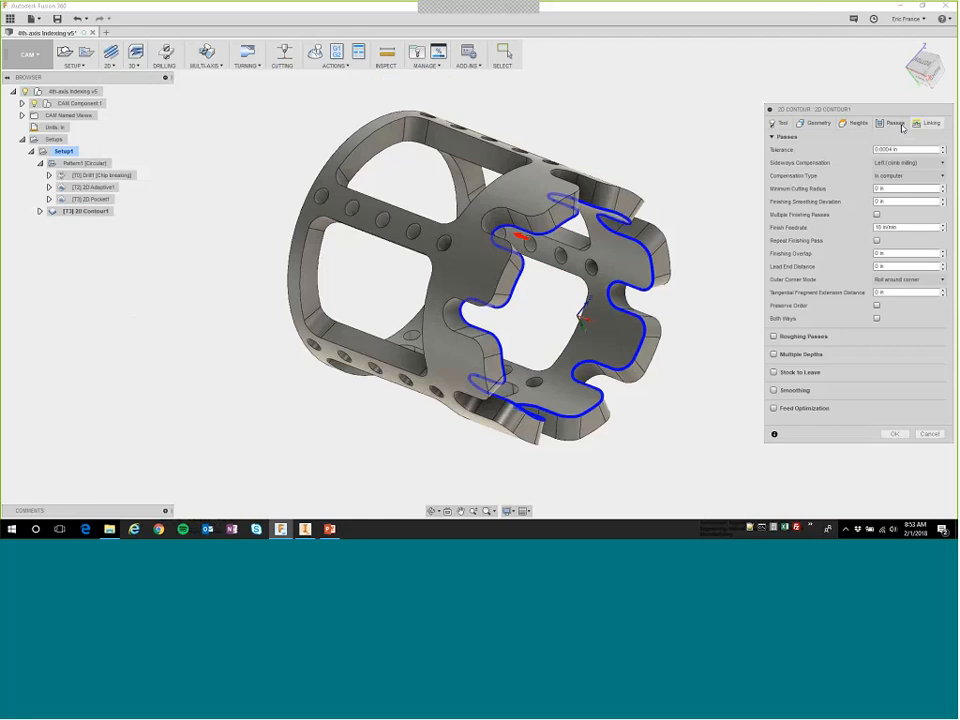
{"action": "left_click", "coordinate": [927, 123]}
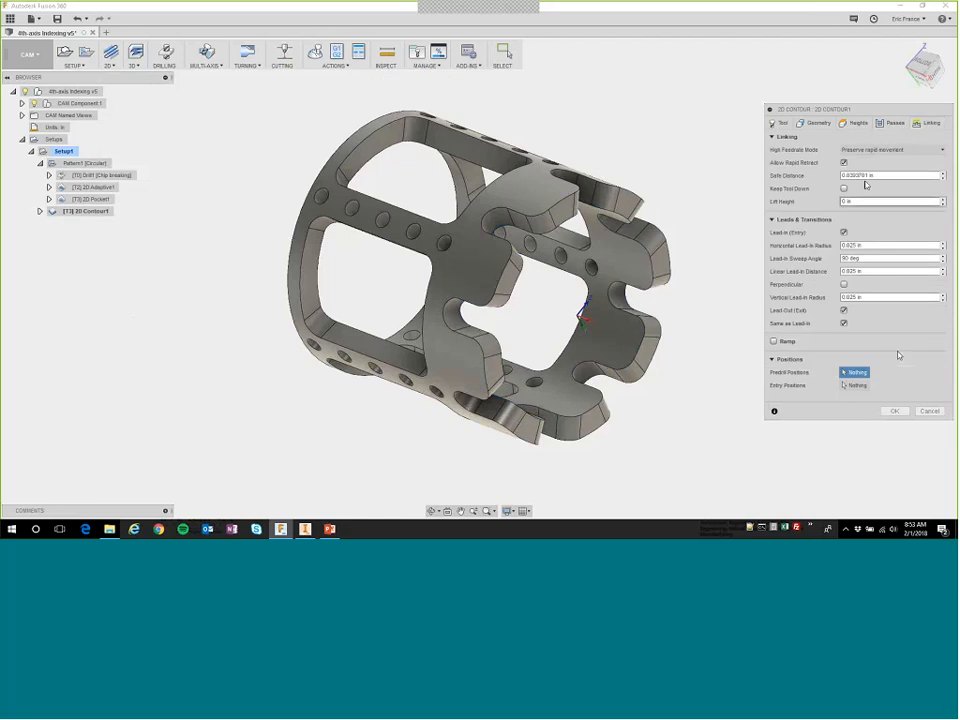
{"action": "left_click", "coordinate": [888, 124]}
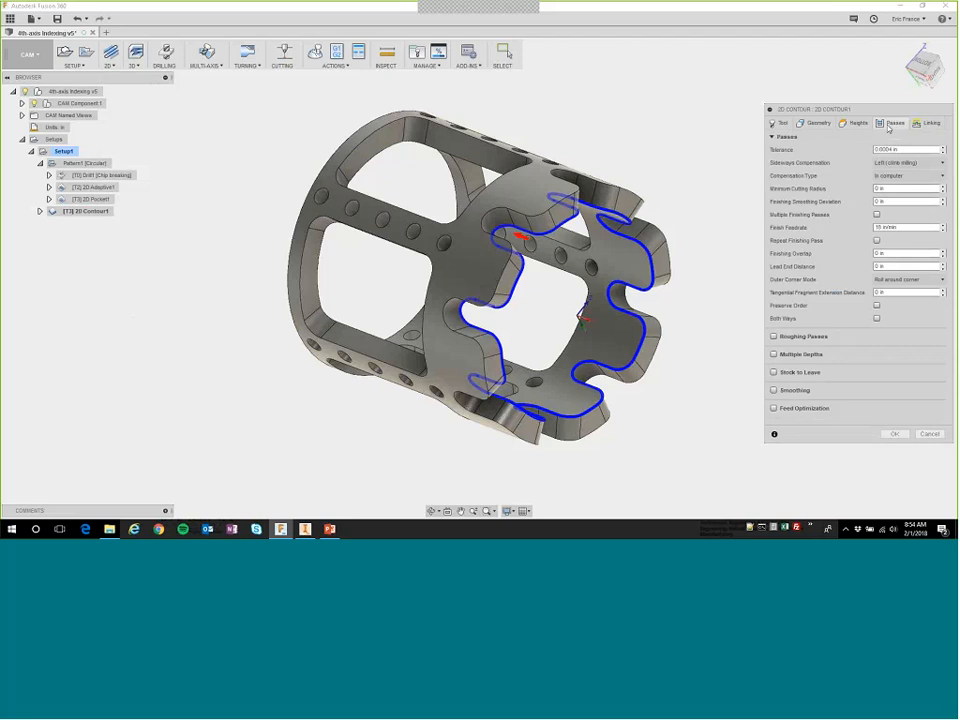
{"action": "left_click", "coordinate": [895, 433]}
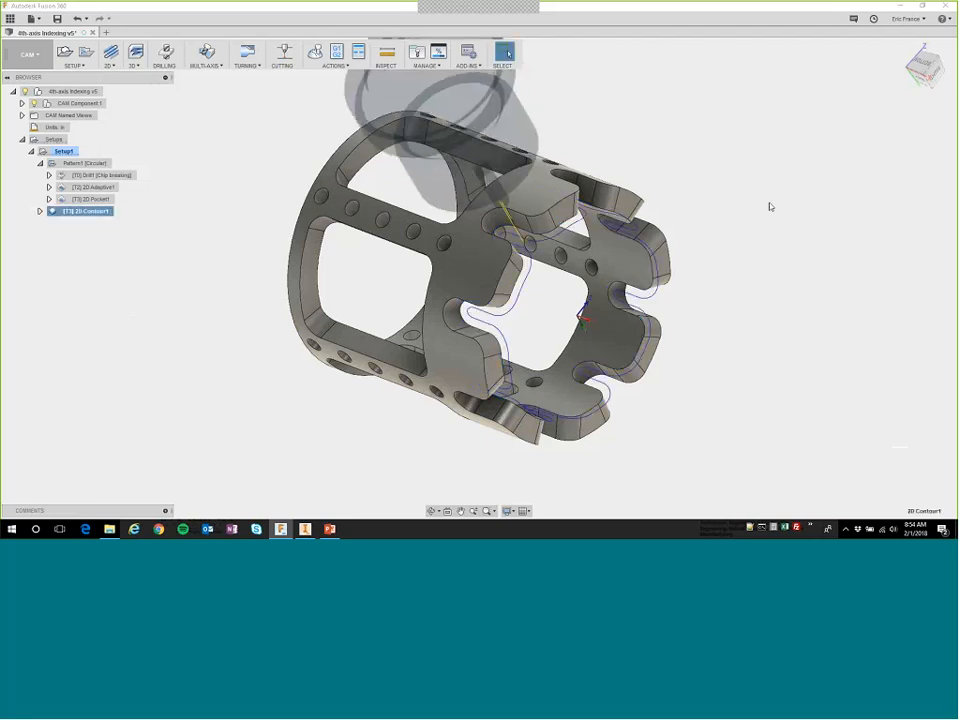
Start a stock simulation of all Setup1 operations at a reduced playback speed.
{"action": "left_click", "coordinate": [186, 228]}
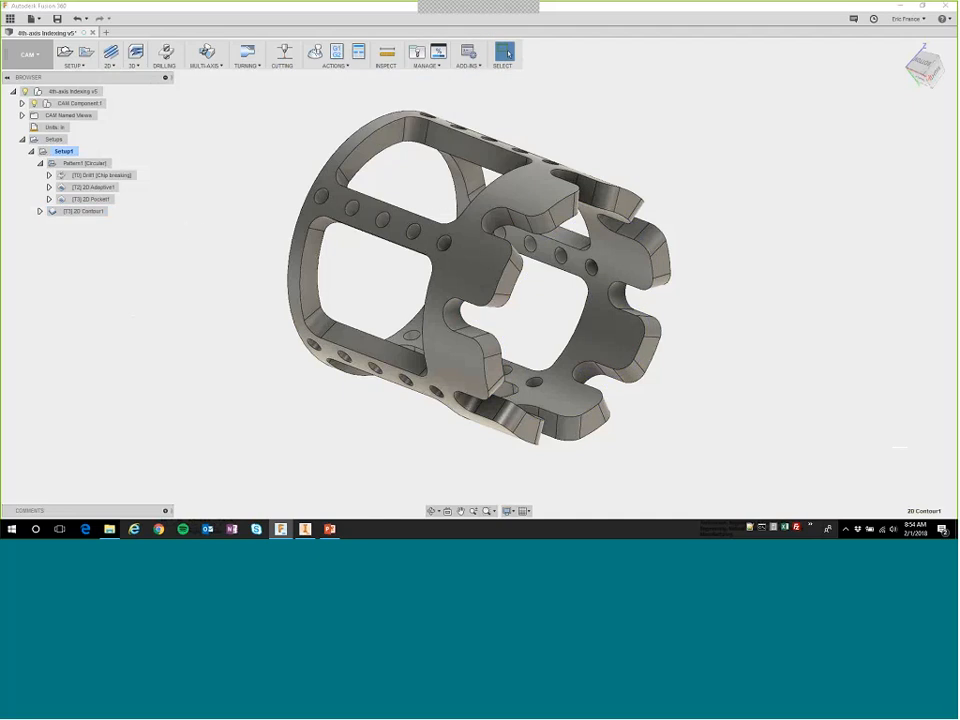
{"action": "left_click", "coordinate": [62, 152]}
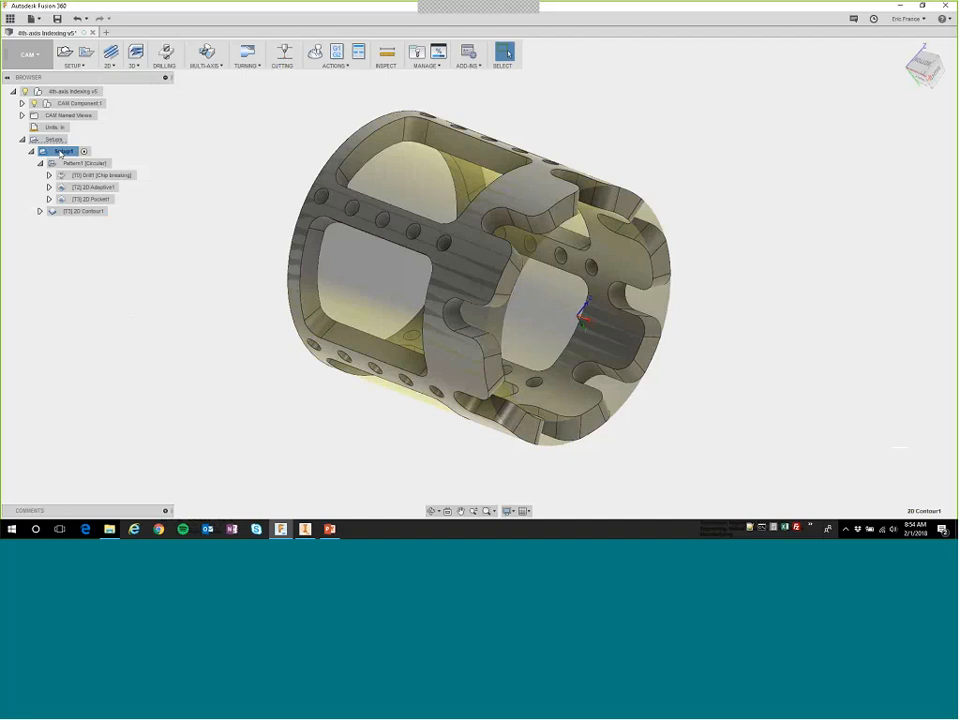
{"action": "right_click", "coordinate": [58, 152]}
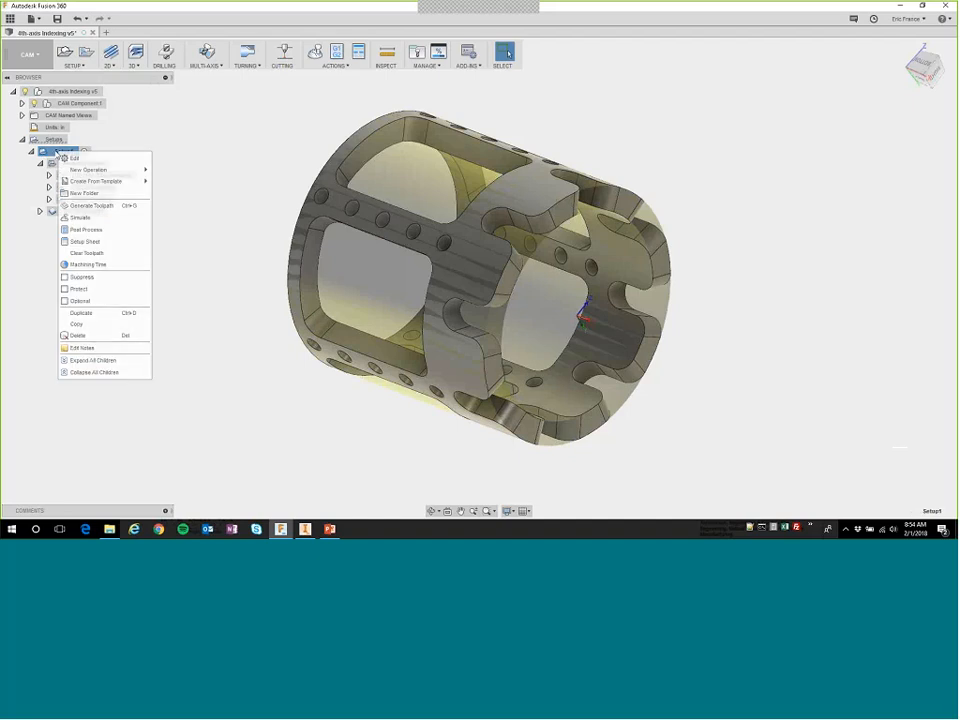
{"action": "left_click", "coordinate": [82, 218]}
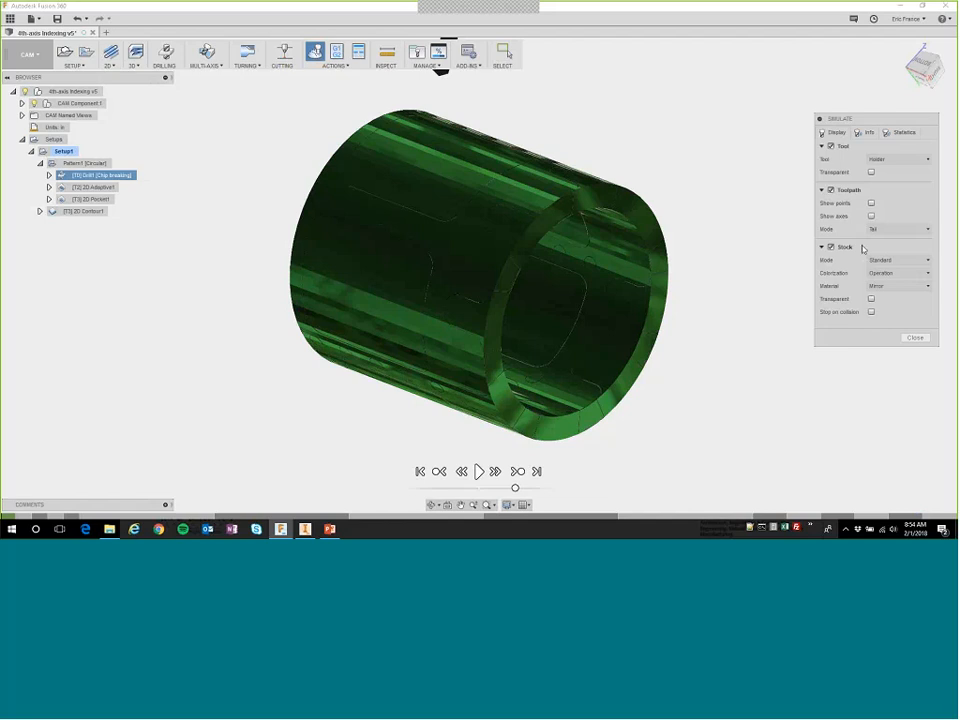
{"action": "left_click", "coordinate": [491, 489]}
{"action": "left_click", "coordinate": [481, 473]}
Watch the simulated drilling and window cuts at a faster speed, skip ahead through the scalloped contour, and close the simulation.
{"action": "middle_click_drag", "start_coordinate": [572, 253], "coordinate": [555, 268], "text": "shift"}
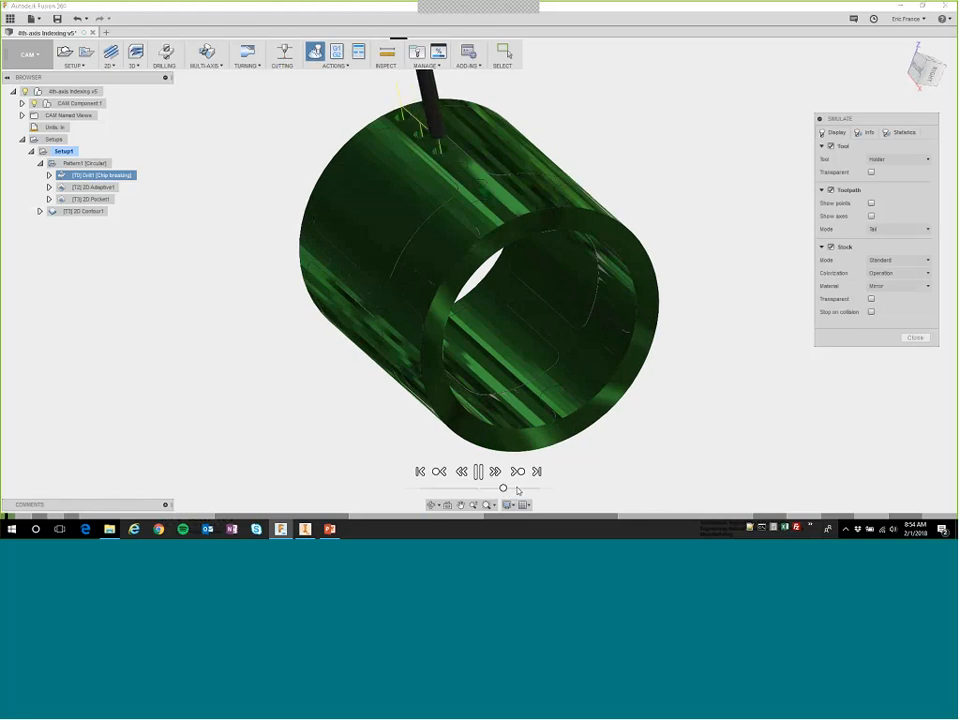
{"action": "left_click", "coordinate": [517, 489]}
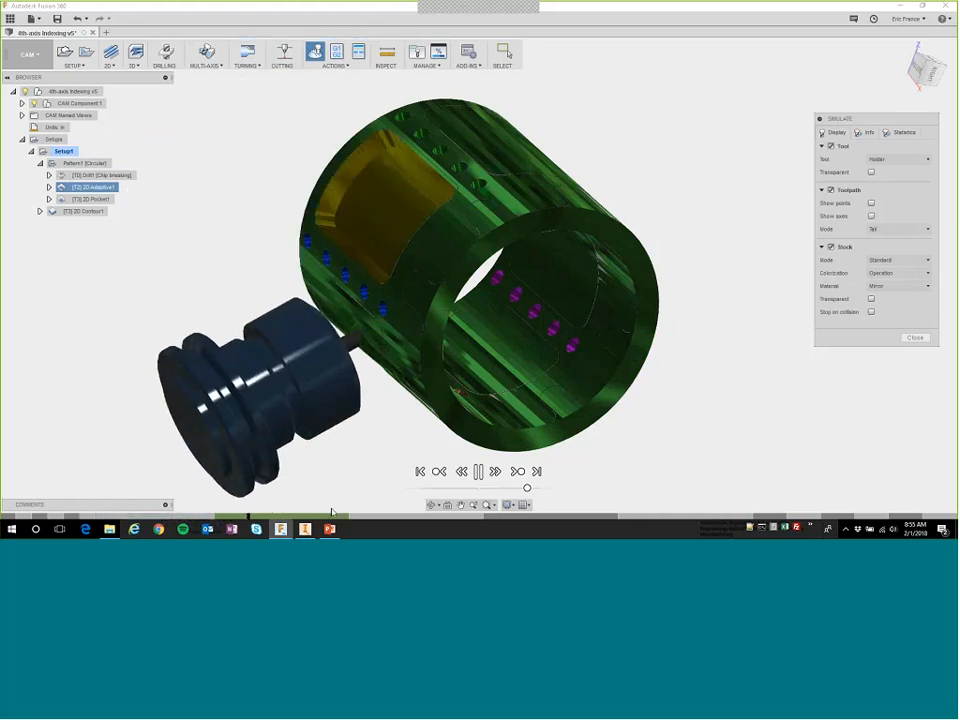
{"action": "left_click", "coordinate": [470, 517]}
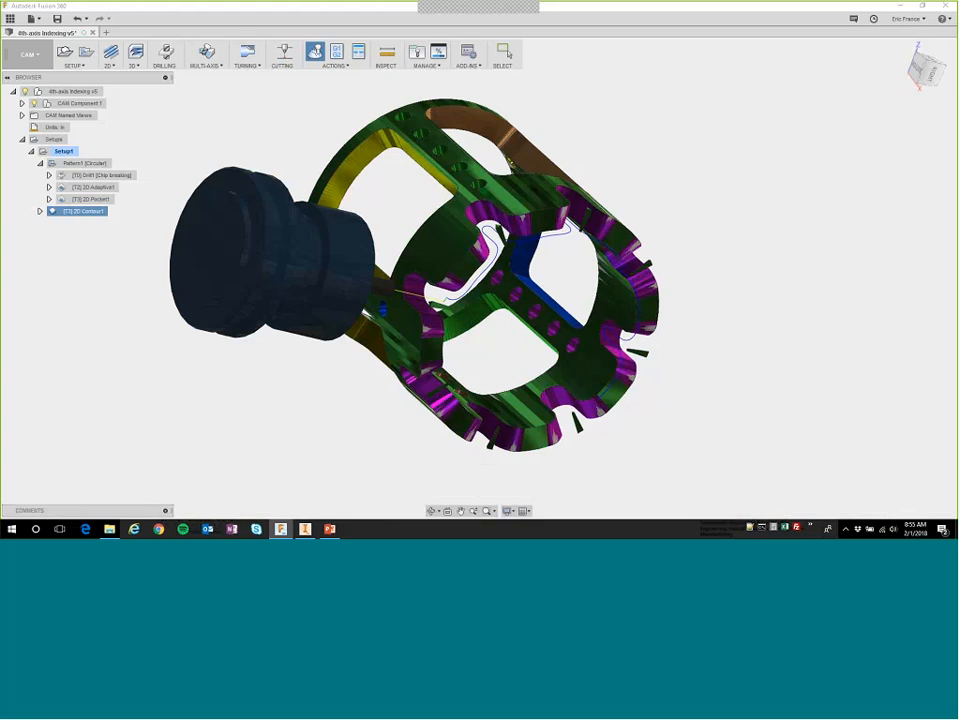
{"action": "key", "text": "Escape"}
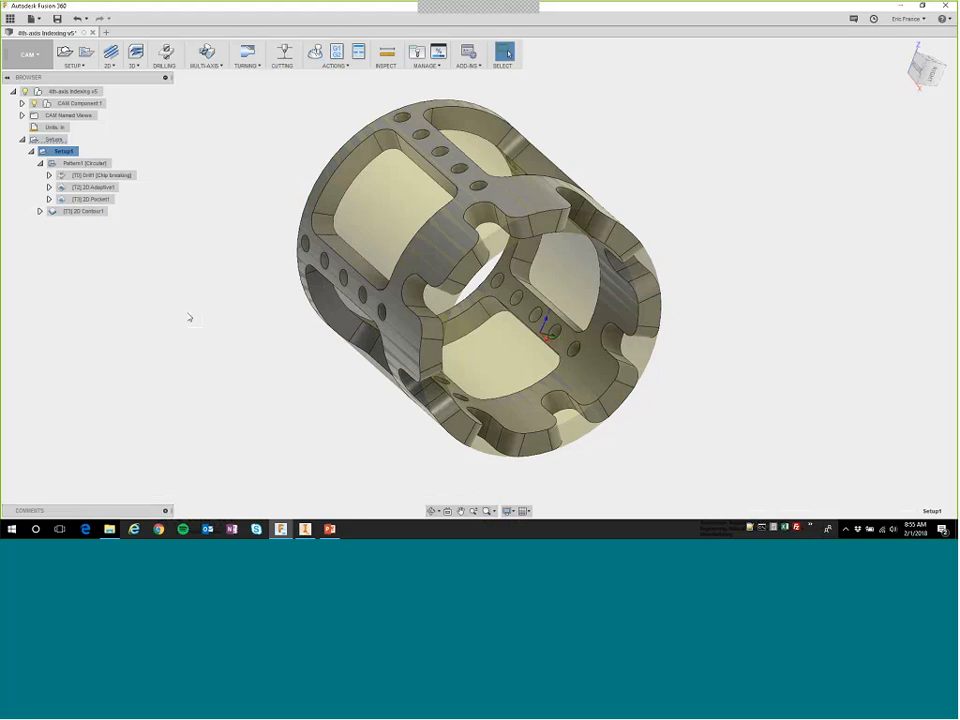
Switch to the PowerPoint presentation and advance to the 4th-axis Indexing / Patterning slide.
{"action": "left_click", "coordinate": [331, 529]}
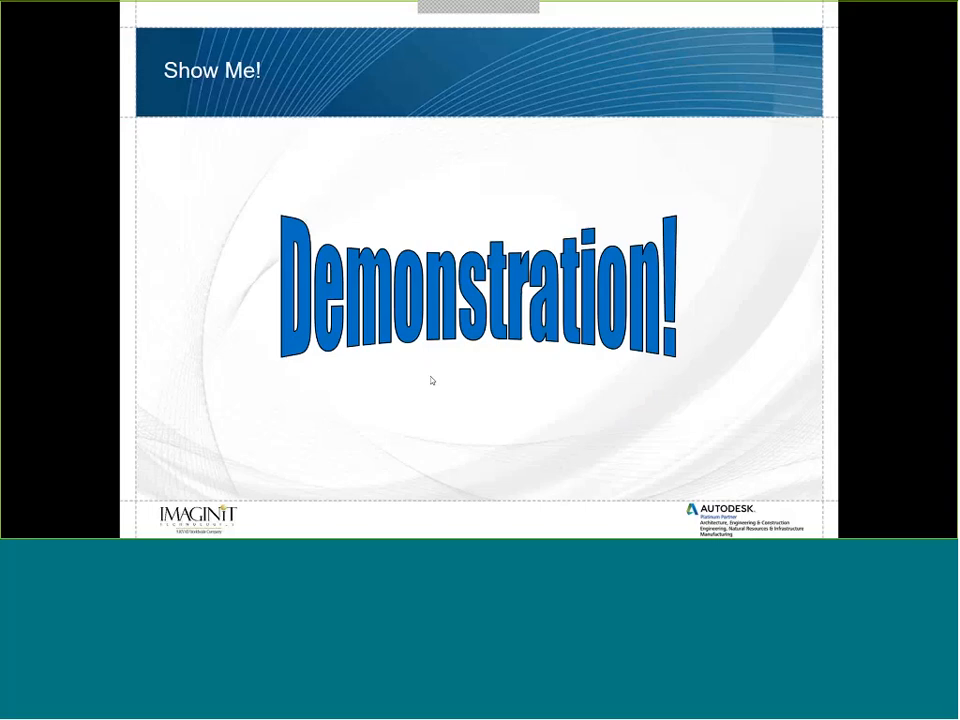
{"action": "left_click", "coordinate": [432, 380]}
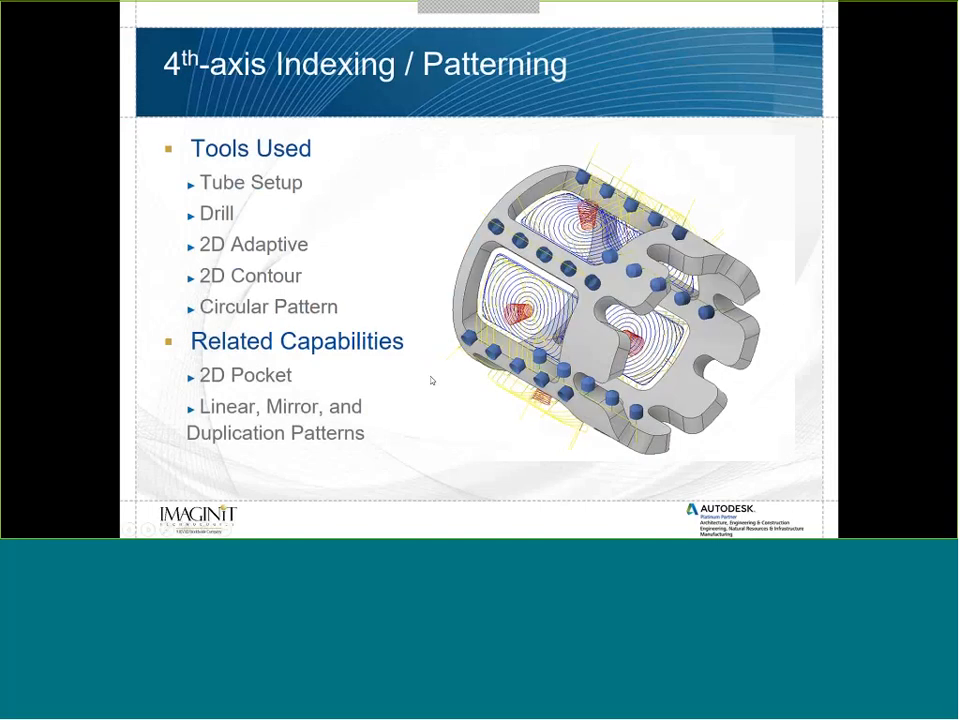
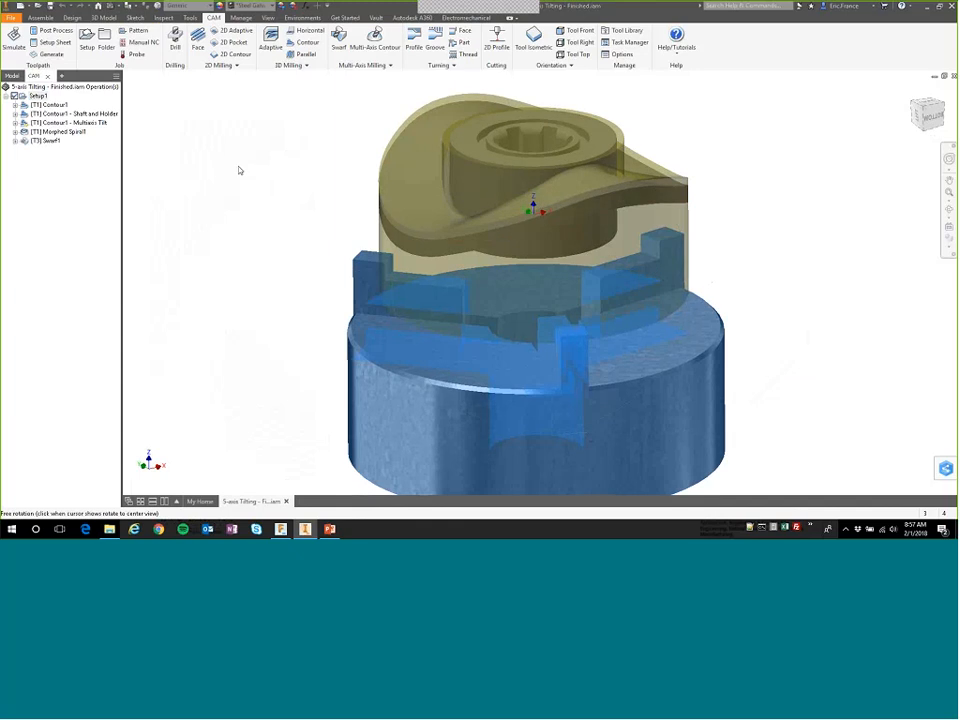
Display the toolpath of the Contour1 operation, open its simulation to inspect the tool and holder clearance, and close it.
{"action": "key", "text": "Escape"}
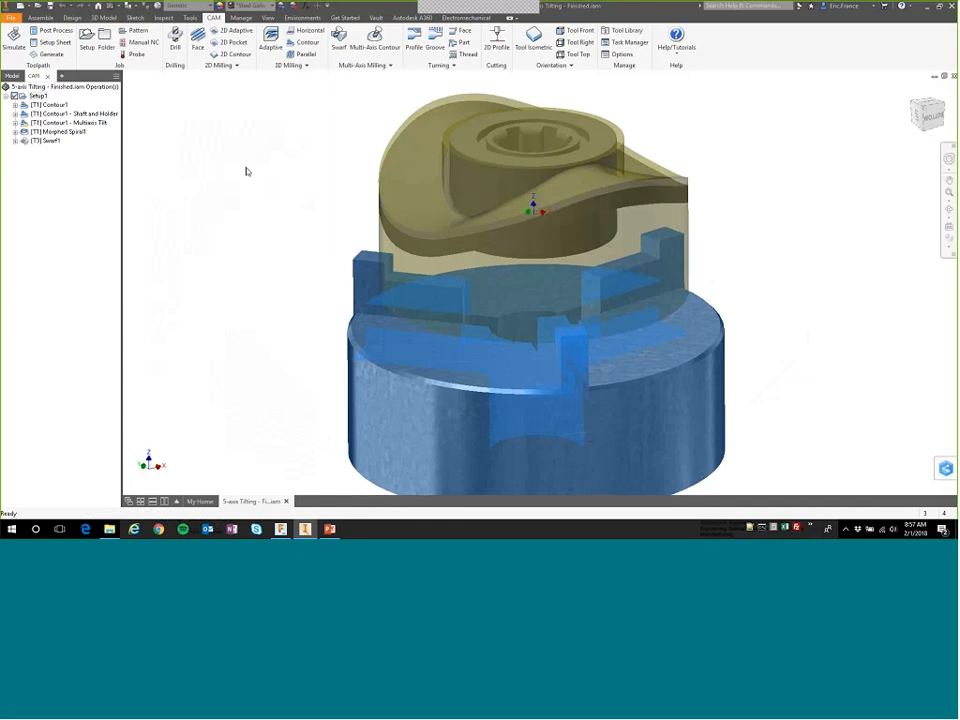
{"action": "left_click", "coordinate": [52, 104]}
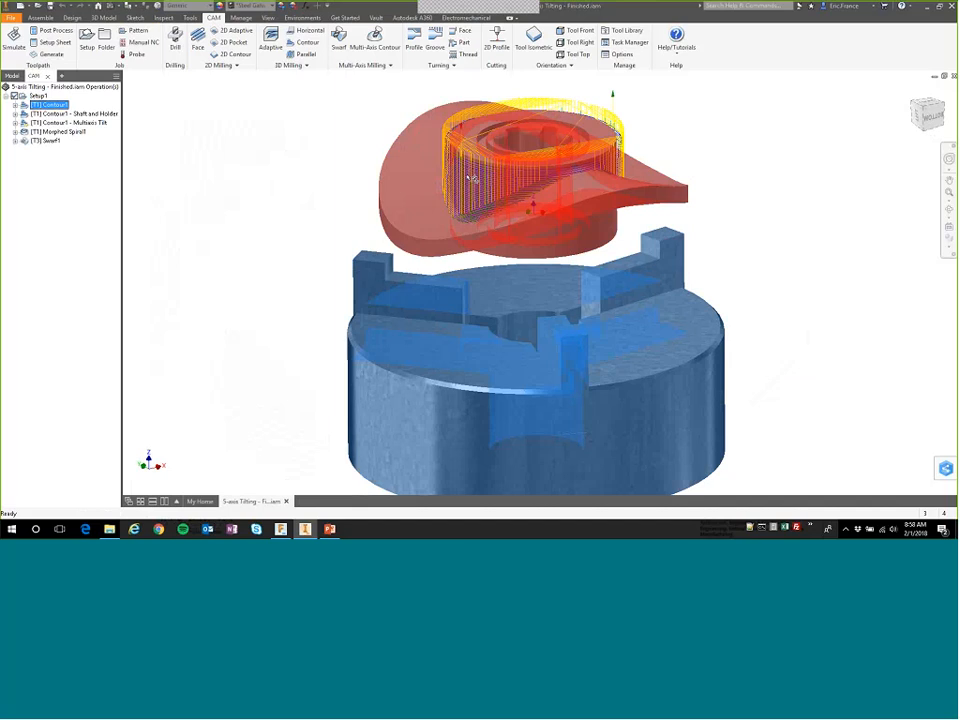
{"action": "right_click", "coordinate": [46, 104]}
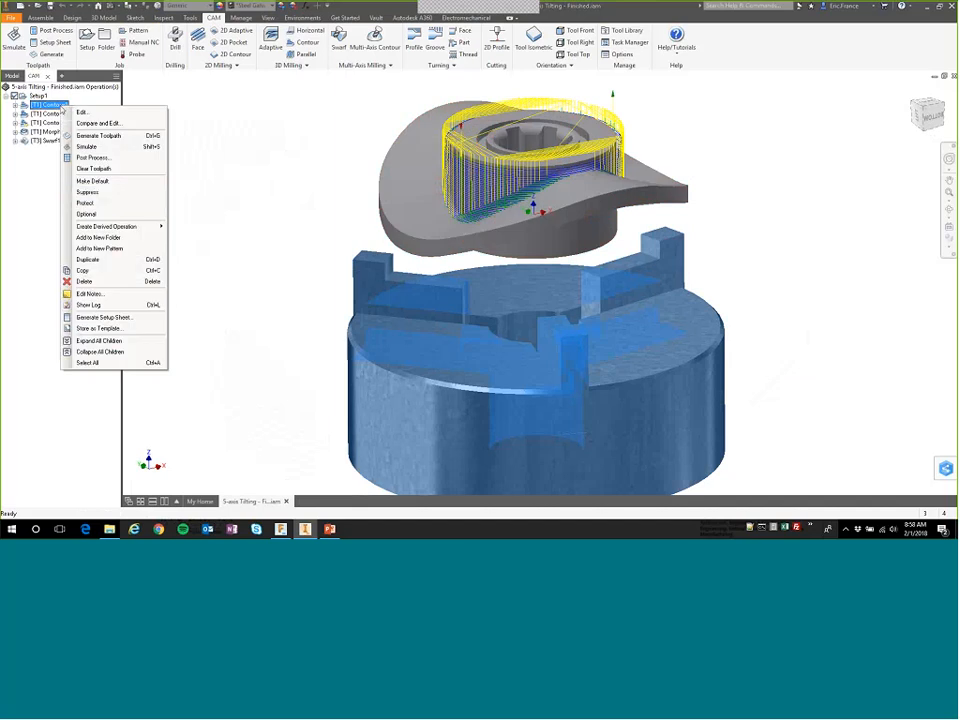
{"action": "left_click", "coordinate": [86, 146]}
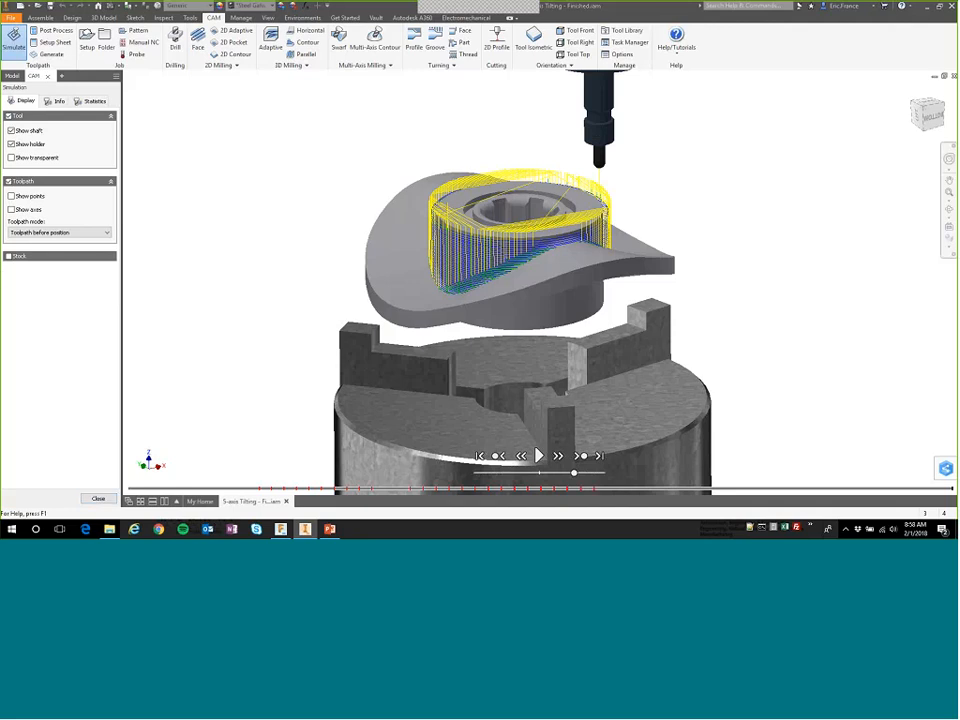
{"action": "left_click", "coordinate": [98, 500]}
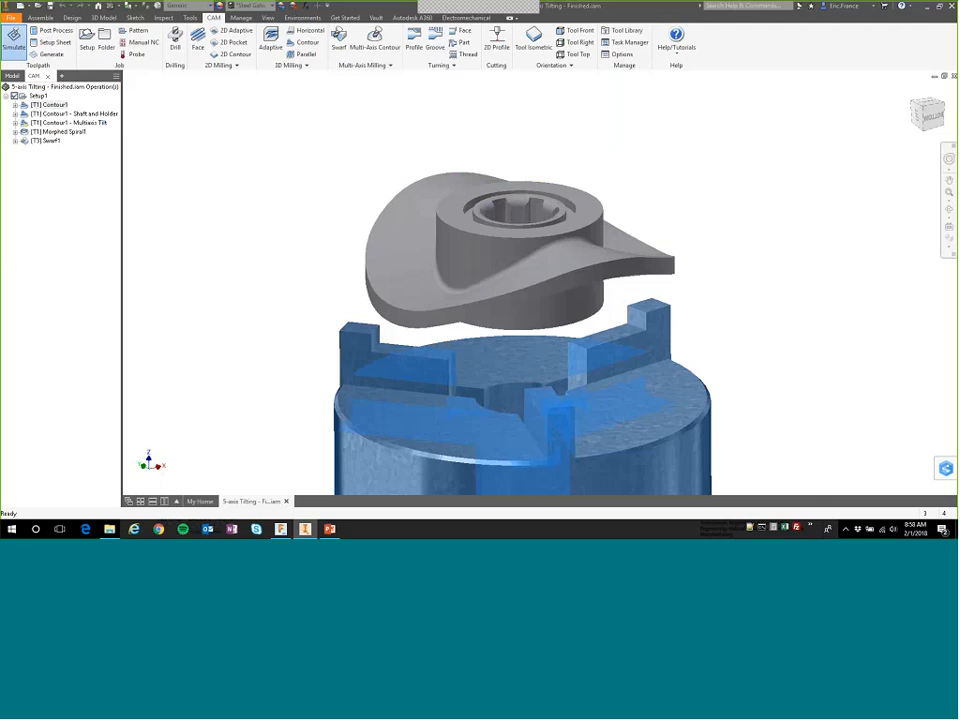
Review the shaft and holder settings of the Contour1 - Shaft and Holder operation and close it without changes.
{"action": "left_click", "coordinate": [55, 114]}
{"action": "right_click", "coordinate": [55, 114]}
{"action": "left_click", "coordinate": [73, 121]}
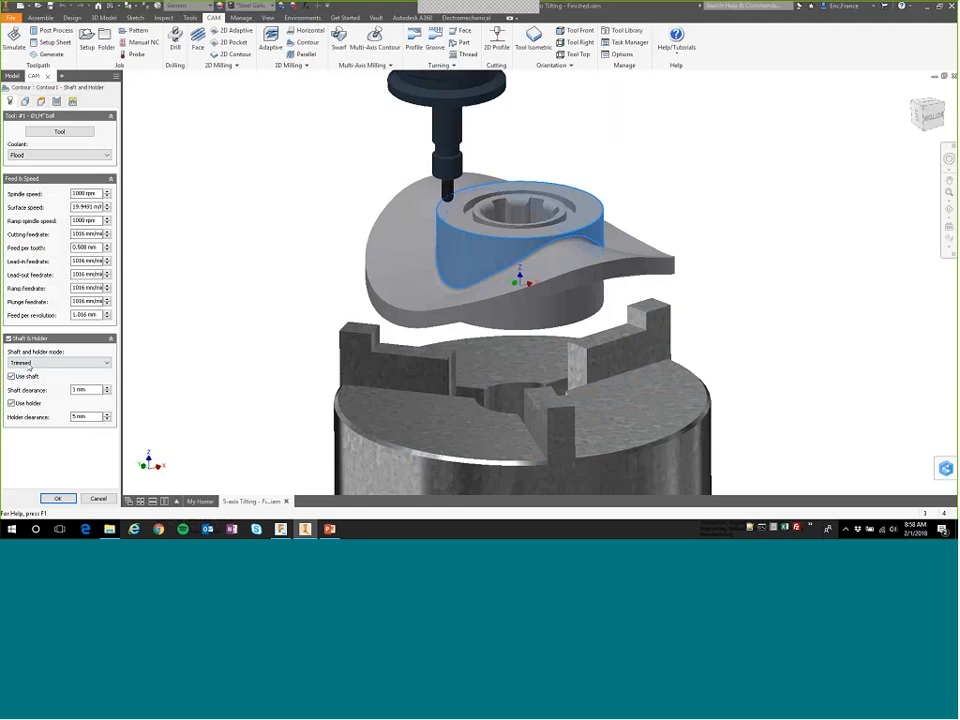
{"action": "left_click", "coordinate": [98, 498]}
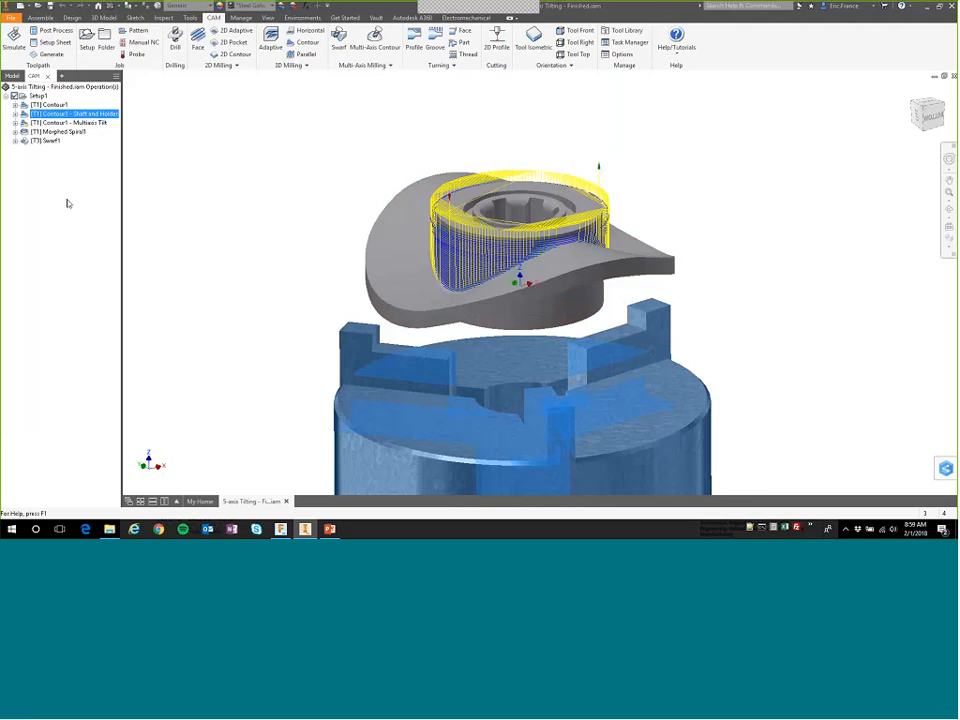
Review the tool and Multi-Axis Tilting passes settings of the Contour1 - Multiaxis Tilt operation and leave without changes.
{"action": "key", "text": "Down"}
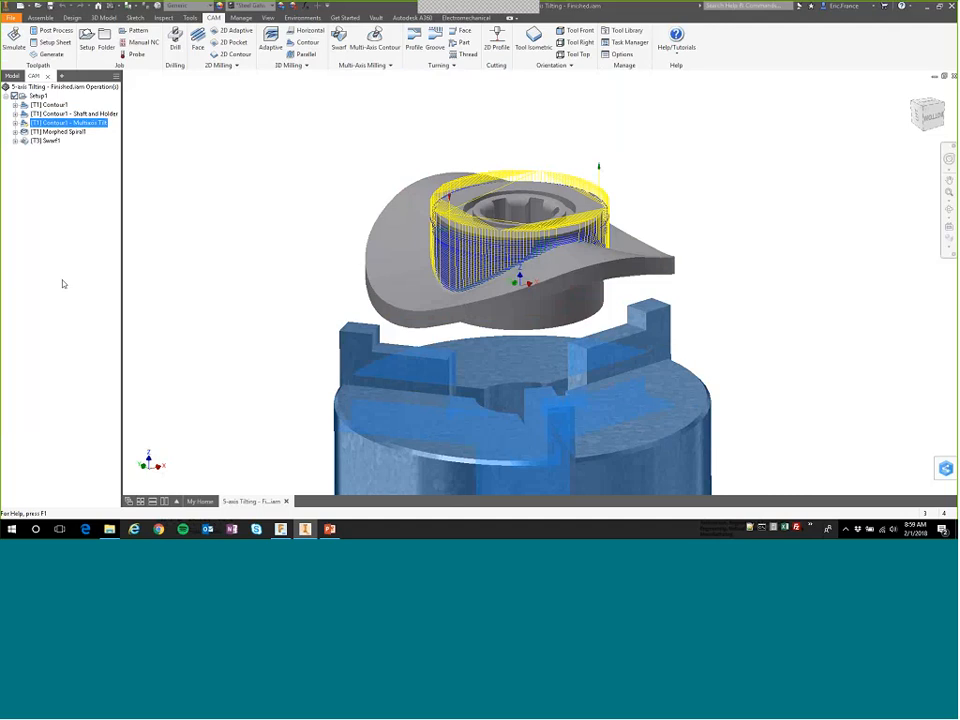
{"action": "right_click", "coordinate": [56, 123]}
{"action": "left_click", "coordinate": [75, 129]}
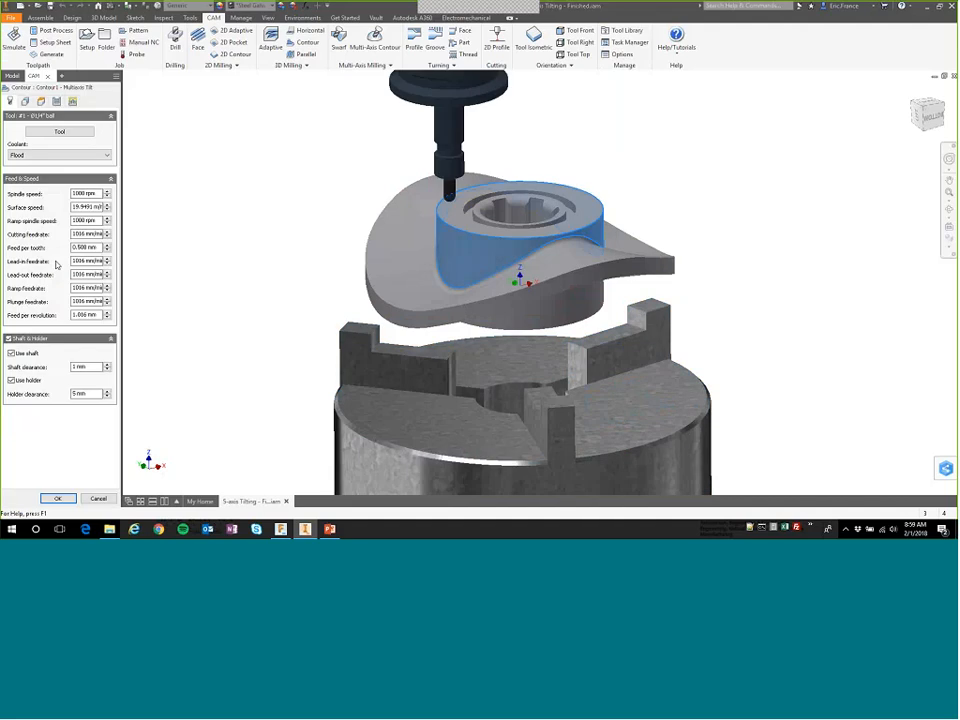
{"action": "left_click", "coordinate": [56, 101]}
{"action": "left_click", "coordinate": [72, 101]}
{"action": "left_click", "coordinate": [57, 102]}
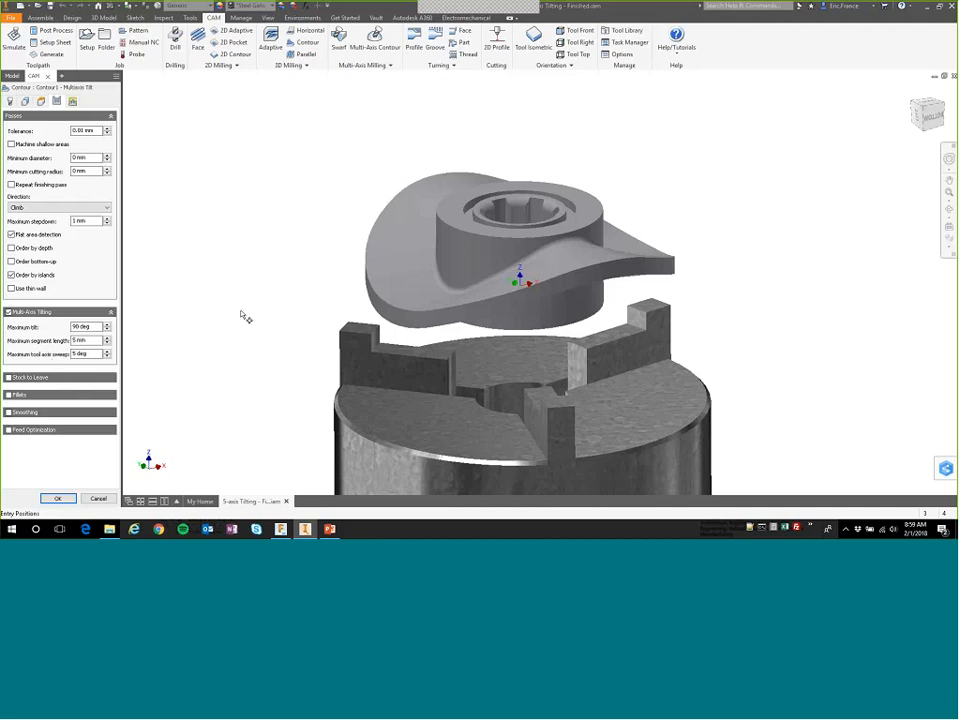
{"action": "key", "text": "Escape"}
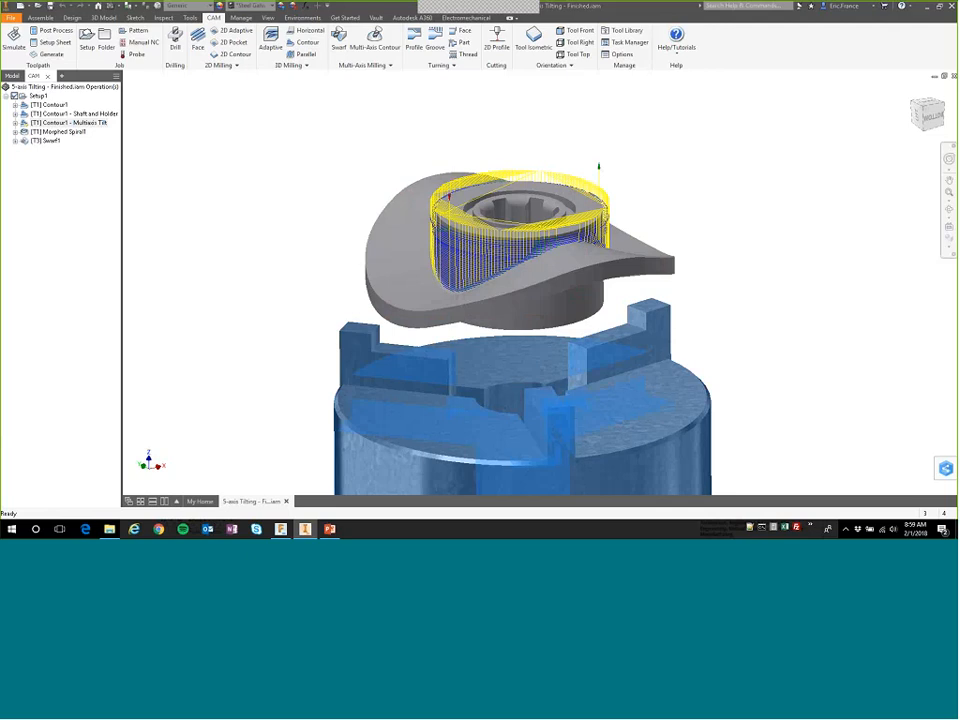
Simulate the Contour1 - Multiaxis Tilt operation, jump to several points along its timeline to inspect the tool tilt, and close the simulation.
{"action": "right_click", "coordinate": [62, 122]}
{"action": "left_click", "coordinate": [84, 164]}
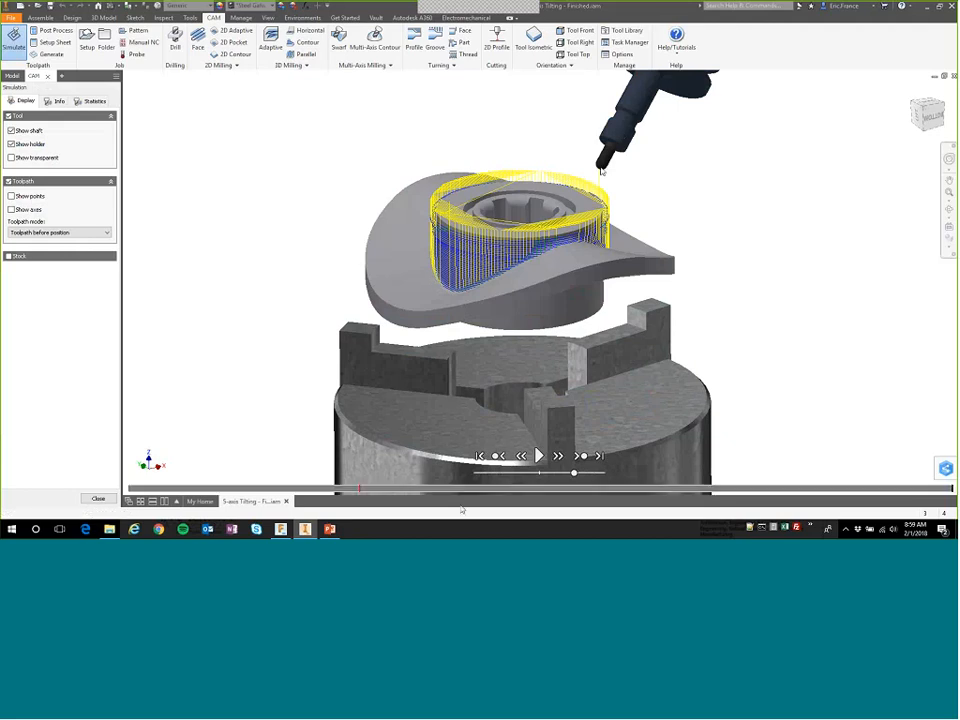
{"action": "left_click", "coordinate": [735, 489]}
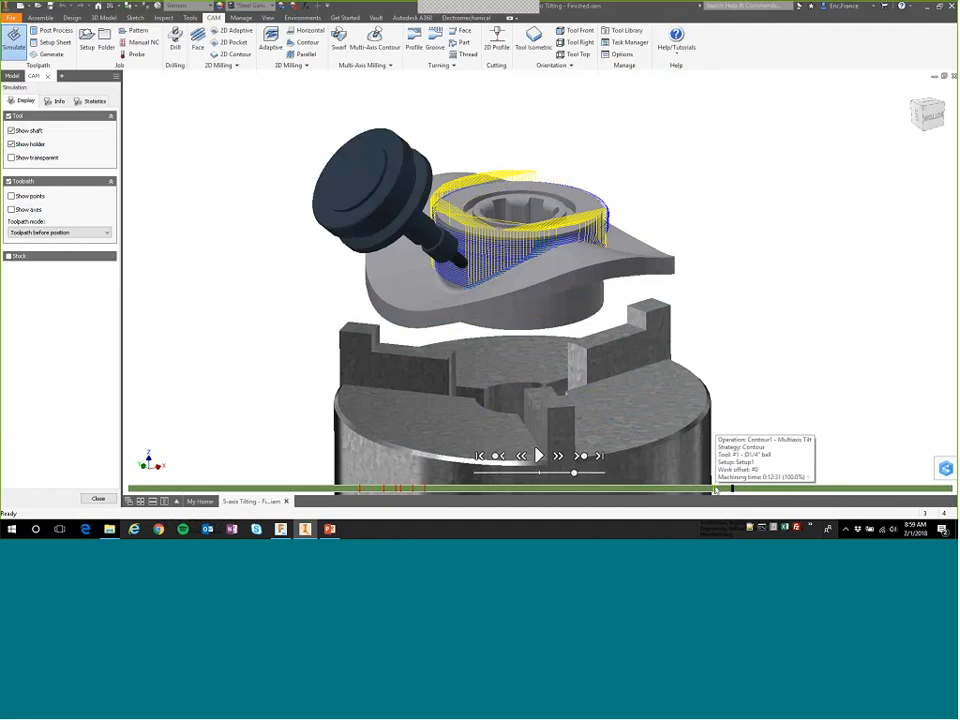
{"action": "left_click", "coordinate": [321, 490]}
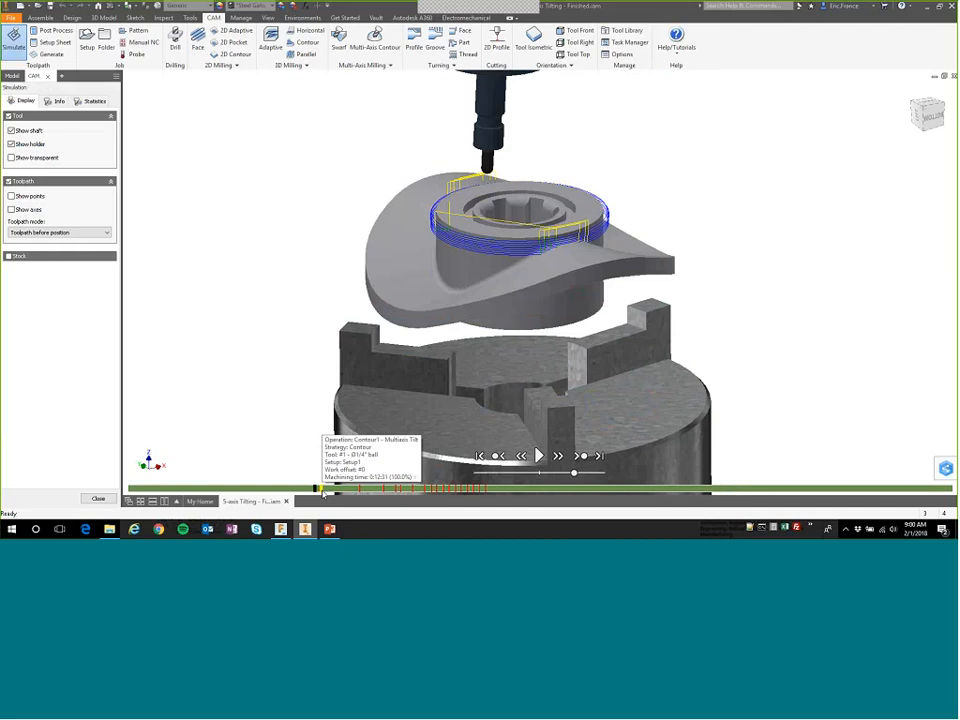
{"action": "left_click", "coordinate": [353, 490]}
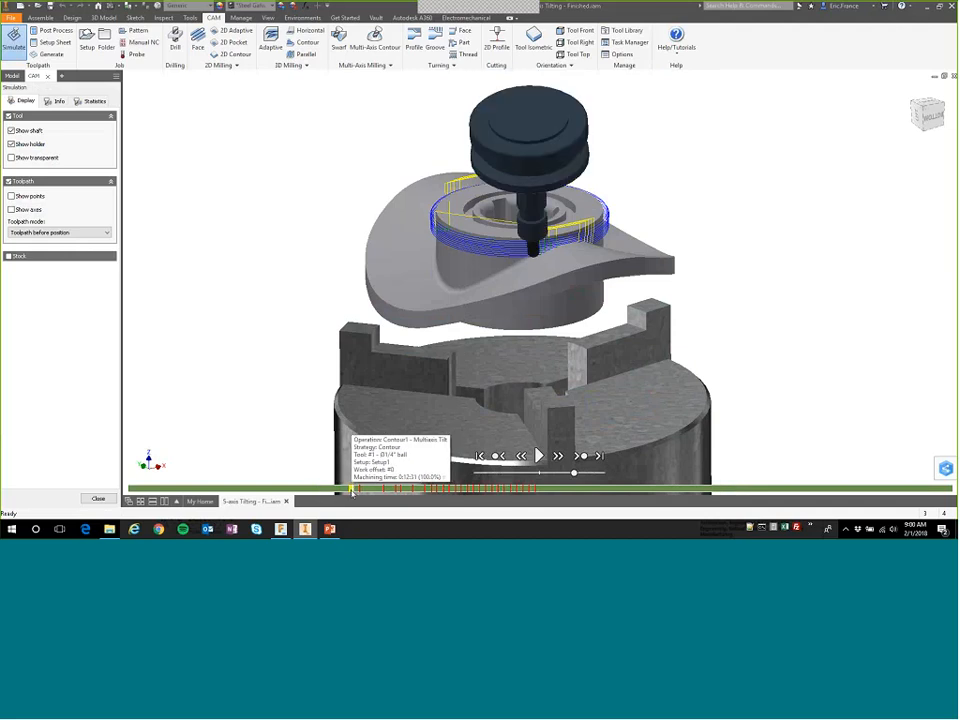
{"action": "left_click", "coordinate": [593, 490]}
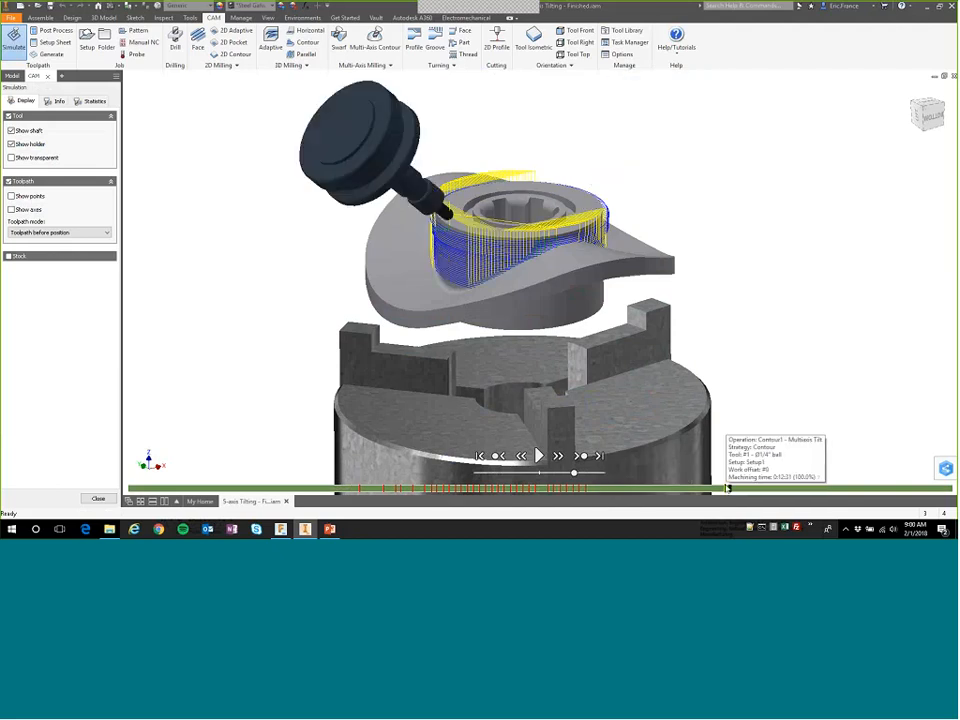
{"action": "left_click", "coordinate": [799, 488]}
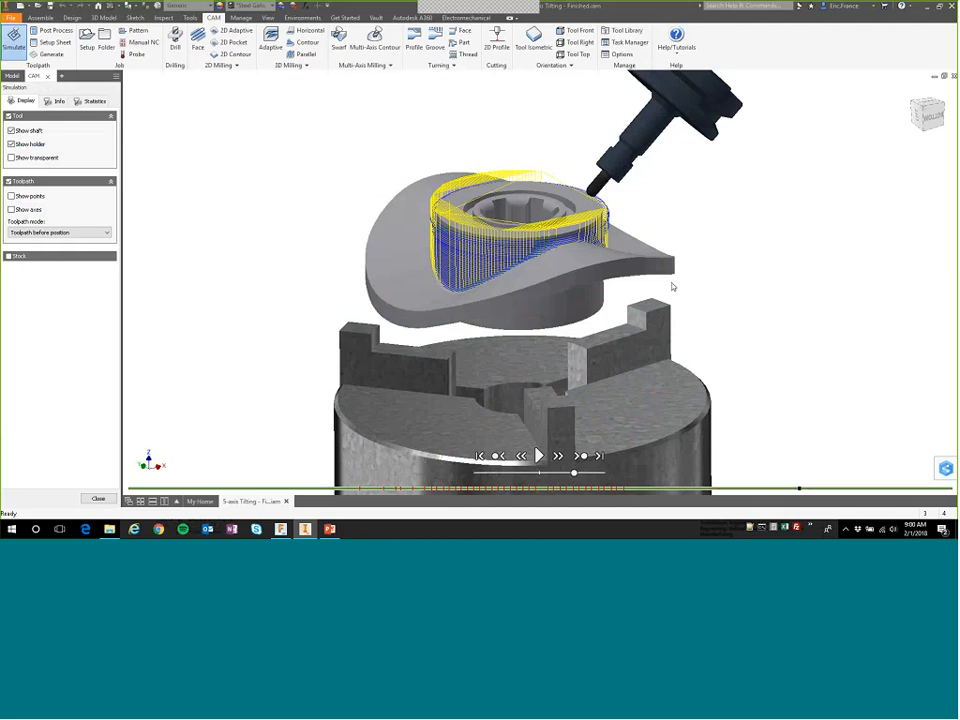
{"action": "left_click", "coordinate": [890, 490]}
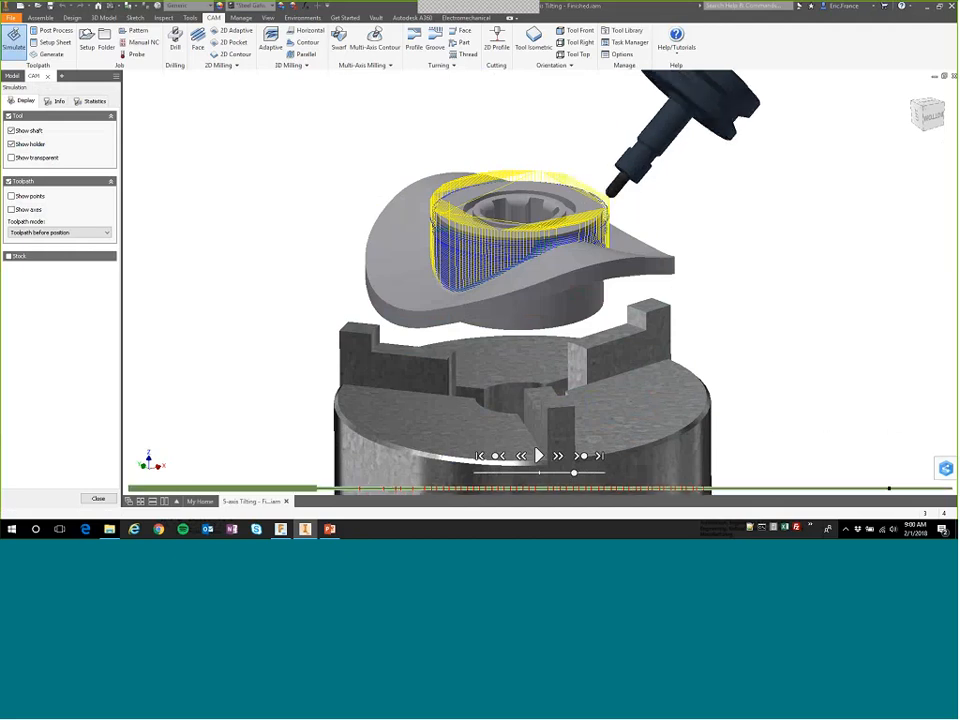
{"action": "left_click", "coordinate": [916, 490]}
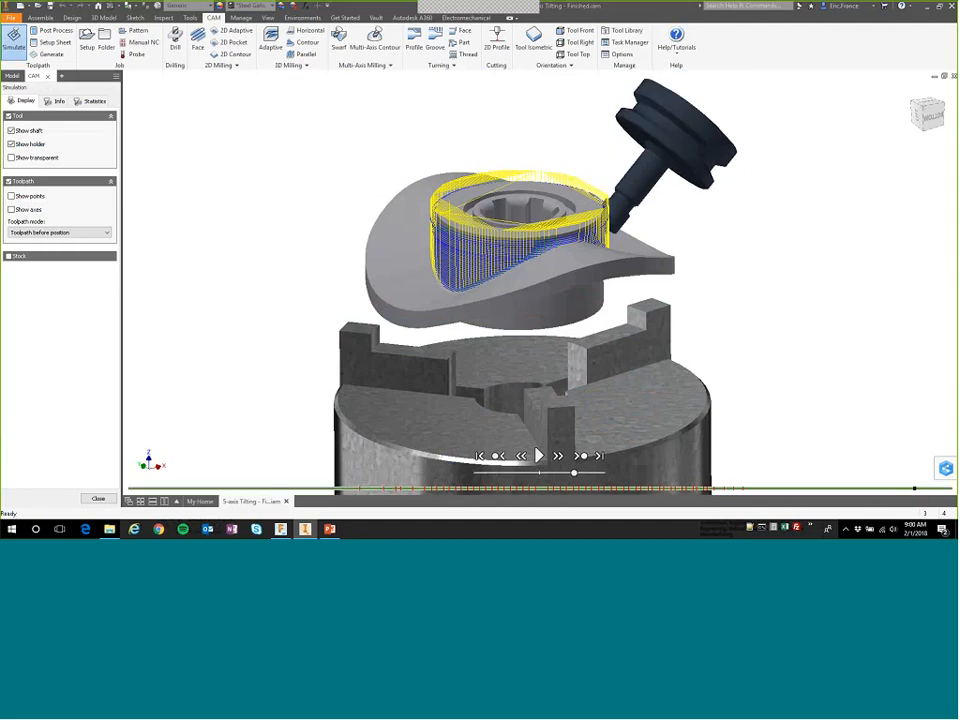
{"action": "key", "text": "F4"}
{"action": "left_click_drag", "start_coordinate": [712, 300], "coordinate": [628, 296]}
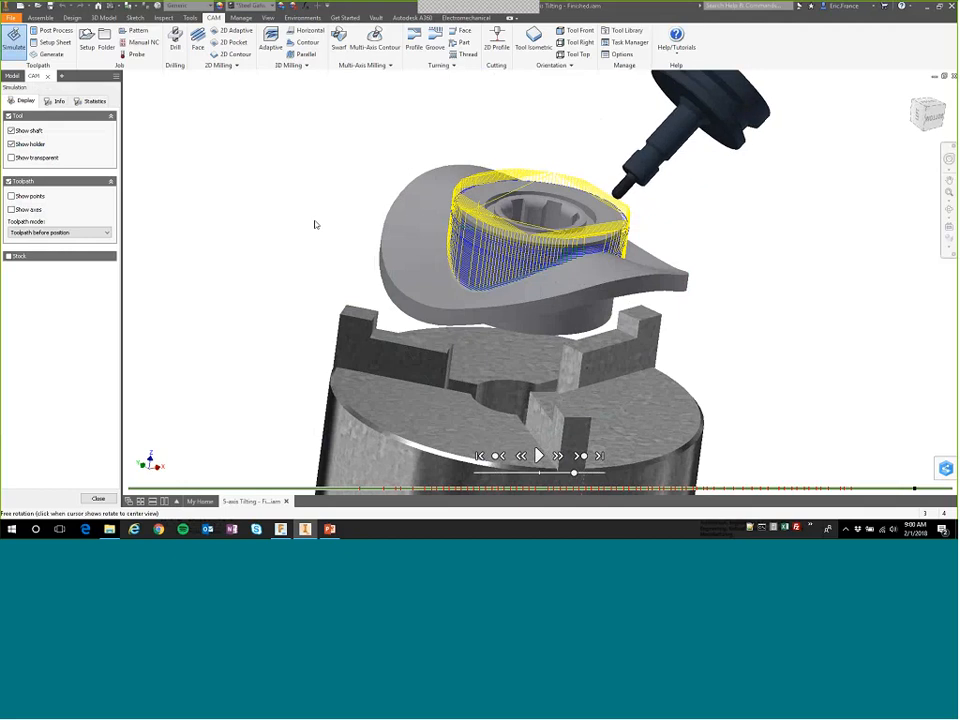
{"action": "left_click", "coordinate": [97, 498]}
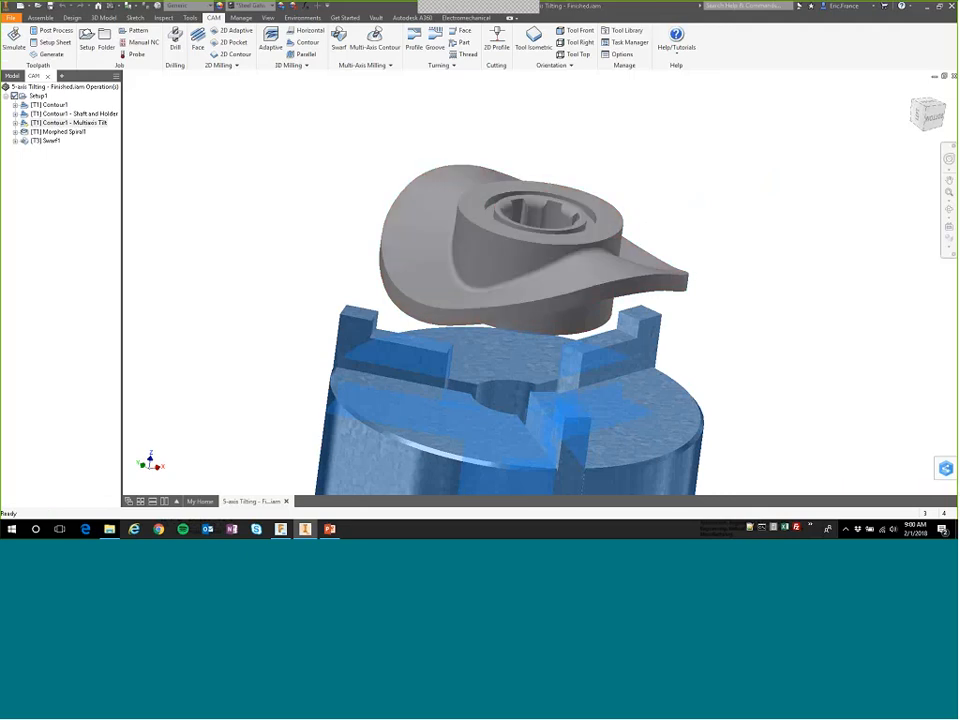
Display the Morphed Spiral1 and Swarf1 toolpaths in turn and inspect the swarf passes from another side of the part.
{"action": "left_click", "coordinate": [55, 132]}
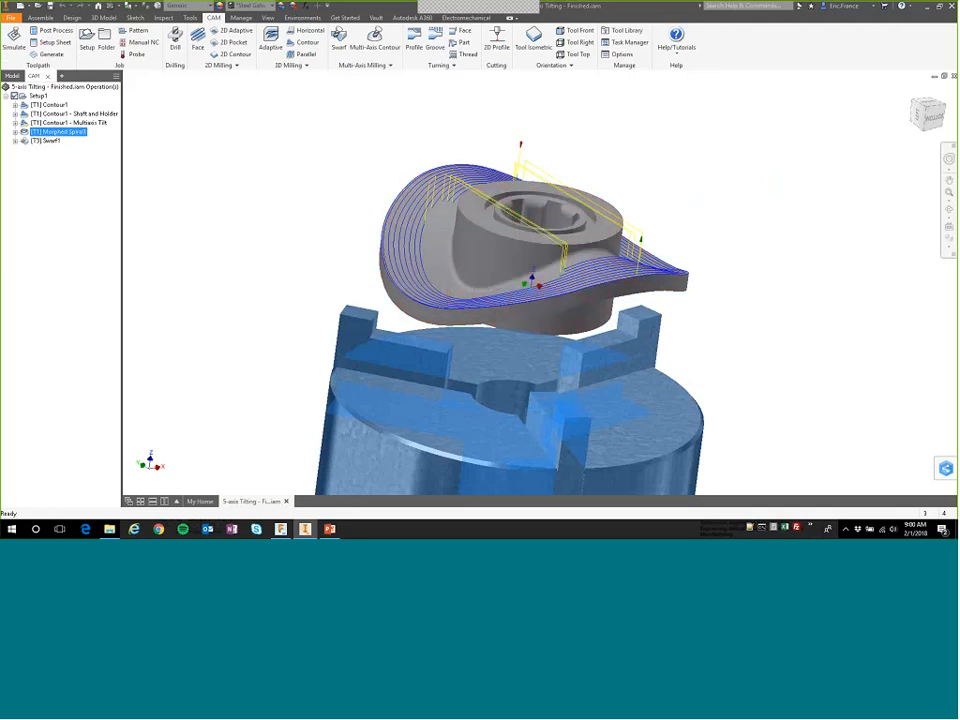
{"action": "left_click", "coordinate": [46, 140]}
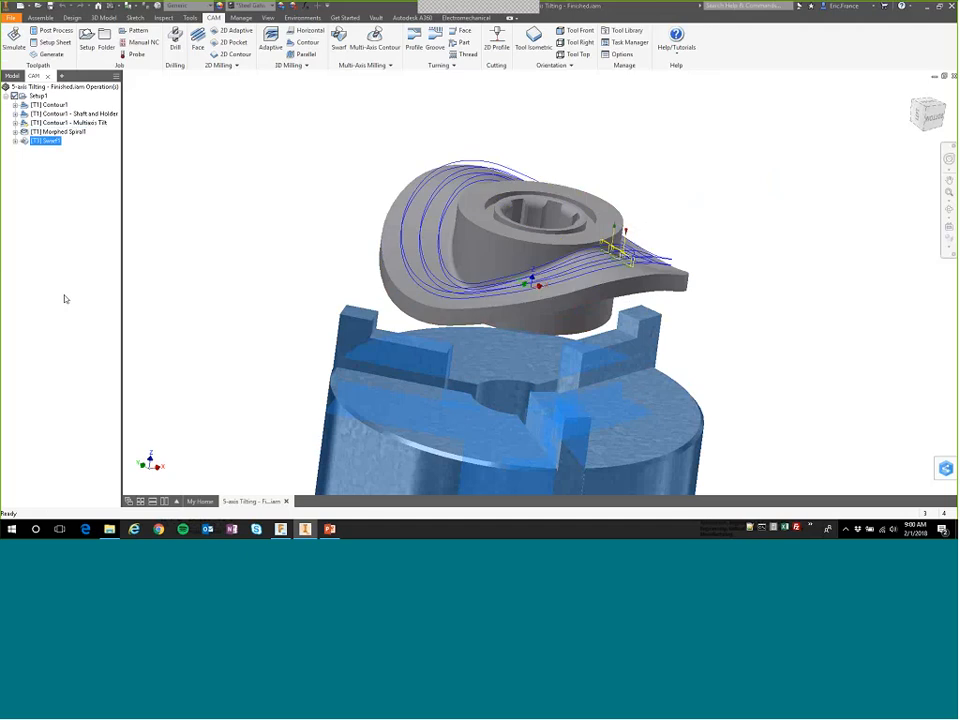
{"action": "key", "text": "F4"}
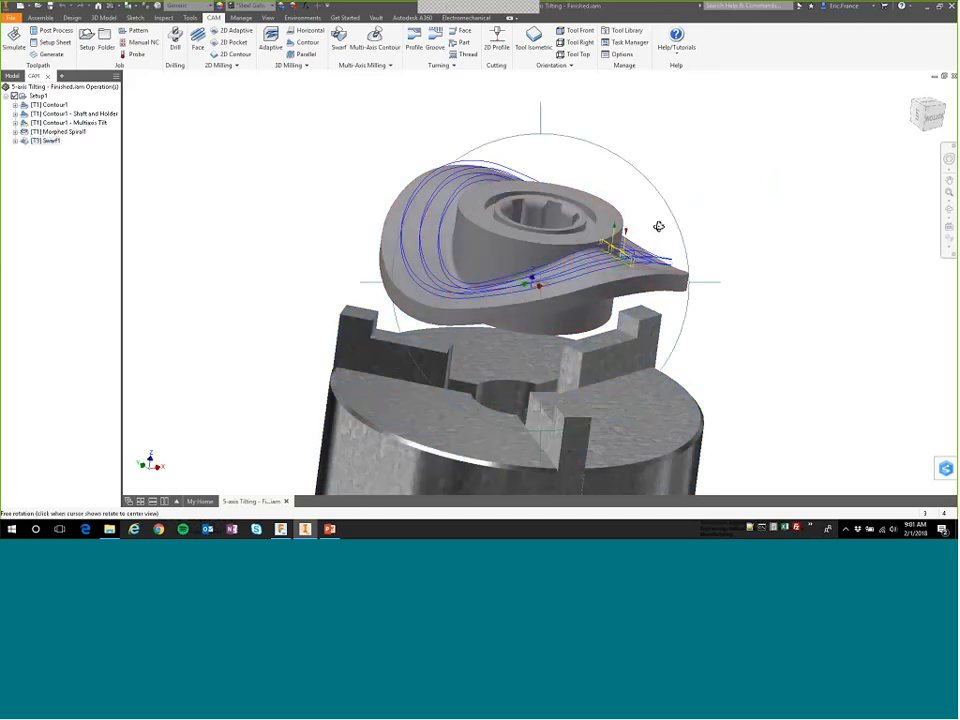
{"action": "left_click_drag", "start_coordinate": [636, 240], "coordinate": [503, 253]}
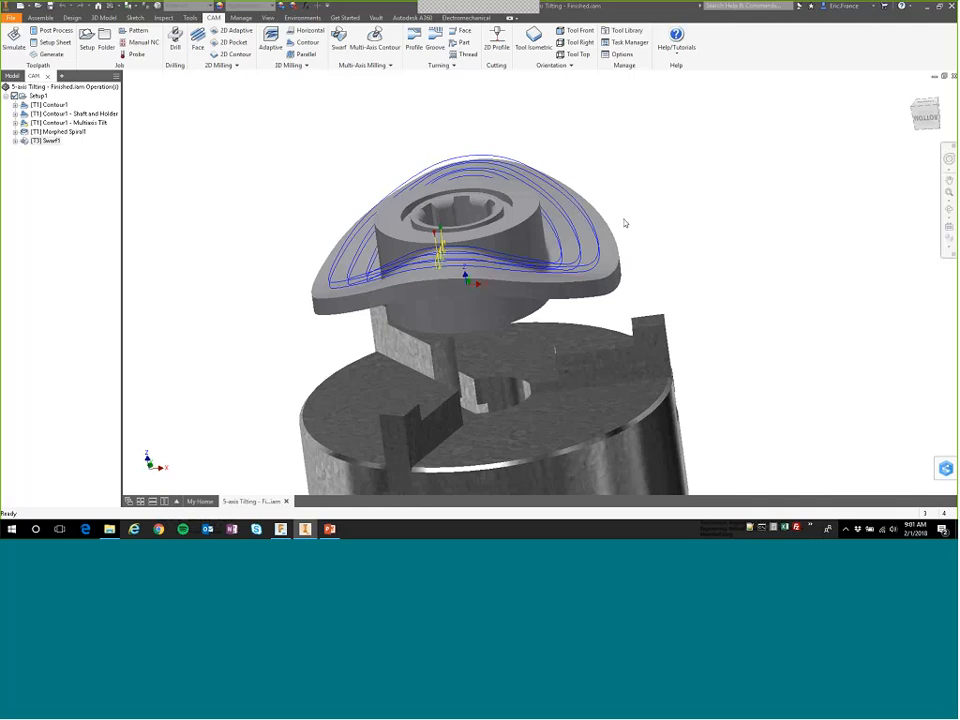
Delete the Contour1, Contour1 - Shaft and Holder, and Morphed Spiral1 operations from Setup1.
{"action": "left_click", "coordinate": [59, 114]}
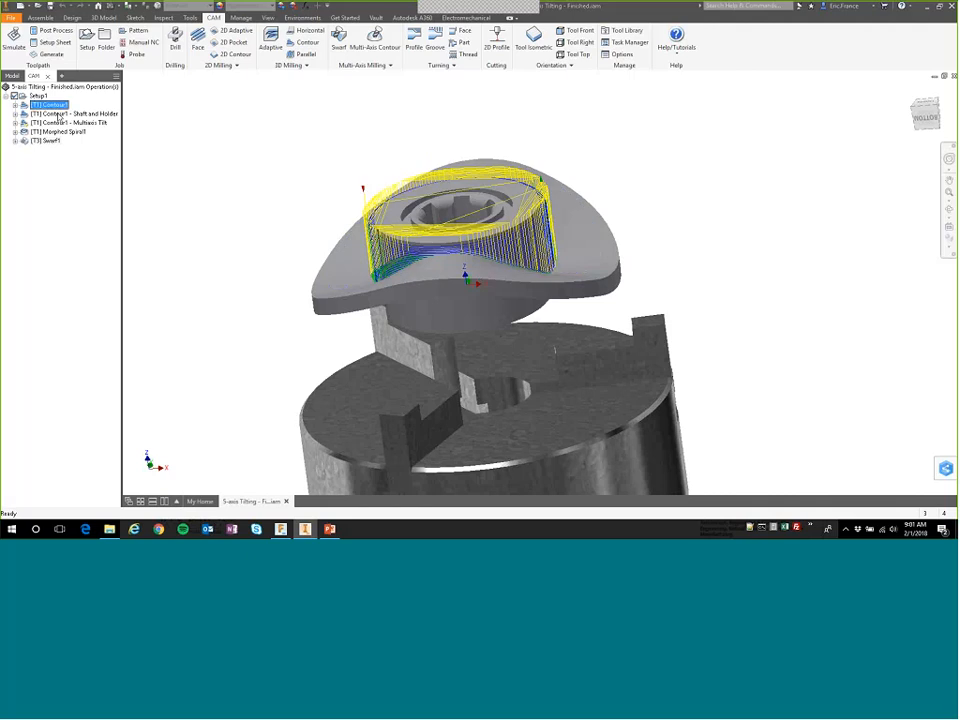
{"action": "left_click", "coordinate": [59, 114], "text": "ctrl"}
{"action": "left_click", "coordinate": [60, 131], "text": "ctrl"}
{"action": "right_click", "coordinate": [60, 132]}
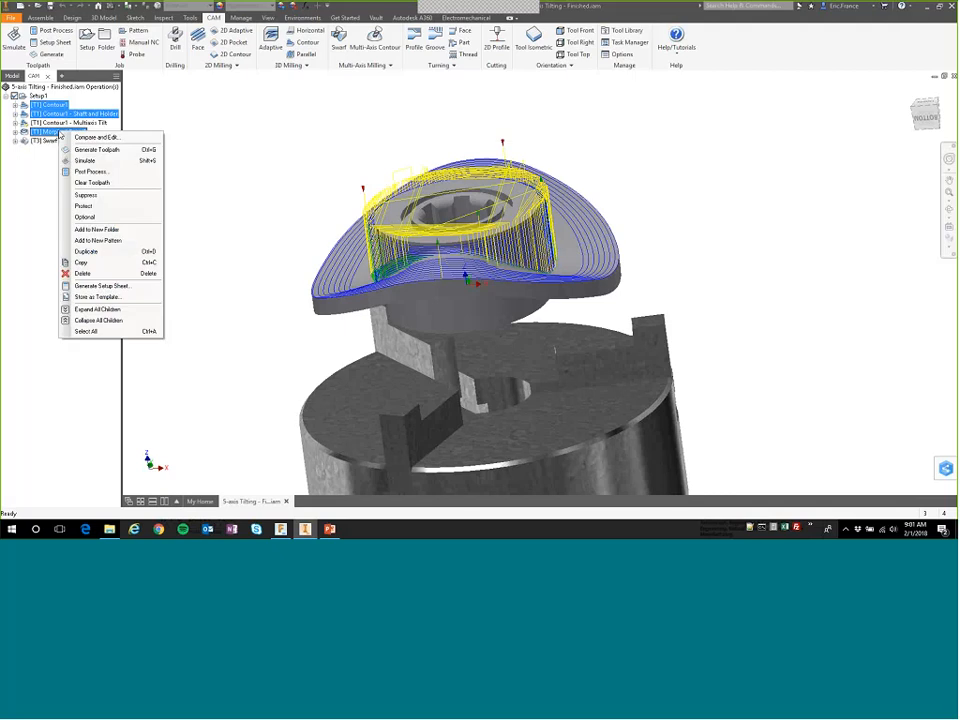
{"action": "left_click", "coordinate": [80, 273]}
{"action": "key", "text": "Return"}
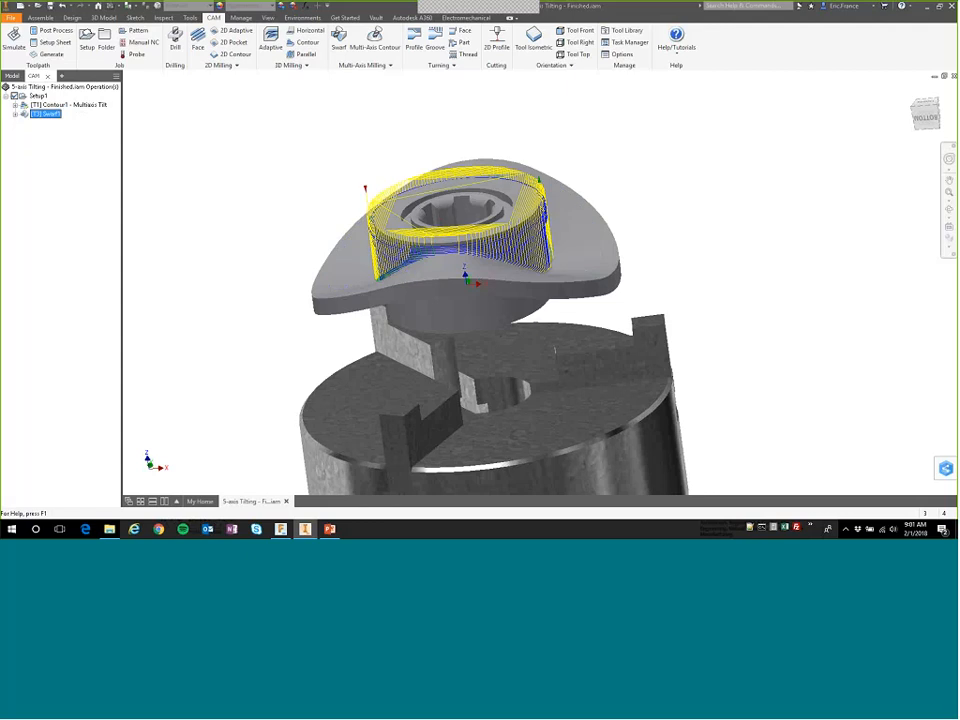
Simulate all remaining Setup1 operations, playing from the start of the toolpath at a reduced speed.
{"action": "left_click", "coordinate": [37, 95]}
{"action": "right_click", "coordinate": [37, 96]}
{"action": "left_click", "coordinate": [70, 170]}
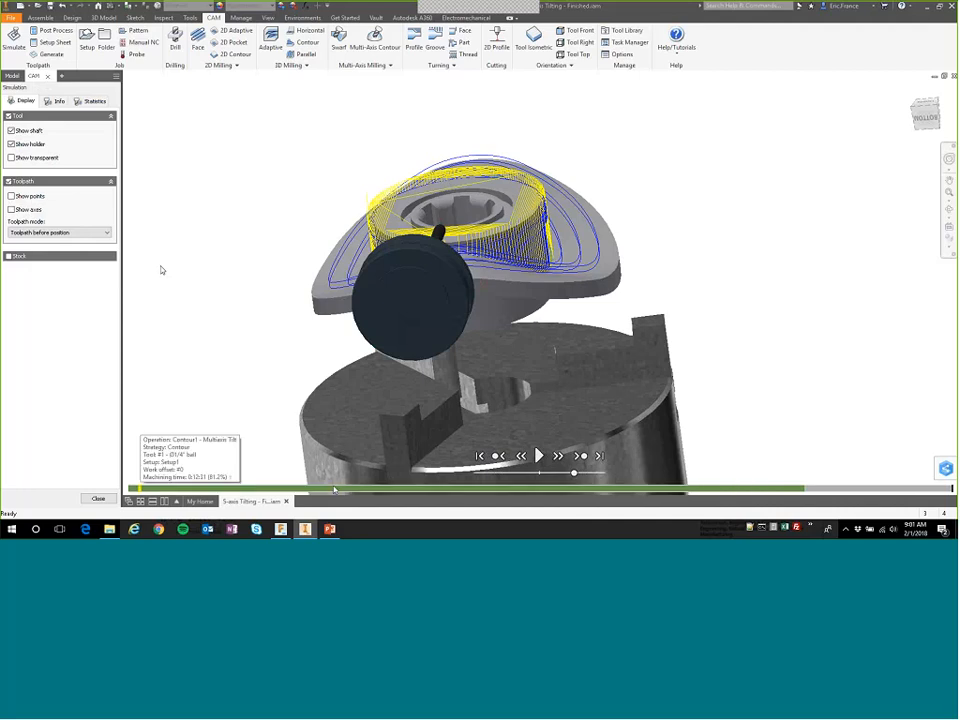
{"action": "left_click", "coordinate": [481, 457]}
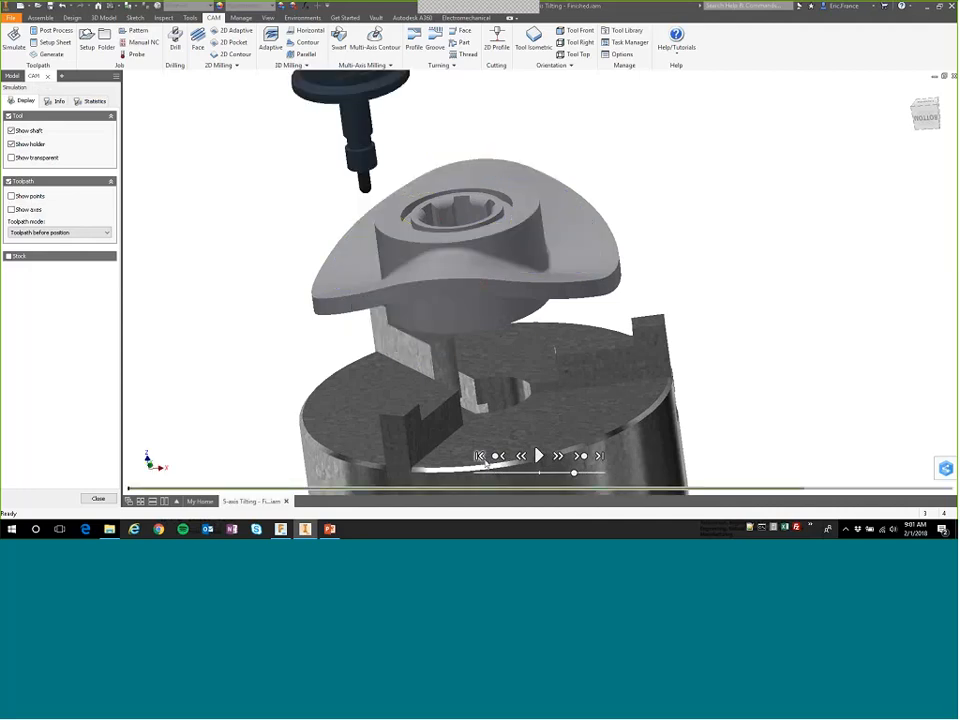
{"action": "left_click", "coordinate": [538, 456]}
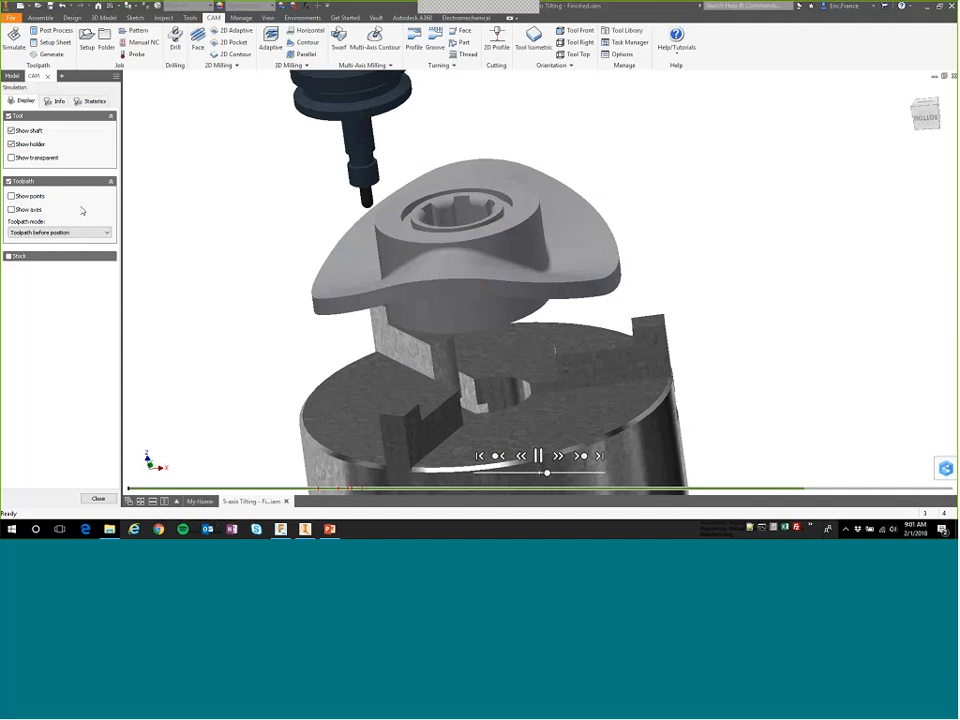
Show the stock in the running simulation, set the toolpath mode to Tail, and increase the playback speed.
{"action": "left_click", "coordinate": [8, 256]}
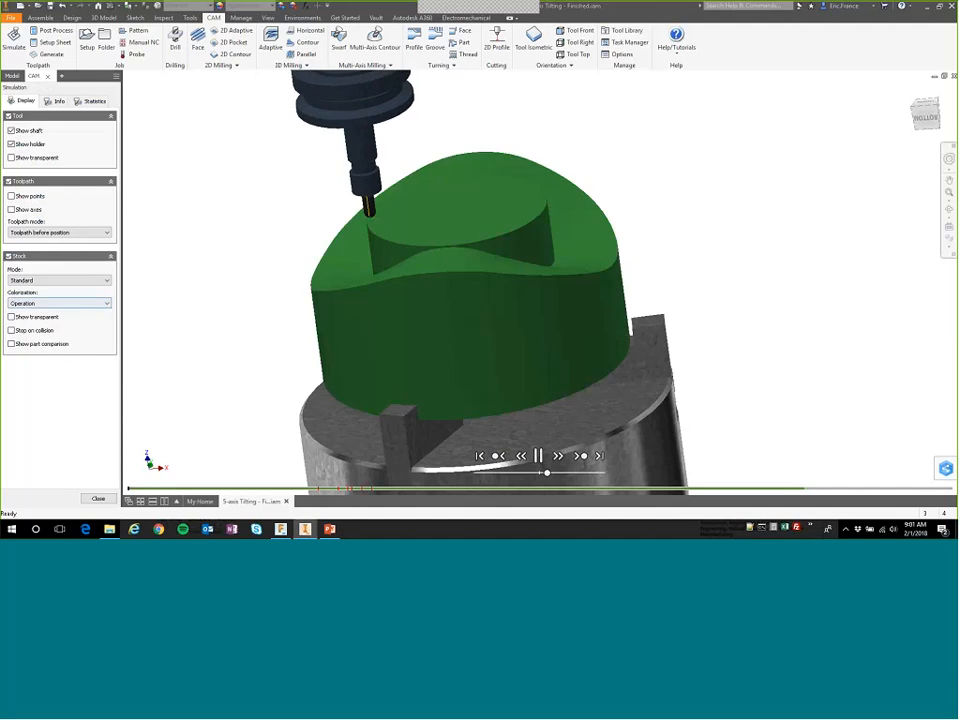
{"action": "left_click", "coordinate": [24, 234]}
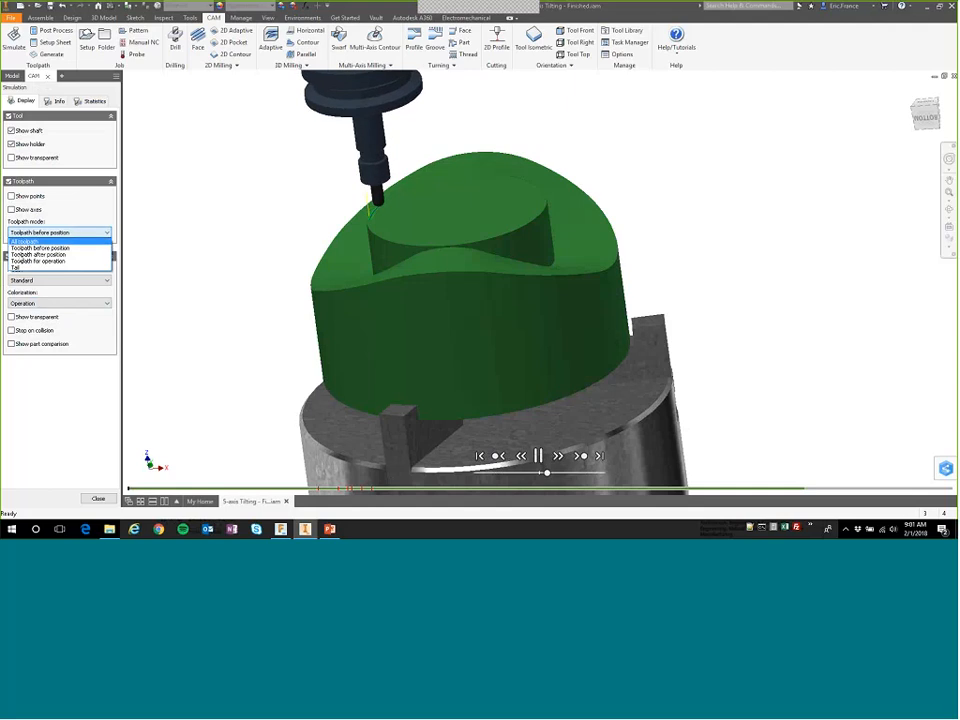
{"action": "left_click", "coordinate": [23, 249]}
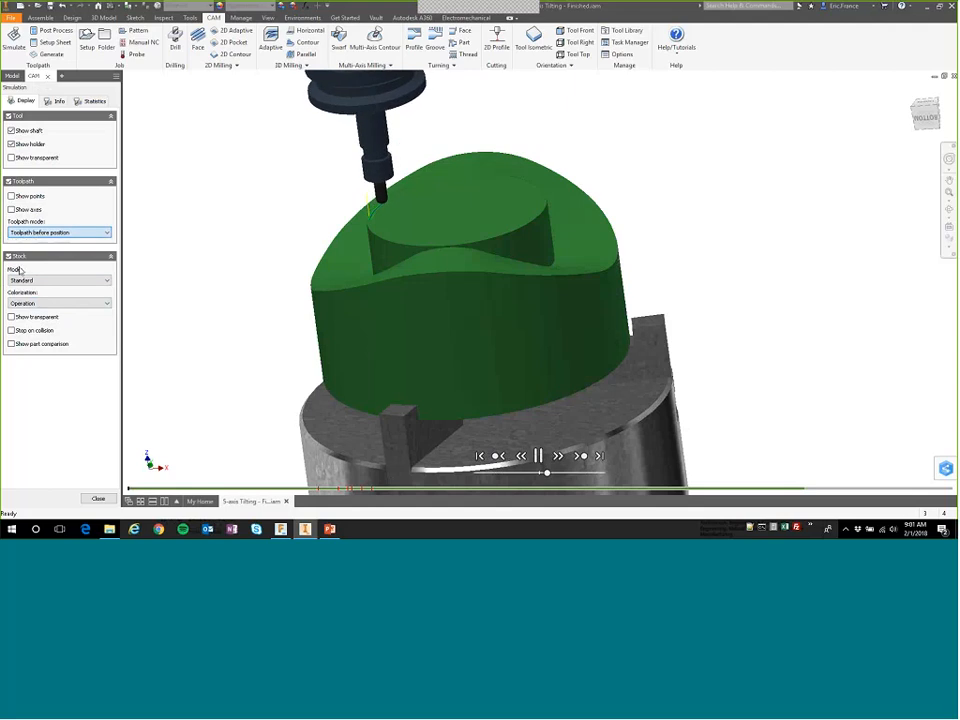
{"action": "left_click", "coordinate": [587, 474]}
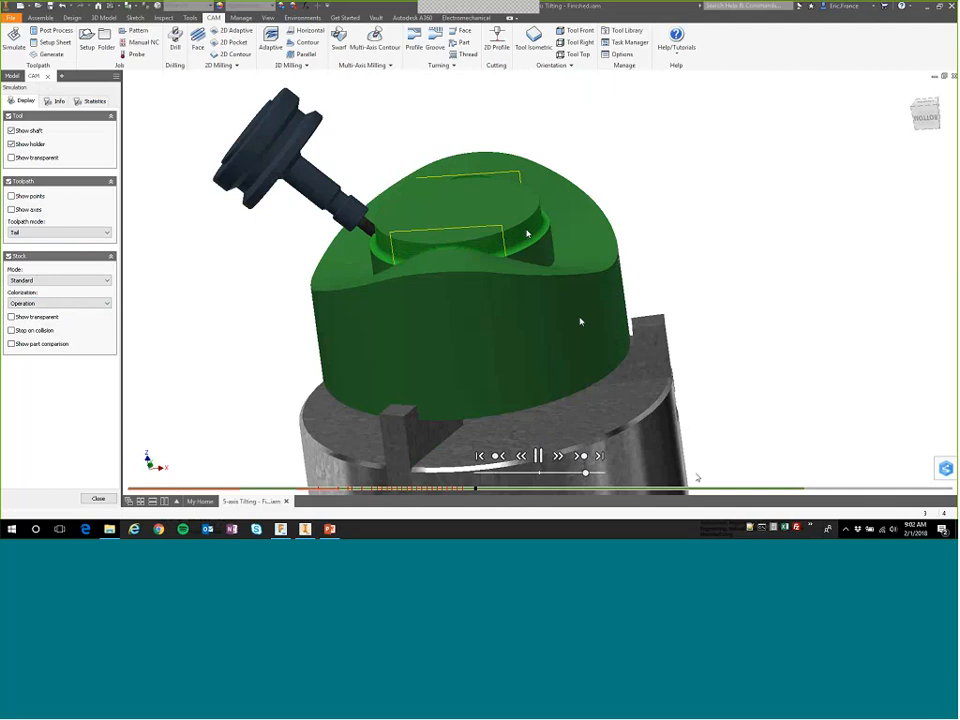
Skip the stock simulation ahead through Contour1 - Multiaxis Tilt and near the end of Swarf1, viewing the cutting from a higher angle.
{"action": "left_click", "coordinate": [697, 487]}
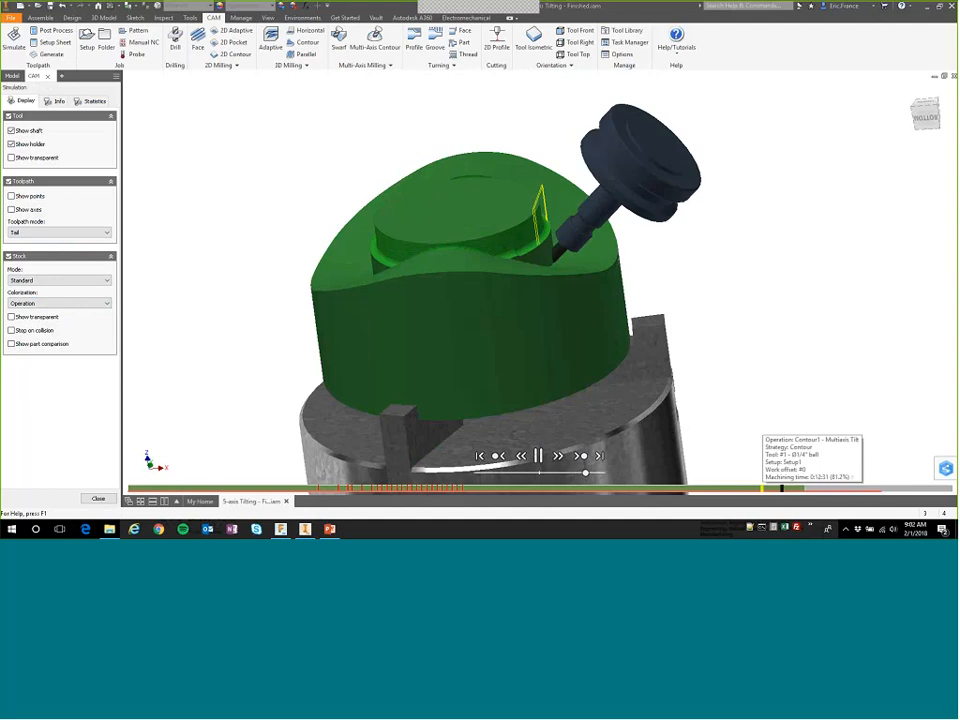
{"action": "left_click", "coordinate": [781, 488]}
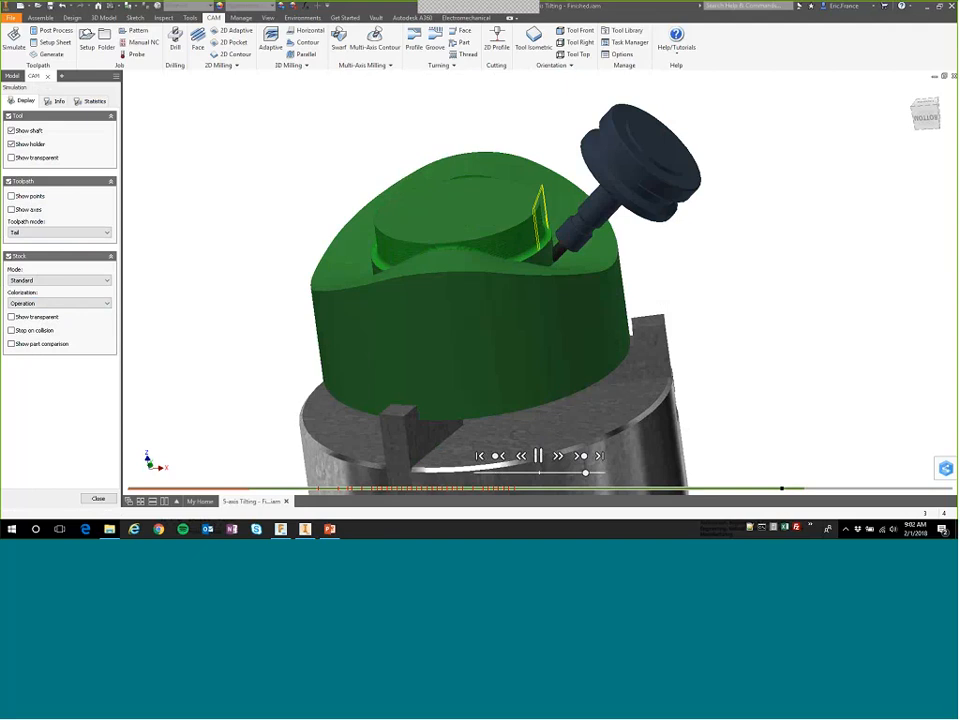
{"action": "middle_click_drag", "start_coordinate": [626, 255], "coordinate": [606, 253], "text": "shift"}
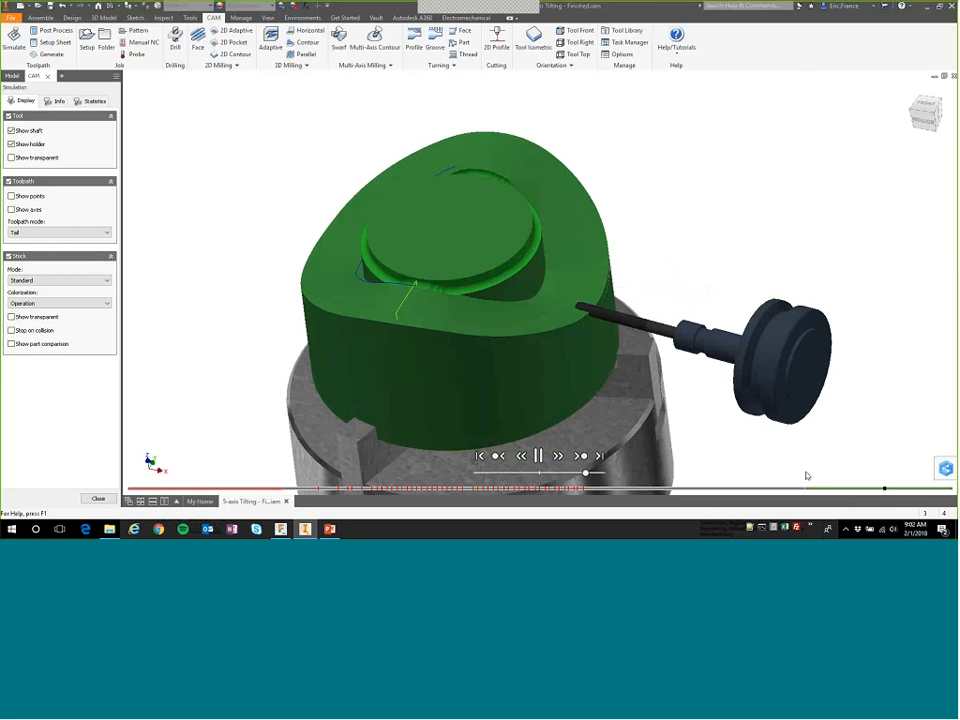
{"action": "left_click", "coordinate": [922, 489]}
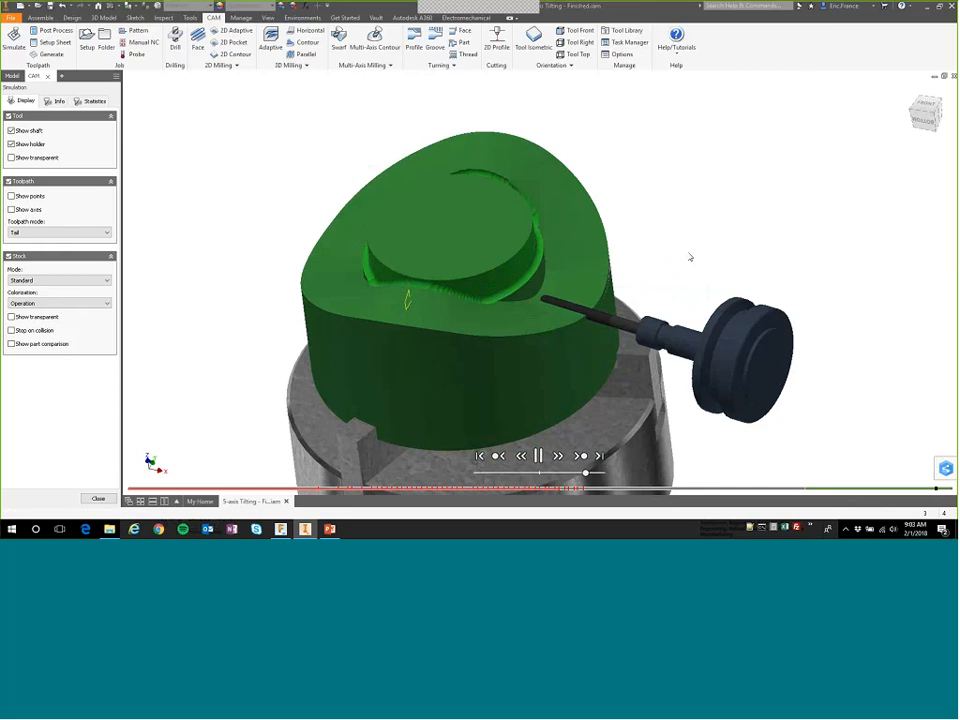
Close the toolpath simulation and switch to the PowerPoint slide show at the 5-axis Toolpaths slide.
{"action": "left_click", "coordinate": [100, 499]}
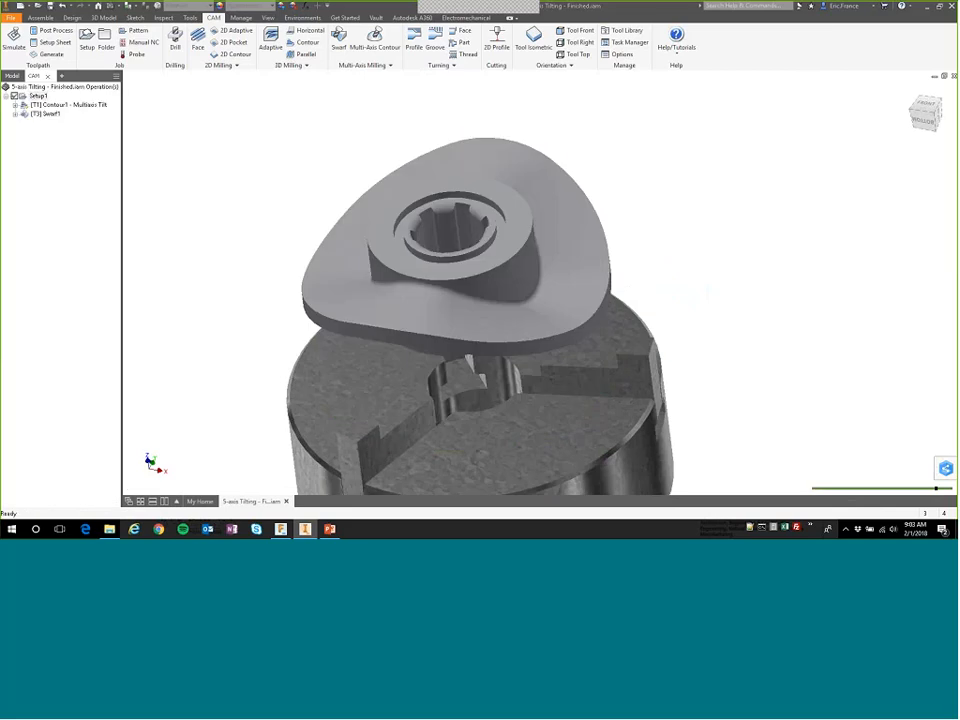
{"action": "key", "text": "alt+Tab"}
{"action": "left_click", "coordinate": [495, 418]}
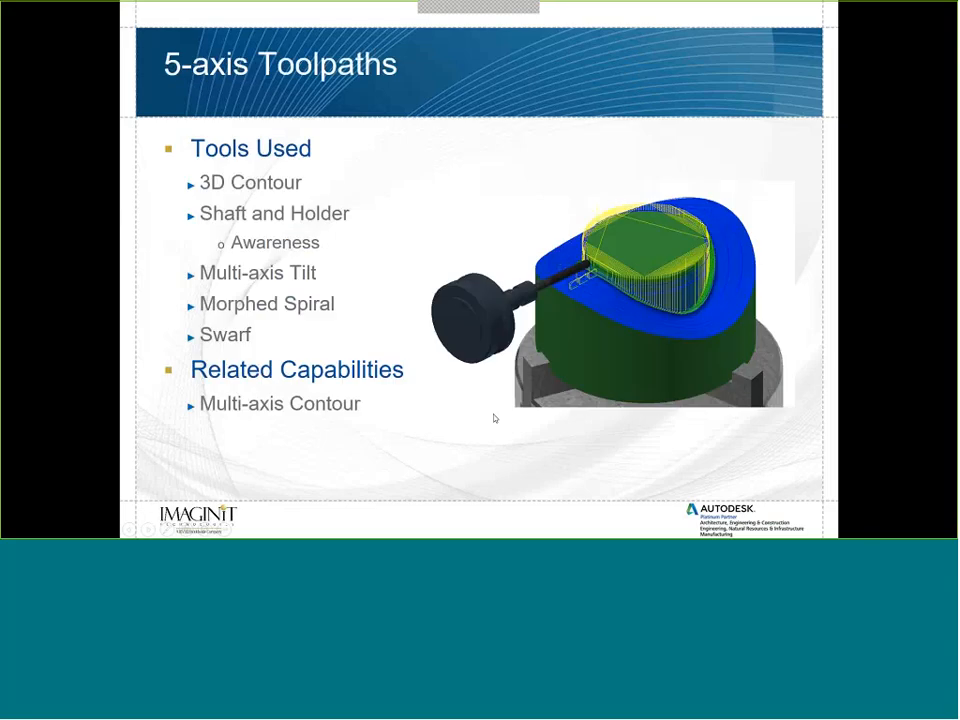